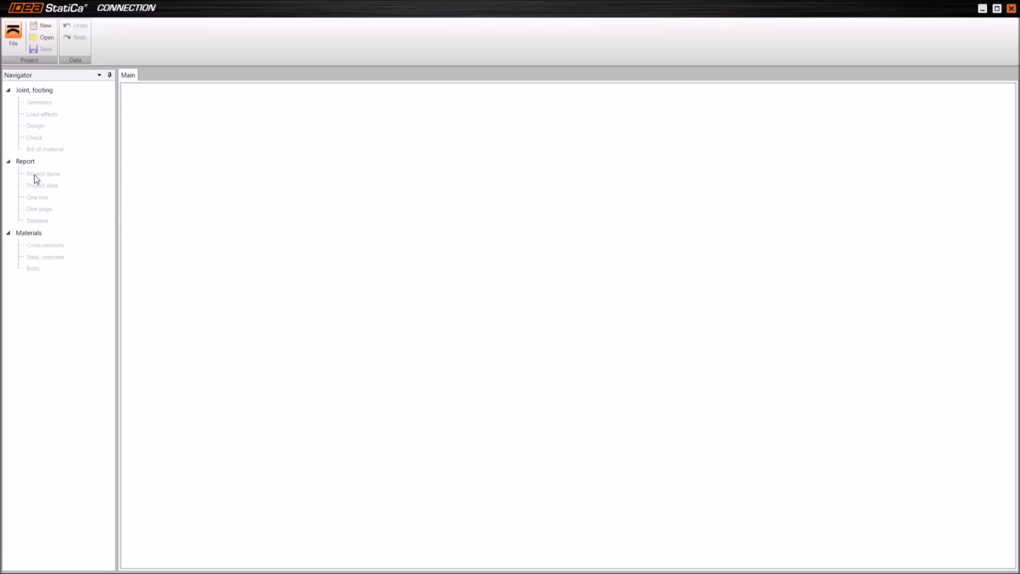
# Create a new project with a 3D frame joint using the corner topology of one column and two beams.
pyautogui.click(36, 26)
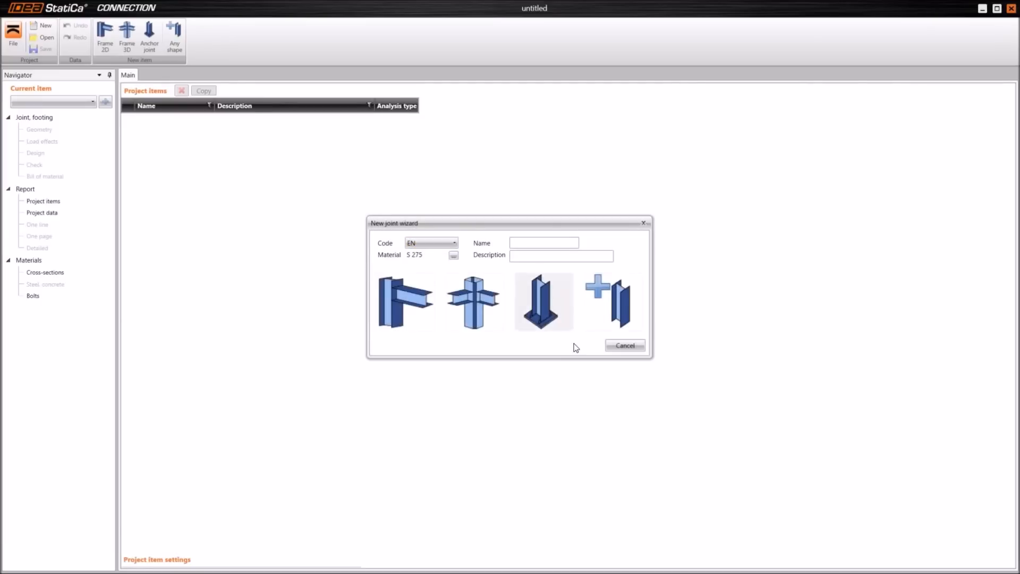
pyautogui.click(474, 301)
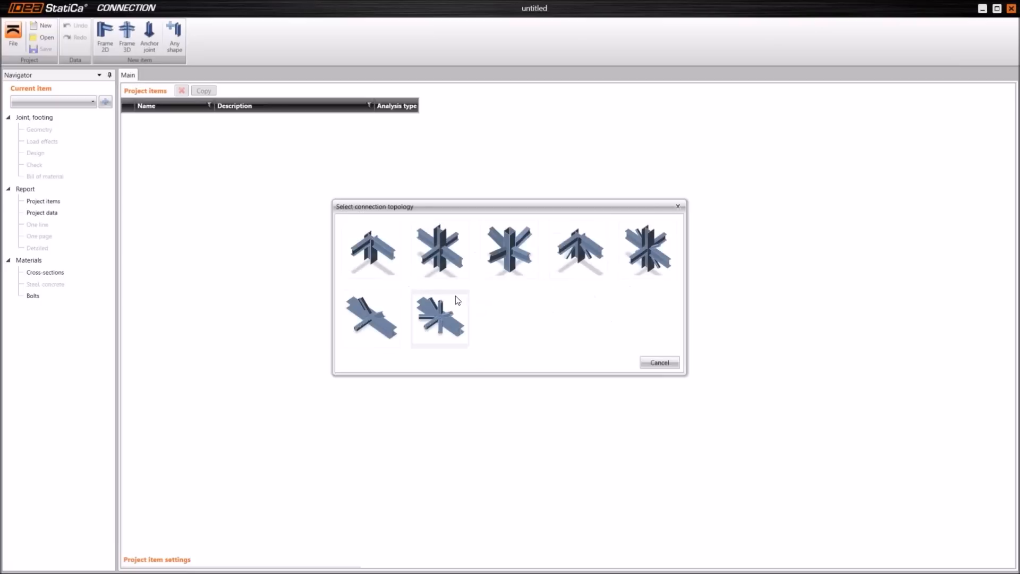
pyautogui.click(373, 245)
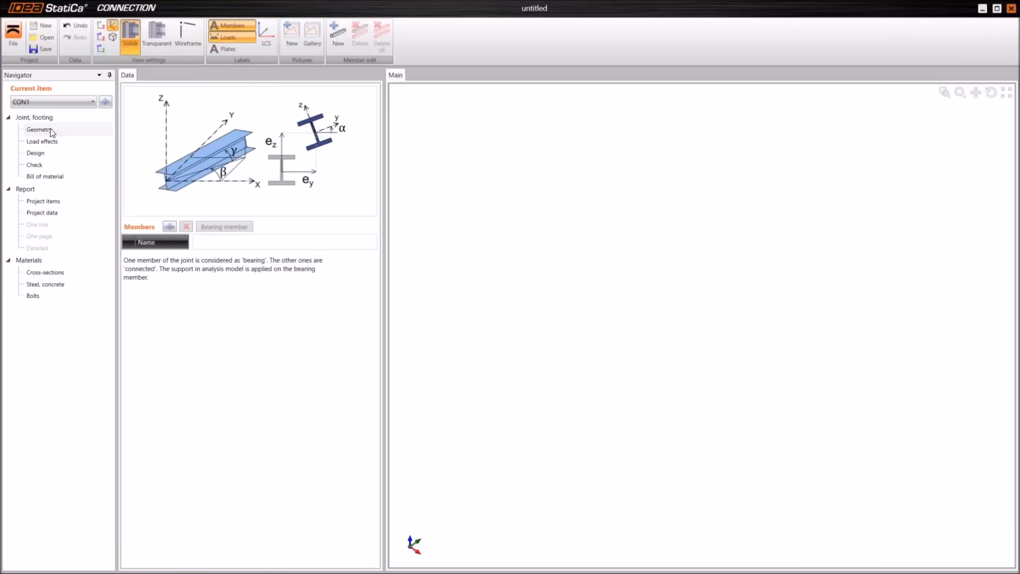
# Open the joint geometry and set the length of column SL to 600 mm.
pyautogui.click(52, 133)
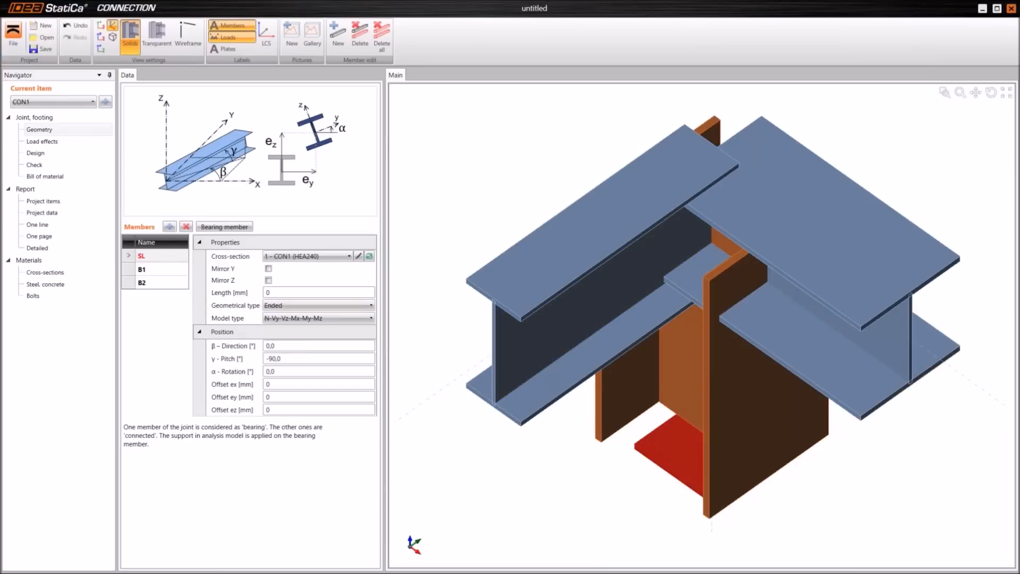
pyautogui.click(255, 294)
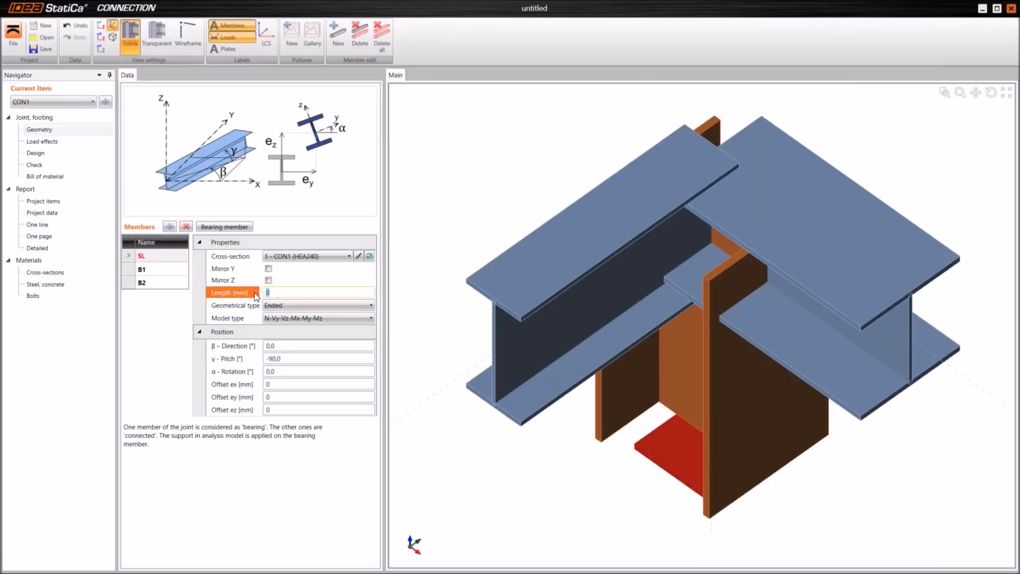
pyautogui.write('600')
pyautogui.press('Tab')
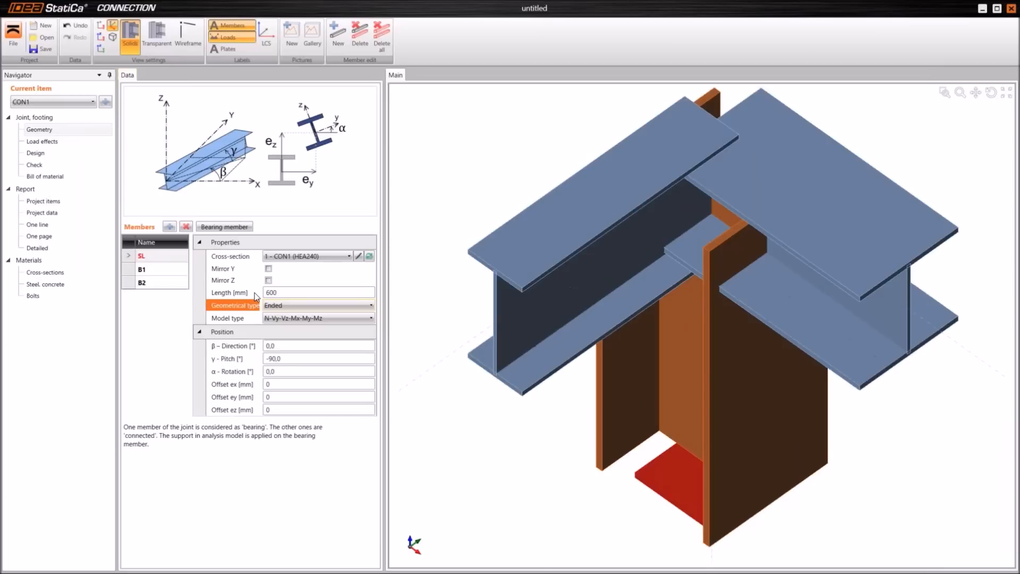
# Start a new general cross-section for column SL and add a rolled HEB600 I-section as its first component.
pyautogui.click(369, 257)
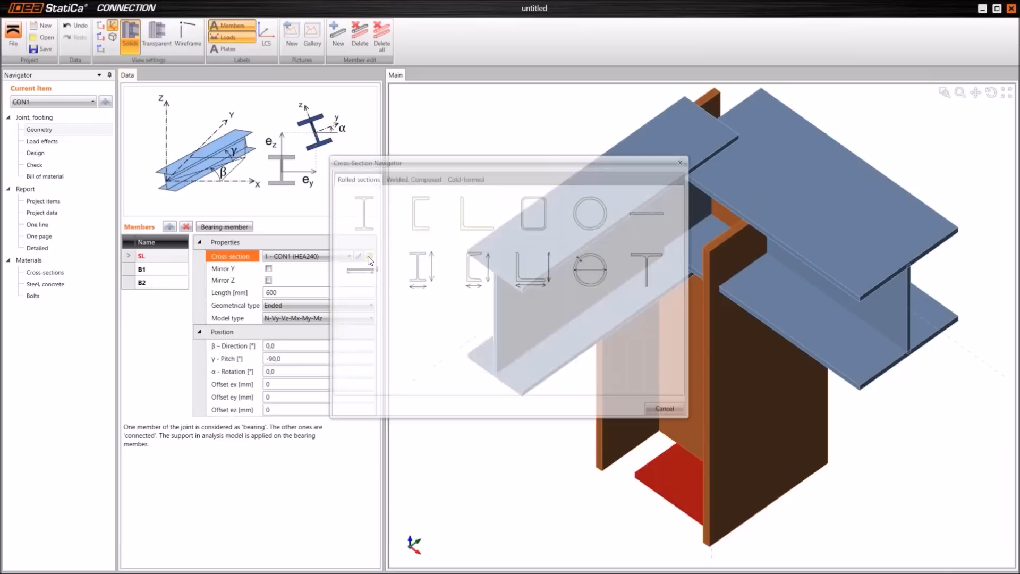
pyautogui.click(414, 180)
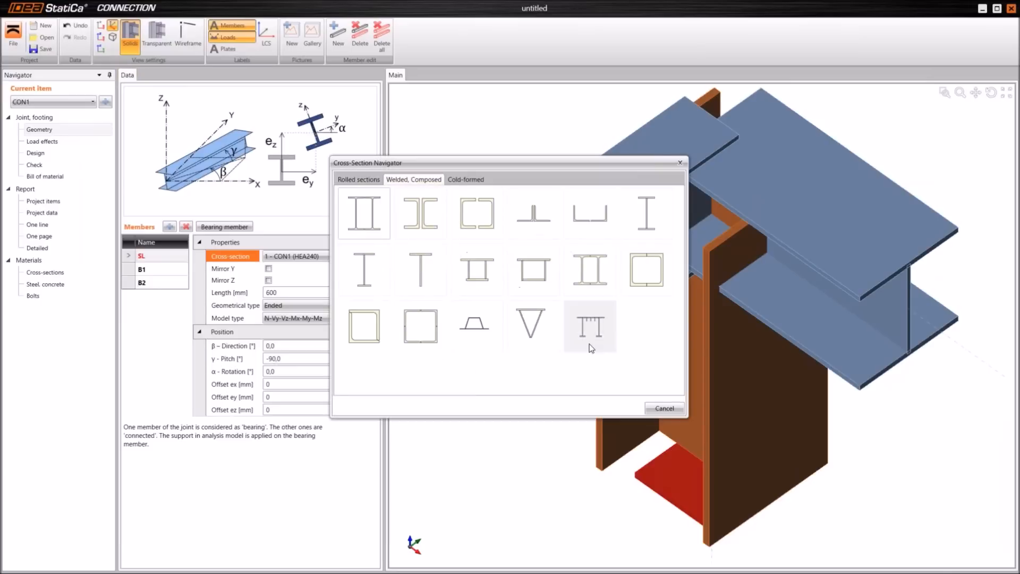
pyautogui.click(596, 327)
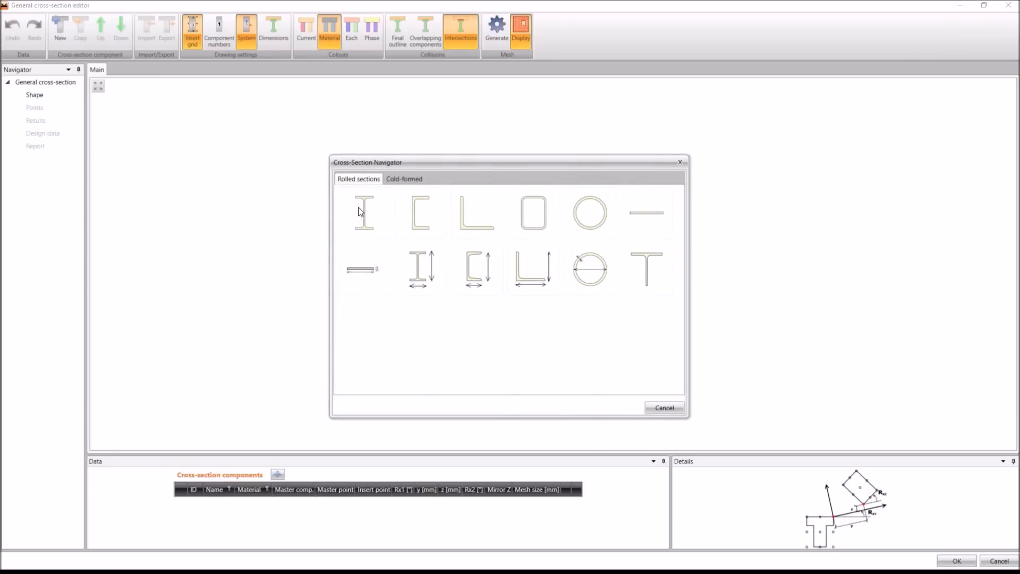
pyautogui.click(359, 211)
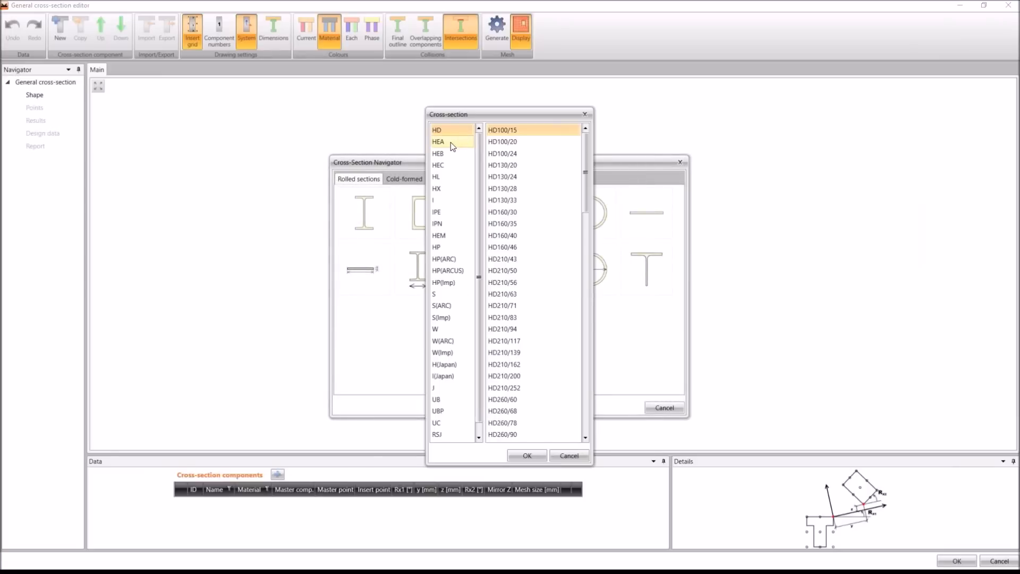
pyautogui.click(450, 154)
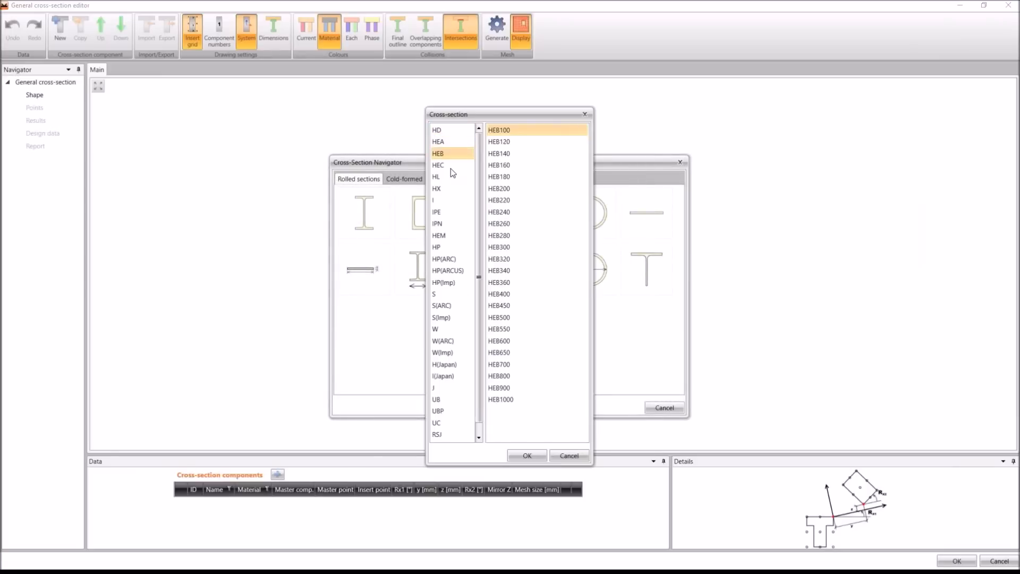
pyautogui.click(514, 343)
pyautogui.click(527, 456)
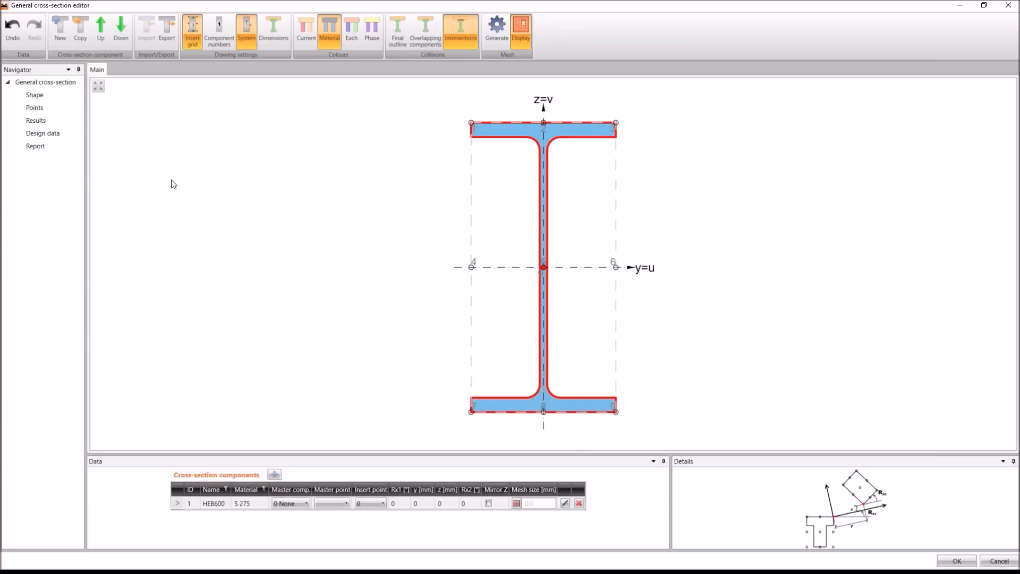
# Add a rolled T component cut from an HEB500 shape to the general cross-section.
pyautogui.click(60, 30)
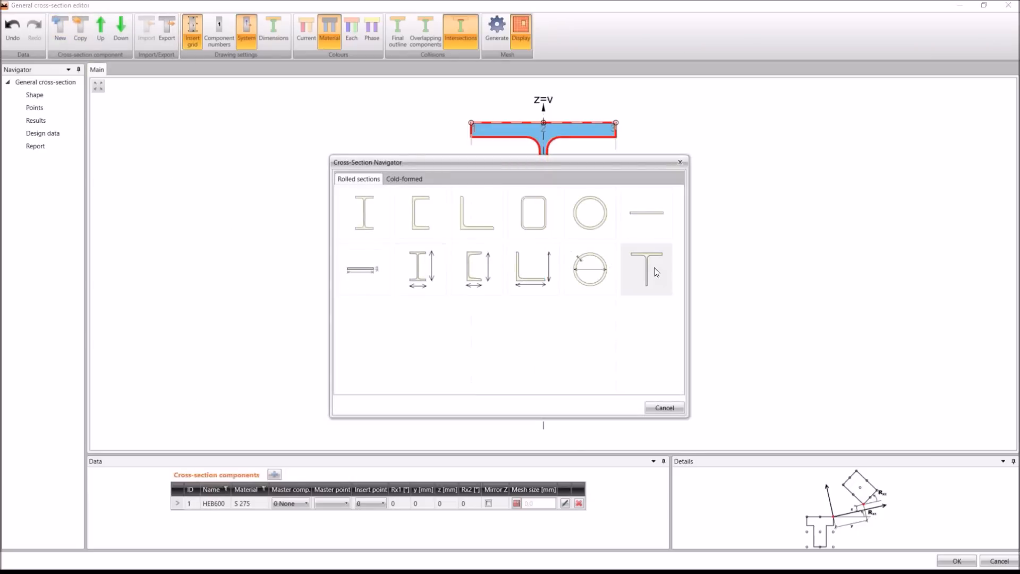
pyautogui.click(654, 267)
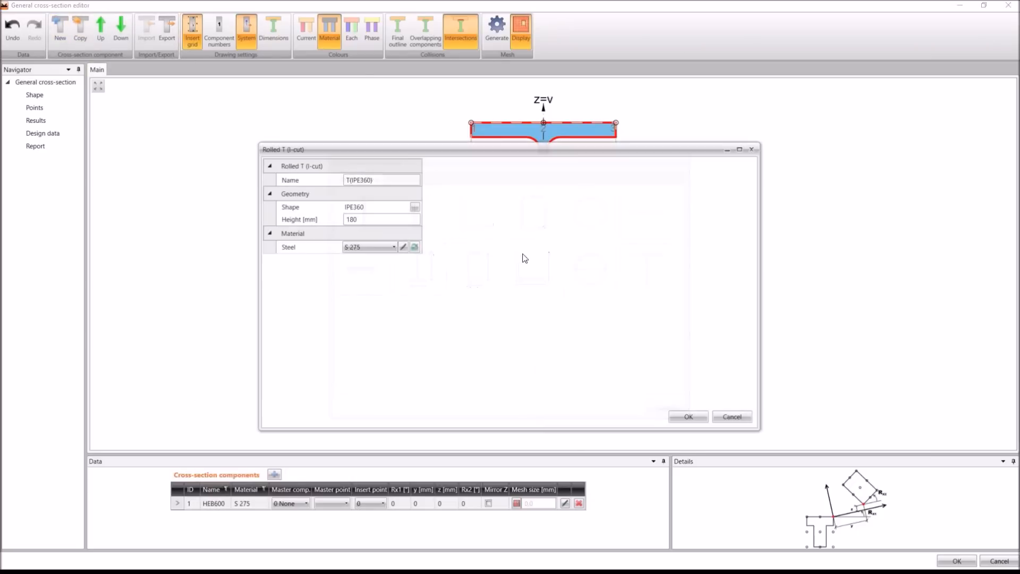
pyautogui.click(414, 207)
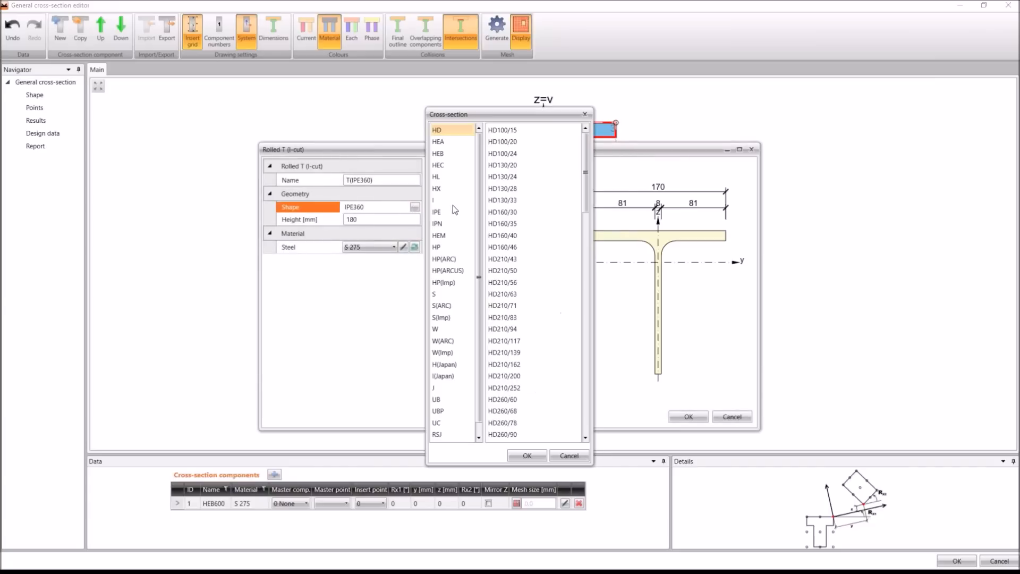
pyautogui.click(446, 154)
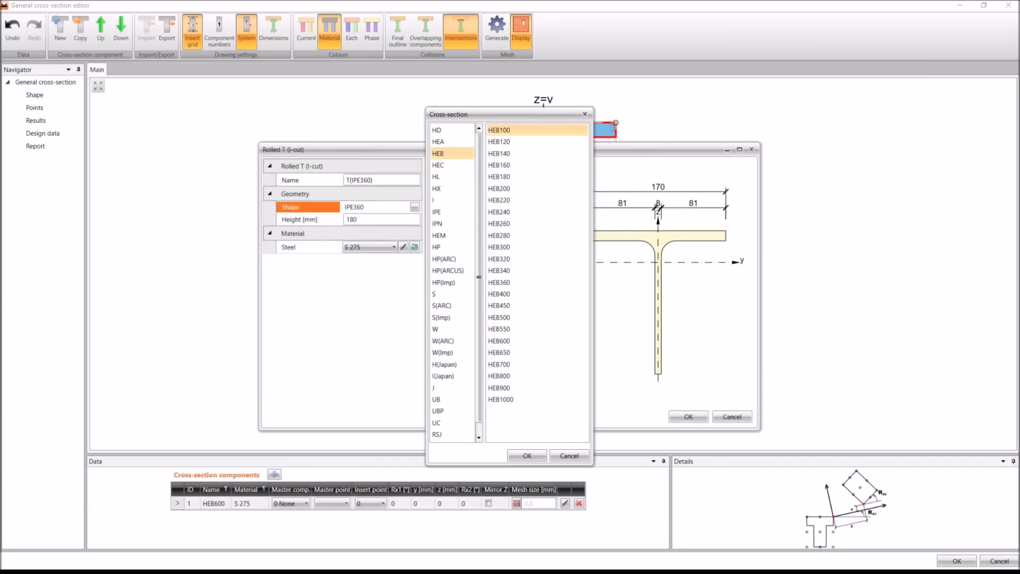
pyautogui.click(514, 317)
pyautogui.click(528, 456)
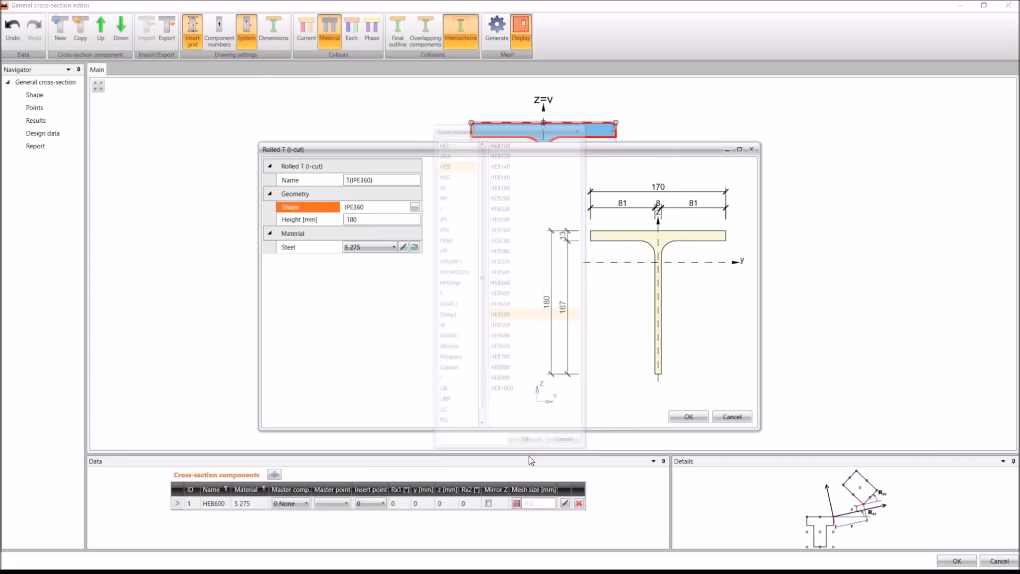
pyautogui.click(691, 419)
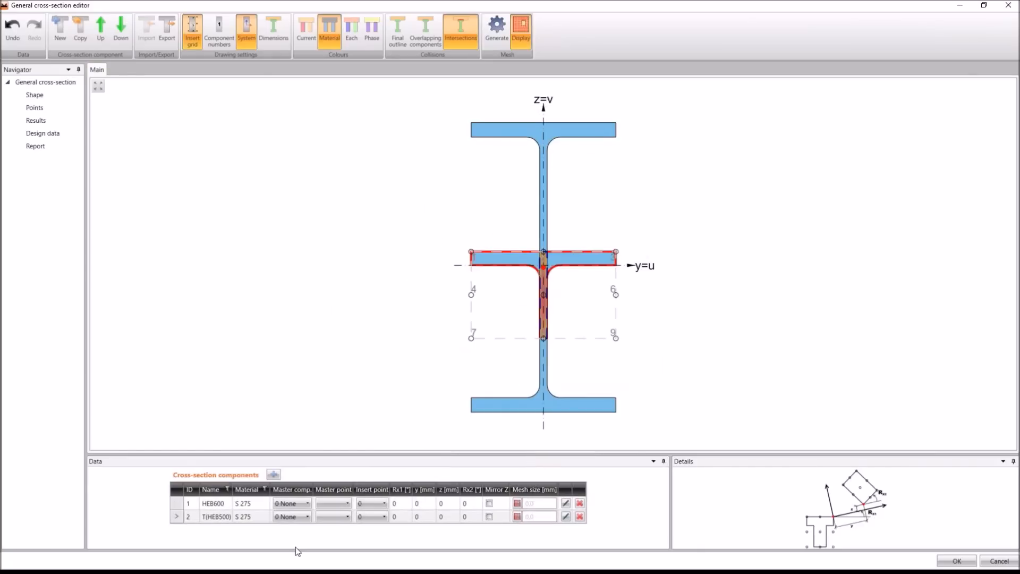
# Make HEB600 the master component of the T-section and set the T-section's insert point to 8.
pyautogui.click(302, 517)
pyautogui.click(294, 539)
pyautogui.click(332, 518)
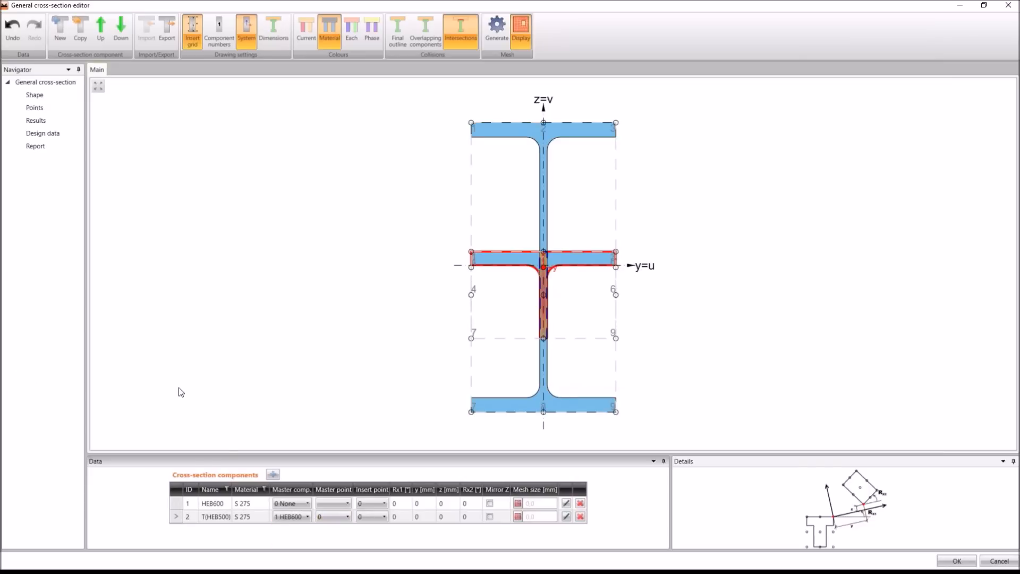
pyautogui.click(384, 520)
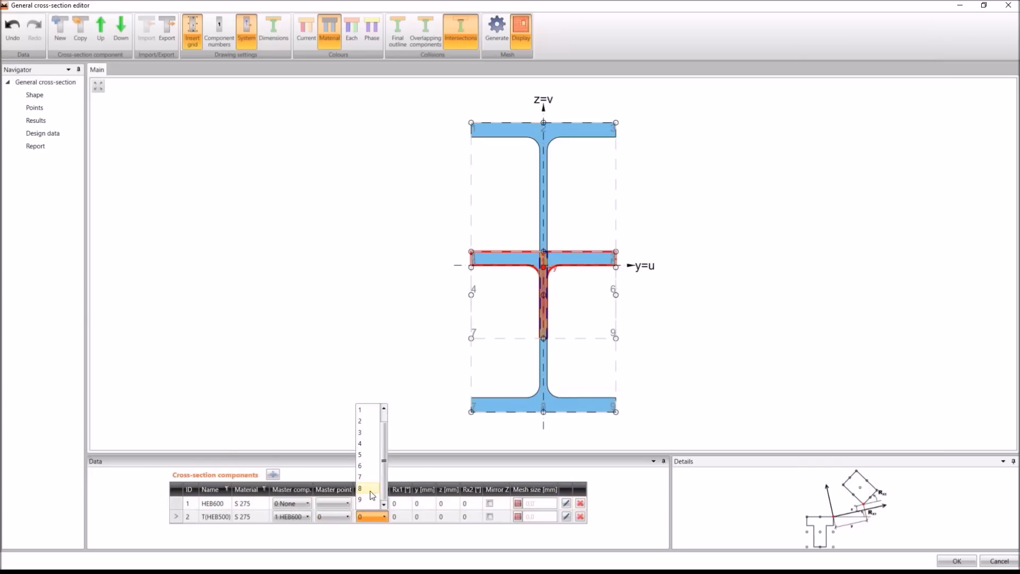
pyautogui.click(374, 496)
# Set the T-section's Rx1 rotation to 90° and its z offset to 8 mm.
pyautogui.click(400, 517)
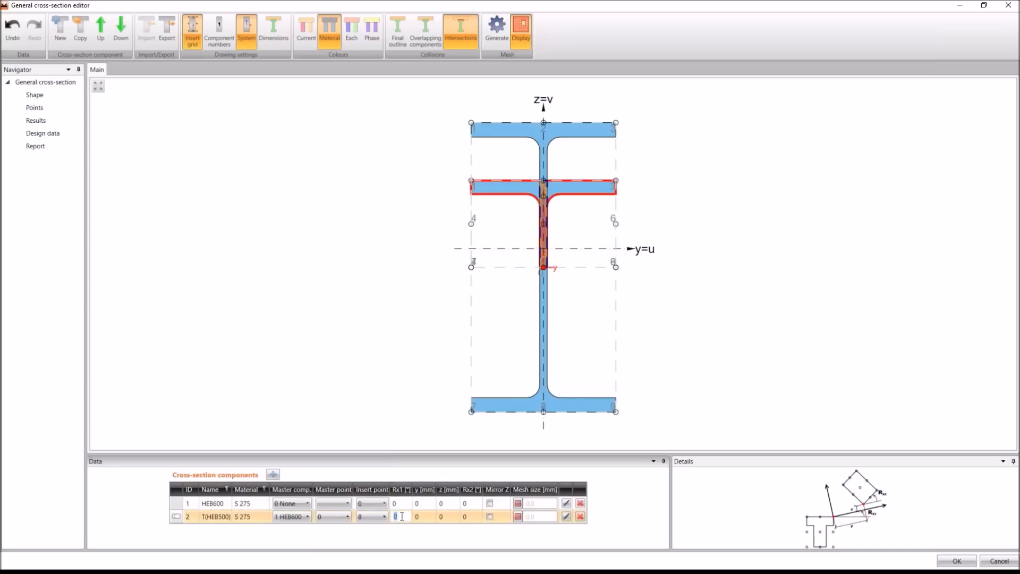
pyautogui.write('90')
pyautogui.click(457, 515)
pyautogui.write('8')
pyautogui.press('Tab')
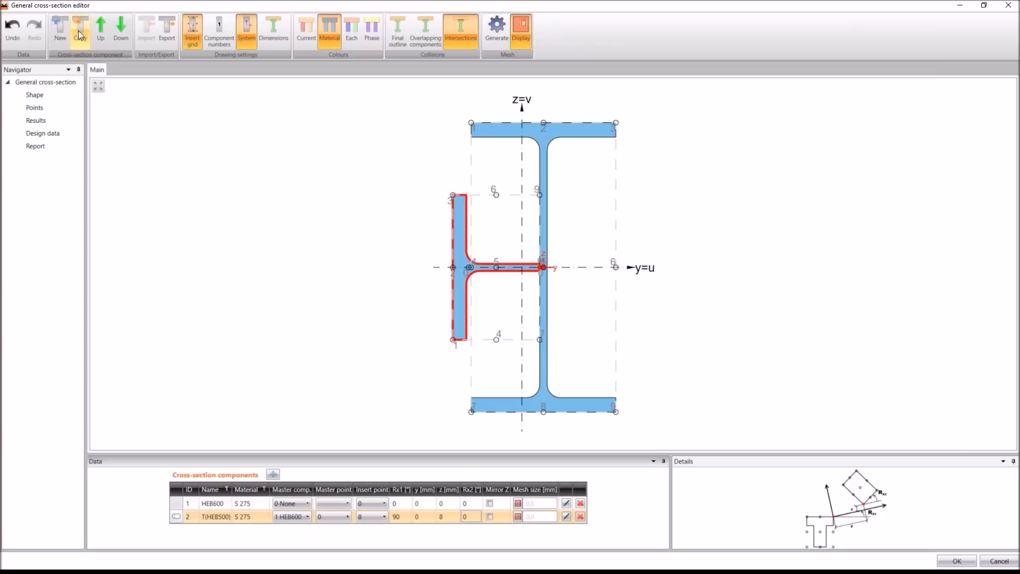
# Copy the T-section component, set the copy's Rx1 rotation to -90°, and apply the finished cross-section to the column.
pyautogui.click(79, 36)
pyautogui.click(398, 530)
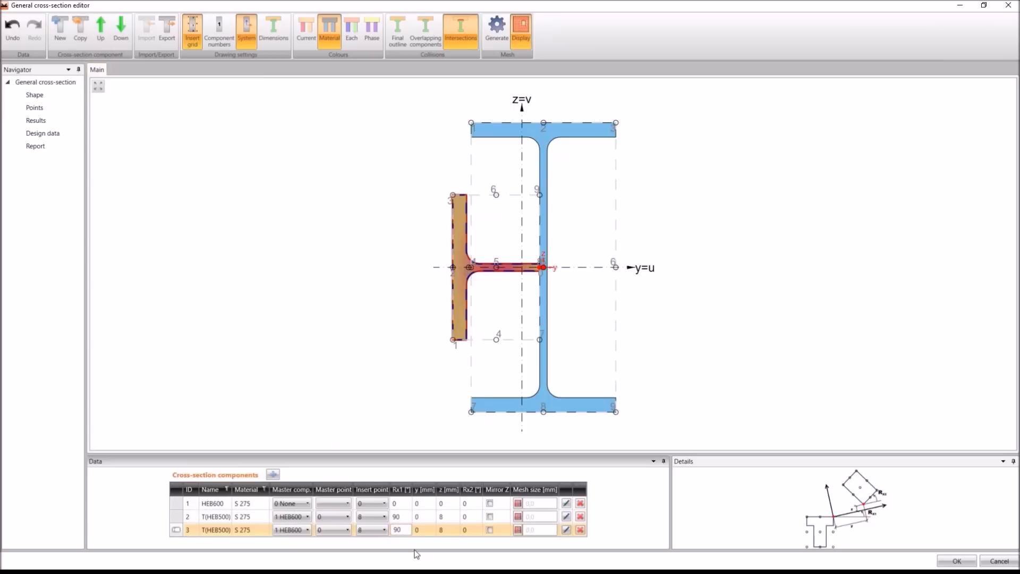
pyautogui.write('-')
pyautogui.press('Tab')
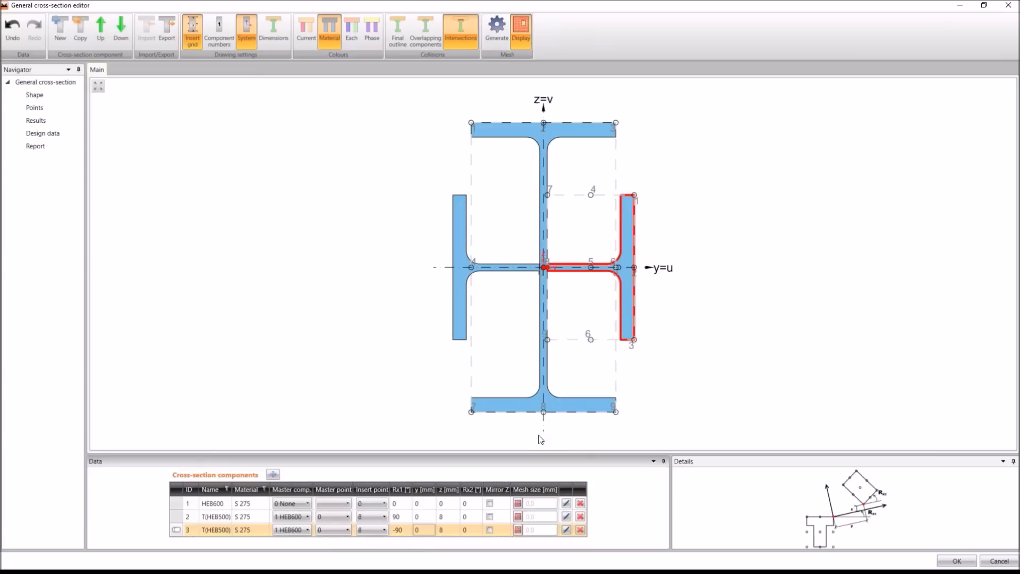
pyautogui.click(965, 565)
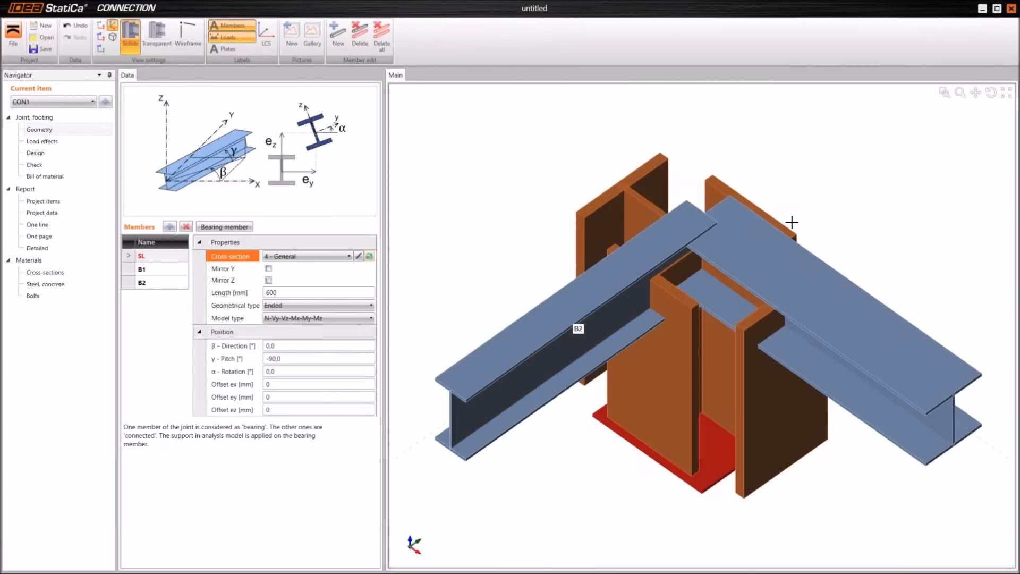
# Assign a new rolled HEB280 cross-section to beam B1.
pyautogui.moveTo(697, 256)
pyautogui.mouseDown(button='right')
pyautogui.moveTo(707, 165)
pyautogui.moveTo(691, 256)
pyautogui.mouseUp(button='right')
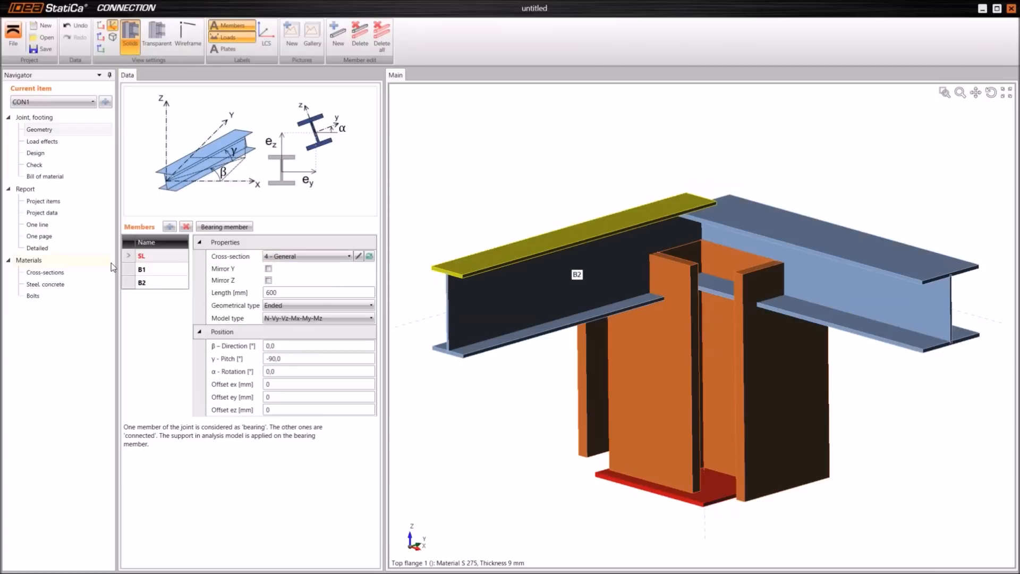
pyautogui.click(165, 269)
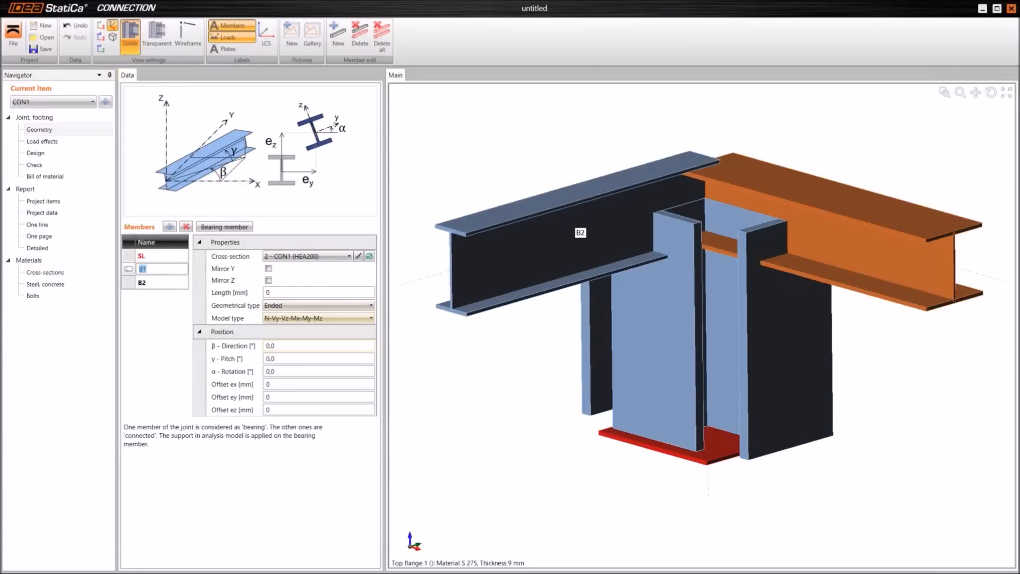
pyautogui.click(369, 256)
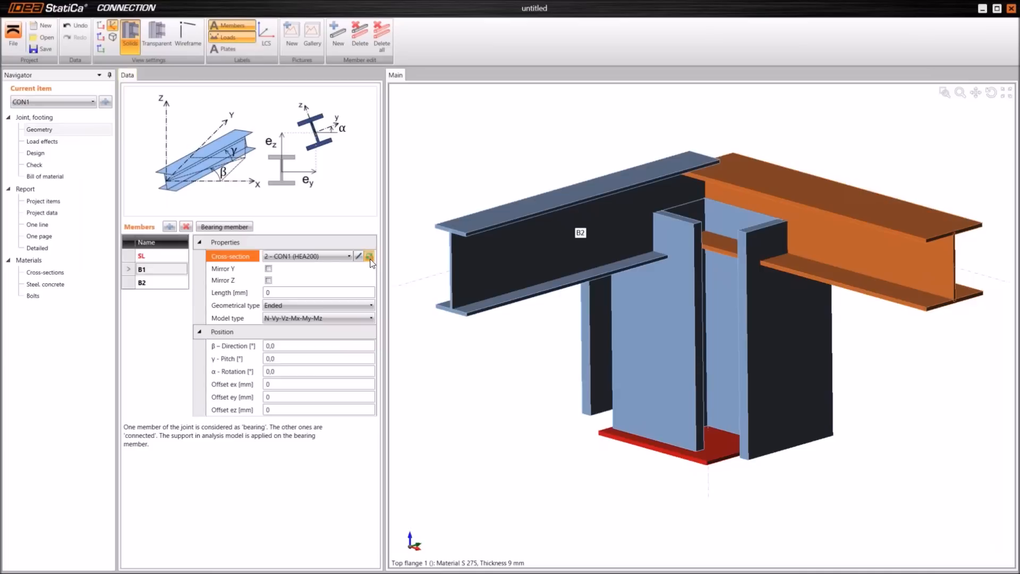
pyautogui.click(377, 218)
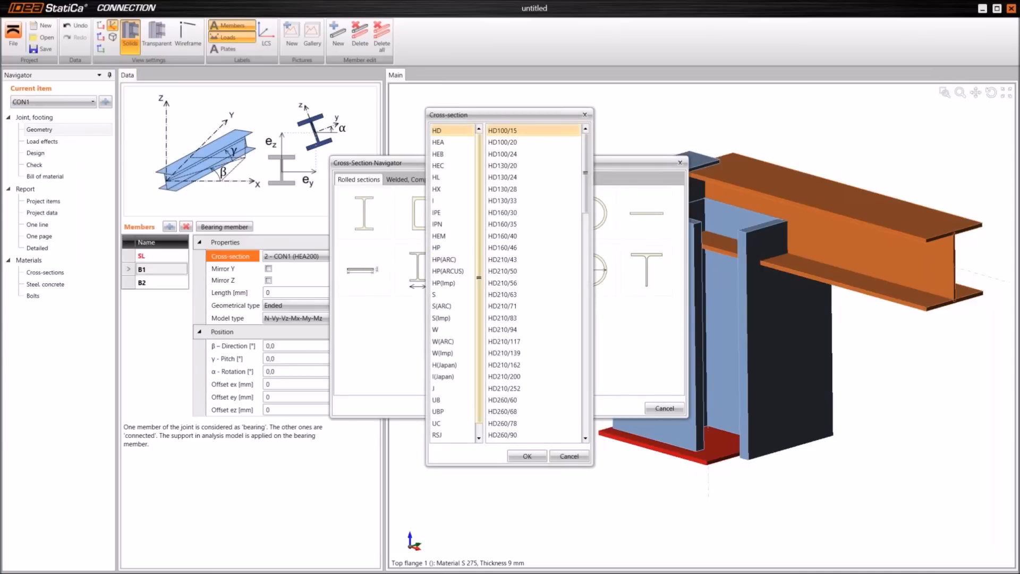
pyautogui.click(439, 154)
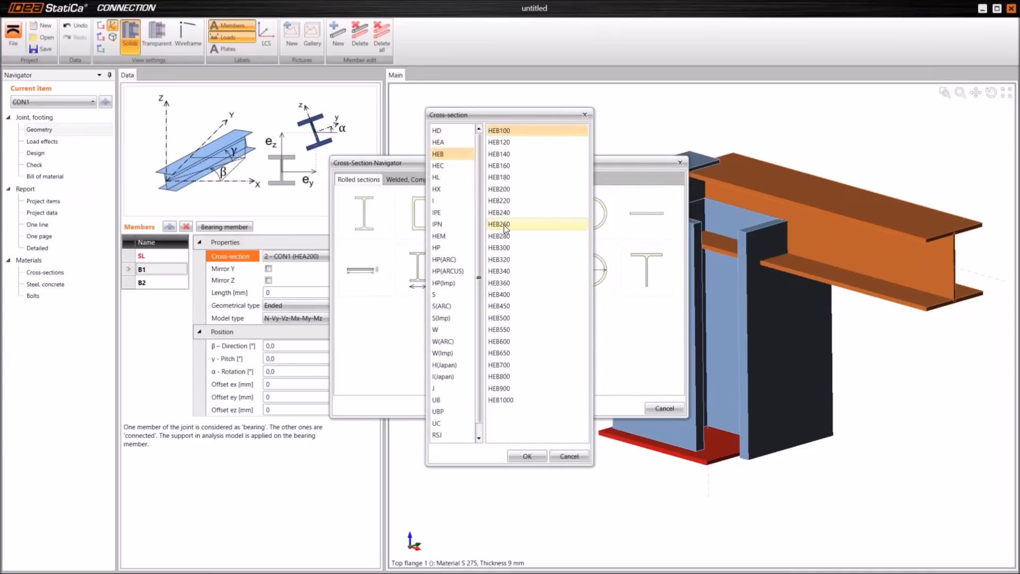
pyautogui.click(506, 233)
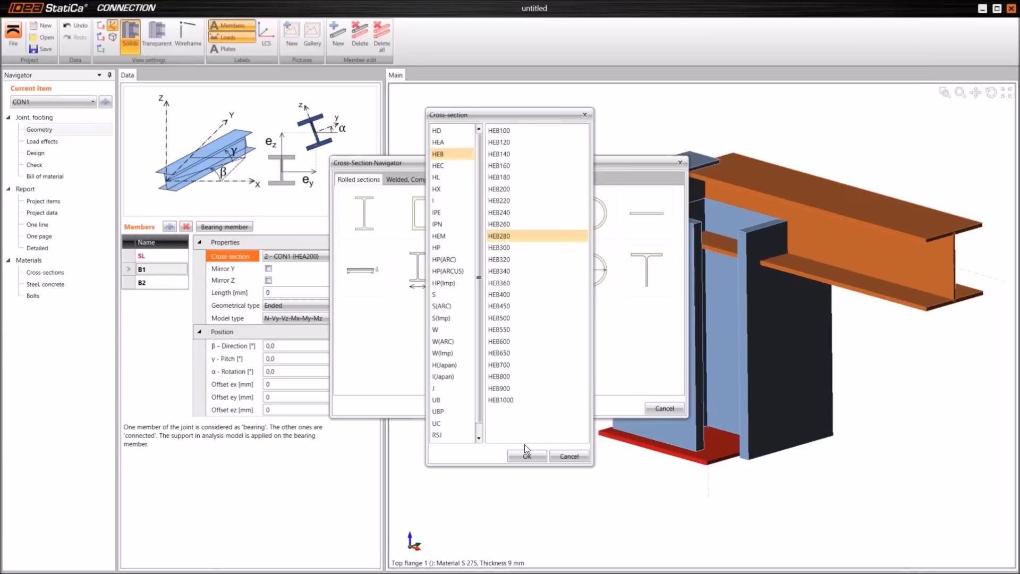
pyautogui.click(534, 453)
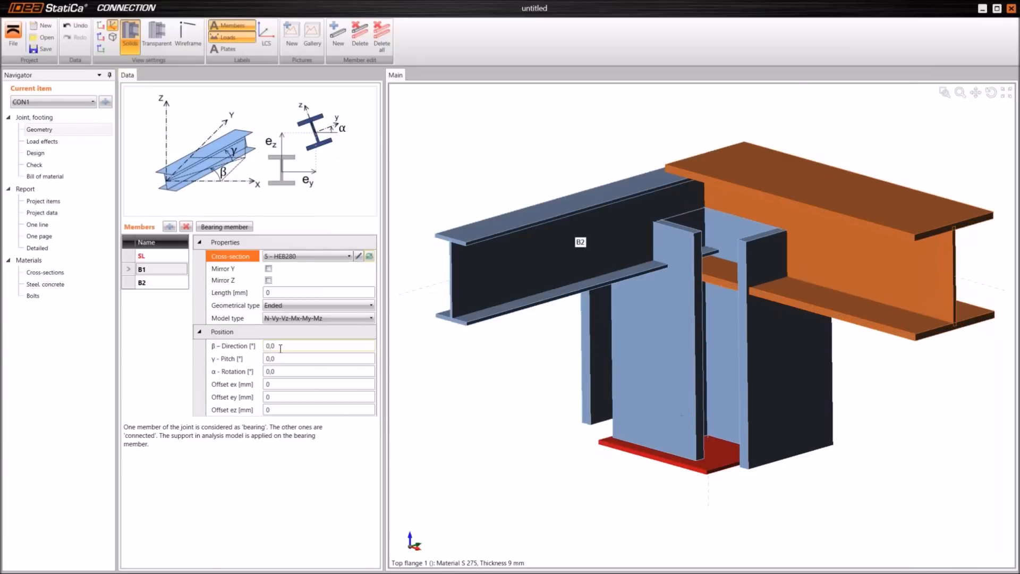
# Set the γ pitch of beam B1 to -6°.
pyautogui.click(257, 361)
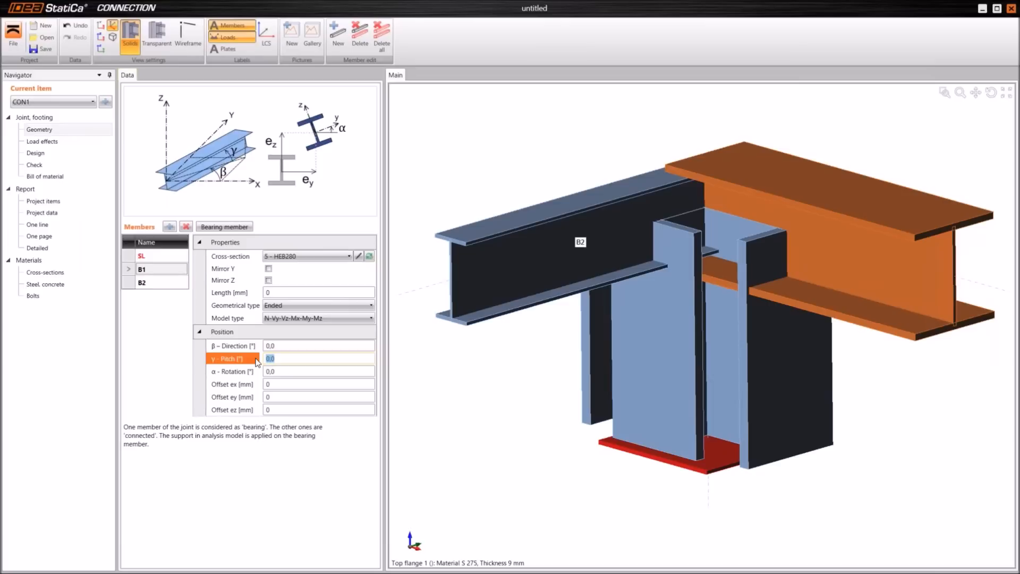
pyautogui.write('-6')
pyautogui.press('Tab')
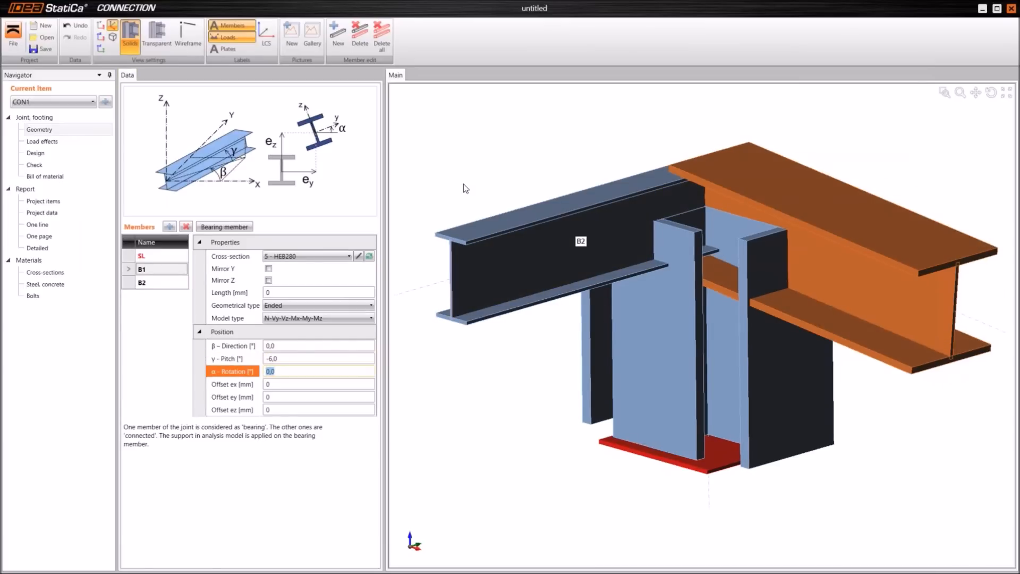
pyautogui.scroll(-3, 541, 171)
pyautogui.moveTo(541, 172); pyautogui.dragTo(551, 190, button='middle')
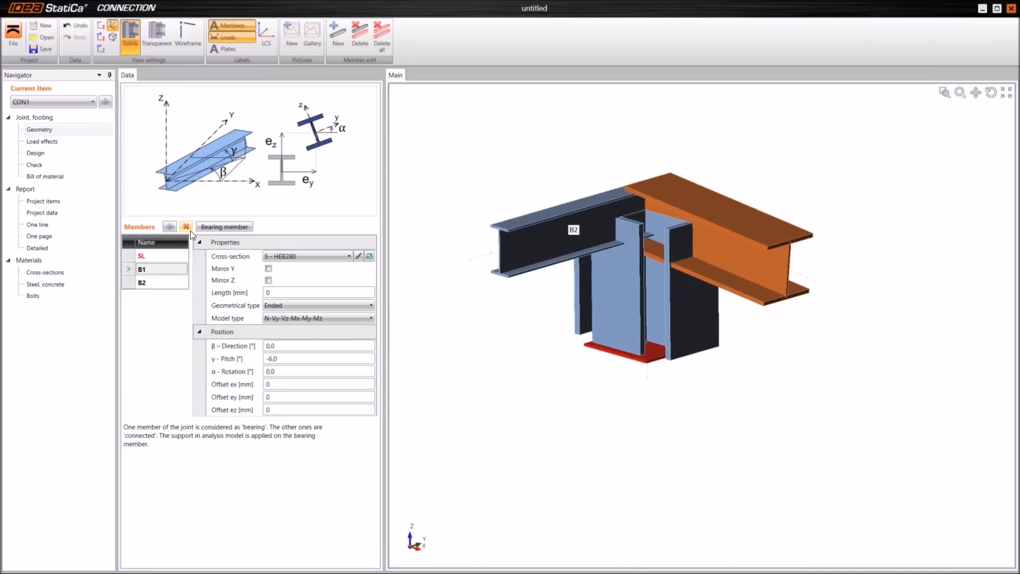
# Add a new member based on beam B1, setting its β direction to 180° and γ pitch to 6°.
pyautogui.click(168, 228)
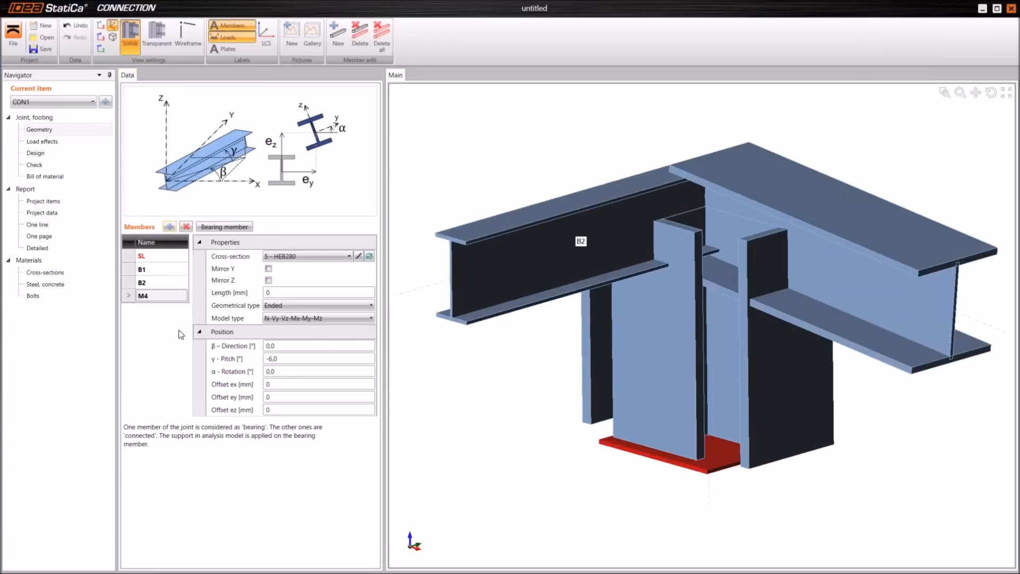
pyautogui.click(281, 346)
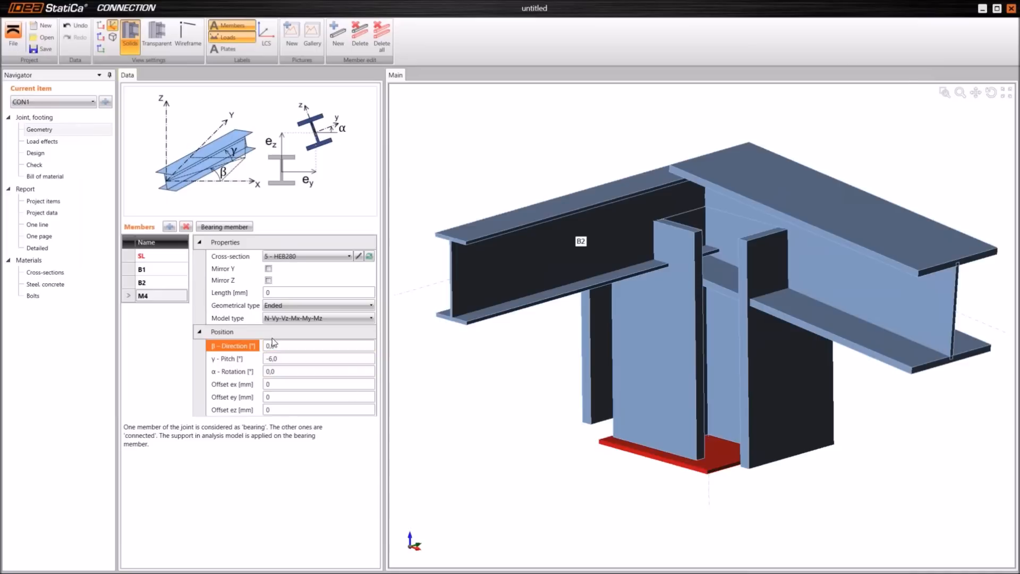
pyautogui.click(251, 348)
pyautogui.write('180')
pyautogui.press('Tab')
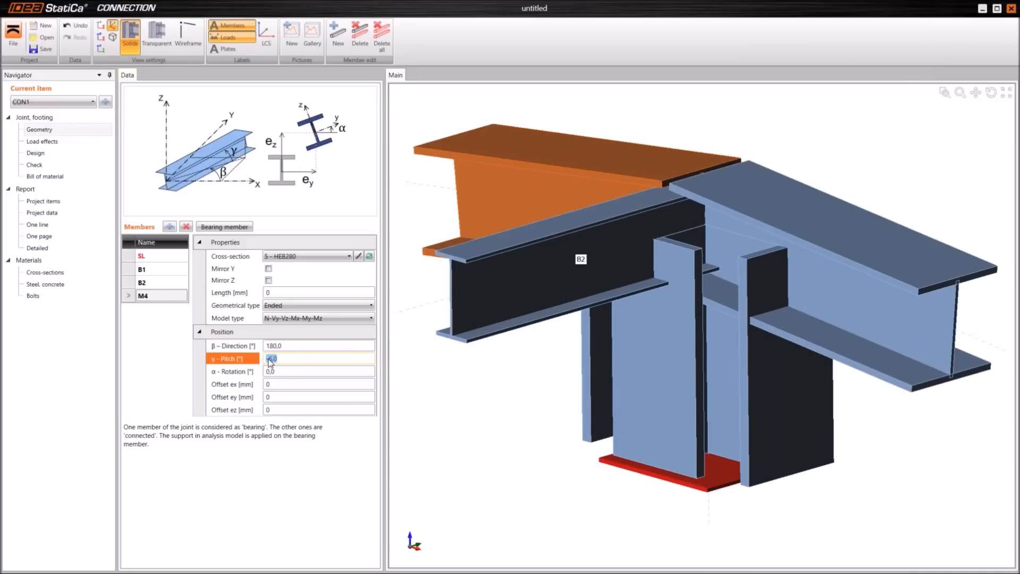
pyautogui.write('6')
pyautogui.press('Tab')
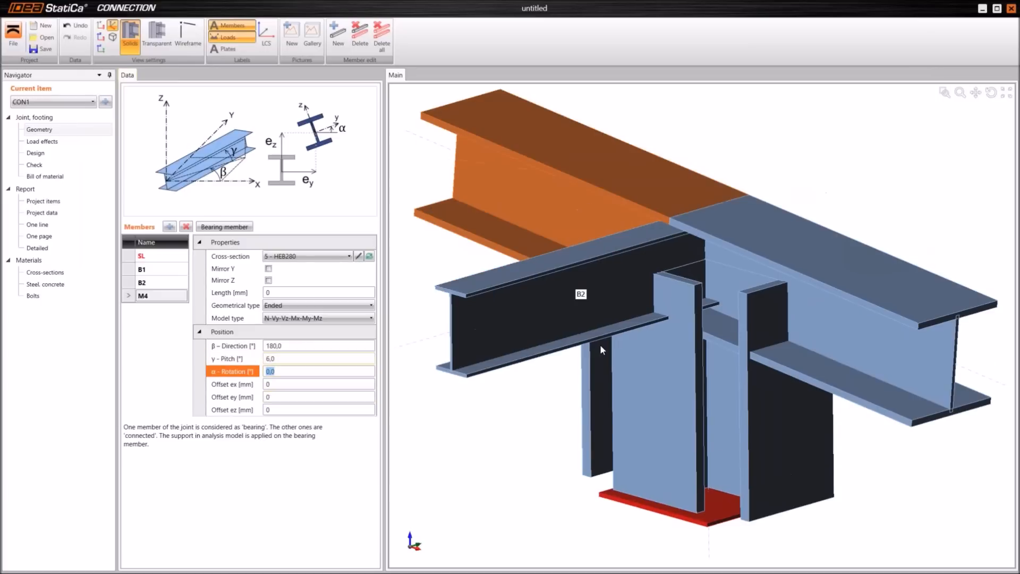
pyautogui.scroll(-2, 730, 142)
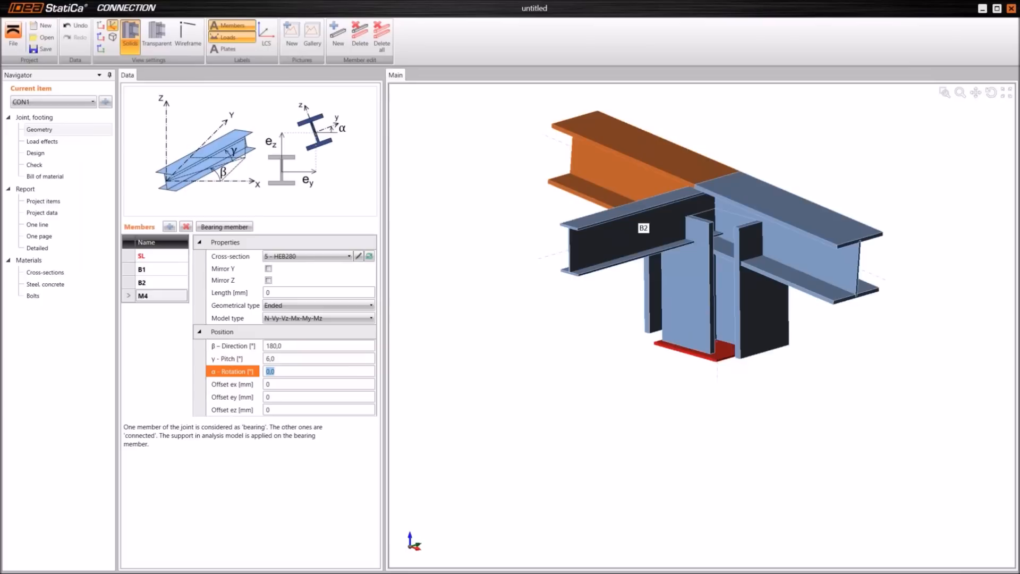
# Assign a new rolled HEA180 cross-section to beam B2.
pyautogui.click(154, 282)
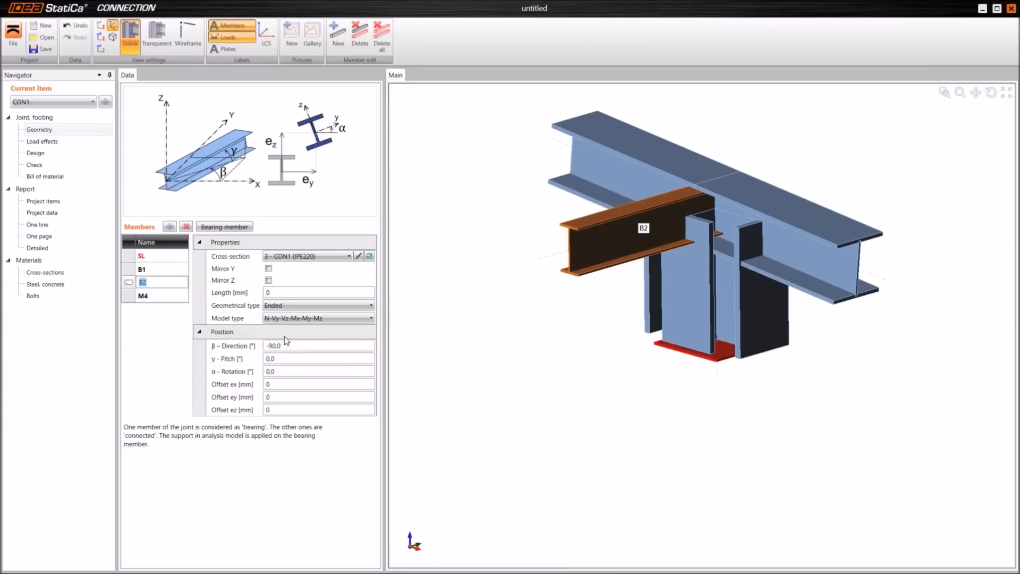
pyautogui.click(368, 256)
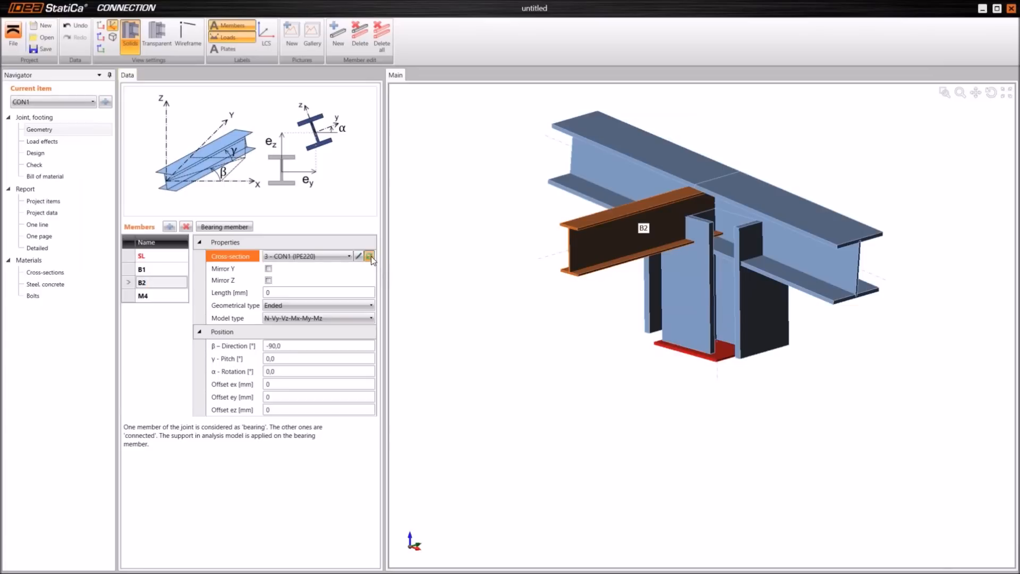
pyautogui.click(373, 208)
pyautogui.click(462, 155)
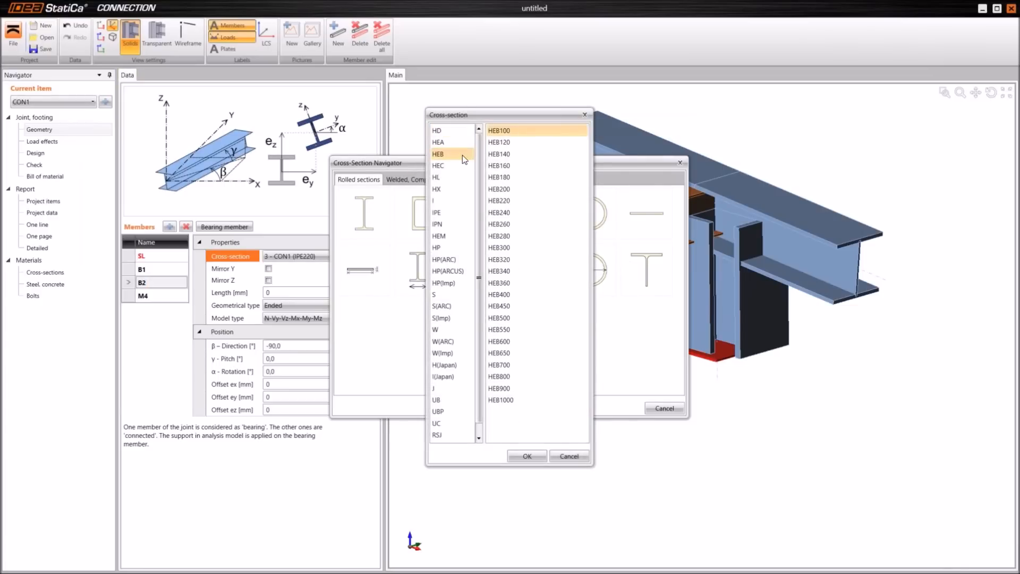
pyautogui.click(454, 142)
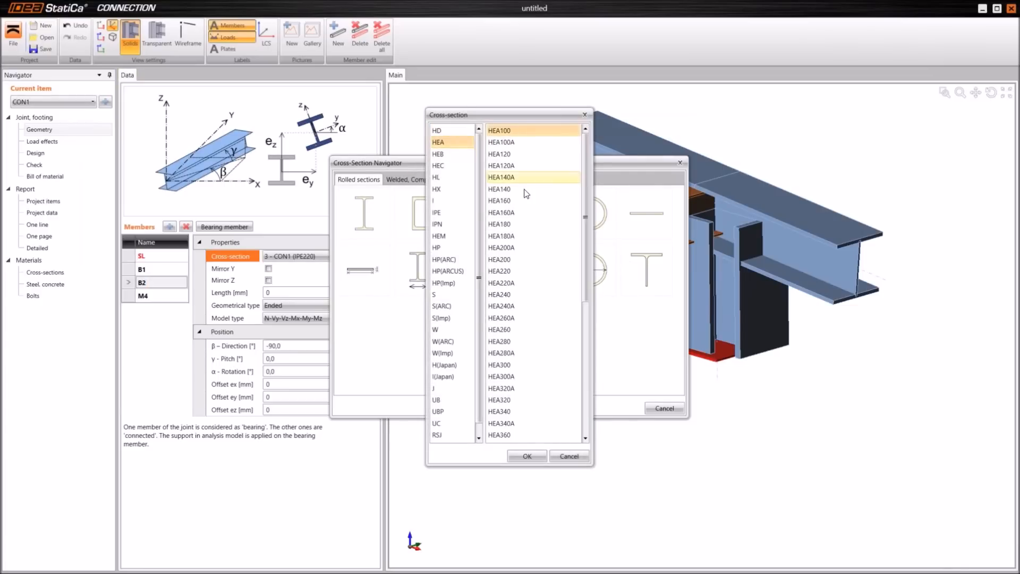
pyautogui.click(513, 229)
pyautogui.click(527, 456)
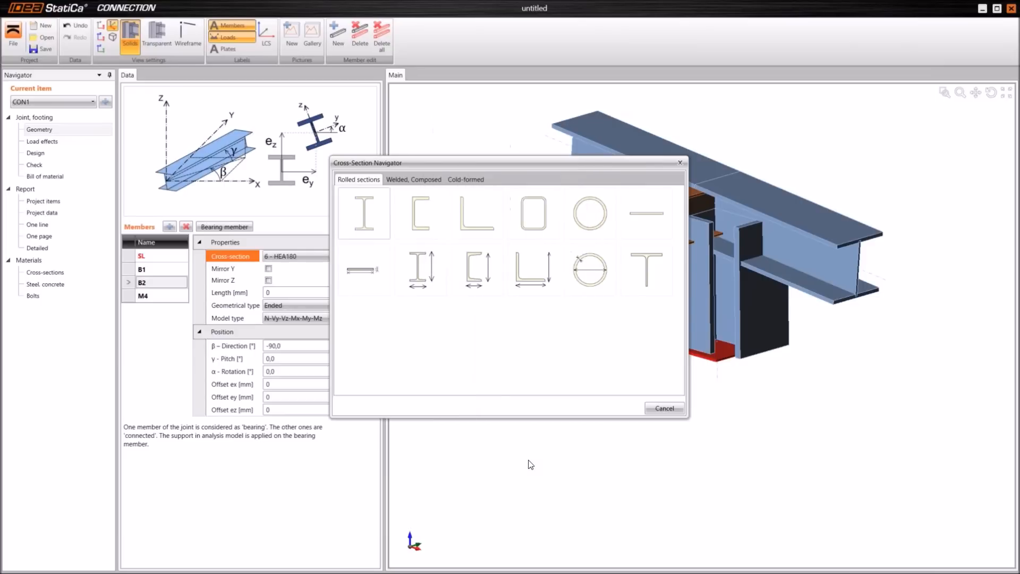
# Set the α rotation of beam B2 to -6°.
pyautogui.click(283, 367)
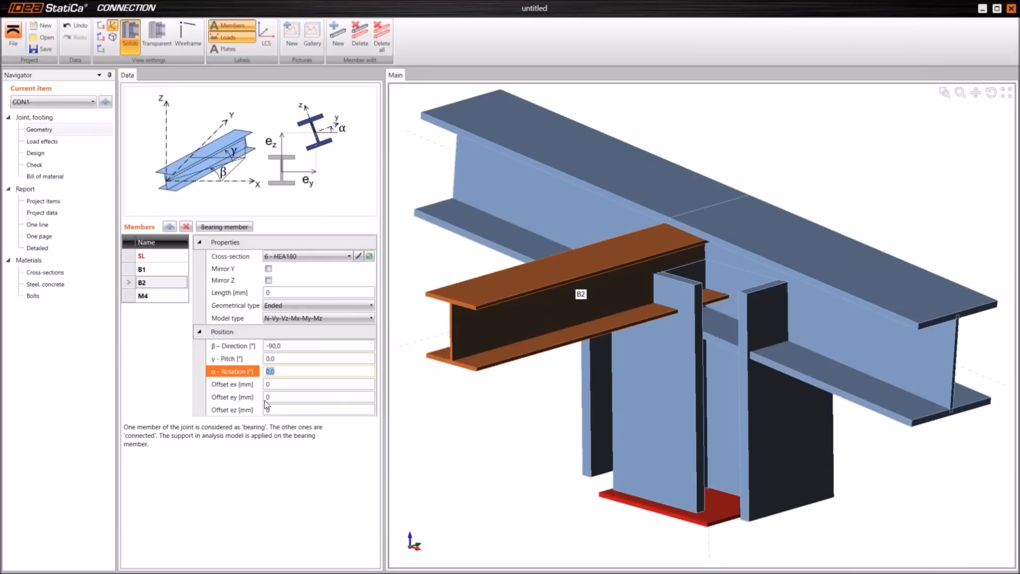
pyautogui.write('-6')
pyautogui.press('Tab')
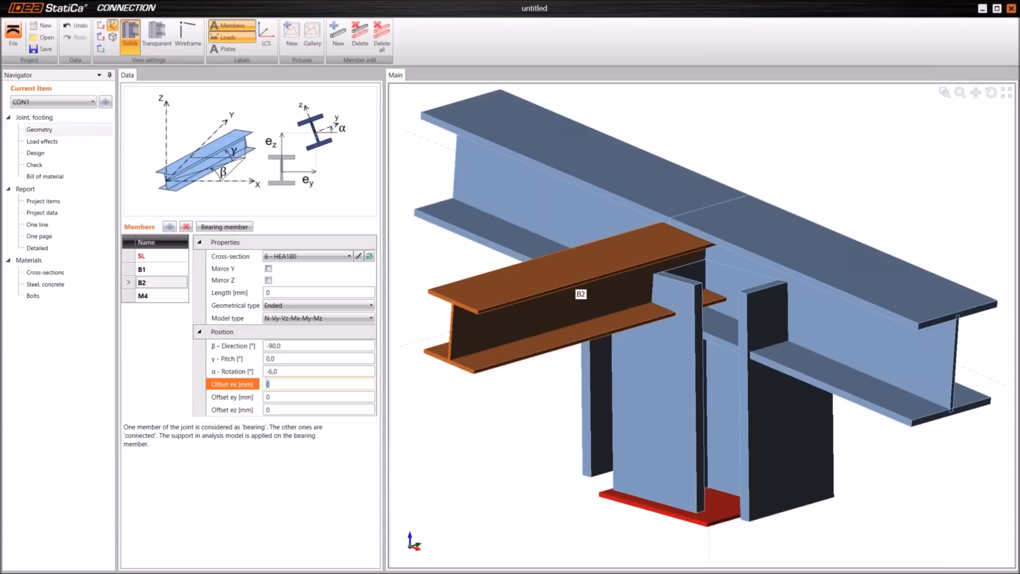
# Add another member based on beam B2 and assign it a new rolled L100X8 angle cross-section.
pyautogui.click(170, 227)
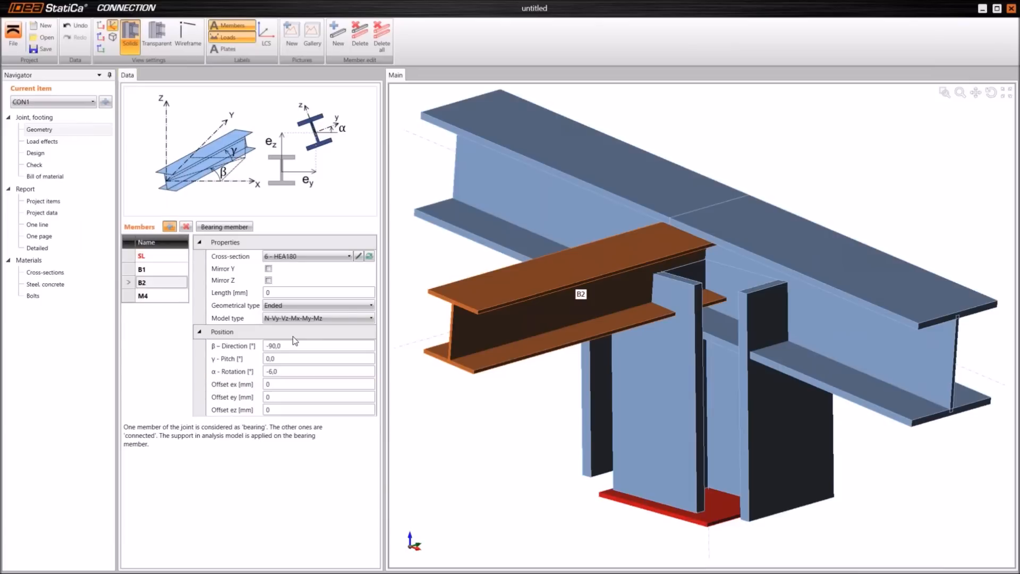
pyautogui.click(155, 310)
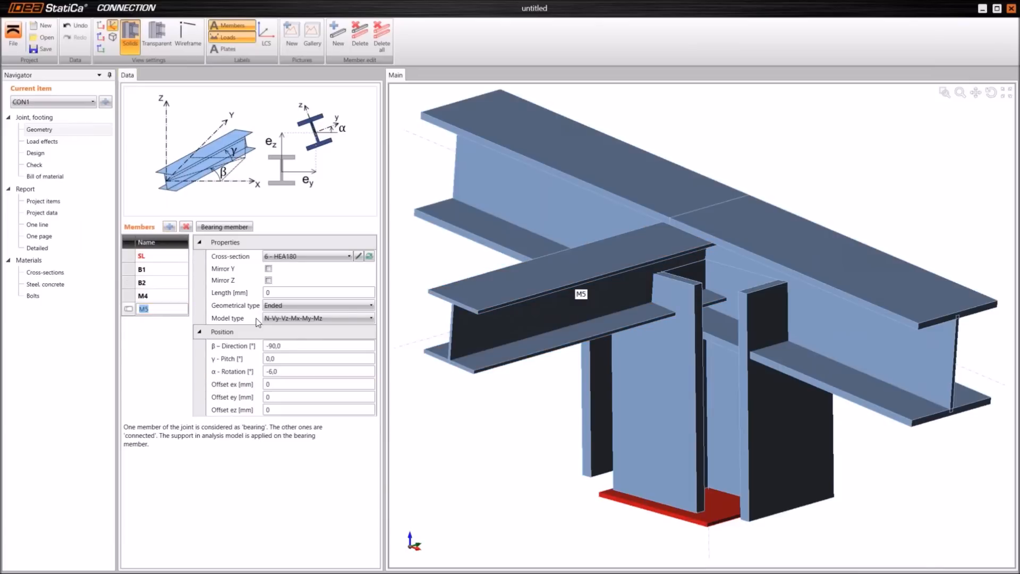
pyautogui.click(370, 257)
pyautogui.click(370, 257)
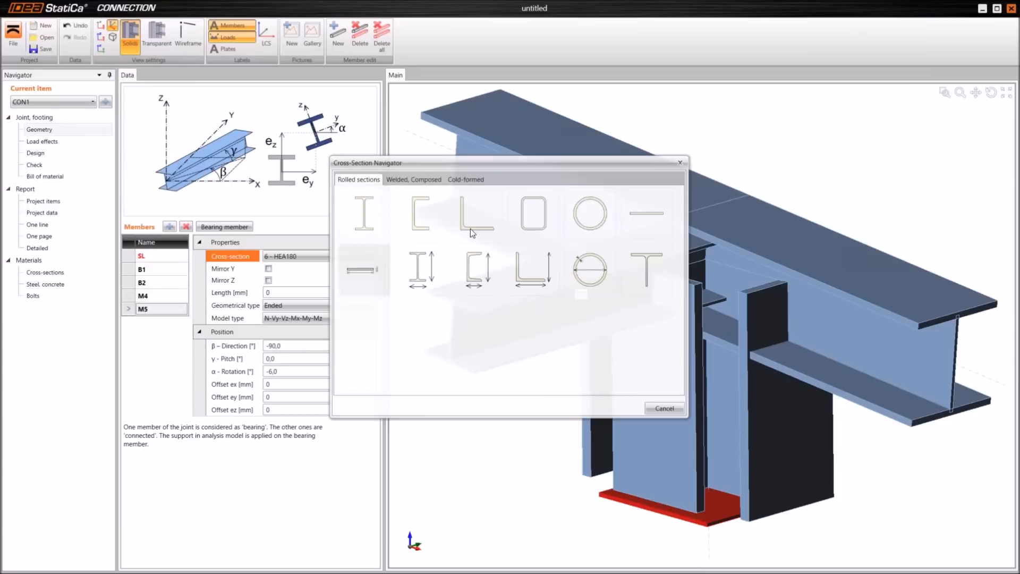
pyautogui.click(466, 220)
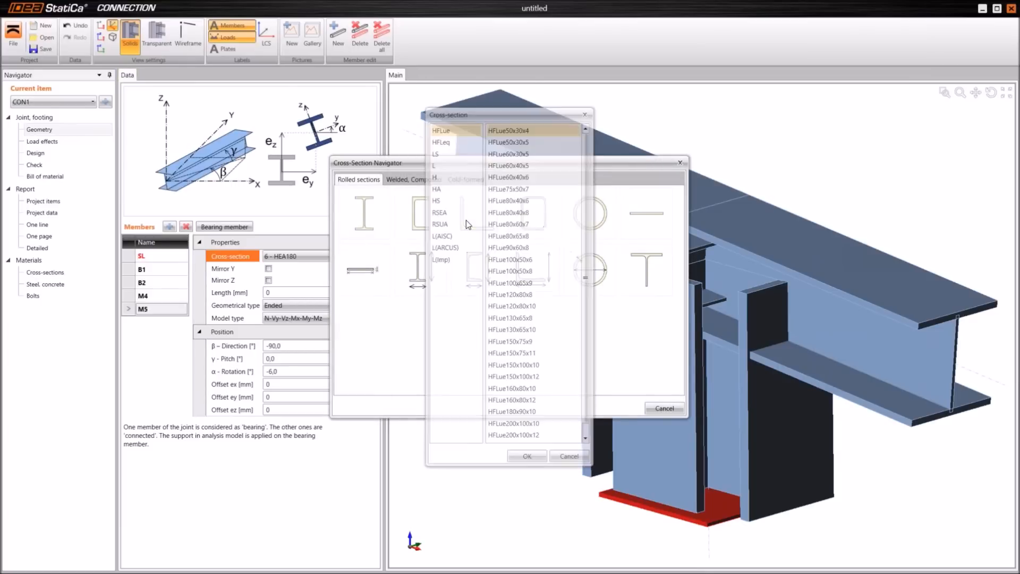
pyautogui.click(445, 165)
pyautogui.scroll(-12, 513, 384)
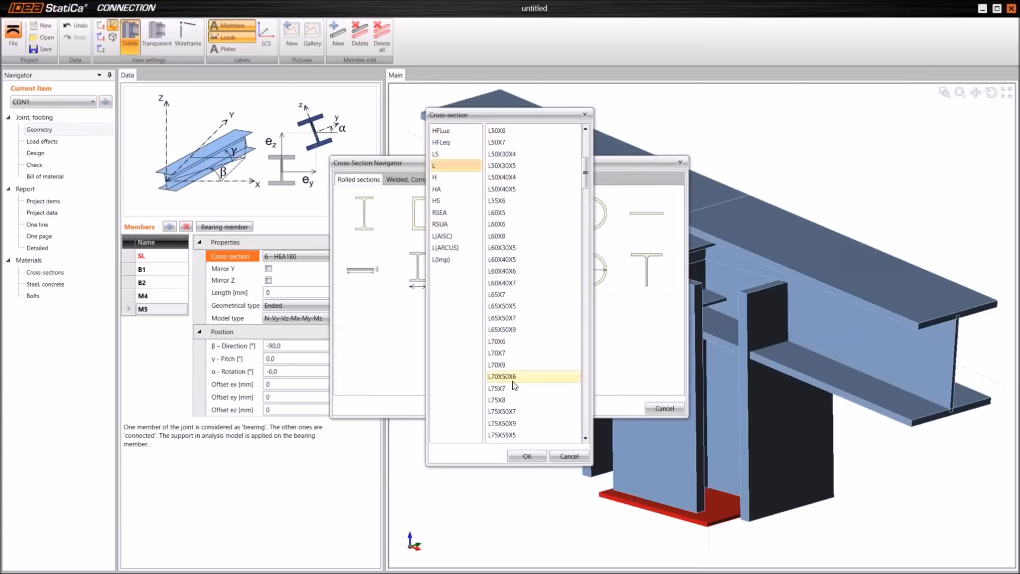
pyautogui.click(506, 367)
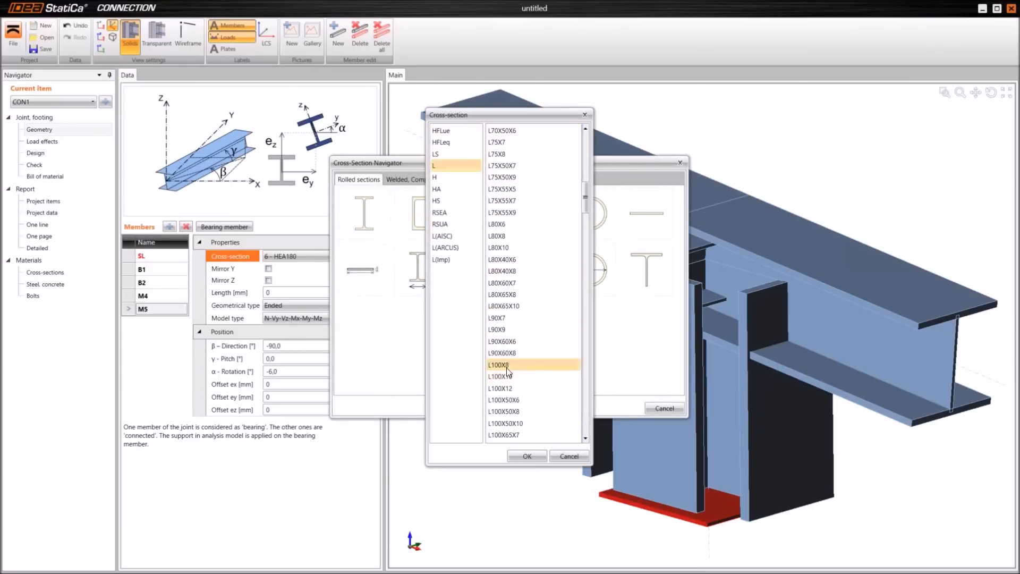
pyautogui.click(522, 456)
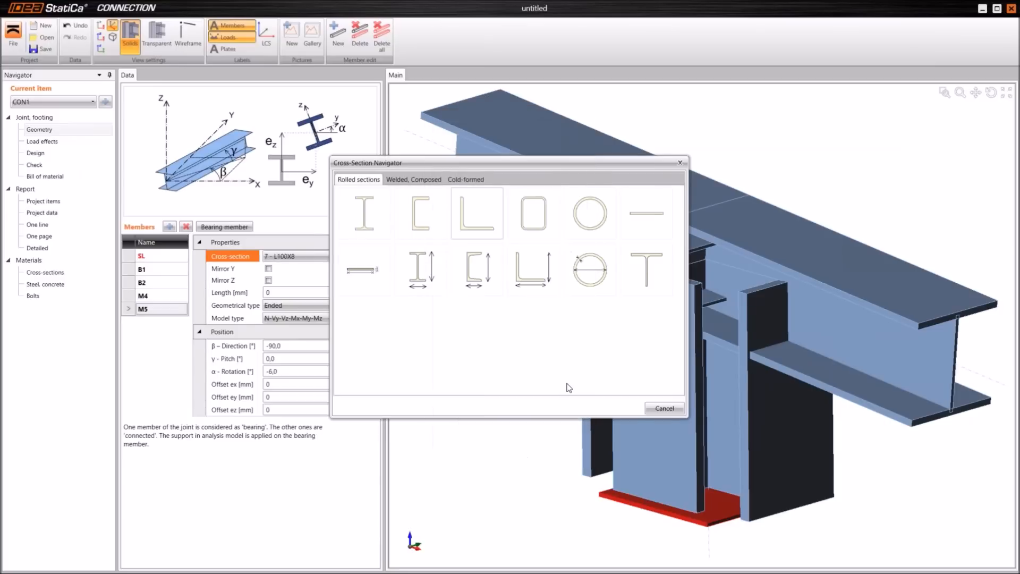
# Orient the L100X8 member with β direction 0°, γ pitch -40° and α rotation 0°.
pyautogui.click(294, 345)
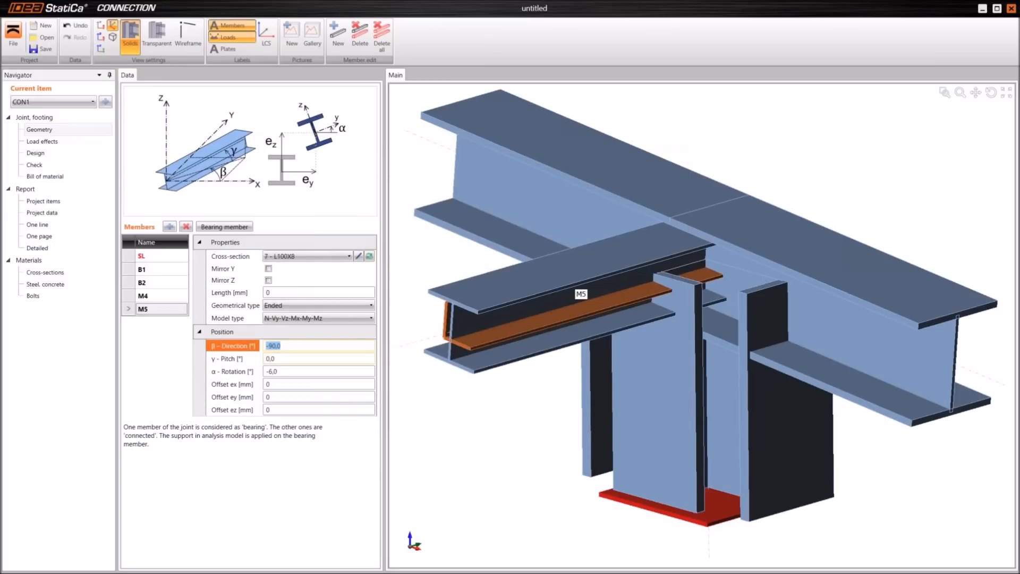
pyautogui.write('0')
pyautogui.press('Tab')
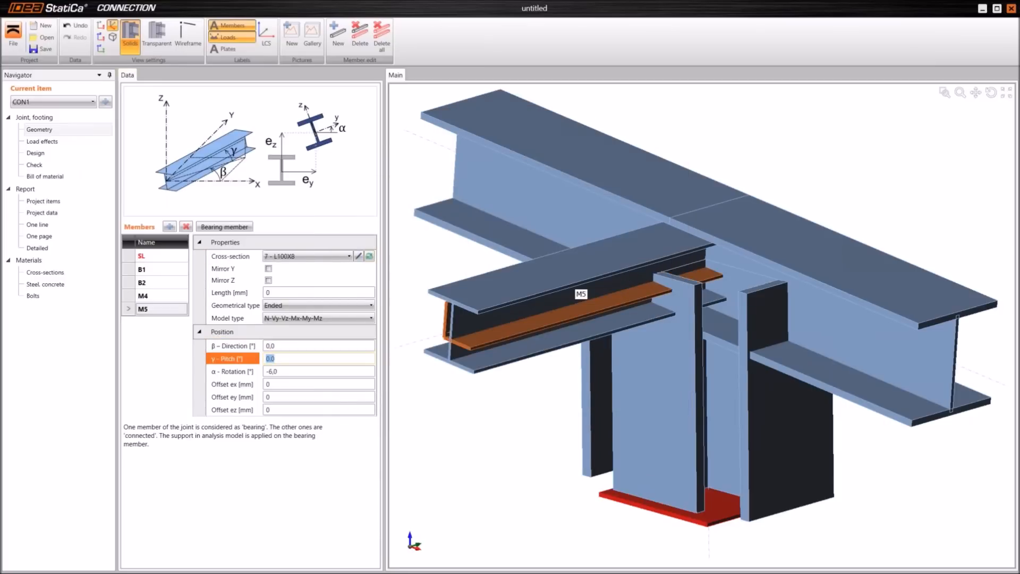
pyautogui.write('0')
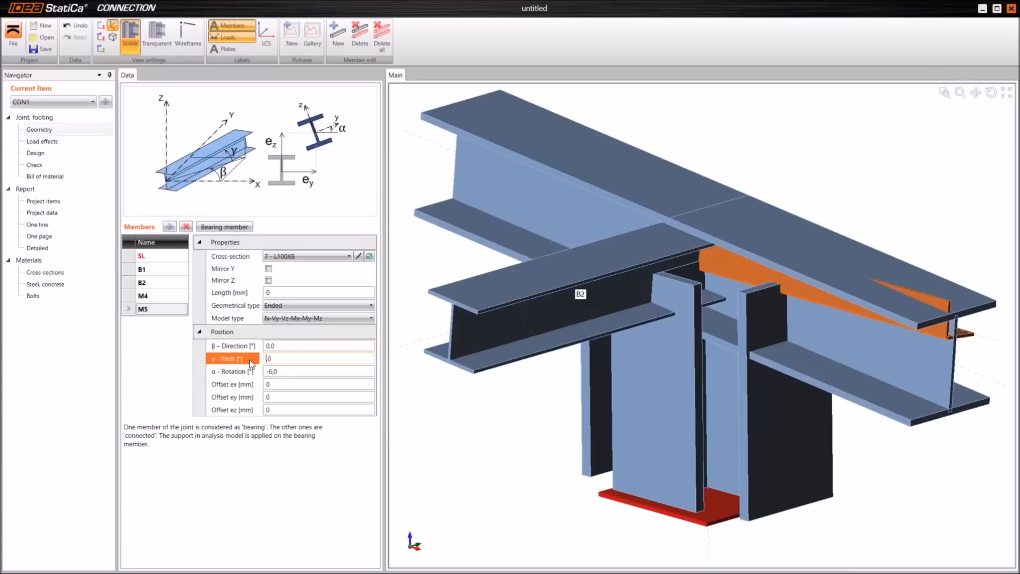
pyautogui.write('40')
pyautogui.press('Tab')
pyautogui.write('0')
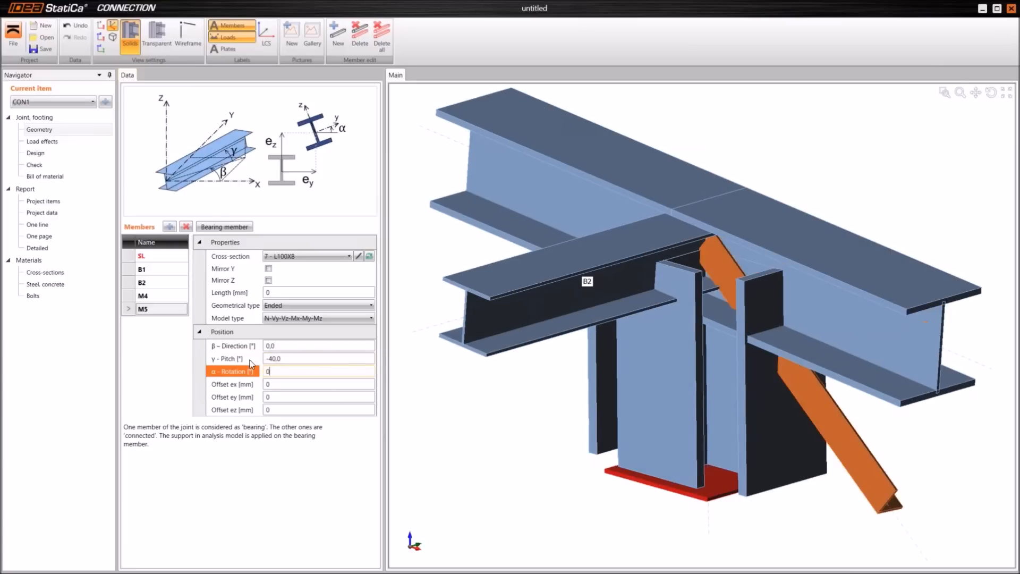
pyautogui.press('Tab')
pyautogui.scroll(-5, 834, 379)
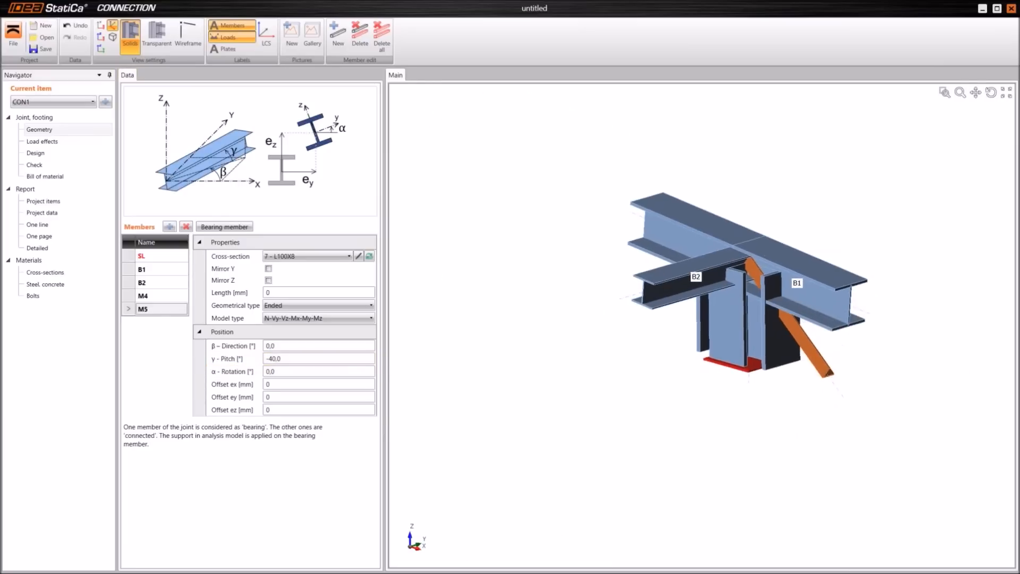
pyautogui.moveTo(808, 320); pyautogui.dragTo(802, 304, button='middle')
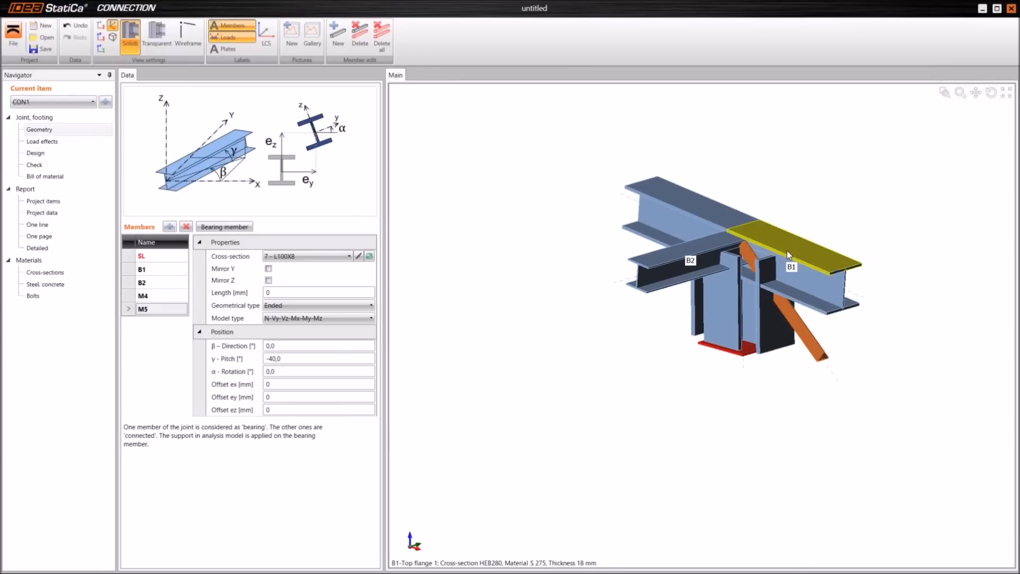
pyautogui.moveTo(868, 262)
pyautogui.mouseDown(button='right')
pyautogui.moveTo(787, 260)
pyautogui.moveTo(864, 239)
pyautogui.moveTo(866, 218)
pyautogui.moveTo(865, 254)
pyautogui.mouseUp(button='right')
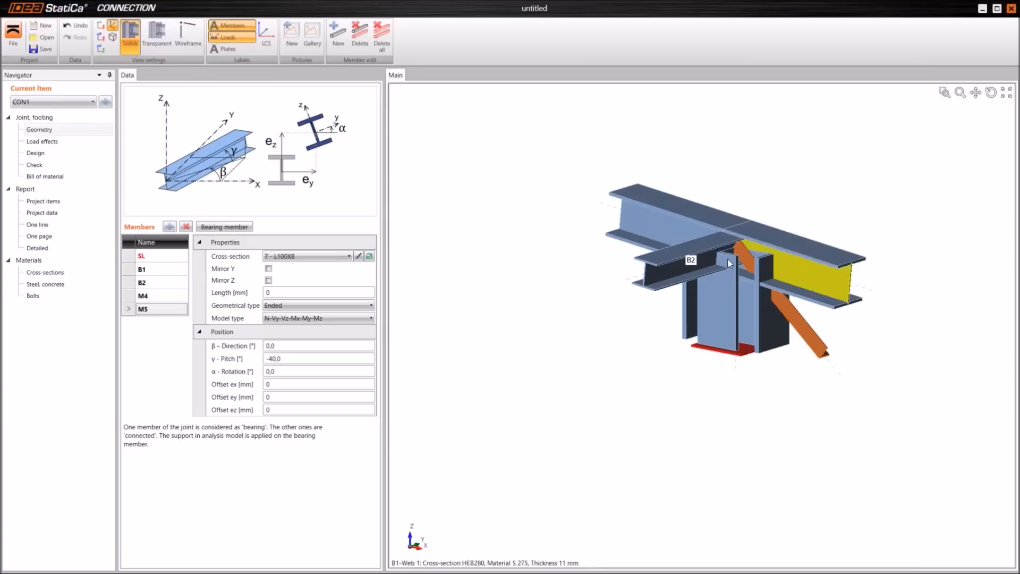
# In the load effects for LE1, enter Vz = -50 kN and My = 120 kNm for beam B1.
pyautogui.click(33, 142)
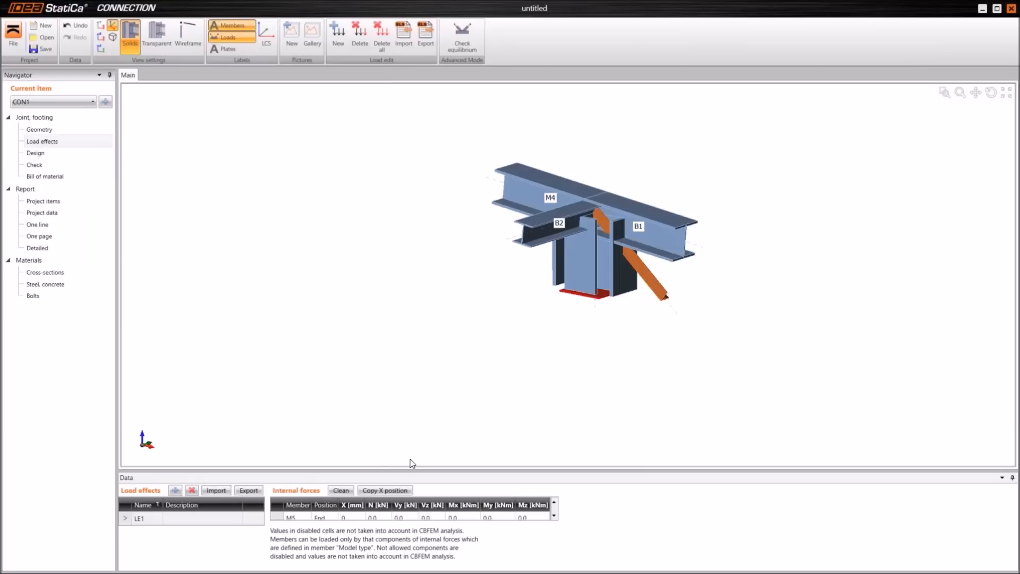
pyautogui.moveTo(413, 369); pyautogui.dragTo(413, 371)
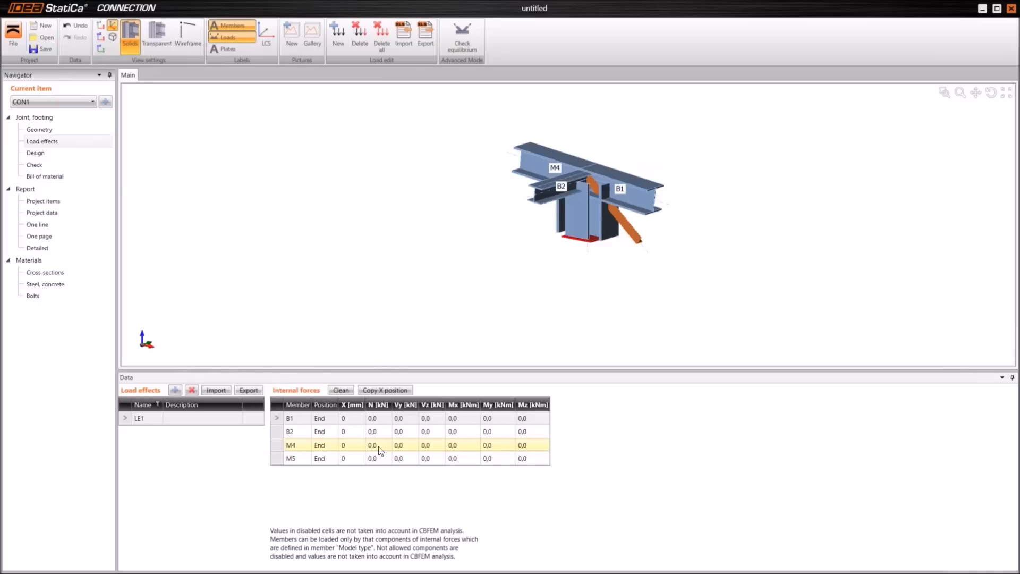
pyautogui.click(441, 420)
pyautogui.write('-50')
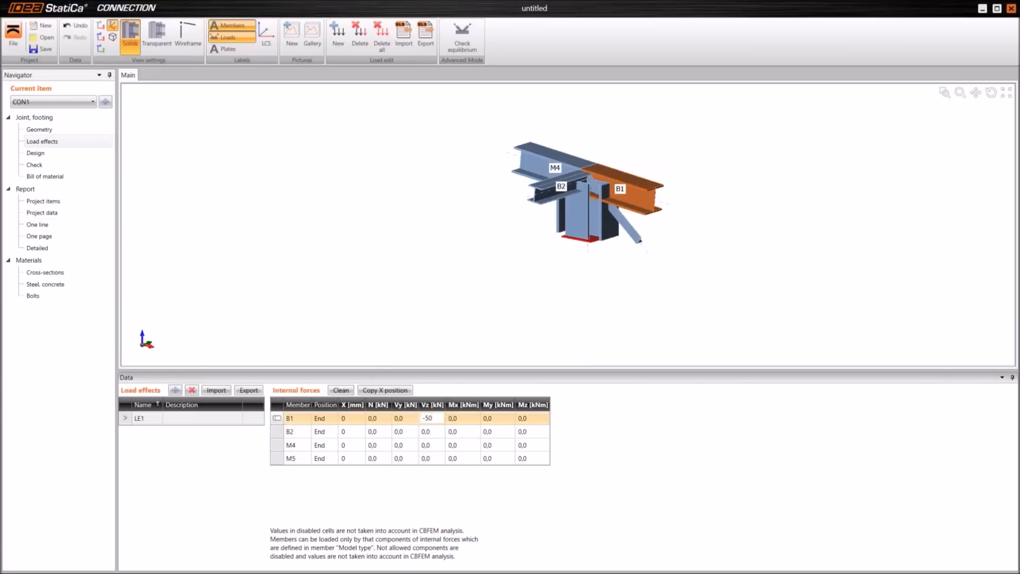
pyautogui.press('Return')
pyautogui.click(501, 417)
pyautogui.write('120')
pyautogui.press('Return')
# Enter Vy = -50 kN and My = 90 kNm for member M4 in load effect LE1.
pyautogui.click(399, 446)
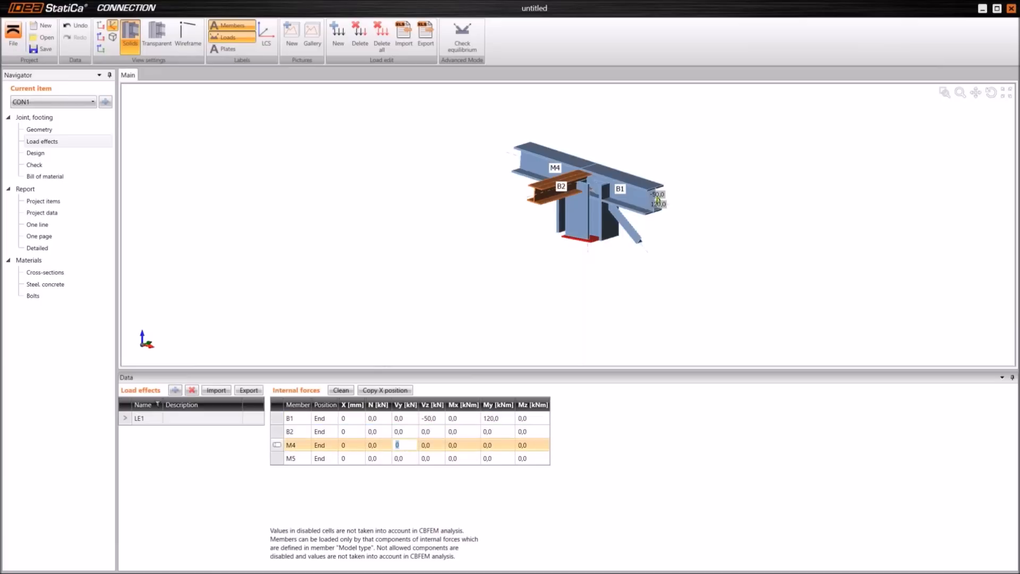
pyautogui.write('-50')
pyautogui.press('Return')
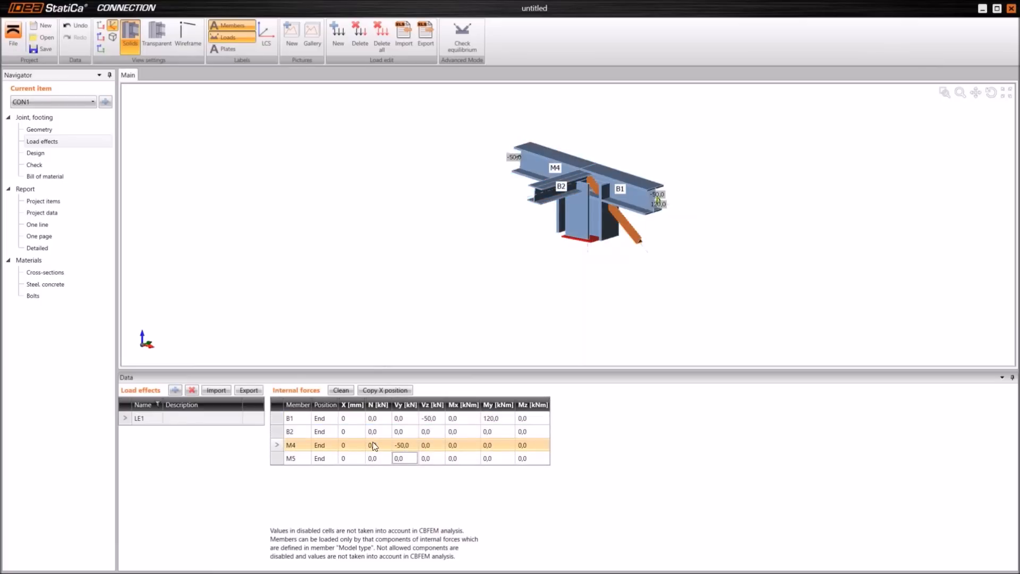
pyautogui.click(492, 448)
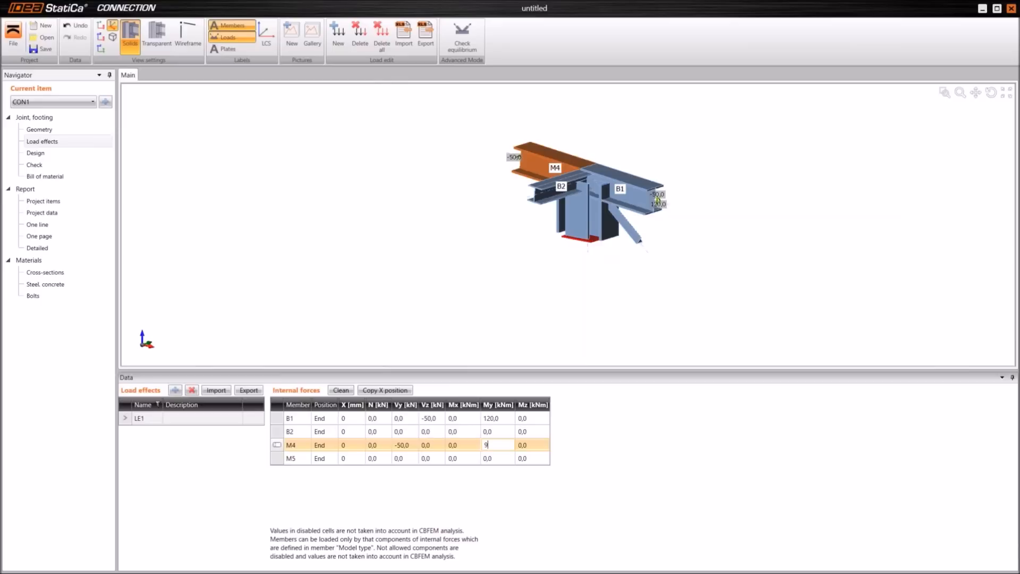
pyautogui.write('90')
pyautogui.press('Return')
pyautogui.scroll(5, 537, 171)
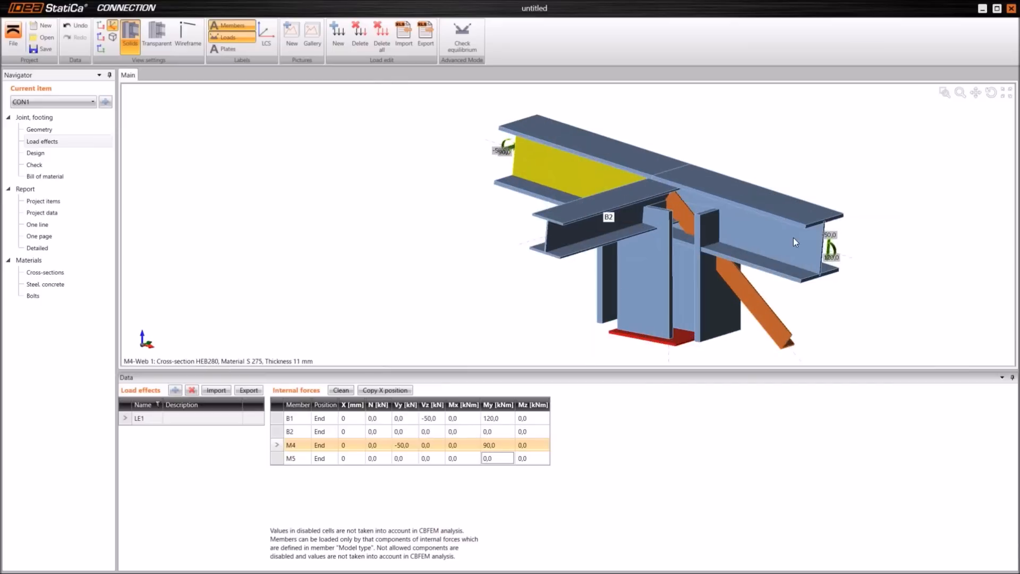
pyautogui.scroll(4, 836, 245)
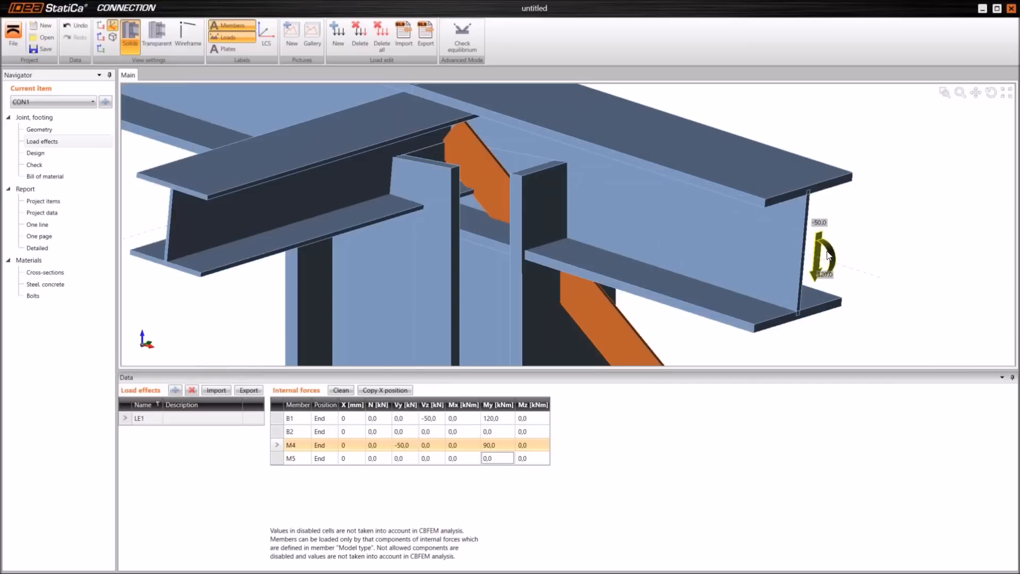
pyautogui.scroll(-6, 827, 255)
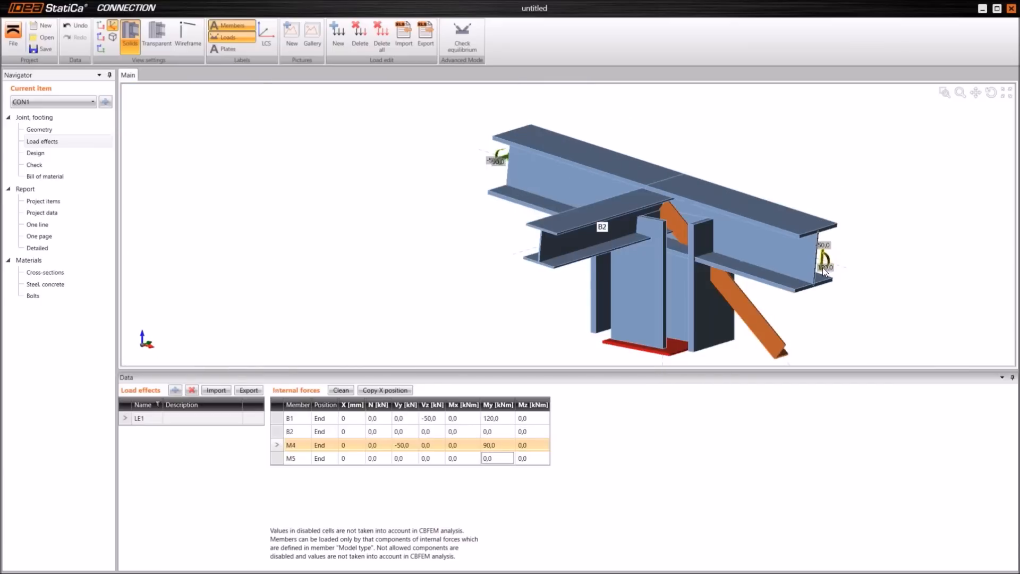
# Correct member M4's internal forces in LE1 to Vy = 0 kN and Vz = -50 kN.
pyautogui.click(402, 445)
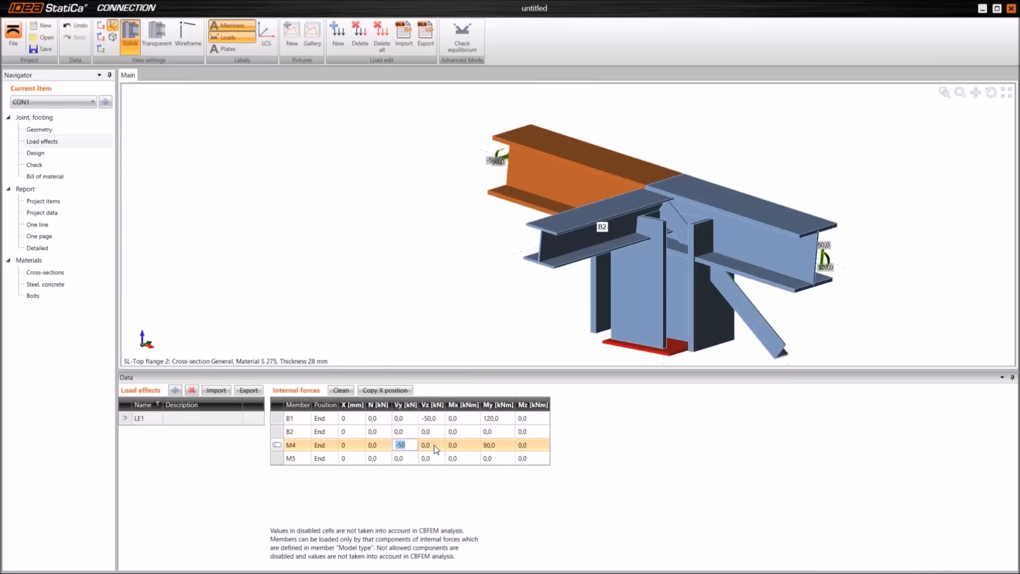
pyautogui.write('0')
pyautogui.press('Tab')
pyautogui.write('-50')
pyautogui.press('Return')
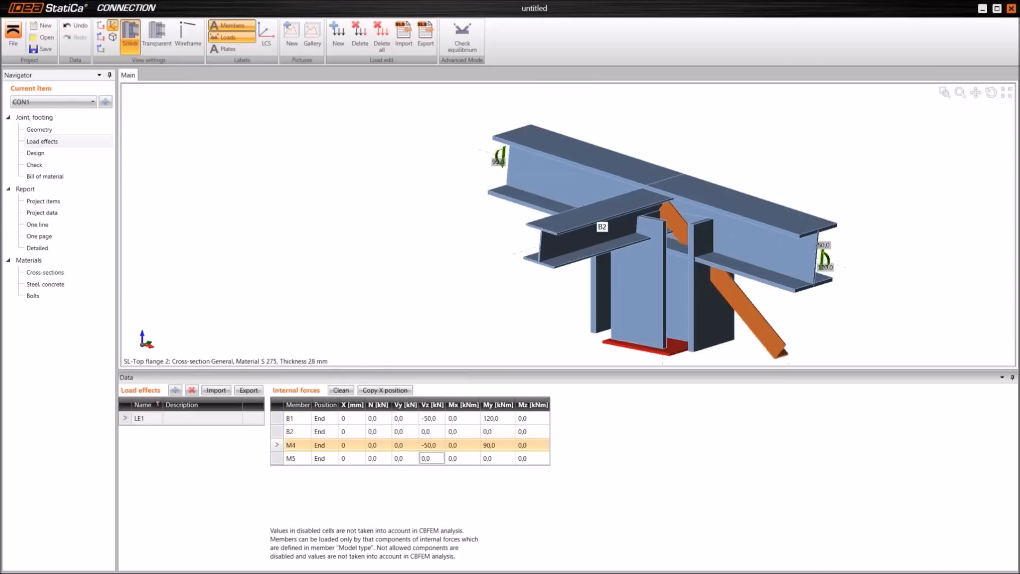
# Enter Vz = -50 kN for beam B2 and N = 50 kN for member M5 in load effect LE1.
pyautogui.click(427, 432)
pyautogui.write('-50')
pyautogui.press('Return')
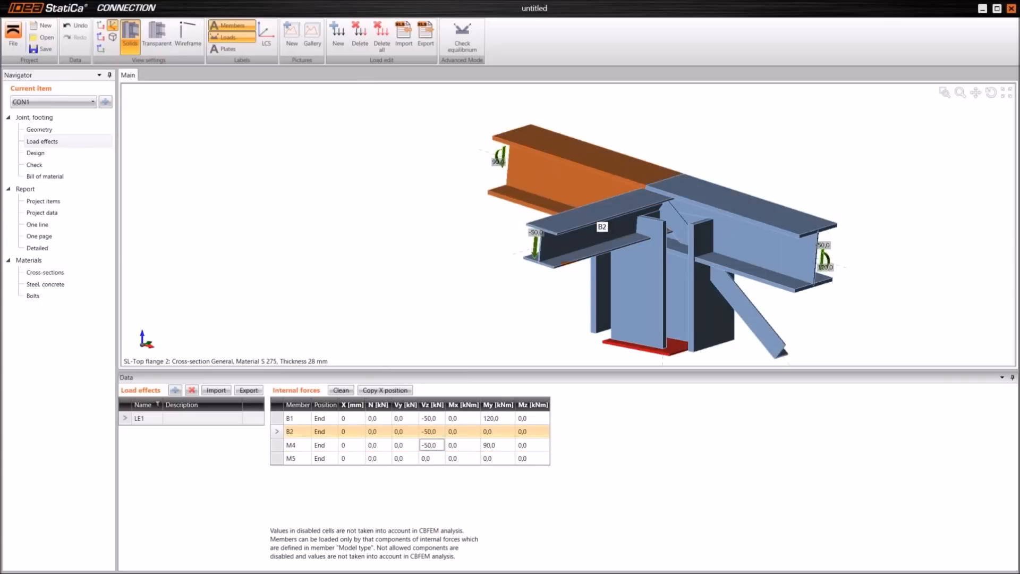
pyautogui.click(378, 458)
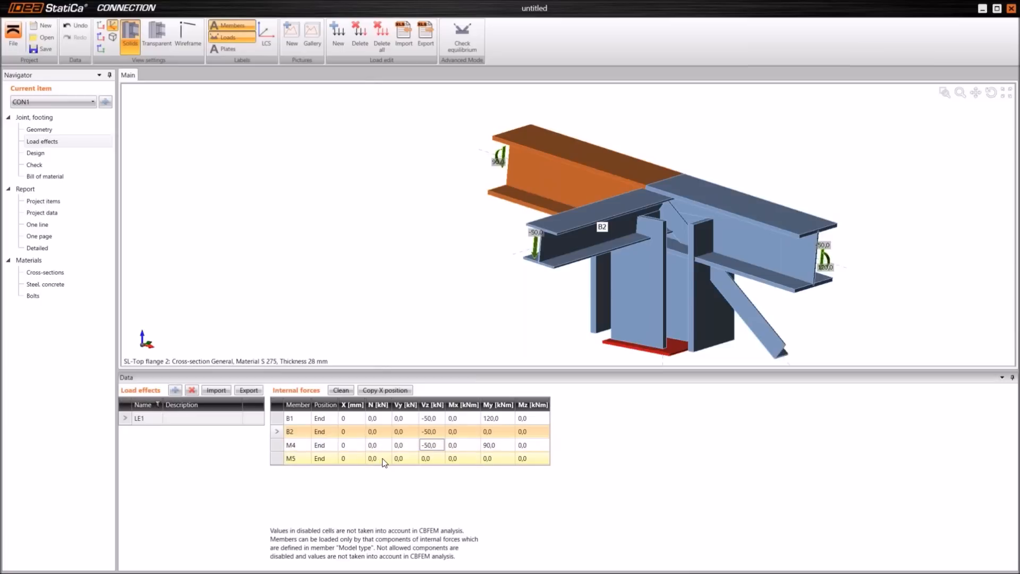
pyautogui.write('50')
pyautogui.press('Tab')
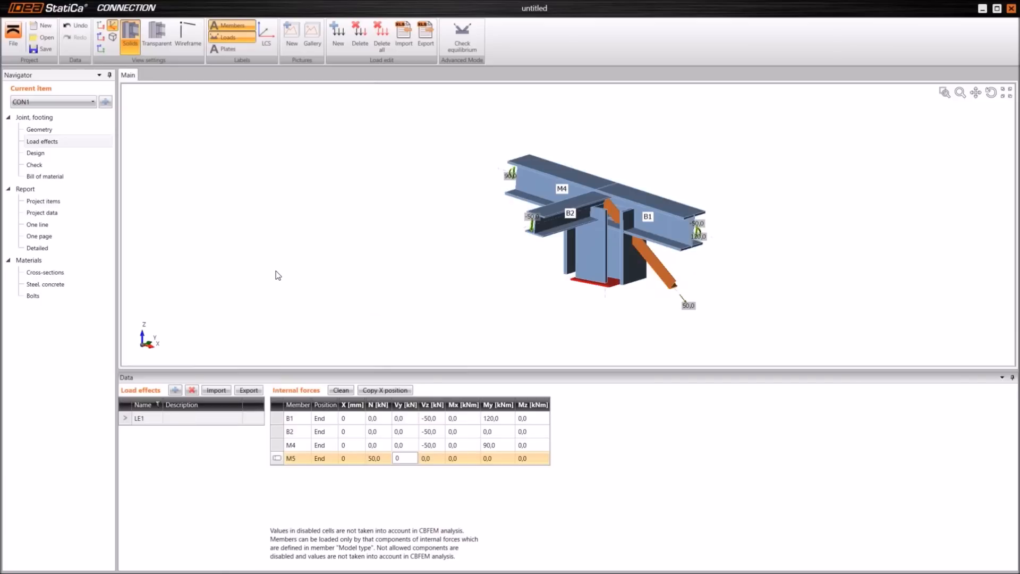
# Go to the joint design and add a manufacturing operation that cuts column SL by member B1.
pyautogui.click(40, 153)
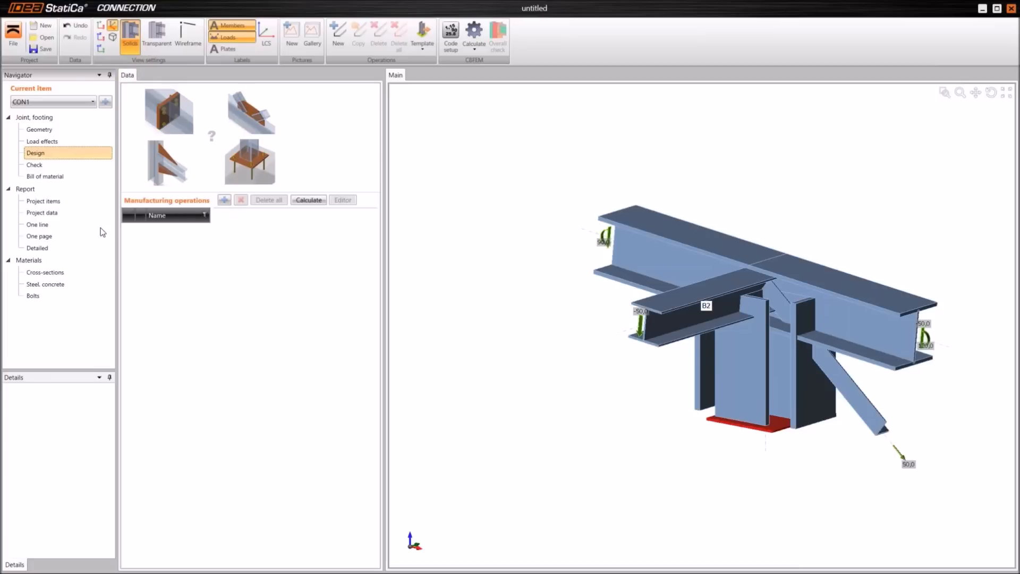
pyautogui.click(223, 201)
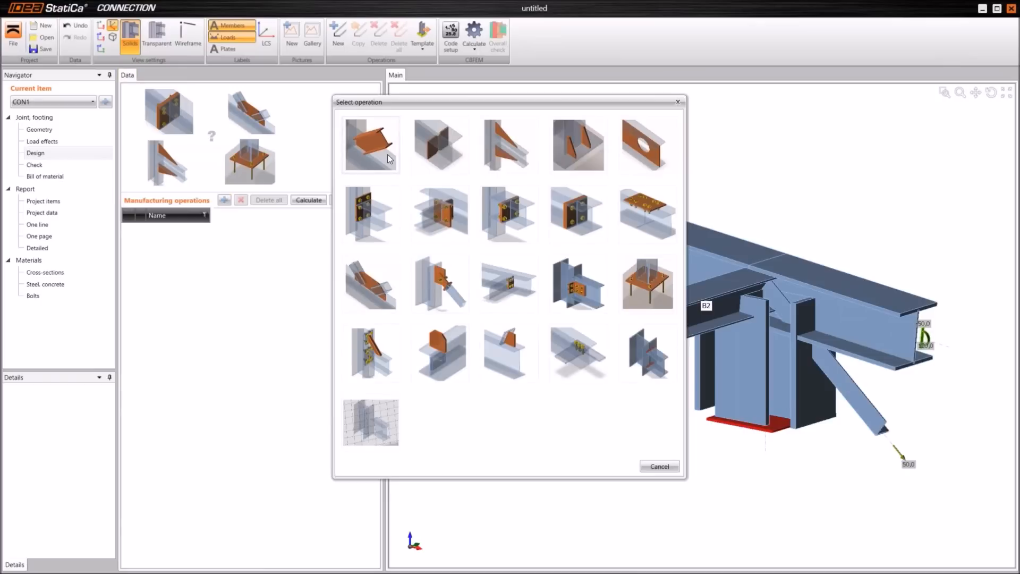
pyautogui.click(387, 154)
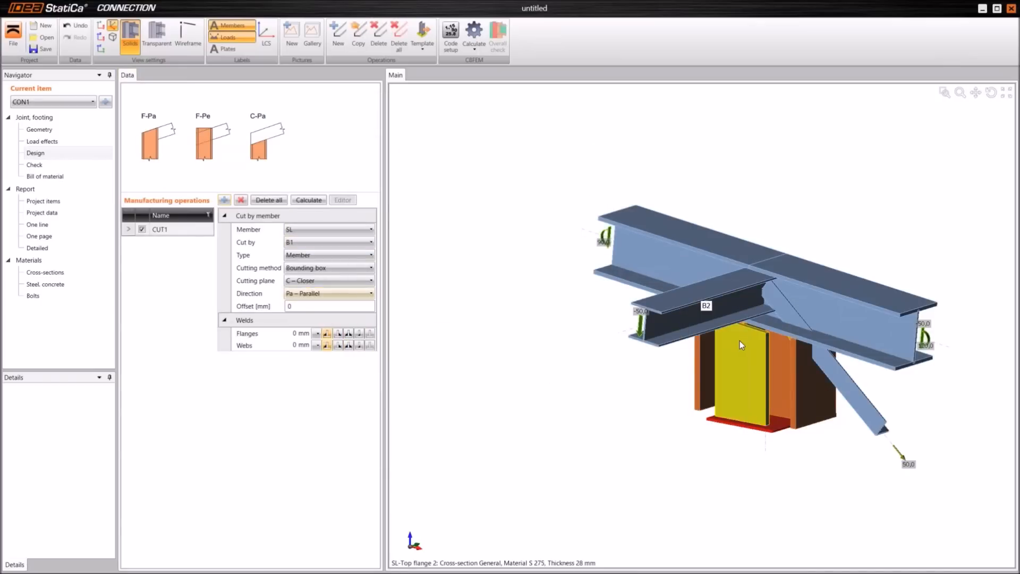
# Set the column cut's cutting plane to F – Farther with an offset of 18 mm.
pyautogui.click(314, 294)
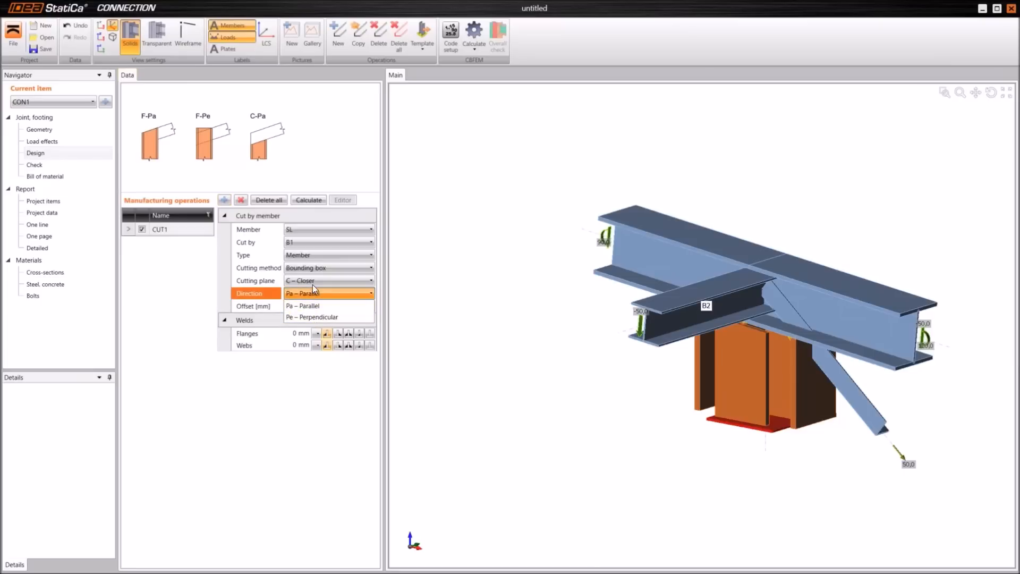
pyautogui.click(313, 280)
pyautogui.click(310, 304)
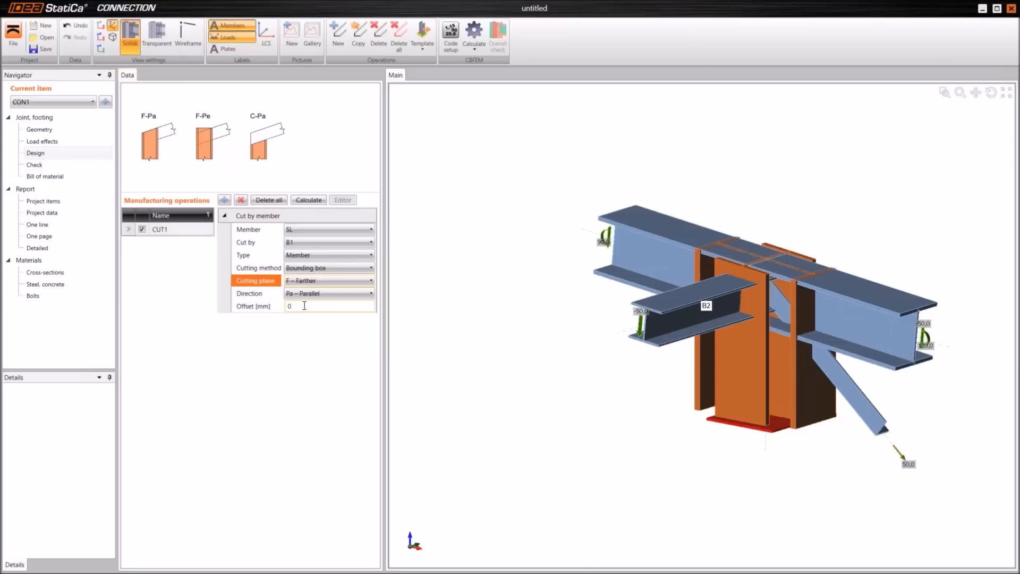
pyautogui.press('Tab')
pyautogui.press('Tab')
pyautogui.write('18')
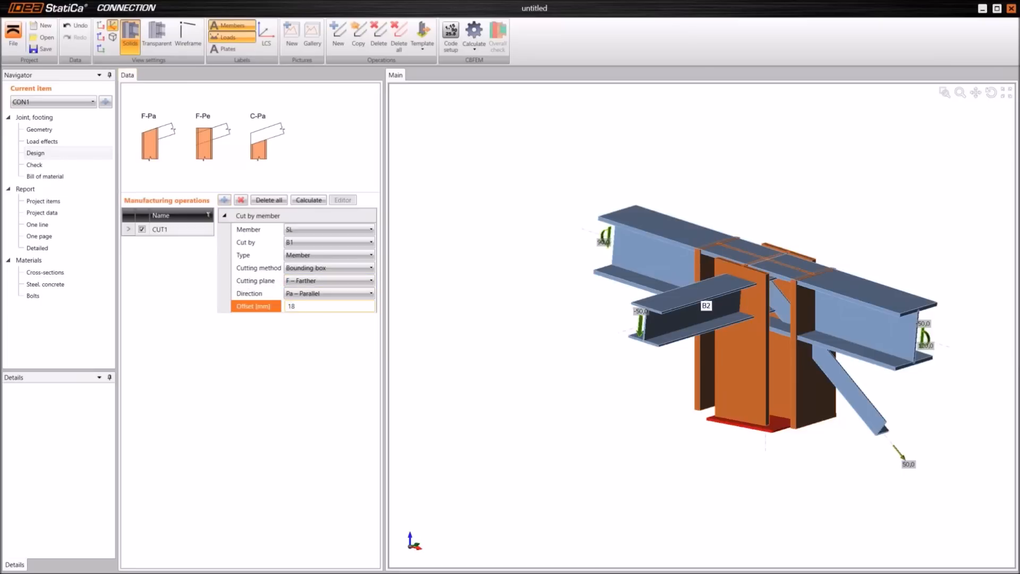
pyautogui.press('Tab')
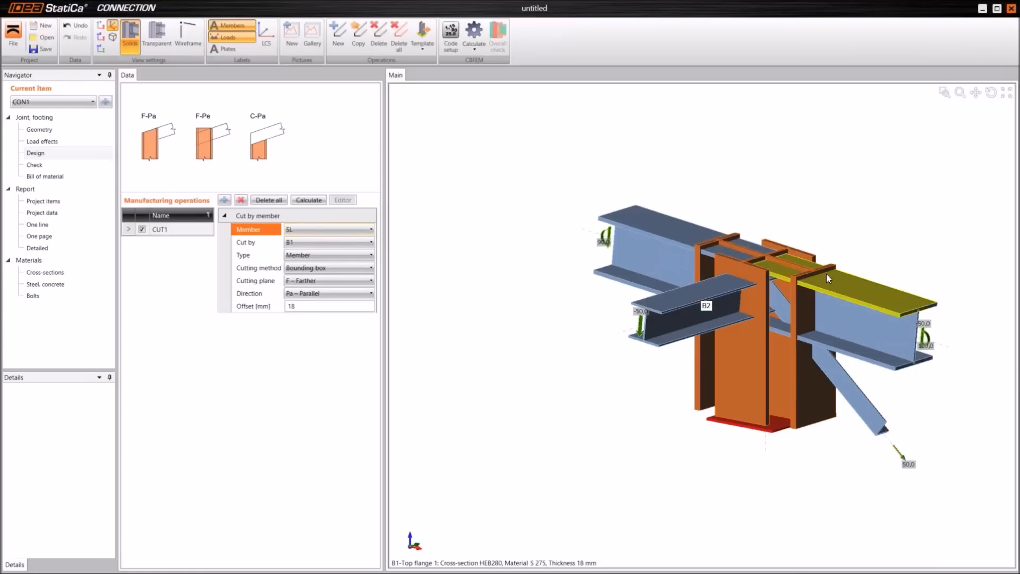
pyautogui.click(224, 199)
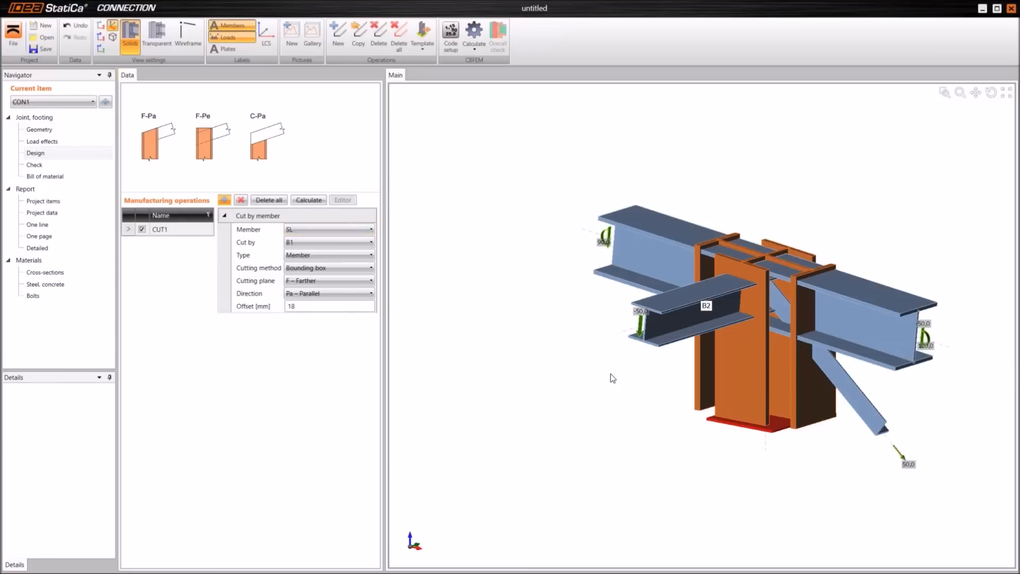
pyautogui.click(368, 149)
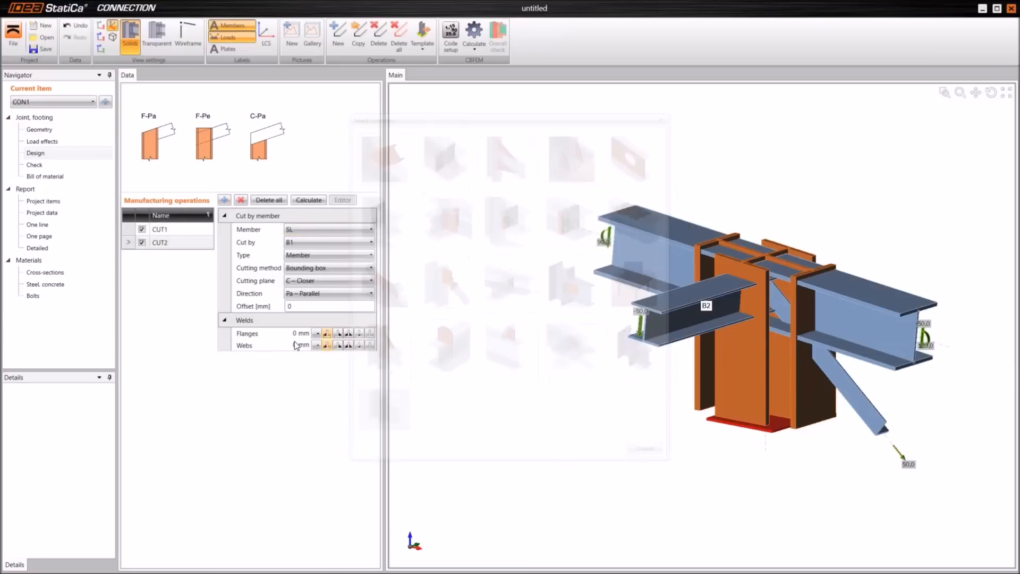
pyautogui.click(240, 199)
# Add an end plate operation using the M20 8.8 bolt assembly.
pyautogui.click(225, 201)
pyautogui.click(386, 217)
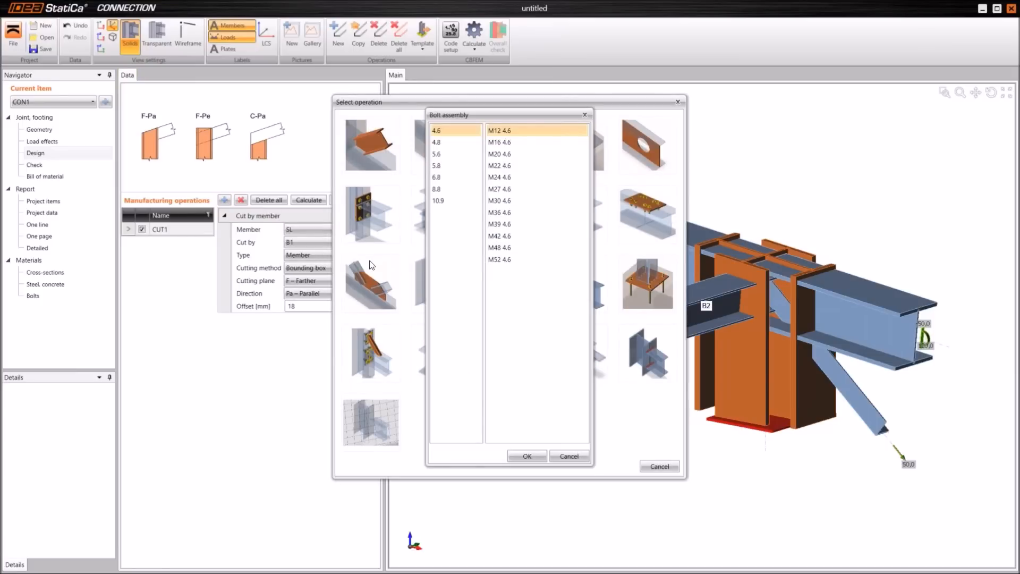
pyautogui.click(445, 191)
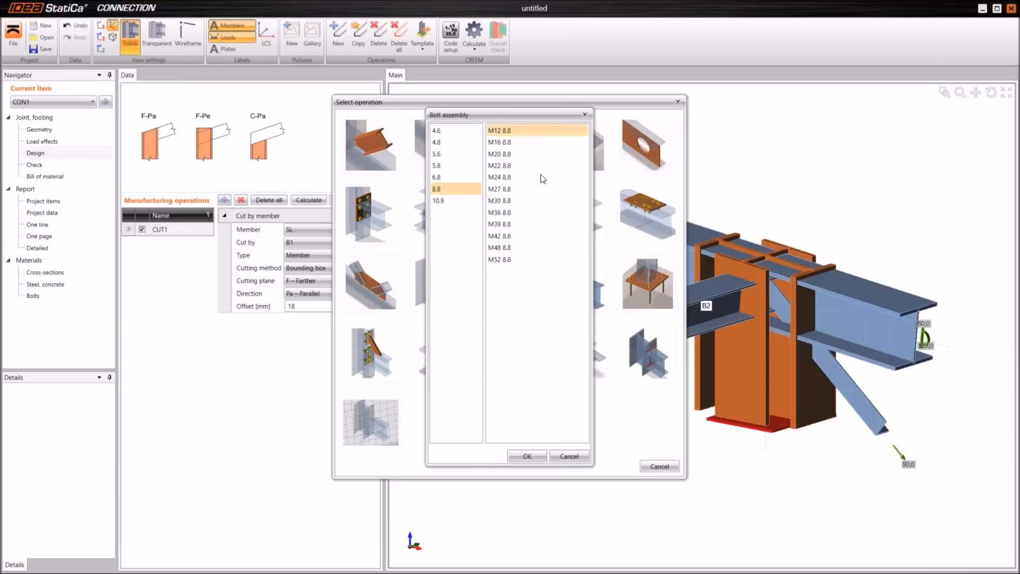
pyautogui.click(518, 154)
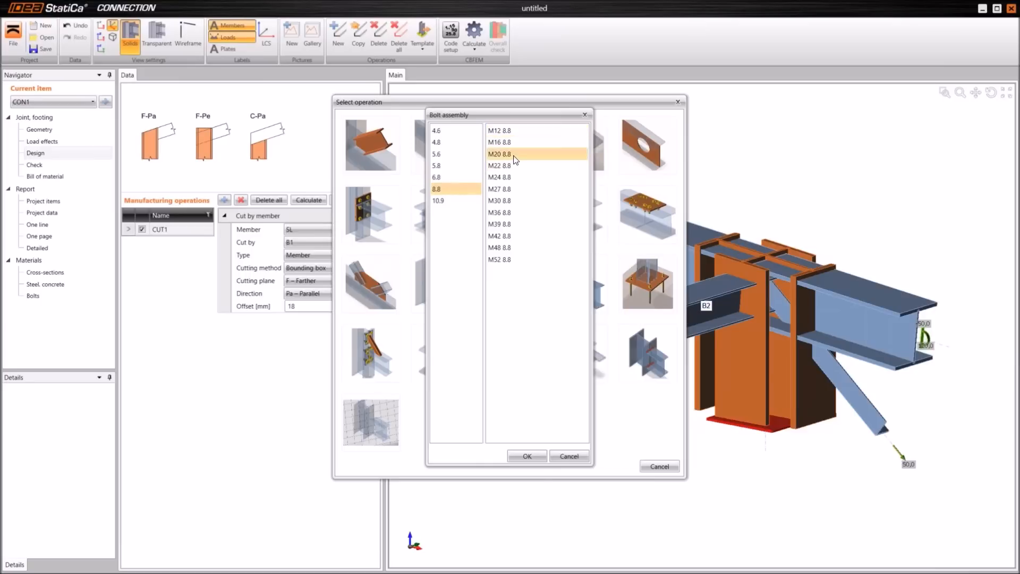
pyautogui.click(525, 456)
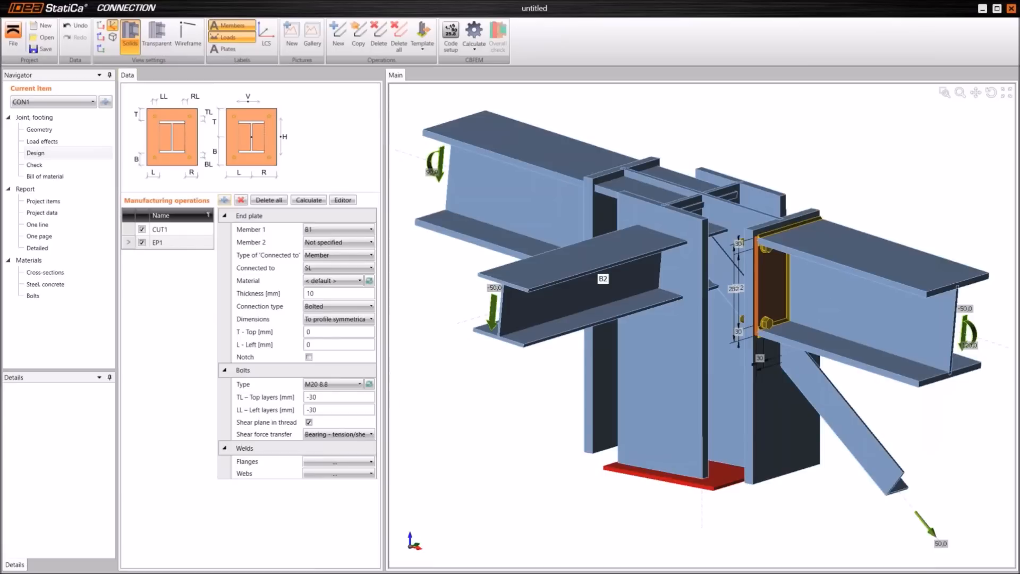
# Apply the end plate to member M4 and set its thickness to 20 mm.
pyautogui.click(359, 231)
pyautogui.click(327, 282)
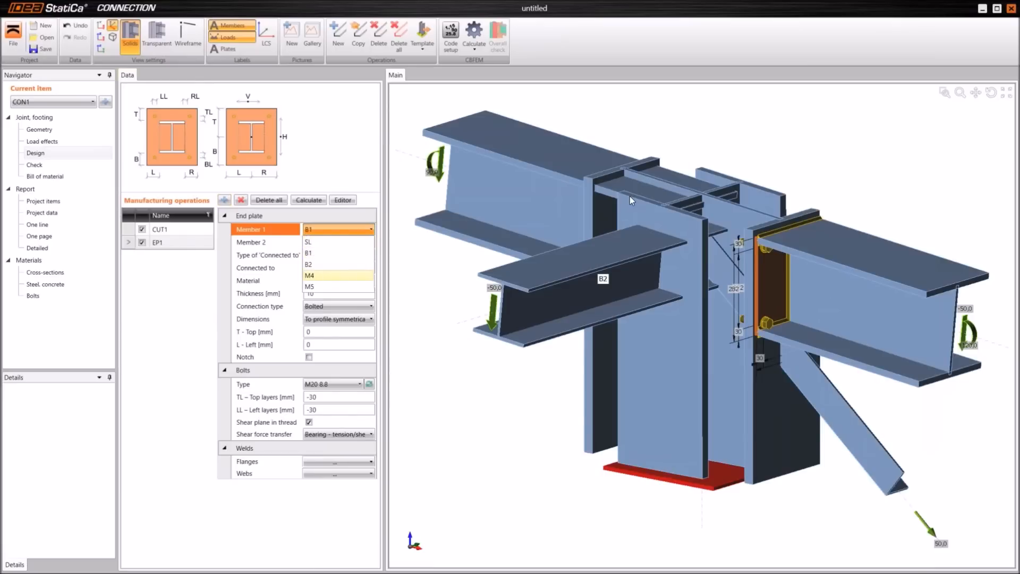
pyautogui.moveTo(573, 207); pyautogui.dragTo(664, 207, button='middle')
pyautogui.click(319, 294)
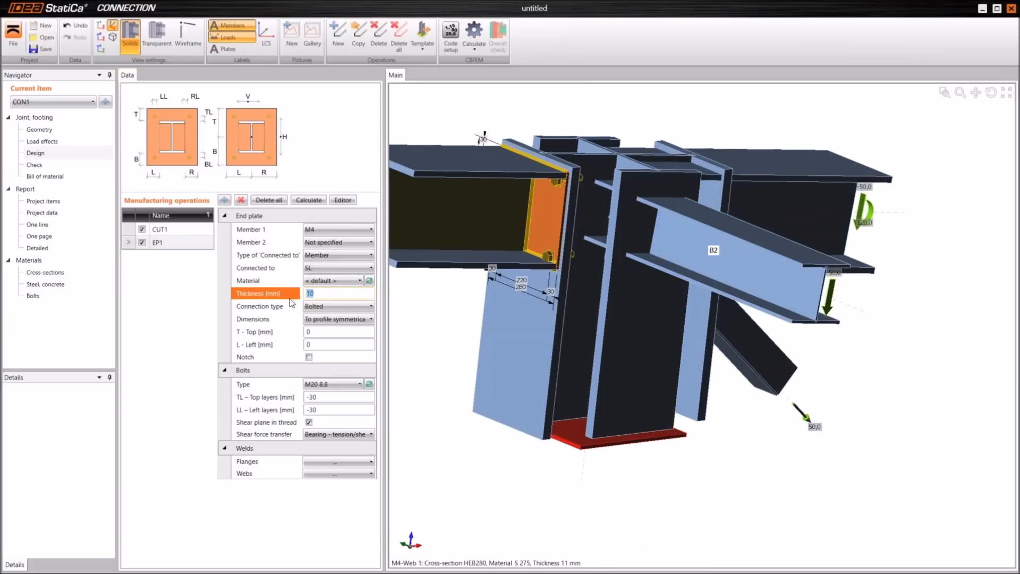
pyautogui.write('20')
pyautogui.press('Tab')
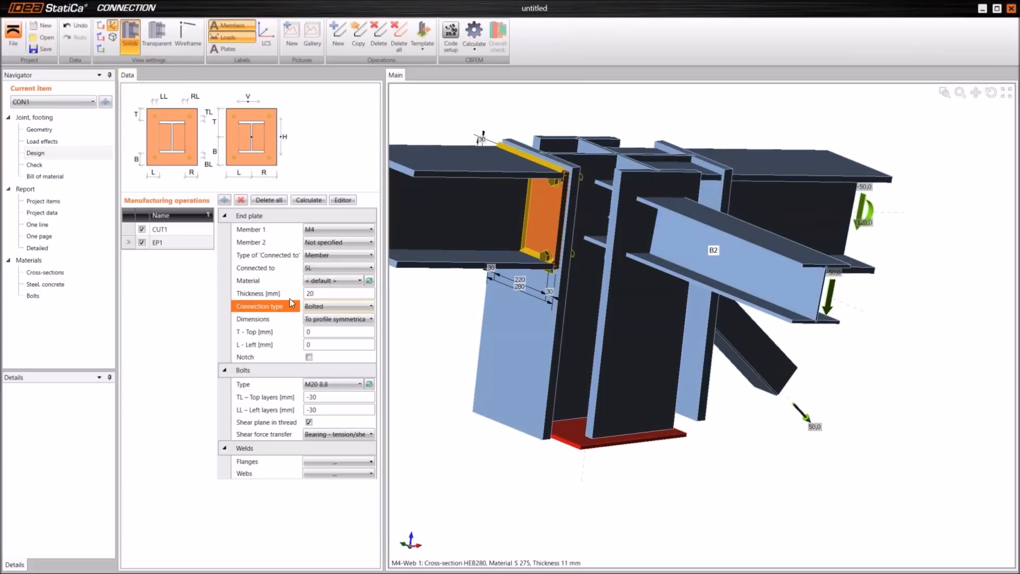
# Dimension the M4 end plate to profile, extending it 15 mm at the top and 150 mm at the bottom.
pyautogui.click(322, 320)
pyautogui.click(322, 321)
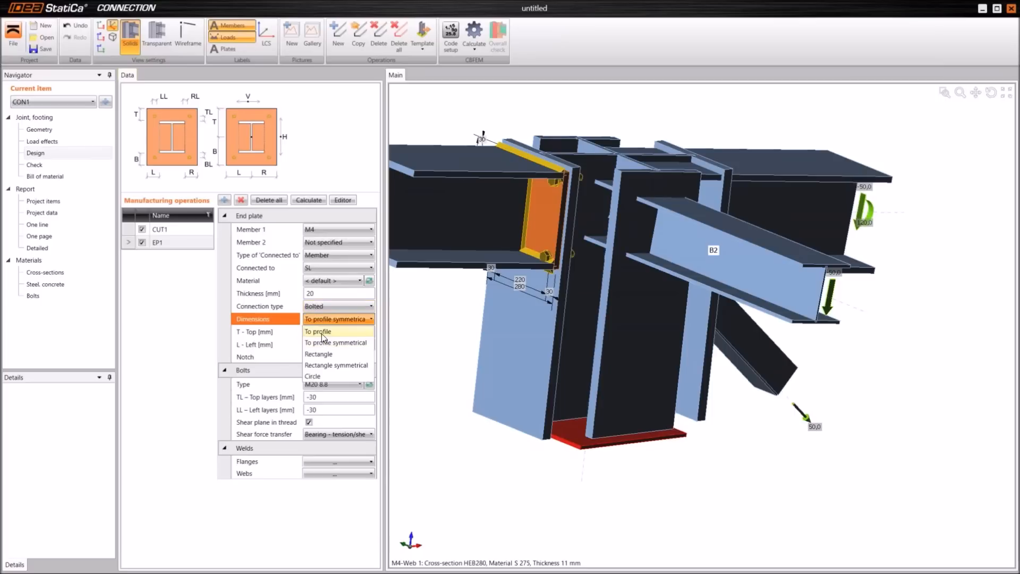
pyautogui.click(321, 333)
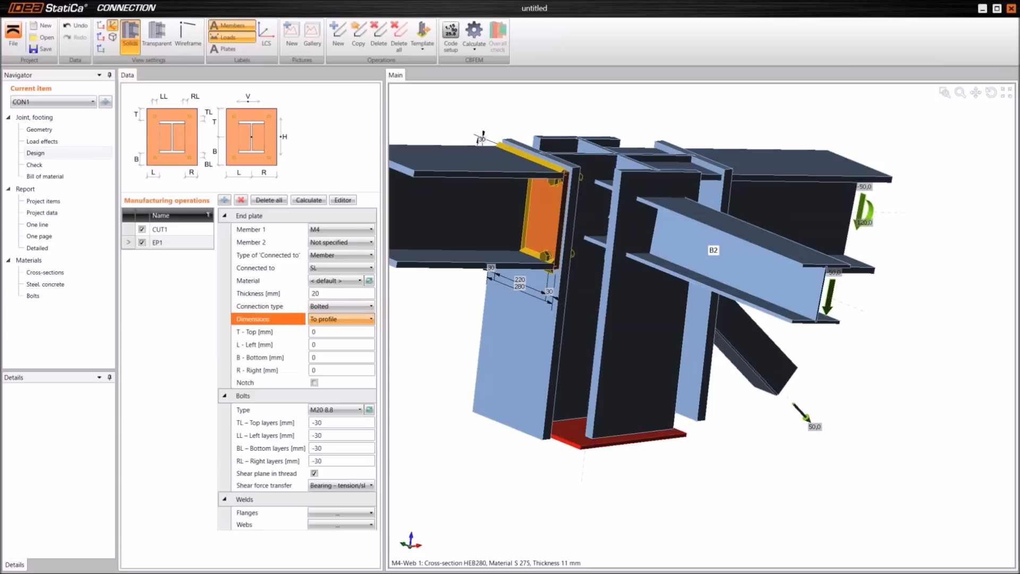
pyautogui.click(321, 334)
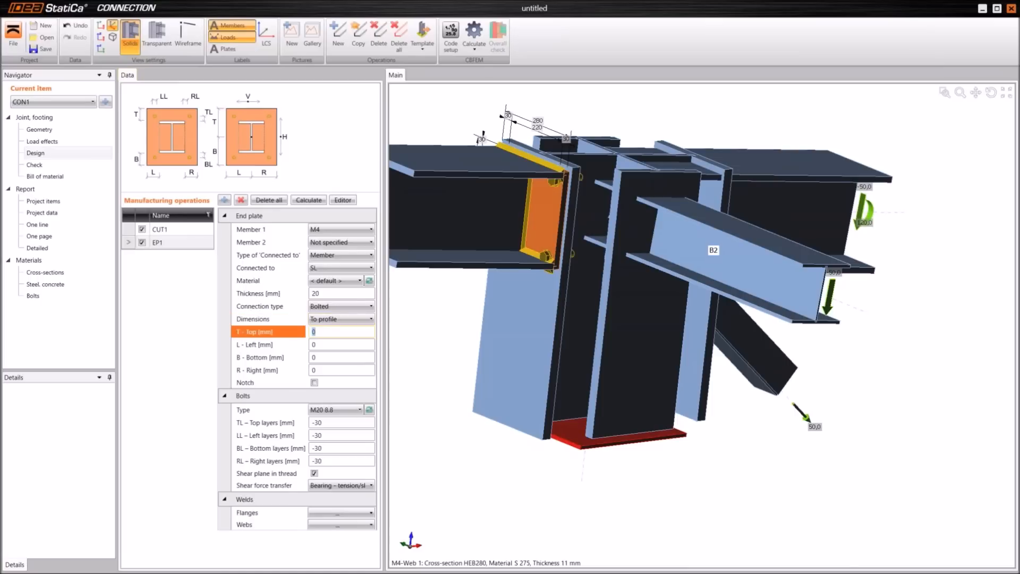
pyautogui.write('15')
pyautogui.press('Tab')
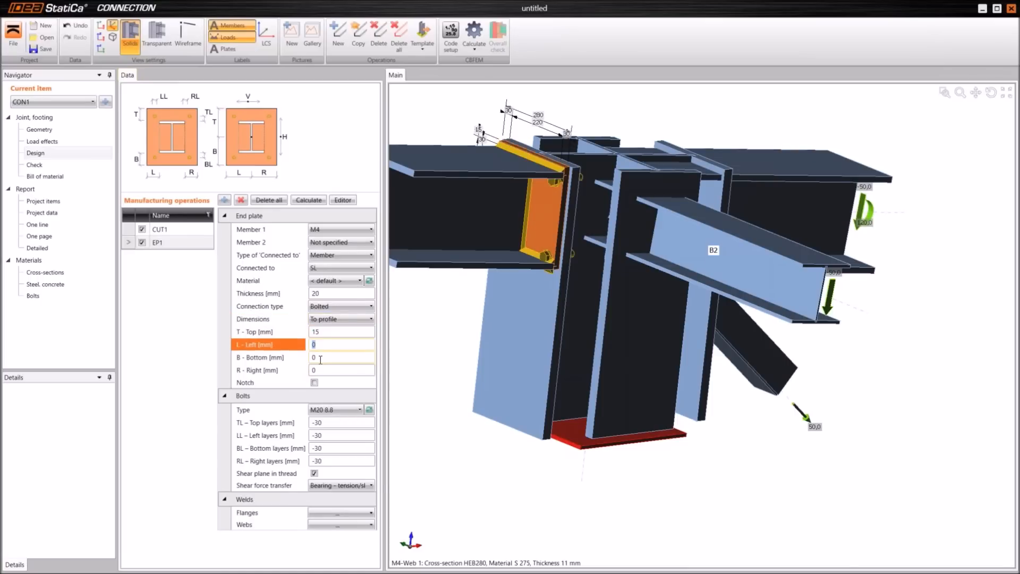
pyautogui.press('Tab')
pyautogui.write('150')
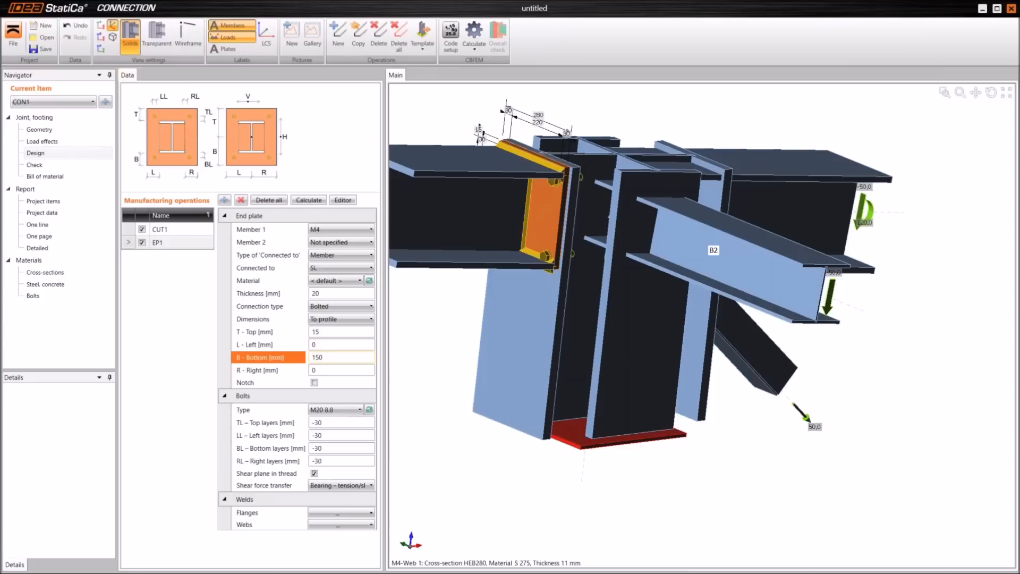
pyautogui.press('Tab')
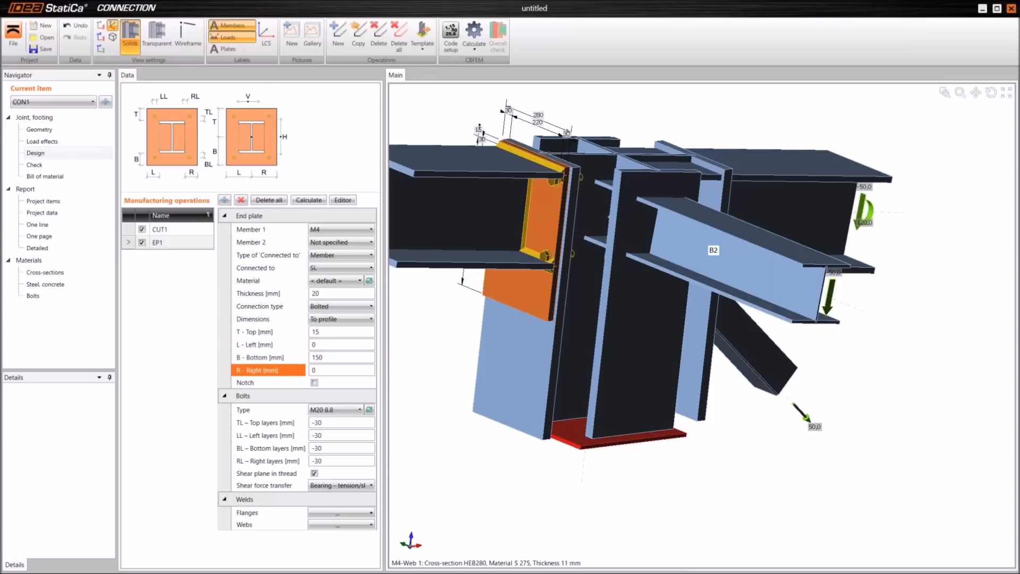
# Set the end plate's top bolt layers to -60 mm and left bolt layers to -40 mm.
pyautogui.click(326, 422)
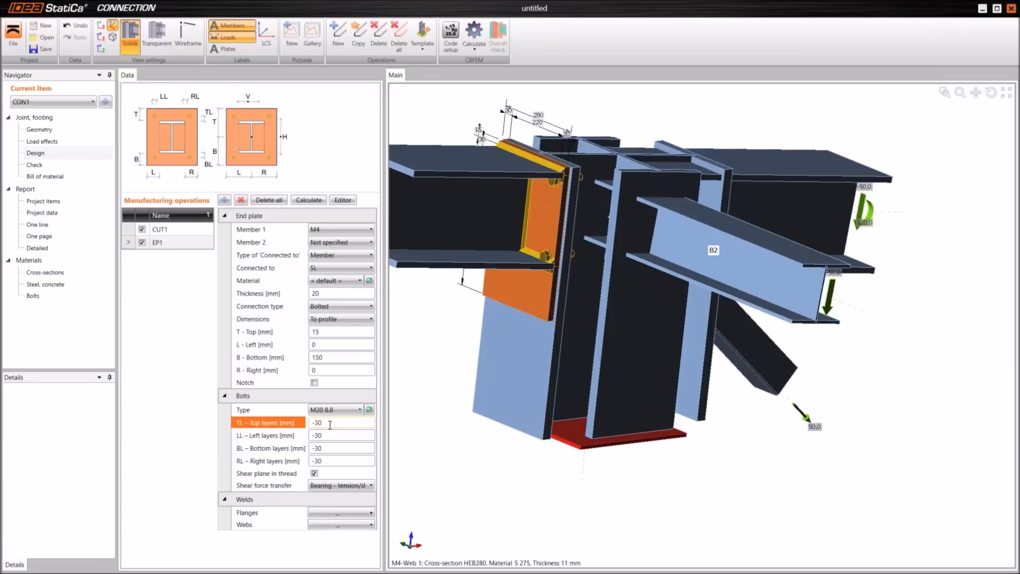
pyautogui.press('BackSpace')
pyautogui.write('6')
pyautogui.press('Tab')
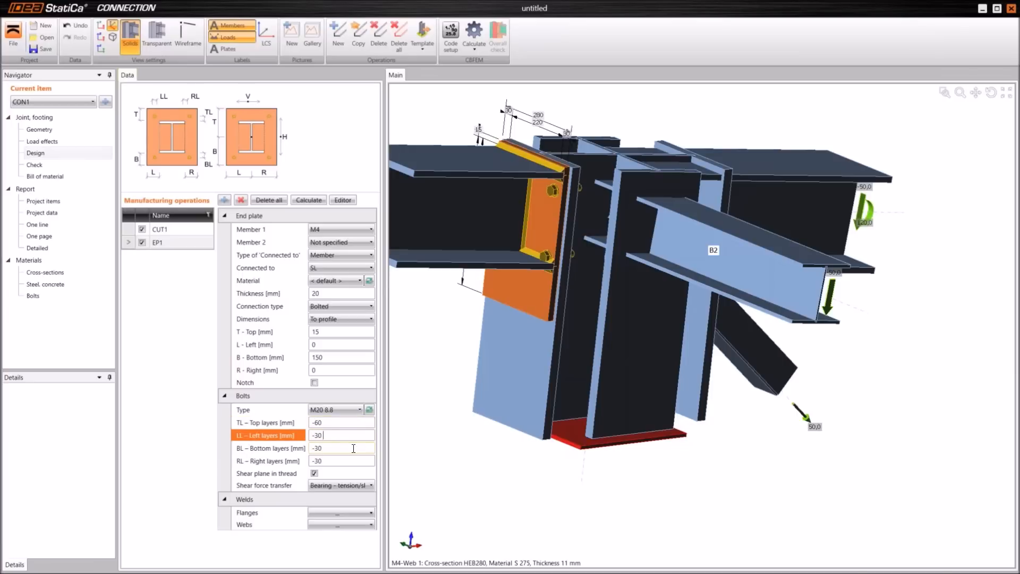
pyautogui.press('BackSpace')
pyautogui.write('4')
pyautogui.press('Tab')
pyautogui.click(316, 449)
pyautogui.moveTo(316, 449); pyautogui.dragTo(322, 451)
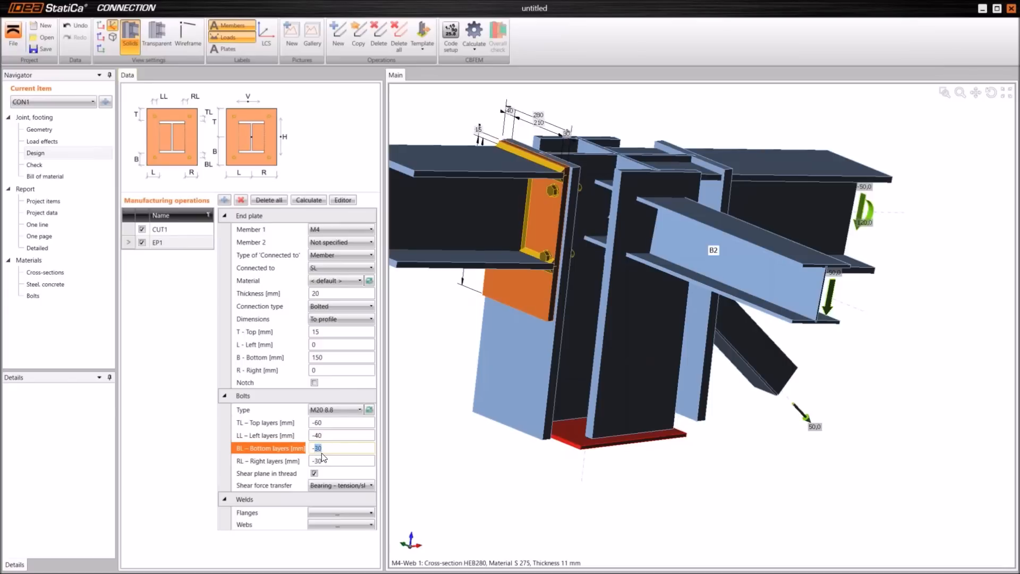
pyautogui.write('-60 50 120')
pyautogui.press('Tab')
pyautogui.press('Return')
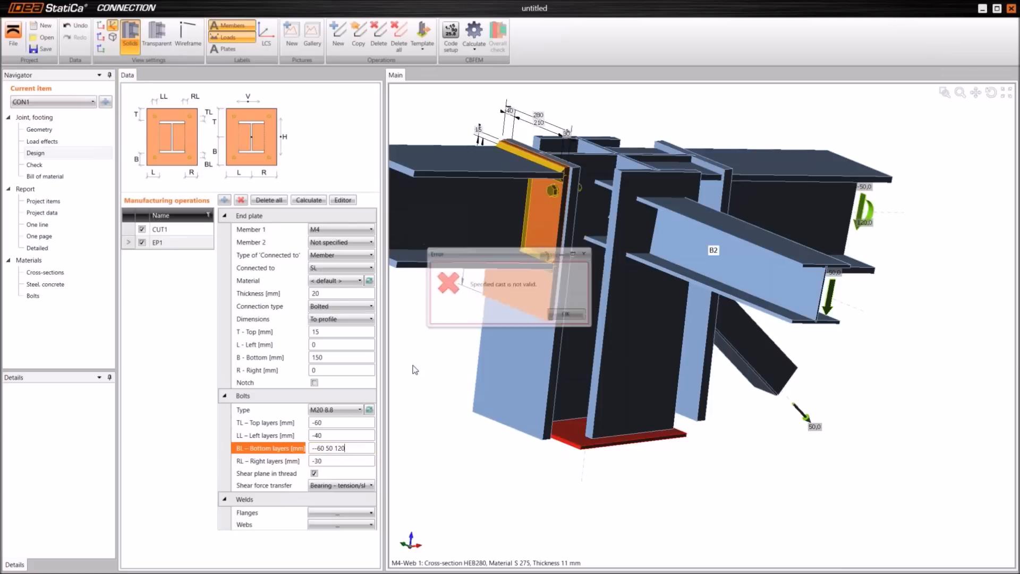
# Set the end plate's bottom bolt layers to -60 50 120 mm and right bolt layers to -40 mm.
pyautogui.click(330, 449)
pyautogui.press('BackSpace')
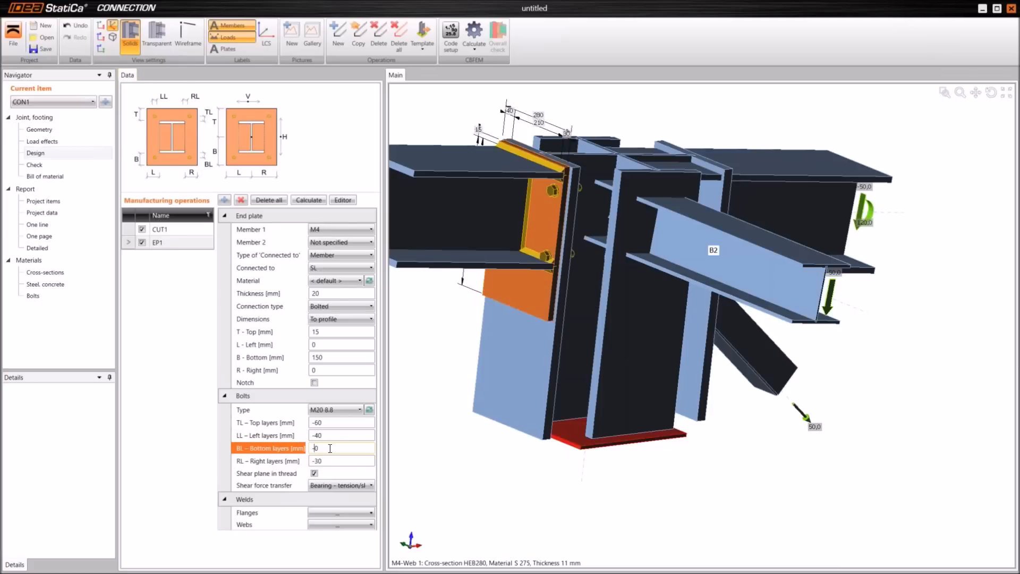
pyautogui.write('60 50 120')
pyautogui.press('Tab')
pyautogui.click(329, 461)
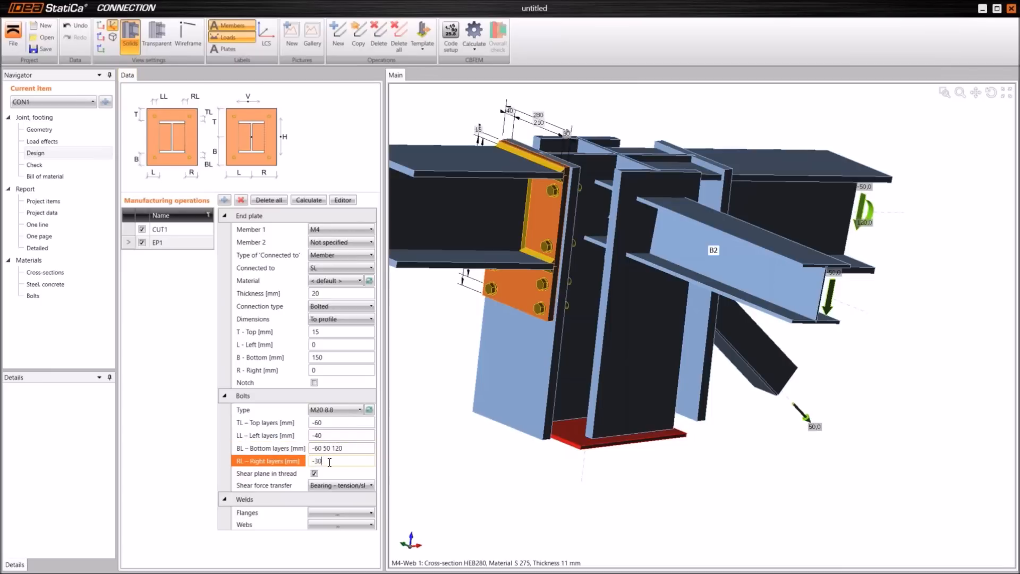
pyautogui.press('BackSpace')
pyautogui.write('4')
pyautogui.press('Tab')
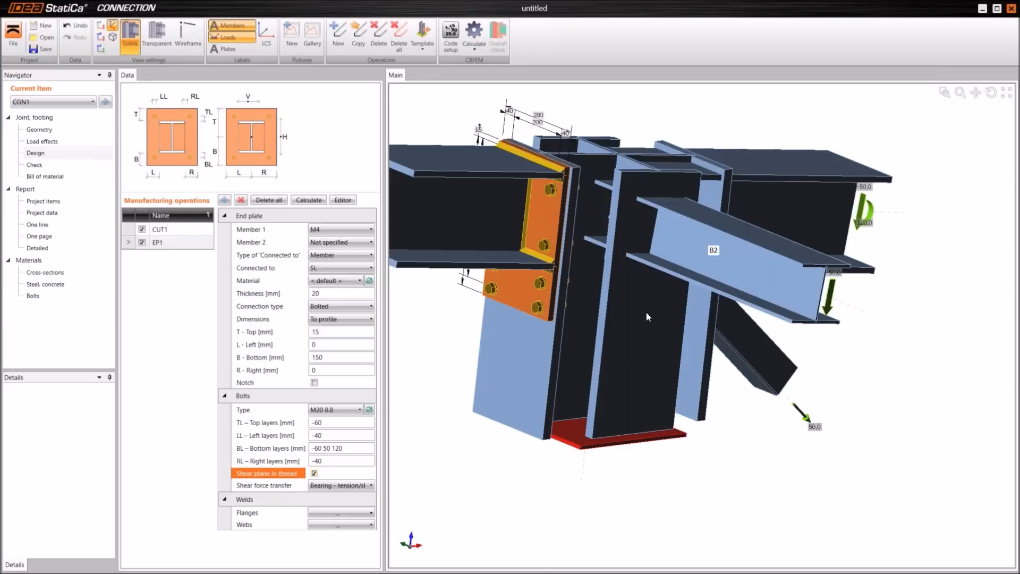
pyautogui.click(549, 222)
pyautogui.moveTo(548, 211); pyautogui.dragTo(561, 194, button='right')
pyautogui.scroll(-3, 526, 202)
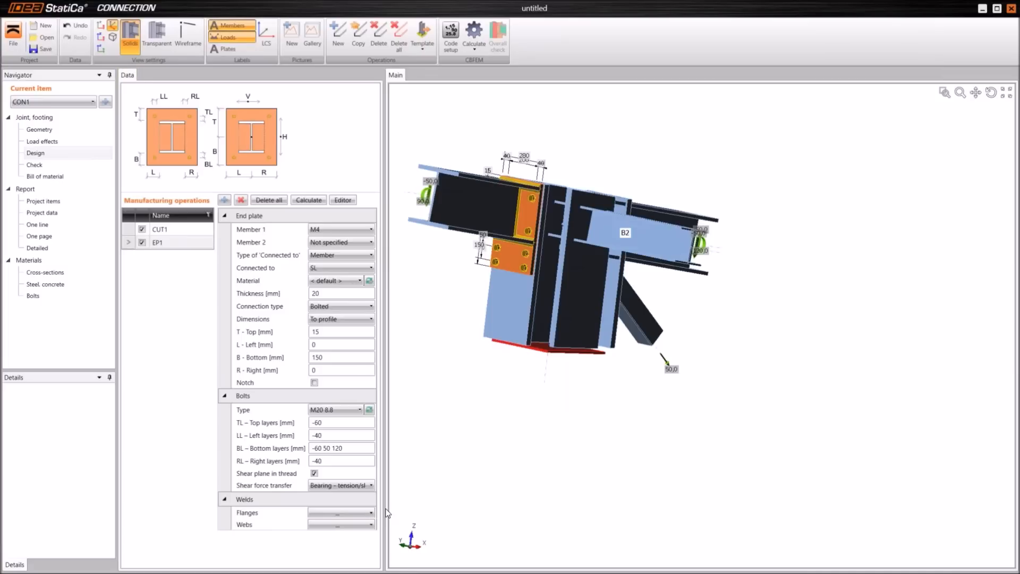
# Set the flange and web welds of the M4 end plate to 4 mm each.
pyautogui.moveTo(386, 508); pyautogui.dragTo(410, 508)
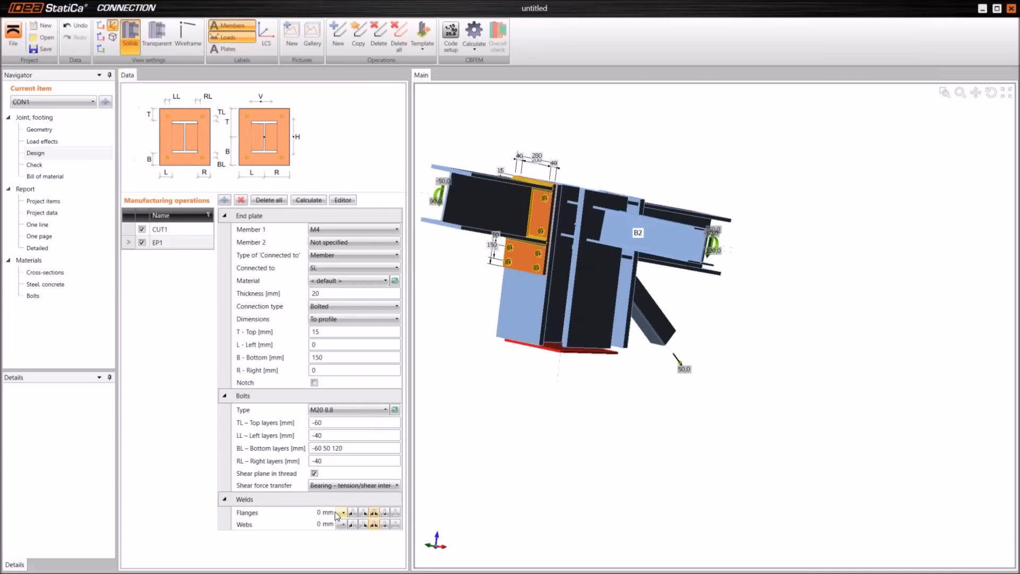
pyautogui.click(316, 513)
pyautogui.write('4')
pyautogui.click(318, 523)
pyautogui.write('4')
pyautogui.press('Tab')
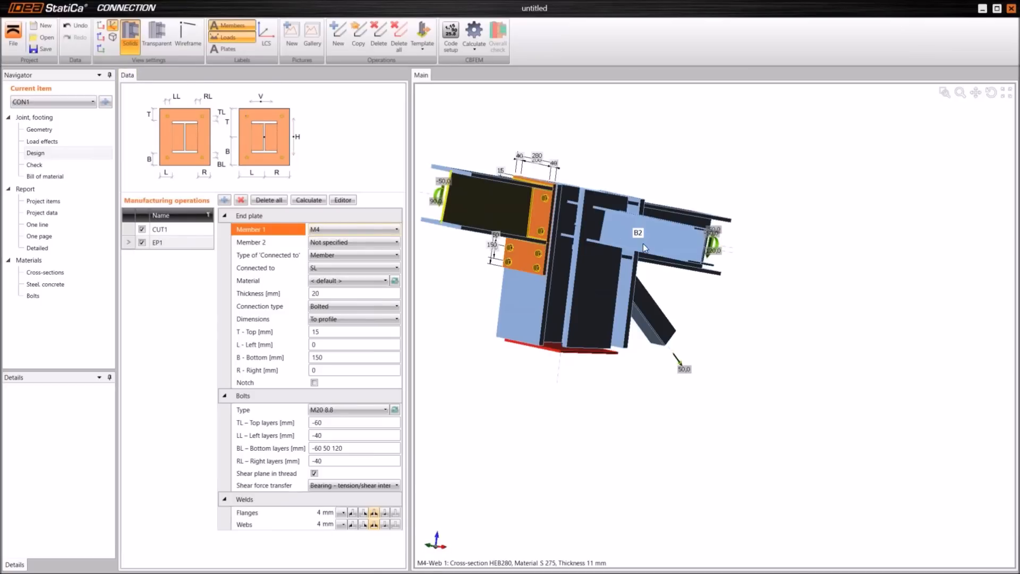
# Copy the M4 end plate operation and assign the copy to member B1.
pyautogui.moveTo(747, 313); pyautogui.dragTo(771, 250, button='right')
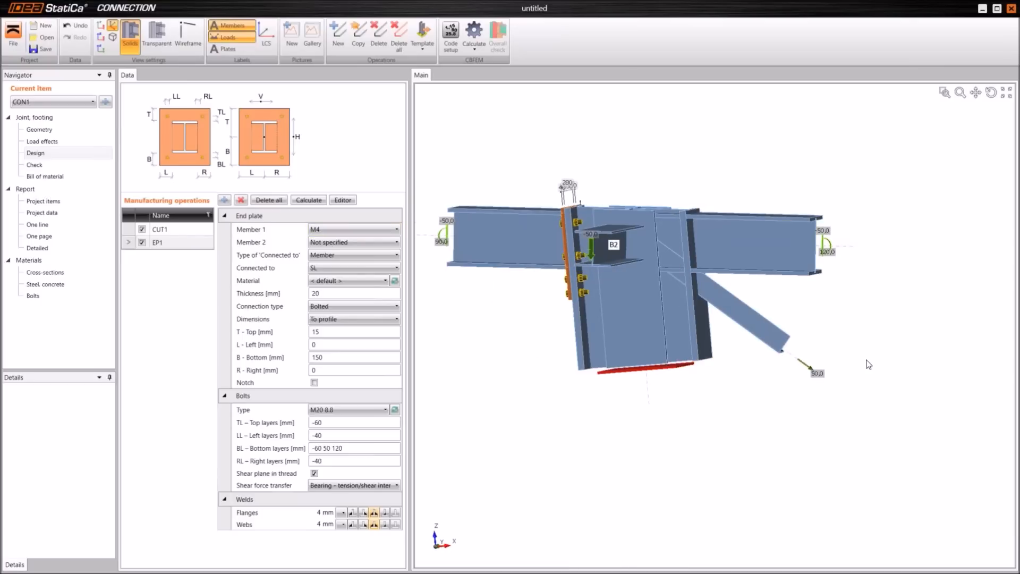
pyautogui.moveTo(870, 365); pyautogui.dragTo(736, 371, button='right')
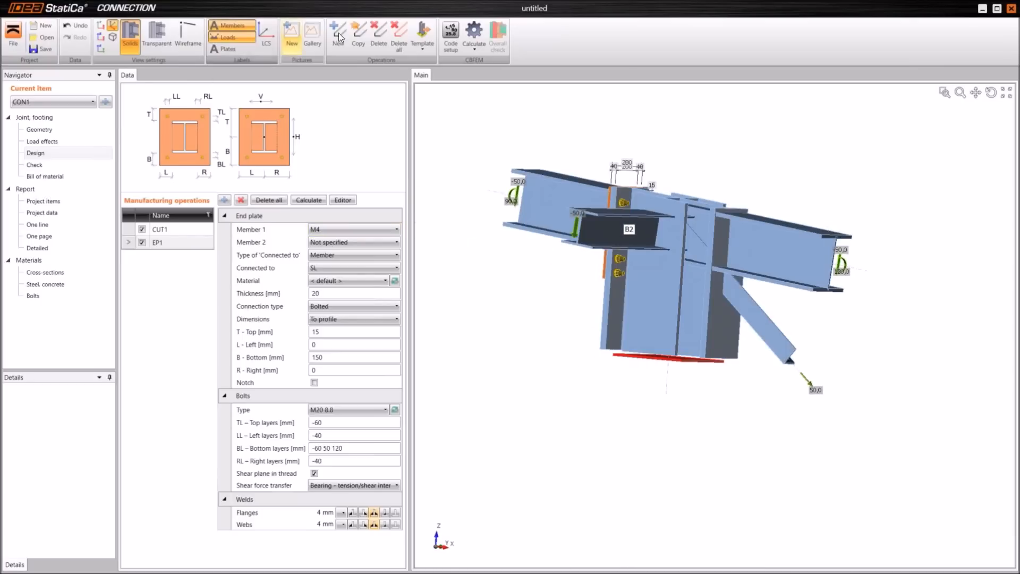
pyautogui.click(358, 38)
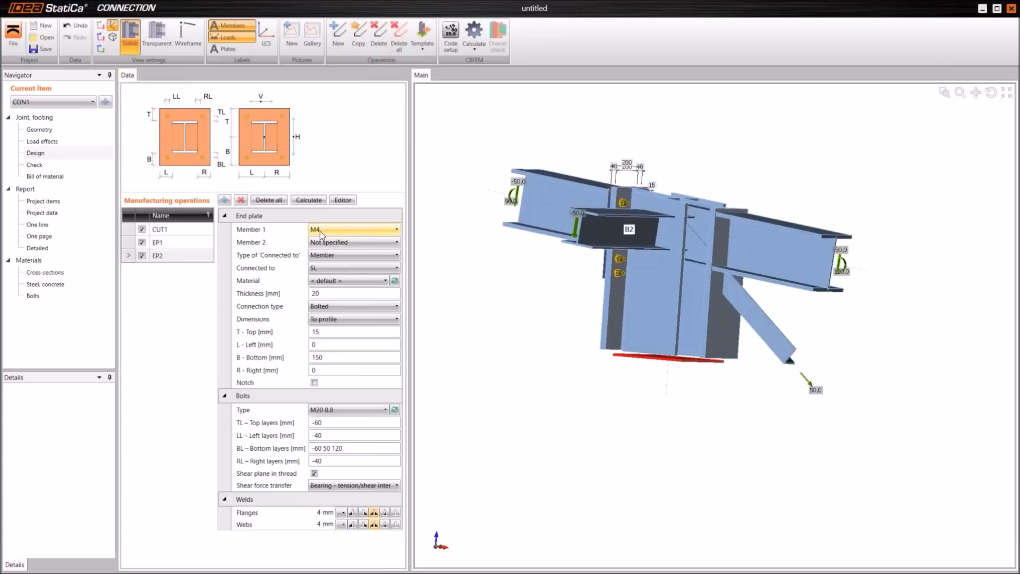
pyautogui.click(332, 229)
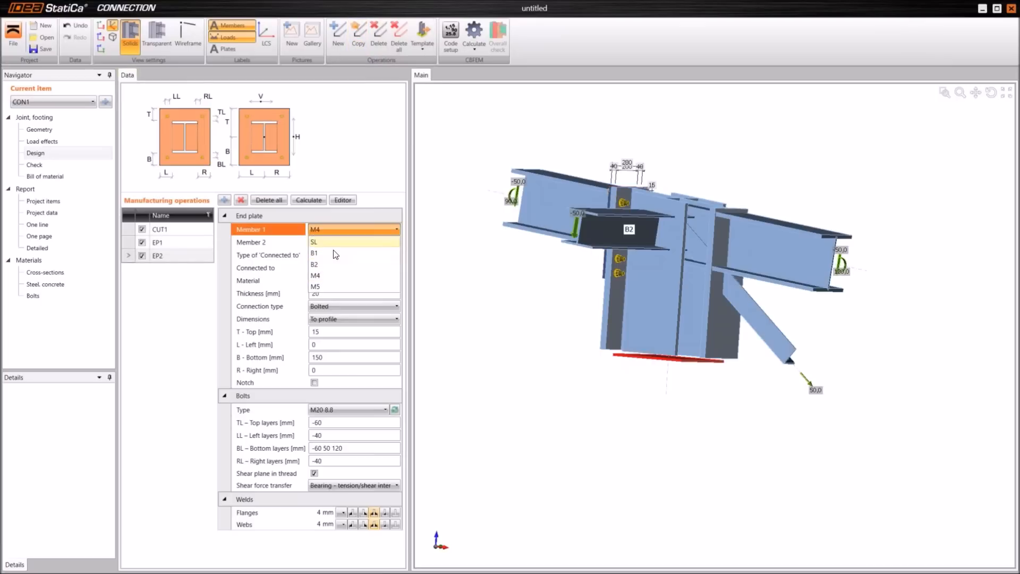
pyautogui.click(333, 253)
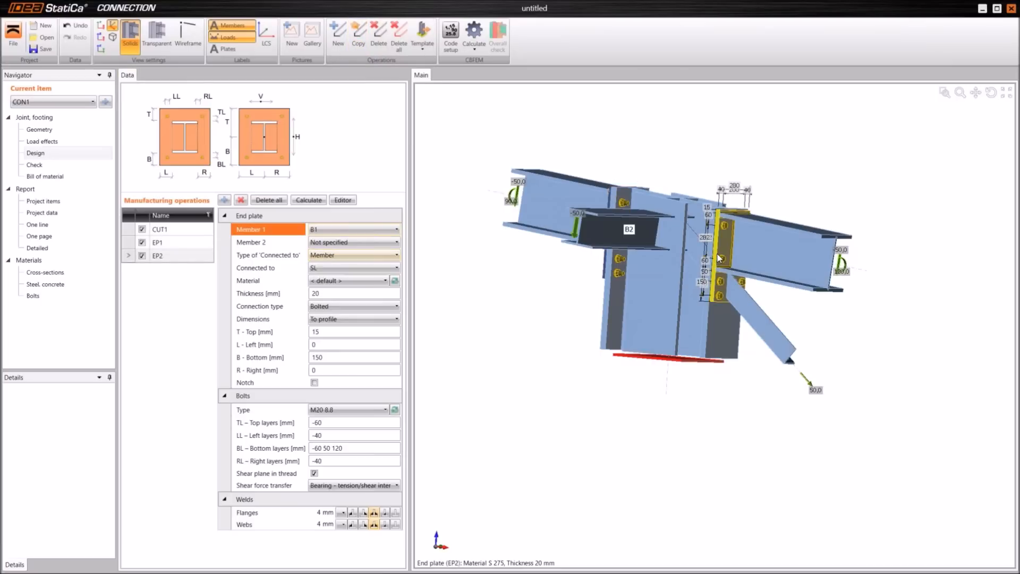
# Extend the B1 end plate 250 mm at the bottom.
pyautogui.scroll(2, 726, 301)
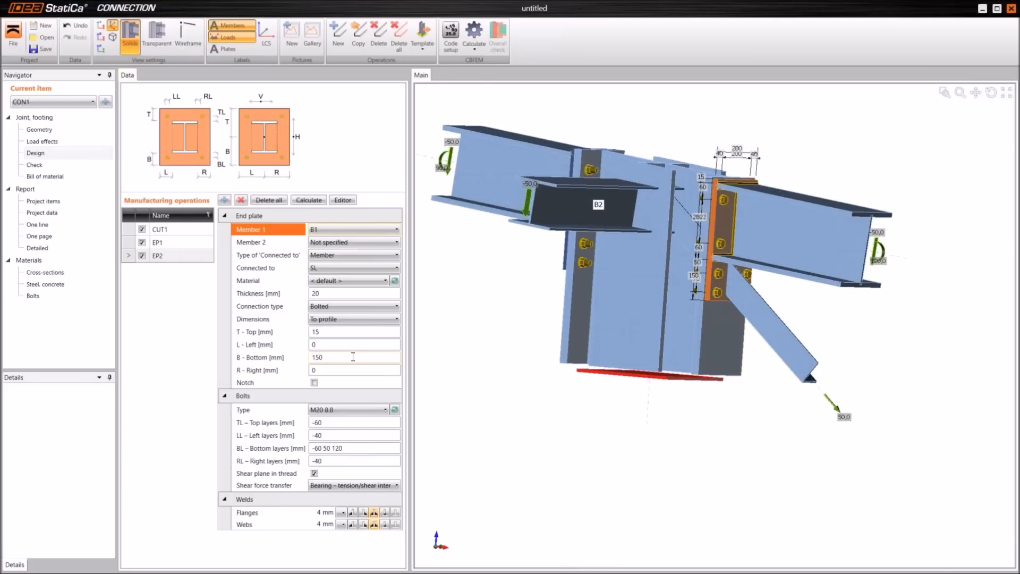
pyautogui.click(294, 361)
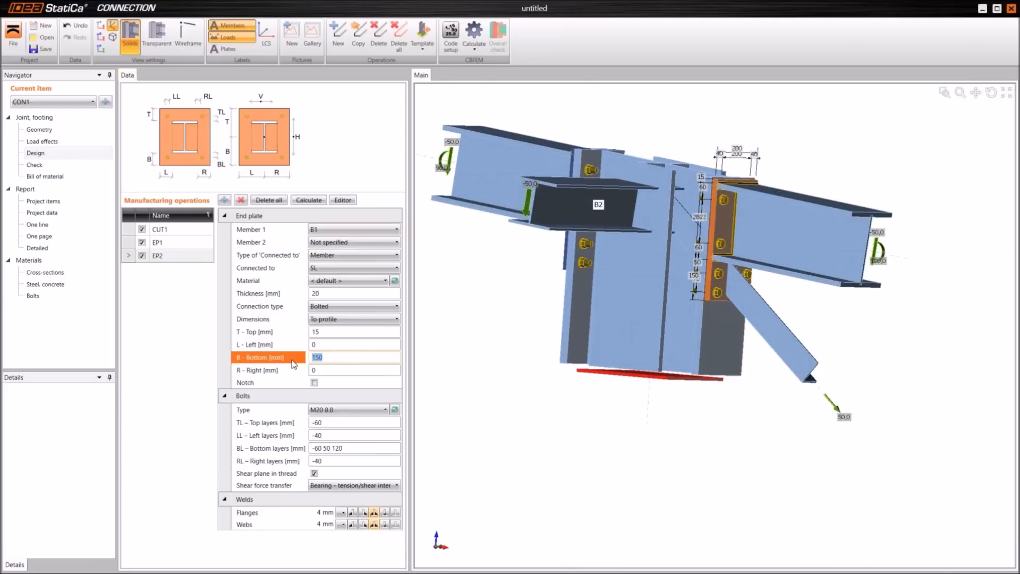
pyautogui.press('Return')
pyautogui.click(266, 359)
pyautogui.write('250')
pyautogui.press('Tab')
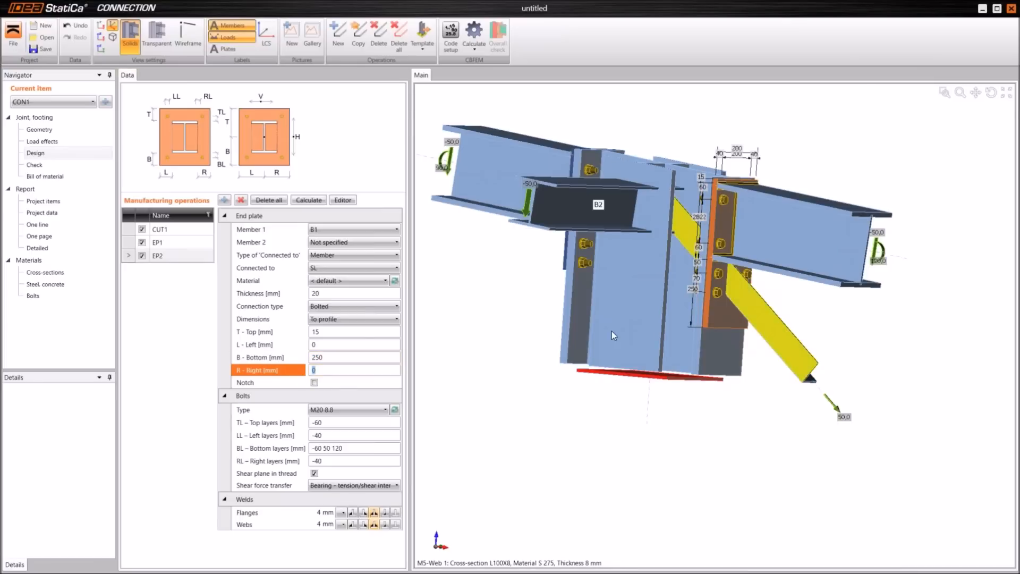
pyautogui.click(350, 450)
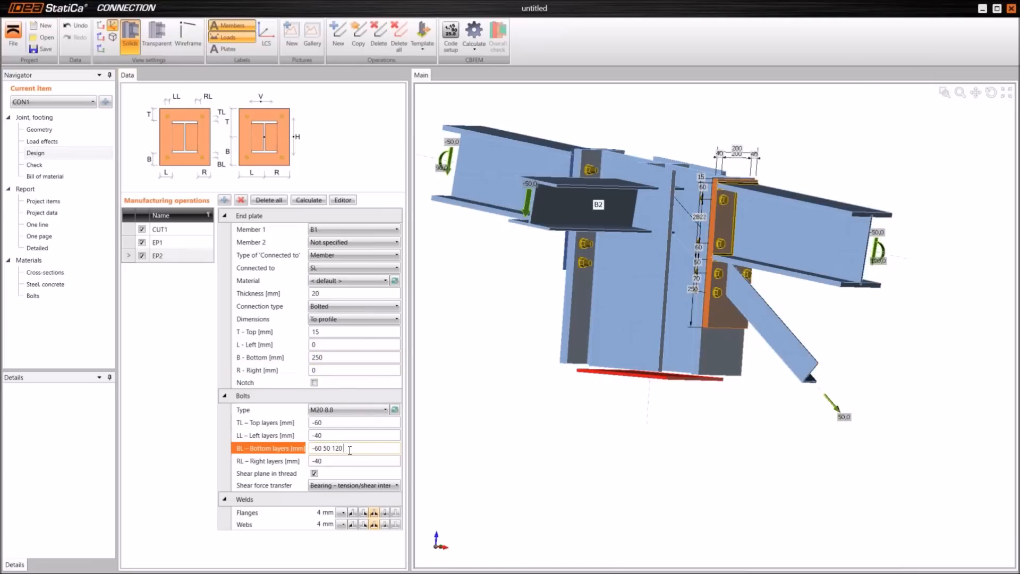
pyautogui.write('190')
pyautogui.press('Tab')
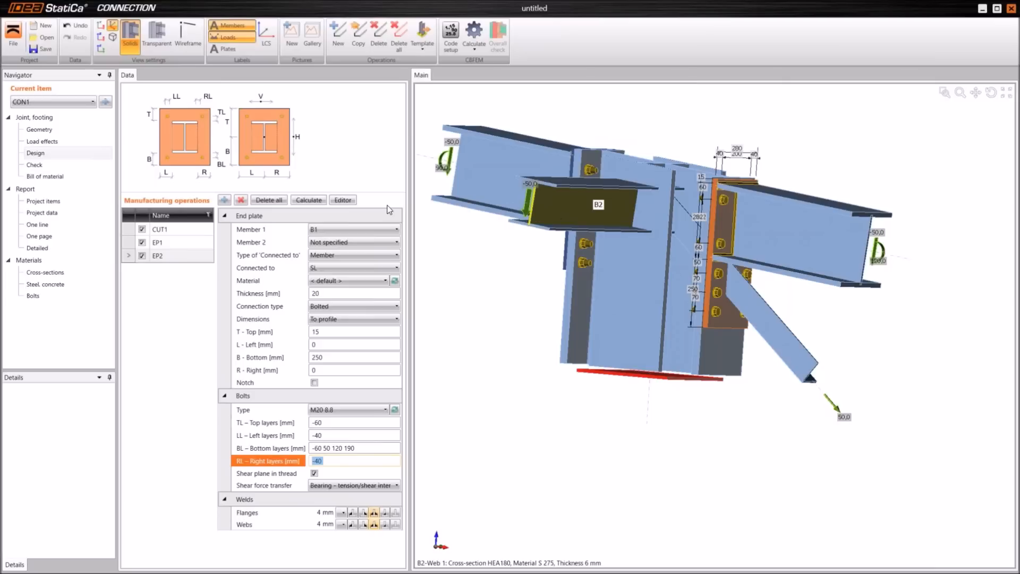
# Add a fin plate operation and apply it to member B2.
pyautogui.click(224, 201)
pyautogui.click(224, 201)
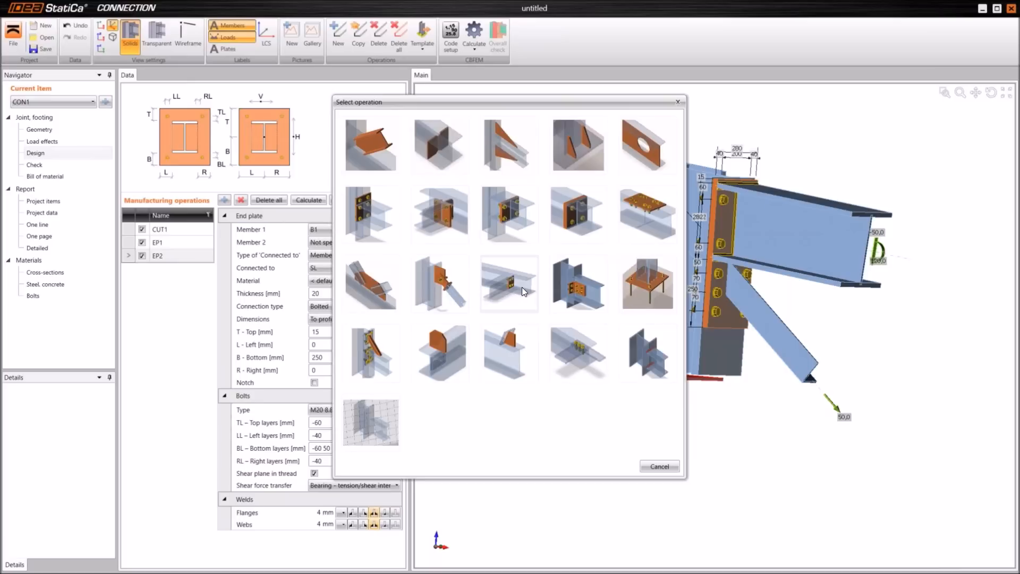
pyautogui.click(522, 287)
pyautogui.click(326, 230)
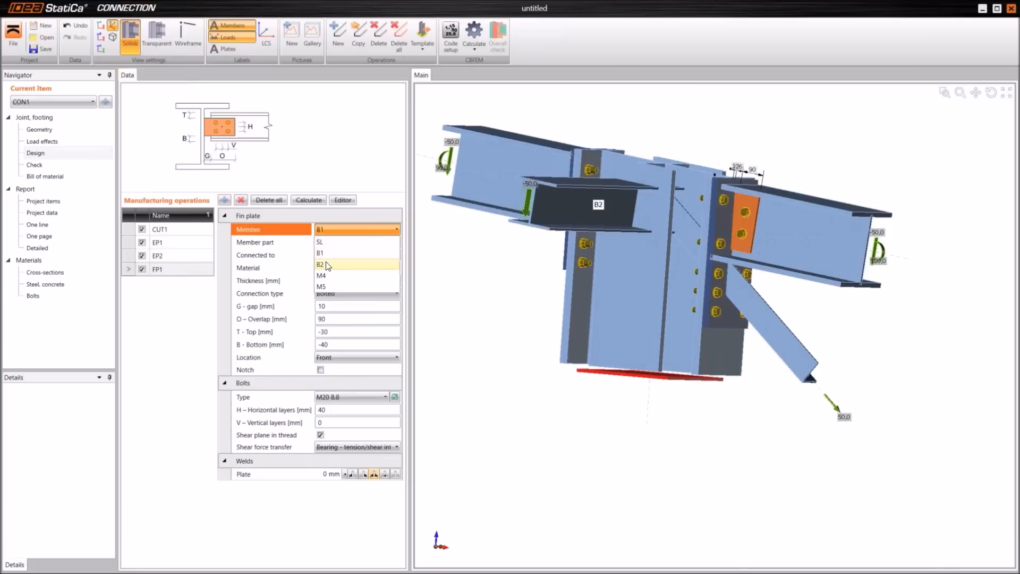
pyautogui.click(326, 264)
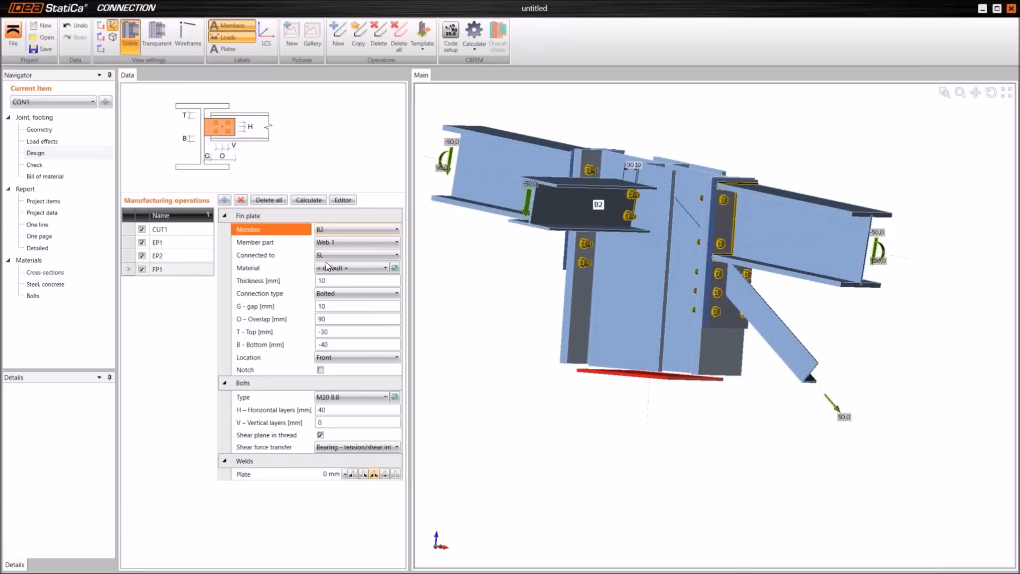
# Set the B2 fin plate's thickness to 8 mm and its top and bottom offsets to -20 mm.
pyautogui.click(325, 281)
pyautogui.write('8')
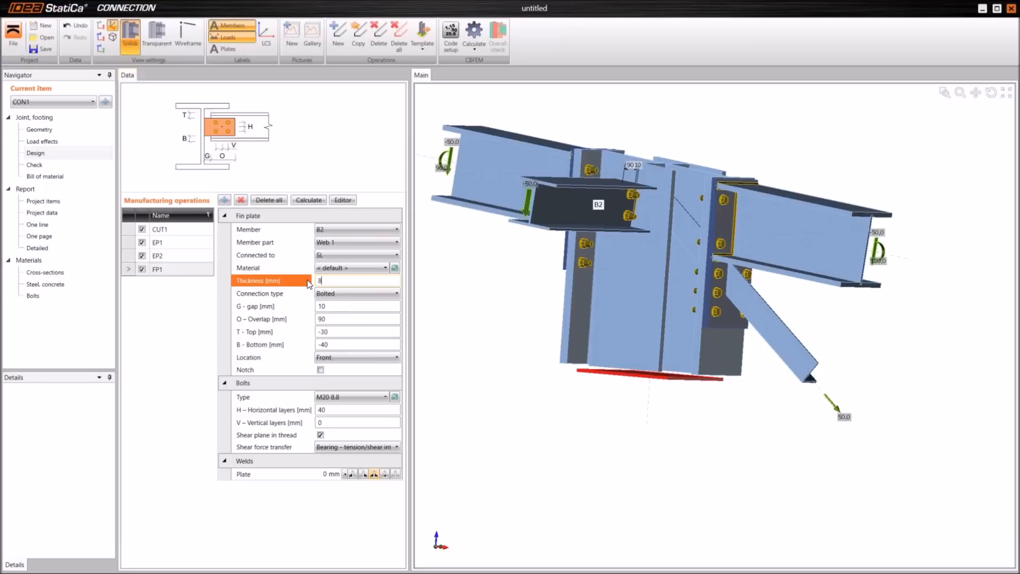
pyautogui.press('Tab')
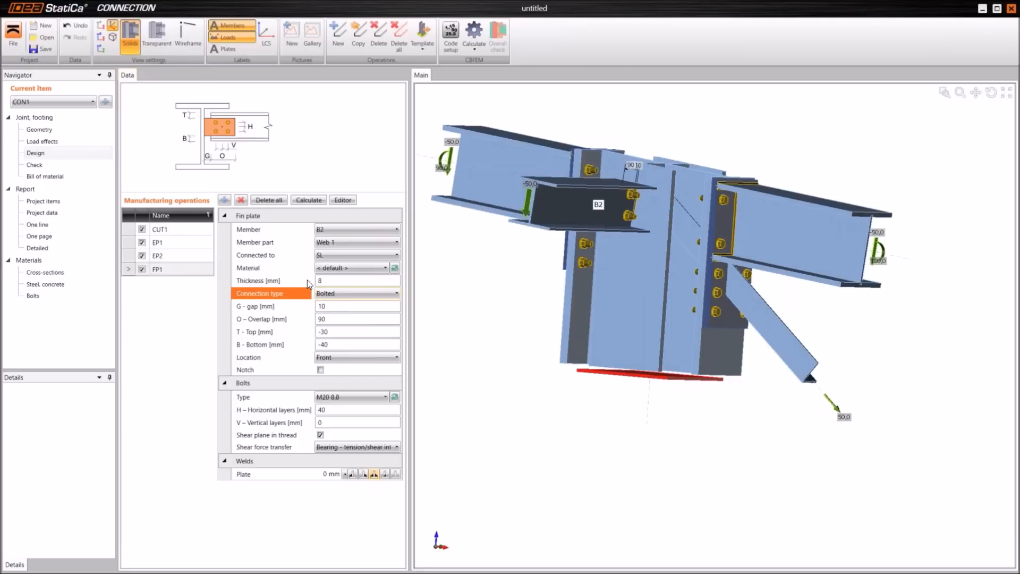
pyautogui.click(323, 331)
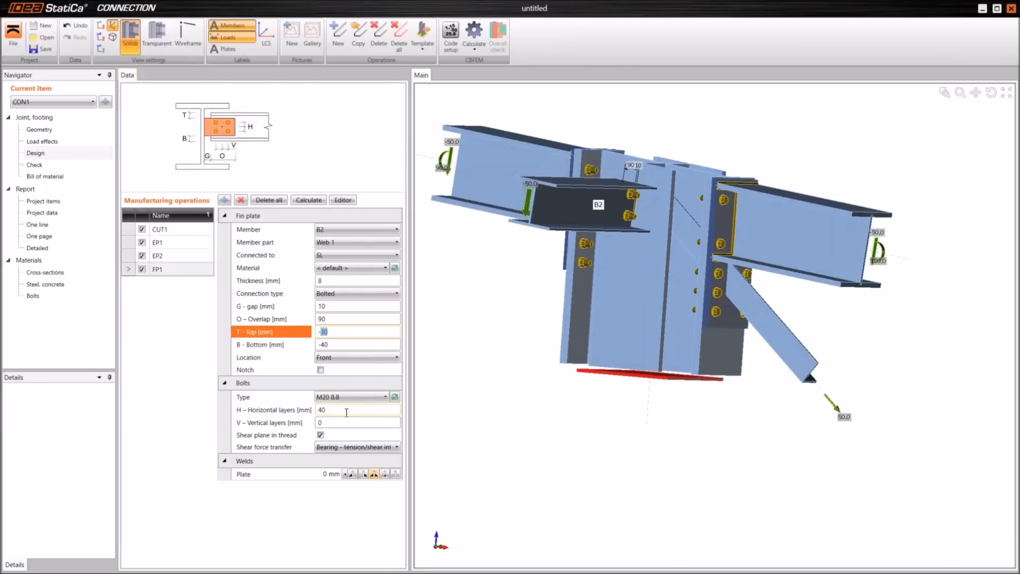
pyautogui.write('20')
pyautogui.press('Tab')
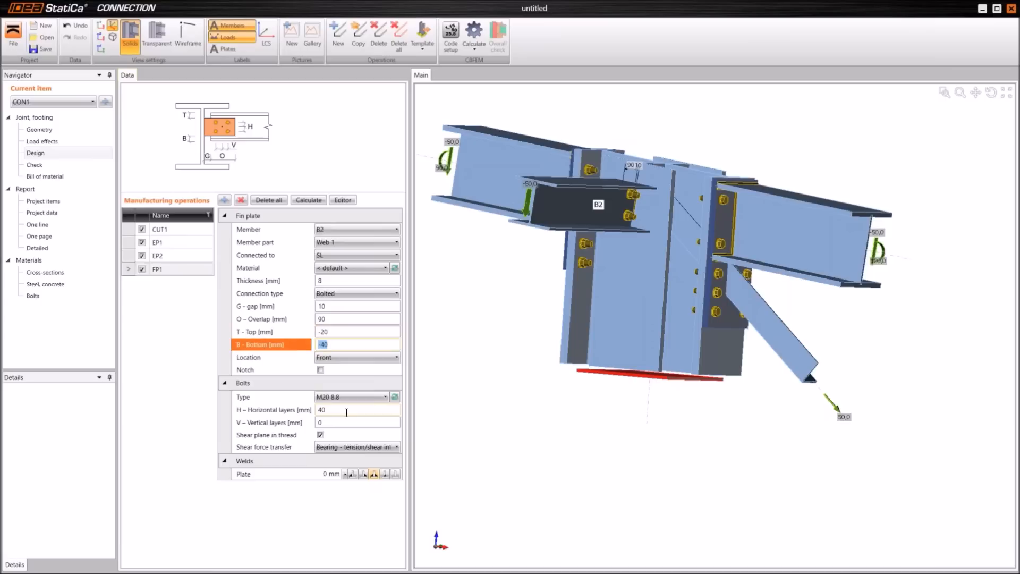
pyautogui.write('-20')
pyautogui.press('Tab')
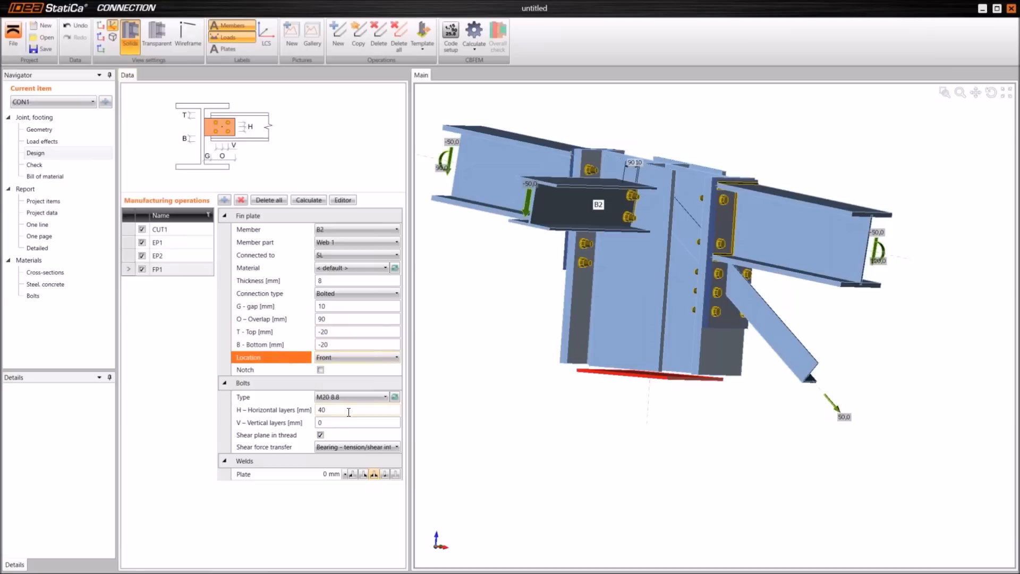
# Set the B2 fin plate's location to Rear and its bolt type to M12 8.8.
pyautogui.click(336, 358)
pyautogui.click(330, 382)
pyautogui.moveTo(632, 201); pyautogui.dragTo(612, 212, button='right')
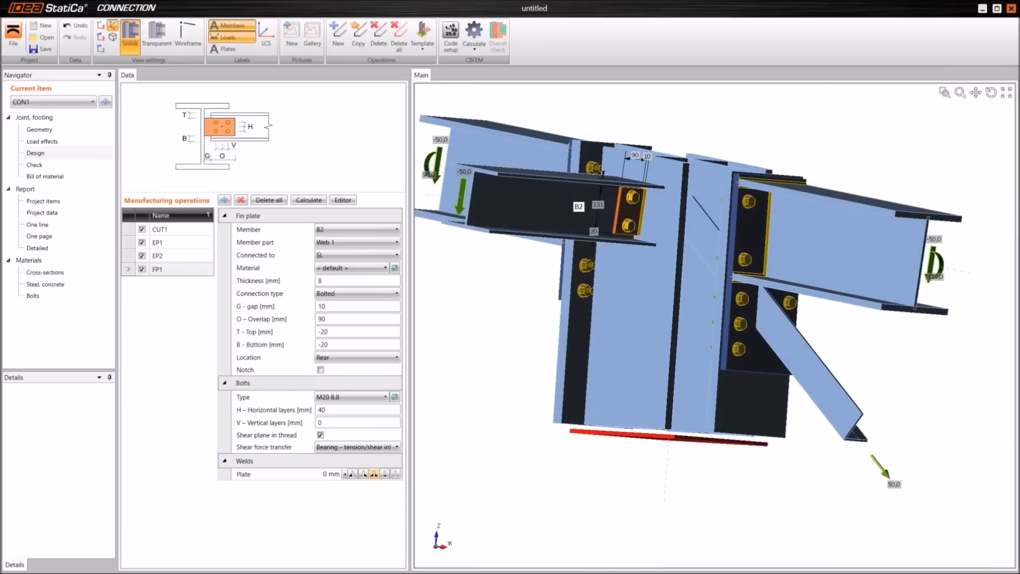
pyautogui.click(395, 398)
pyautogui.click(500, 130)
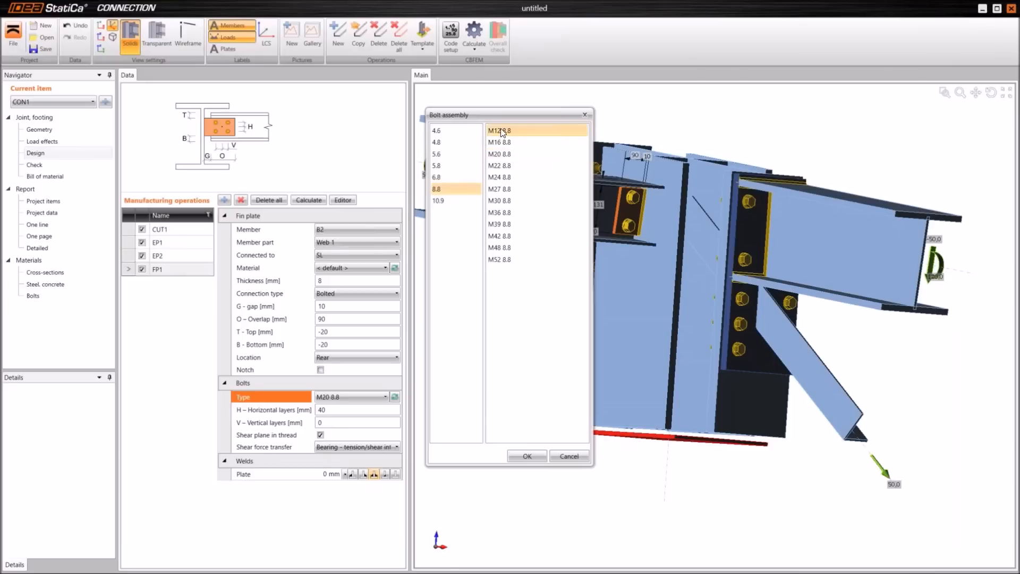
pyautogui.click(519, 456)
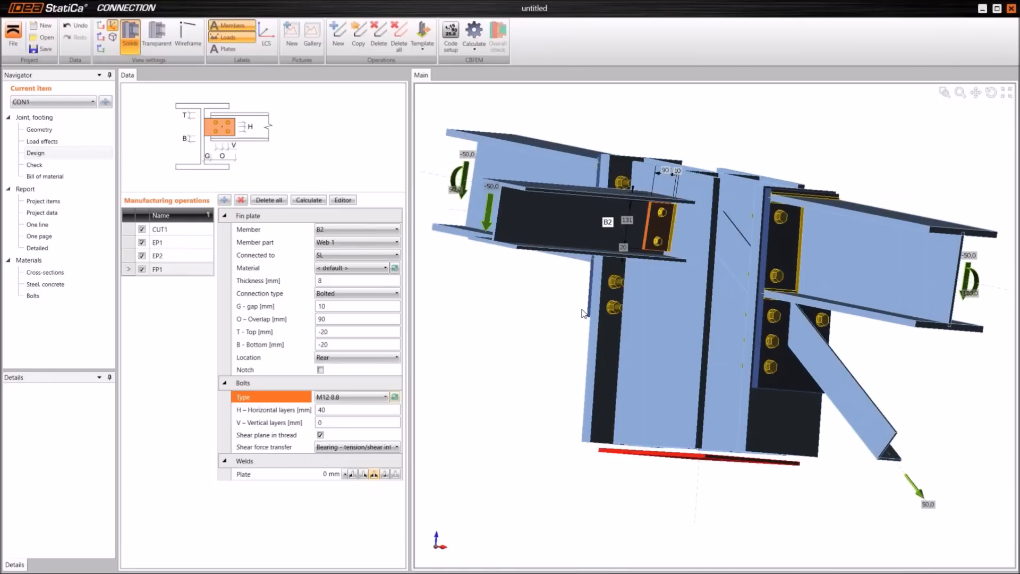
# Add a gusset plate operation and apply it to the angle brace M5.
pyautogui.scroll(-3, 587, 247)
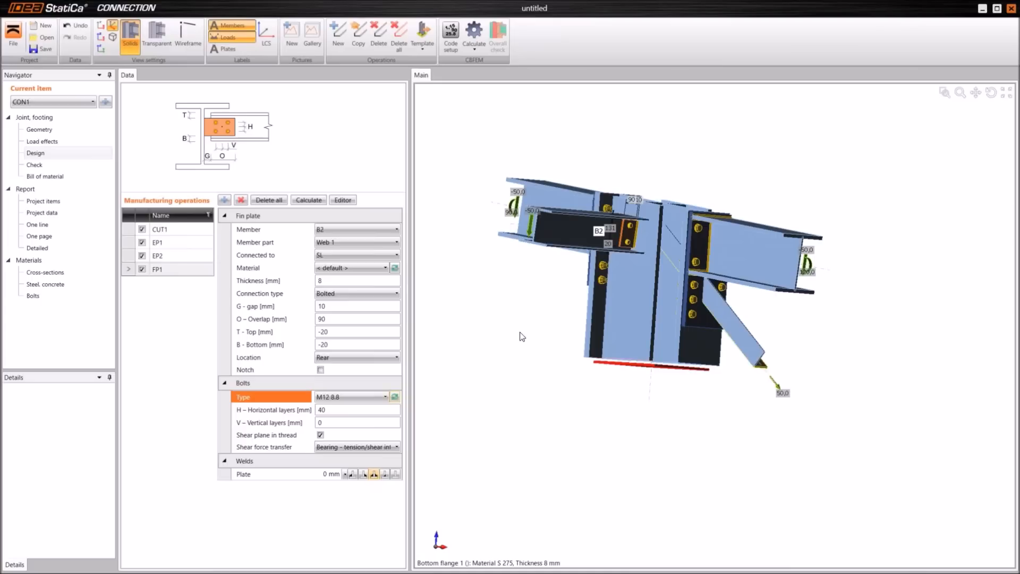
pyautogui.click(226, 201)
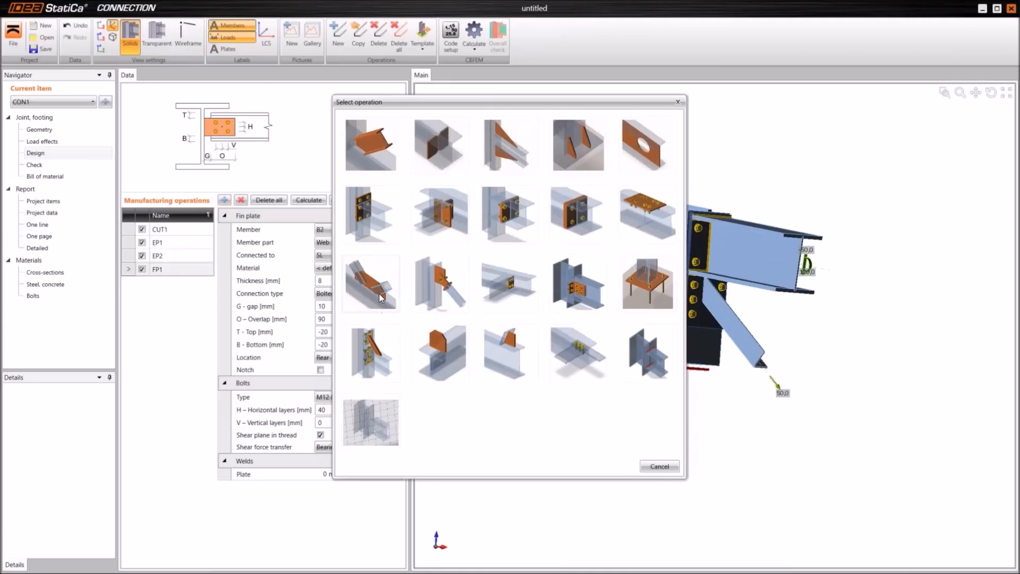
pyautogui.click(380, 296)
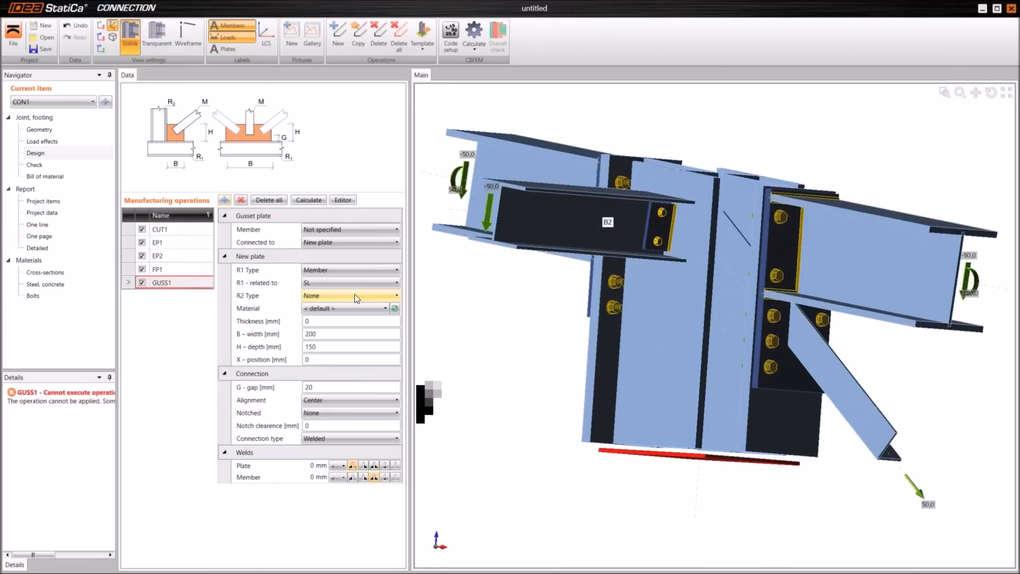
pyautogui.click(333, 232)
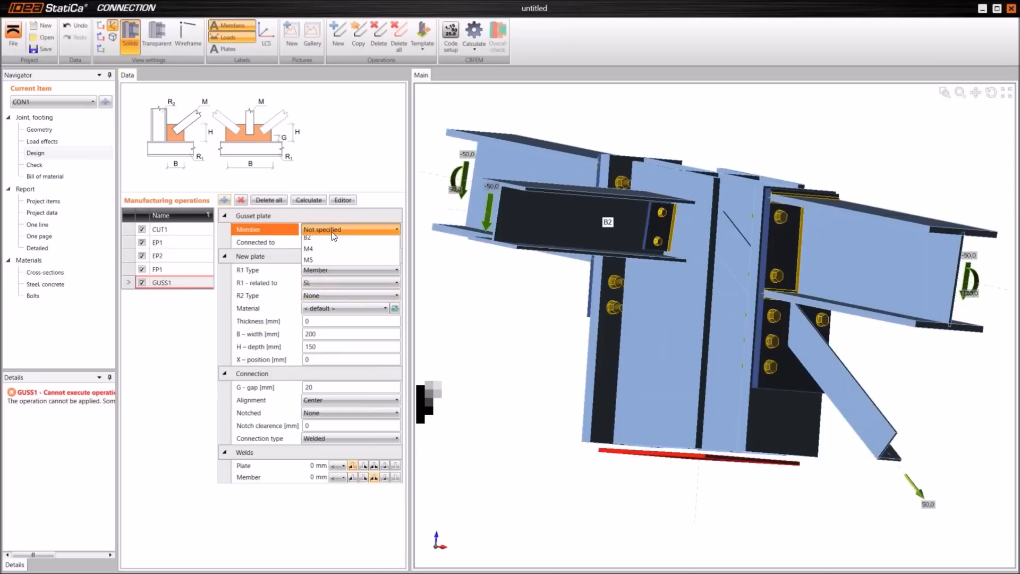
pyautogui.click(326, 297)
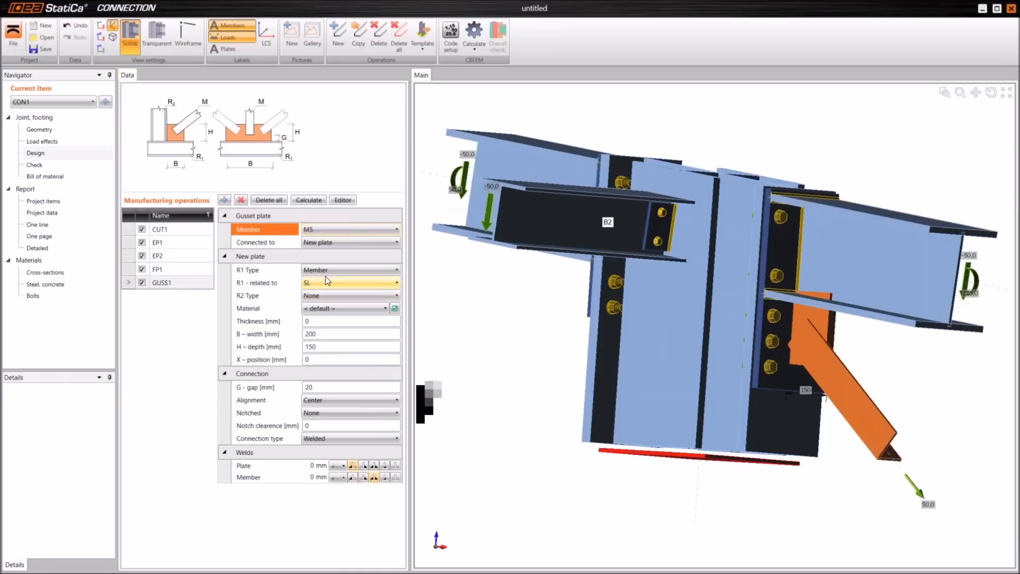
# Relate the new gusset plate to member B1 and also to the end plate EP2.
pyautogui.click(323, 282)
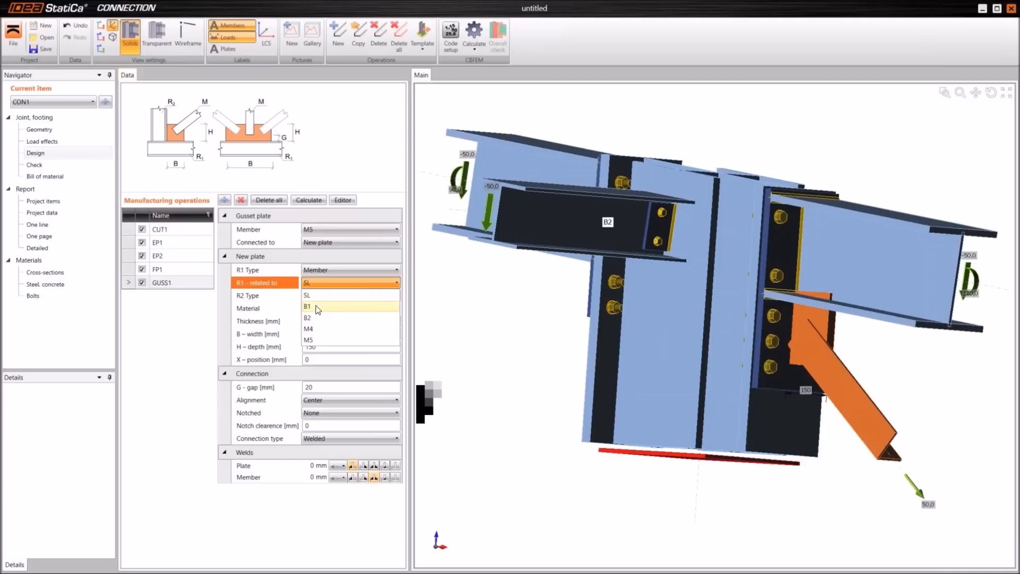
pyautogui.click(316, 305)
pyautogui.click(321, 294)
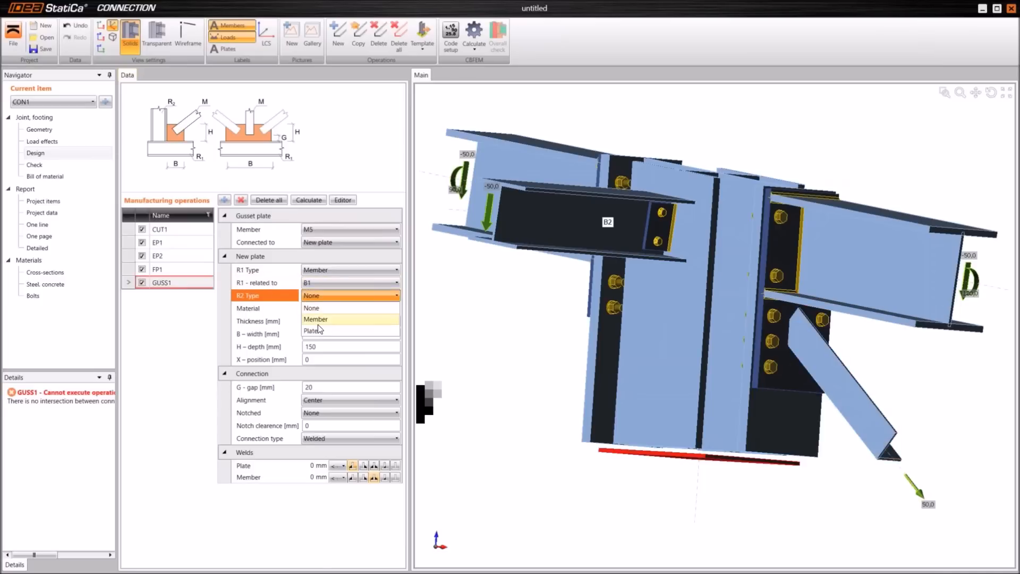
pyautogui.click(318, 330)
pyautogui.click(319, 310)
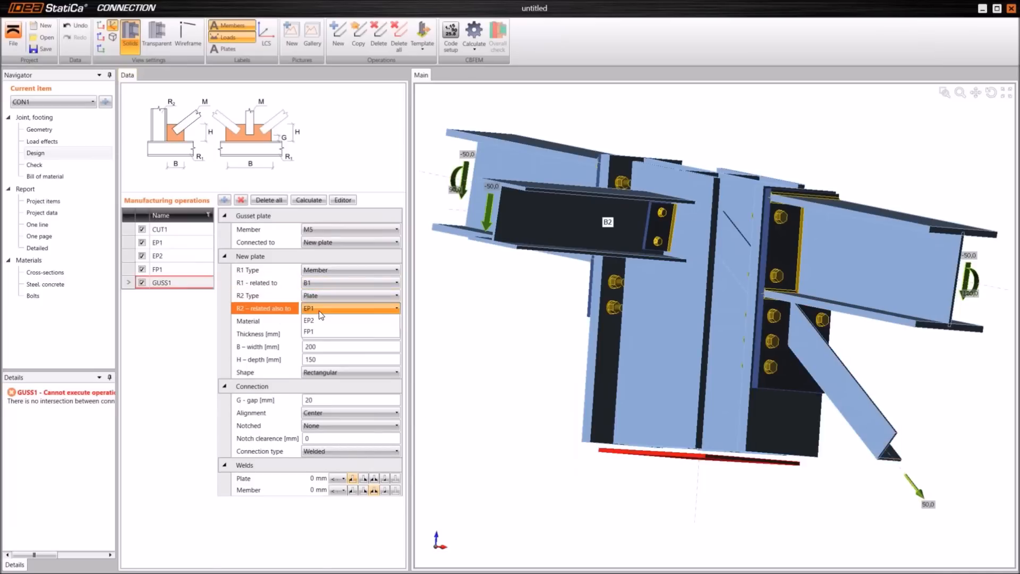
pyautogui.click(318, 333)
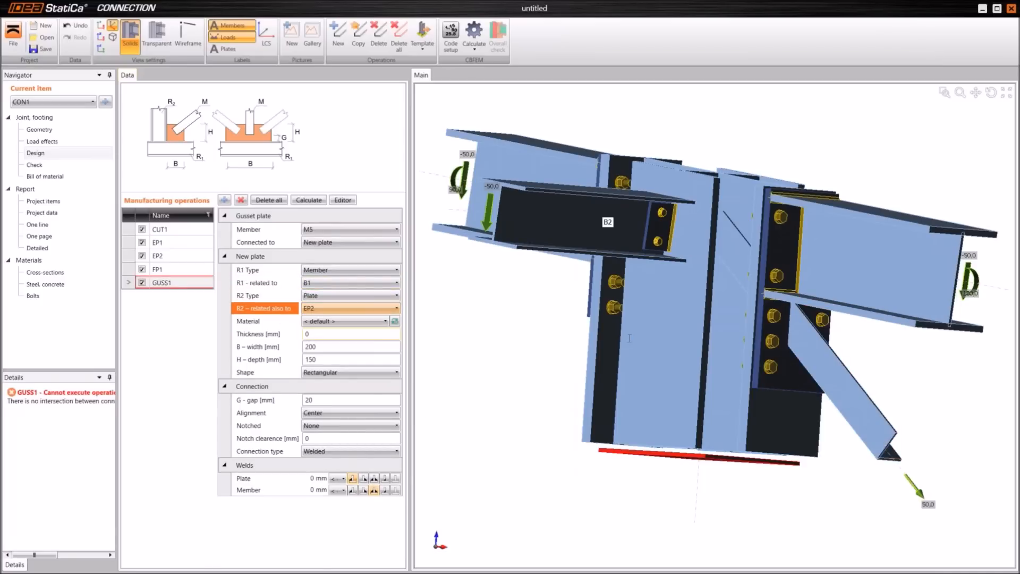
# Set the gusset plate's thickness to 12 mm and its width to 210 mm.
pyautogui.moveTo(881, 366); pyautogui.dragTo(861, 333, button='right')
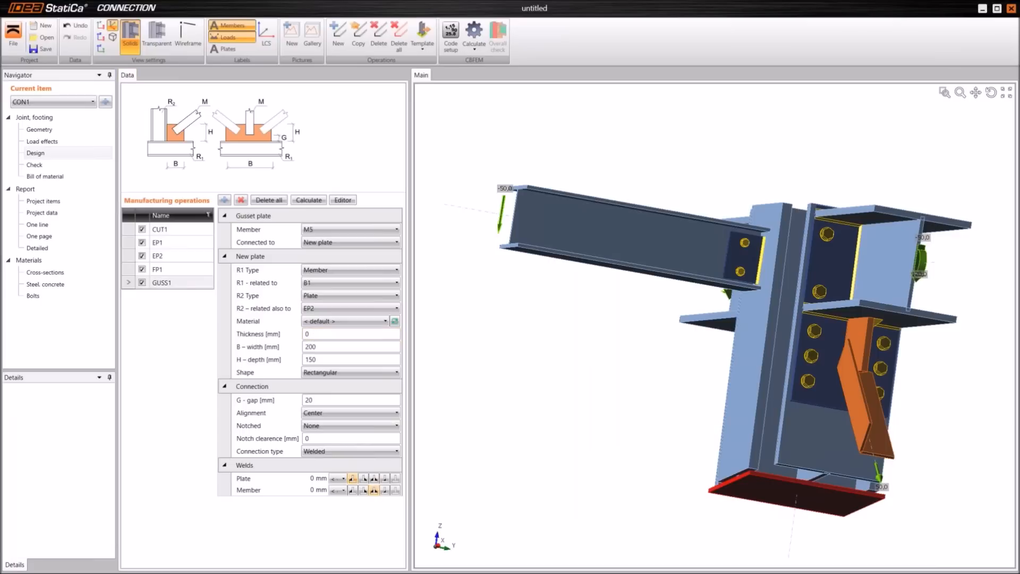
pyautogui.click(284, 336)
pyautogui.write('12')
pyautogui.press('Tab')
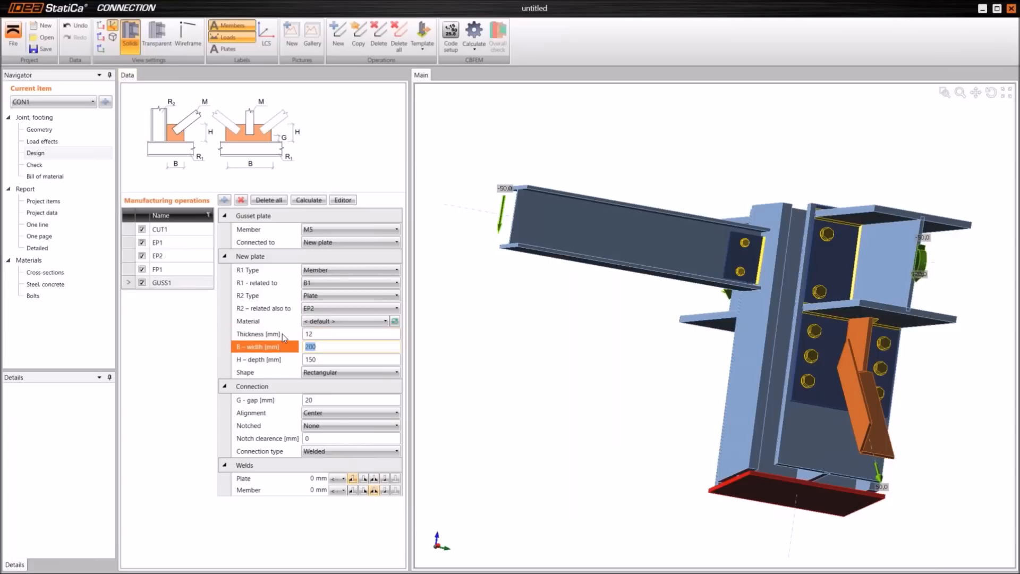
pyautogui.press('Tab')
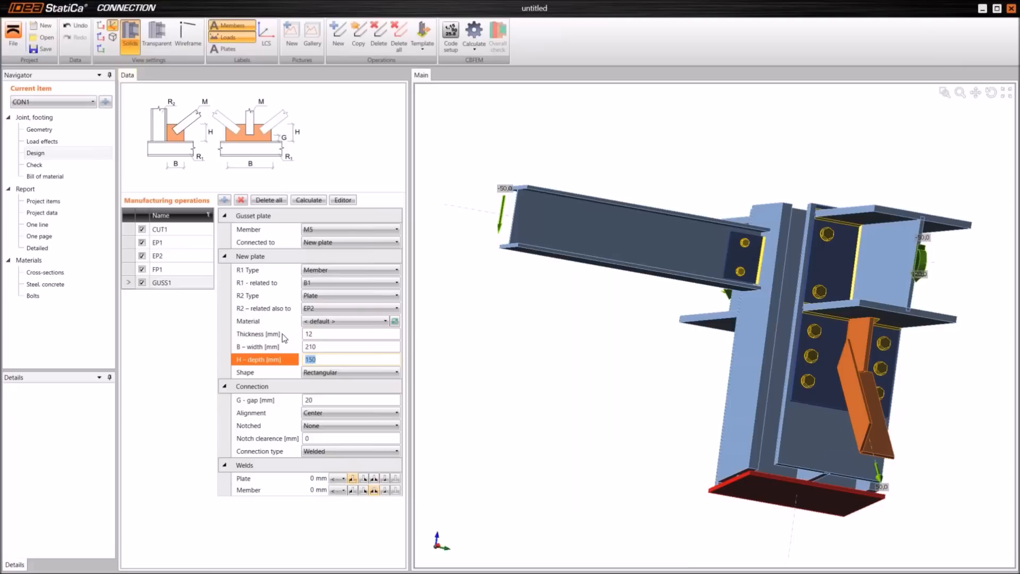
# Set the gusset plate's depth to 240 mm and its alignment to Rear.
pyautogui.write('240')
pyautogui.press('Tab')
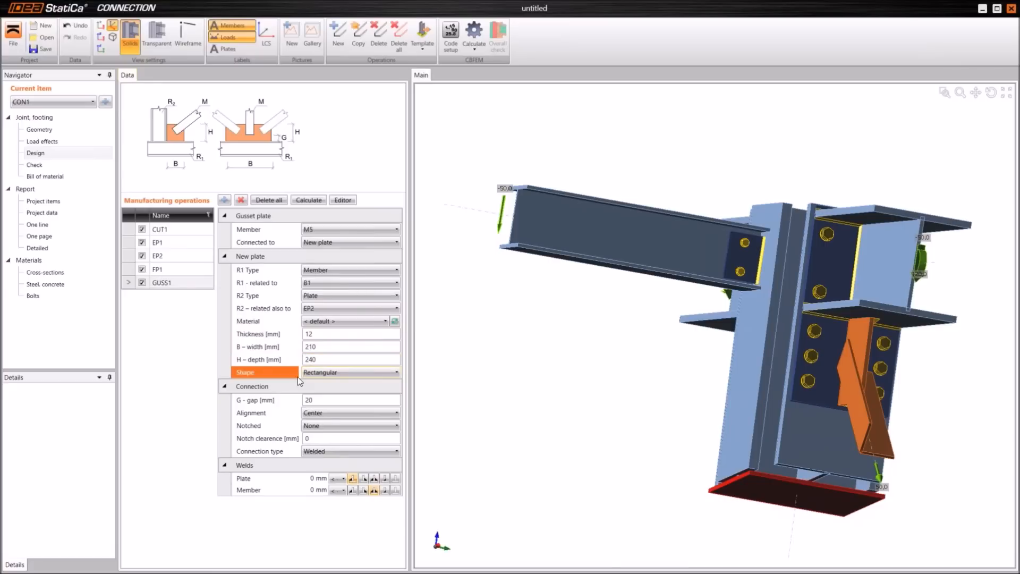
pyautogui.click(324, 413)
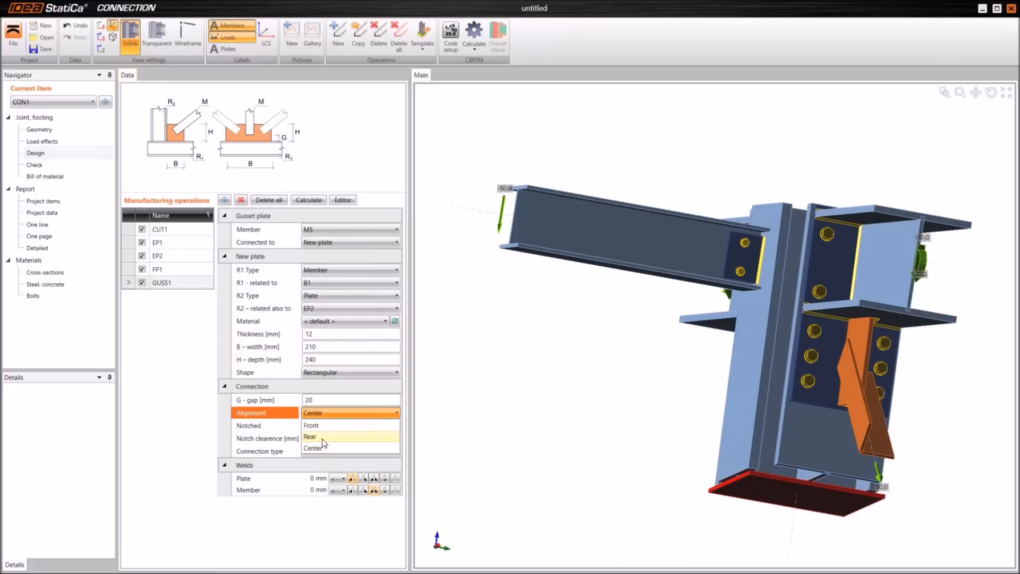
pyautogui.click(322, 439)
# Make the gusset plate's connection bolted and give its plate a 5 mm double-sided fillet weld.
pyautogui.click(317, 427)
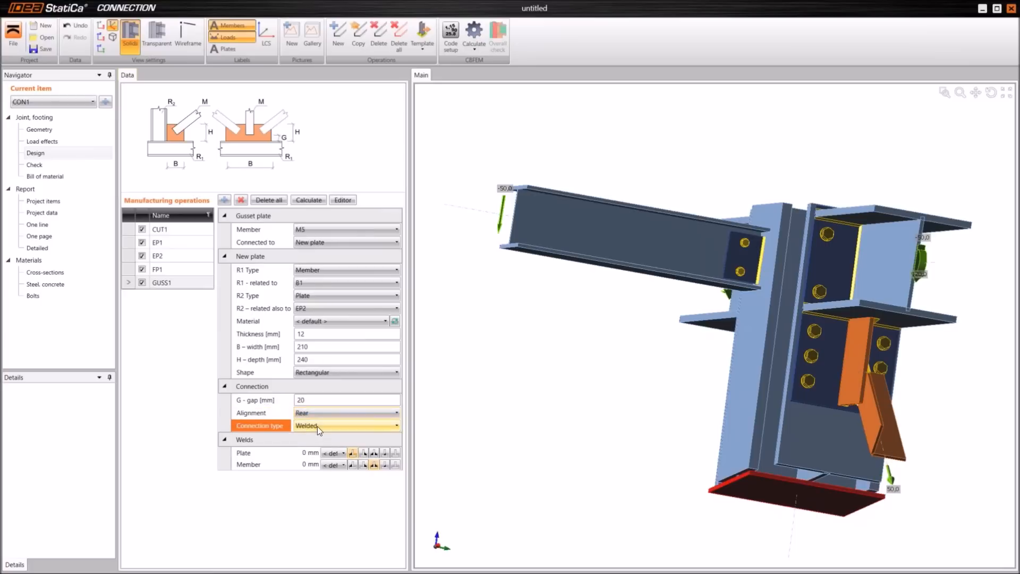
pyautogui.click(317, 438)
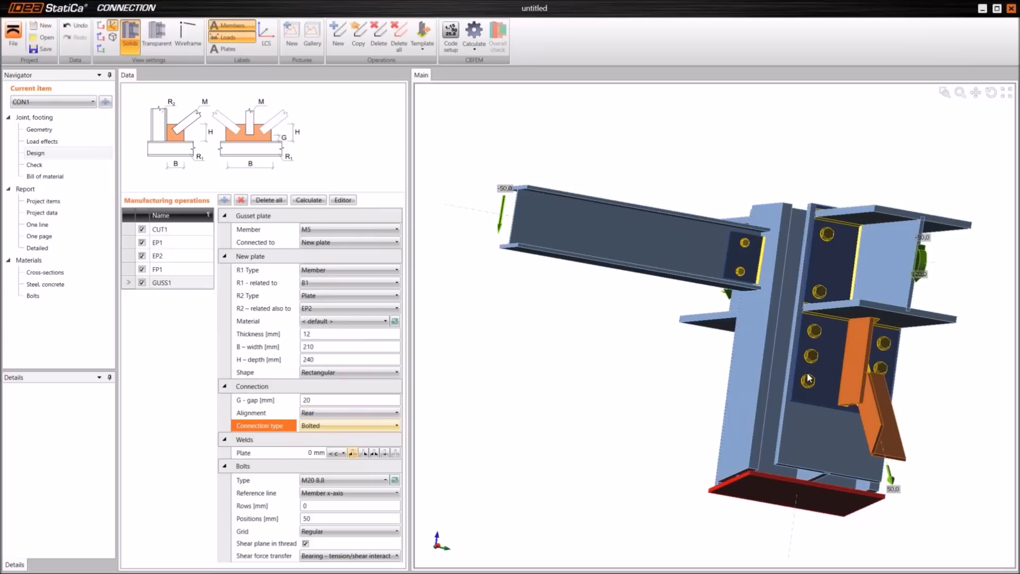
pyautogui.moveTo(888, 369); pyautogui.dragTo(808, 383, button='right')
pyautogui.scroll(3, 808, 382)
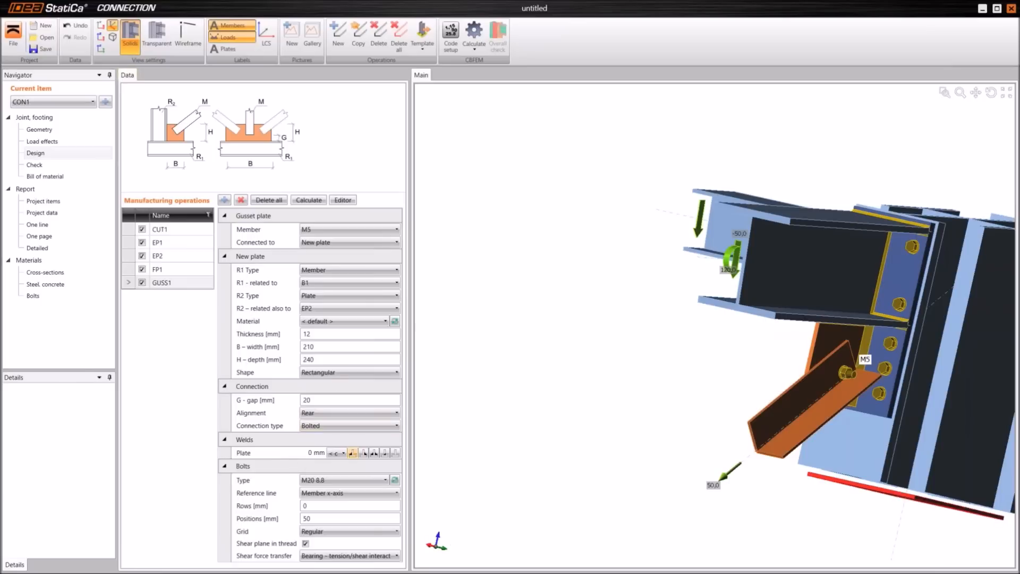
pyautogui.click(309, 454)
pyautogui.write('5')
pyautogui.press('Tab')
pyautogui.click(373, 453)
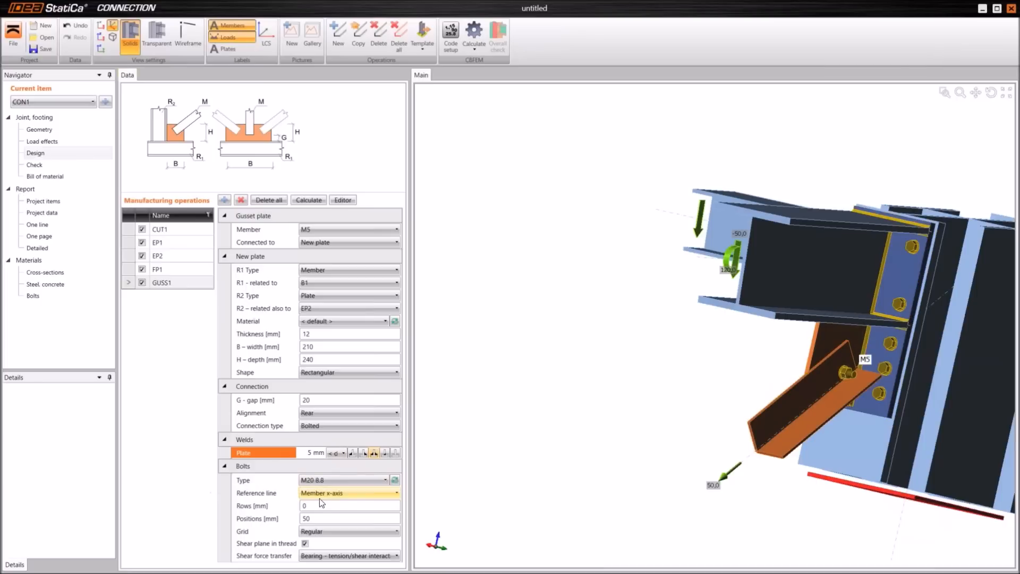
# Set the gusset plate's bolt positions to 50 50 and its bolt type to M16 8.8.
pyautogui.click(324, 518)
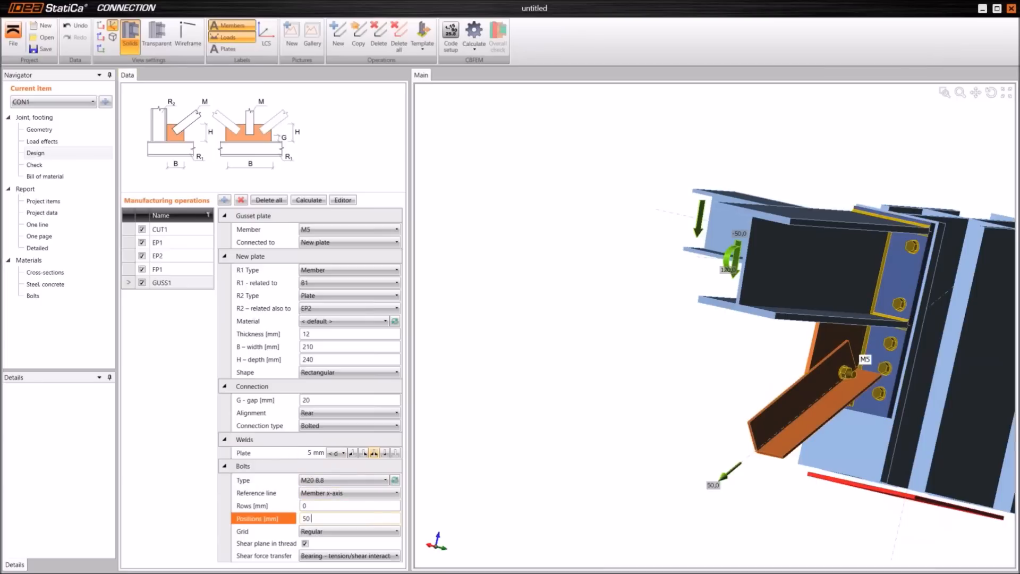
pyautogui.write('50')
pyautogui.press('Tab')
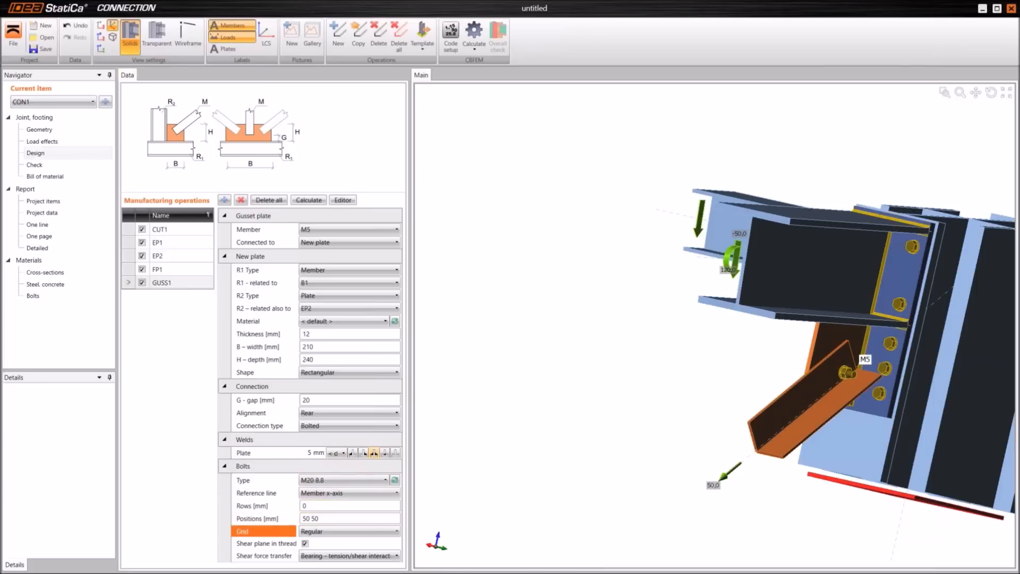
pyautogui.click(395, 481)
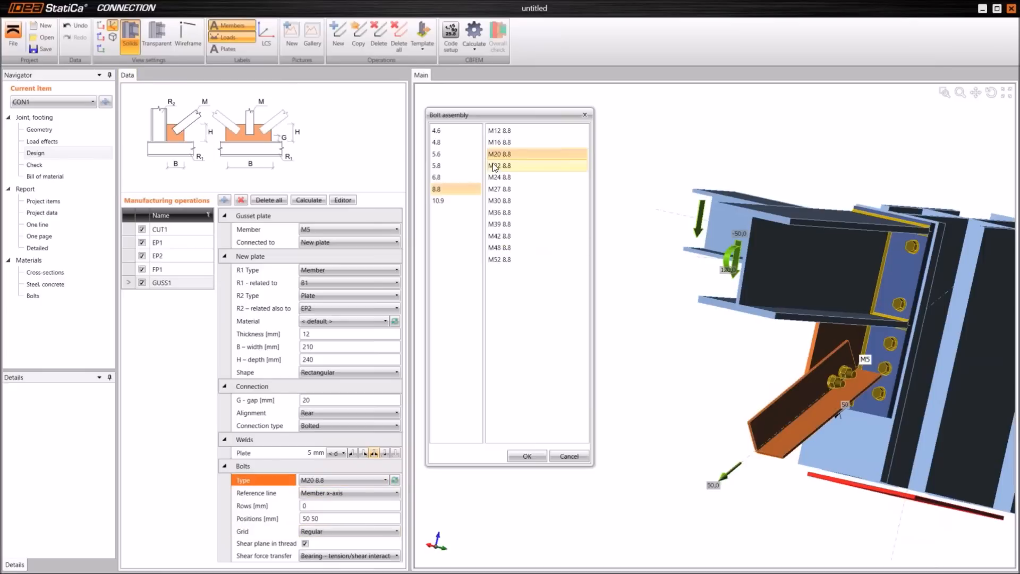
pyautogui.click(499, 142)
pyautogui.click(538, 453)
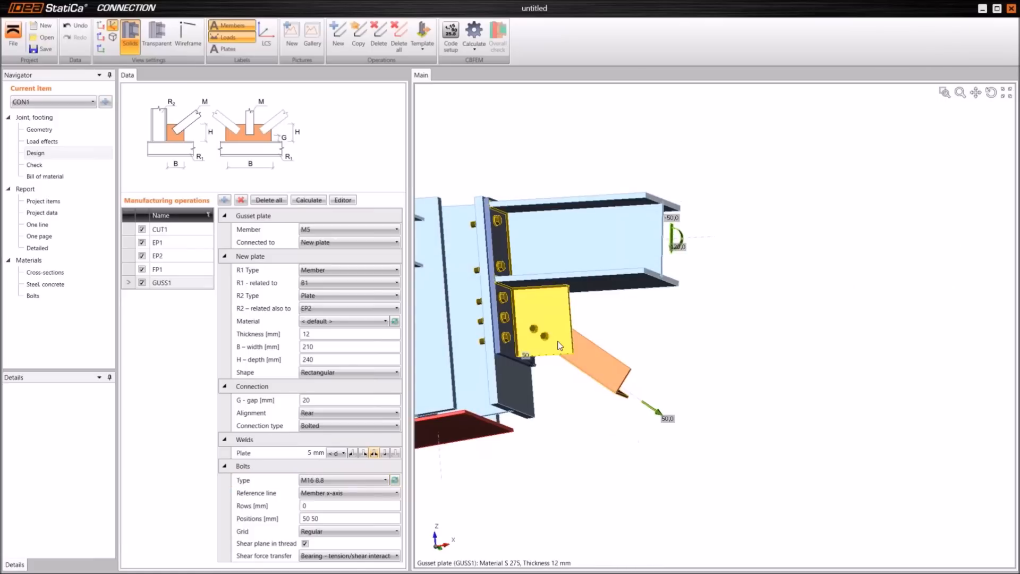
# Bevel corner 2 of the gusset plate in the plate editor with A 100 mm and B 80 mm.
pyautogui.click(348, 200)
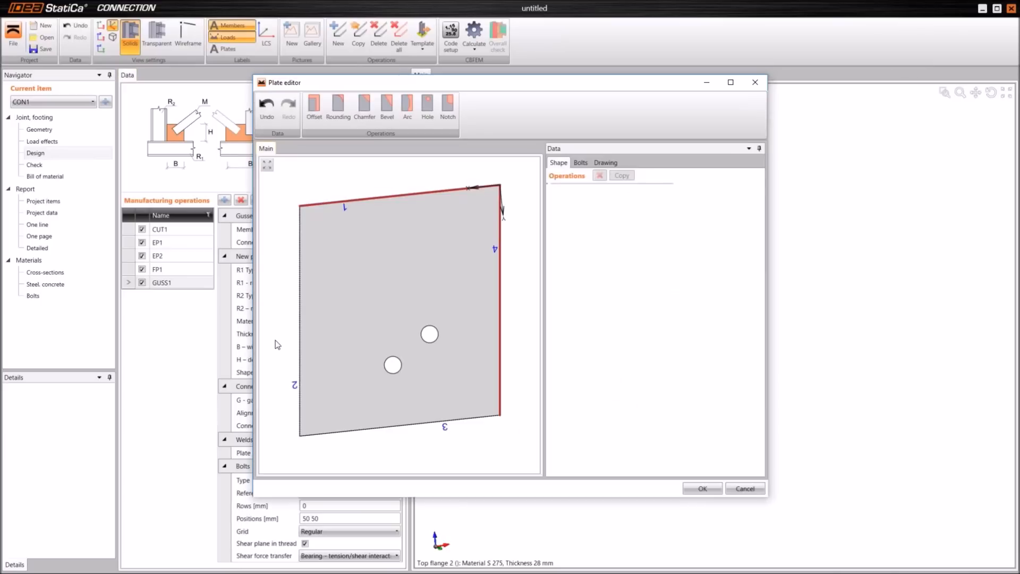
pyautogui.click(387, 106)
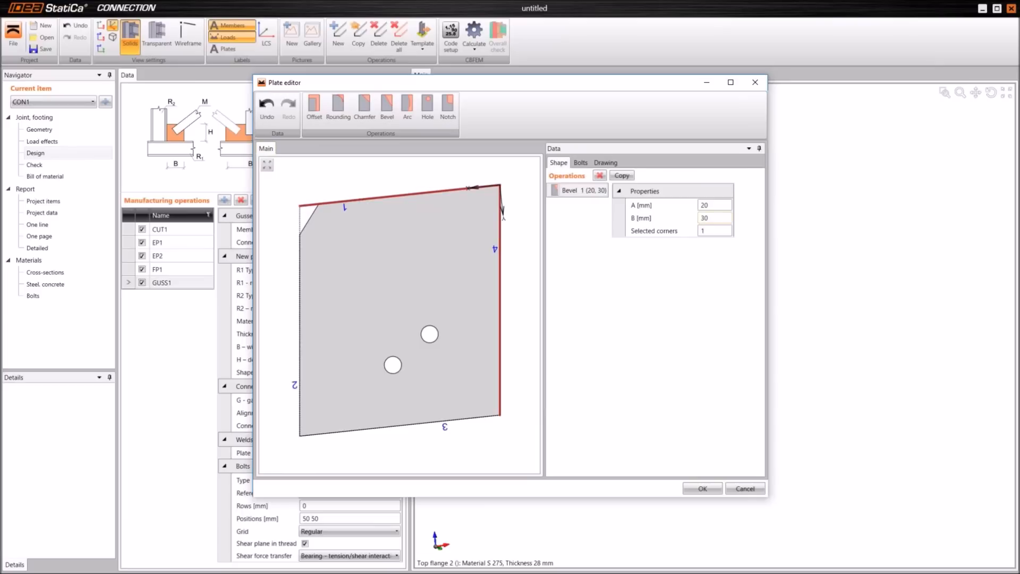
pyautogui.click(702, 231)
pyautogui.write('2')
pyautogui.press('Return')
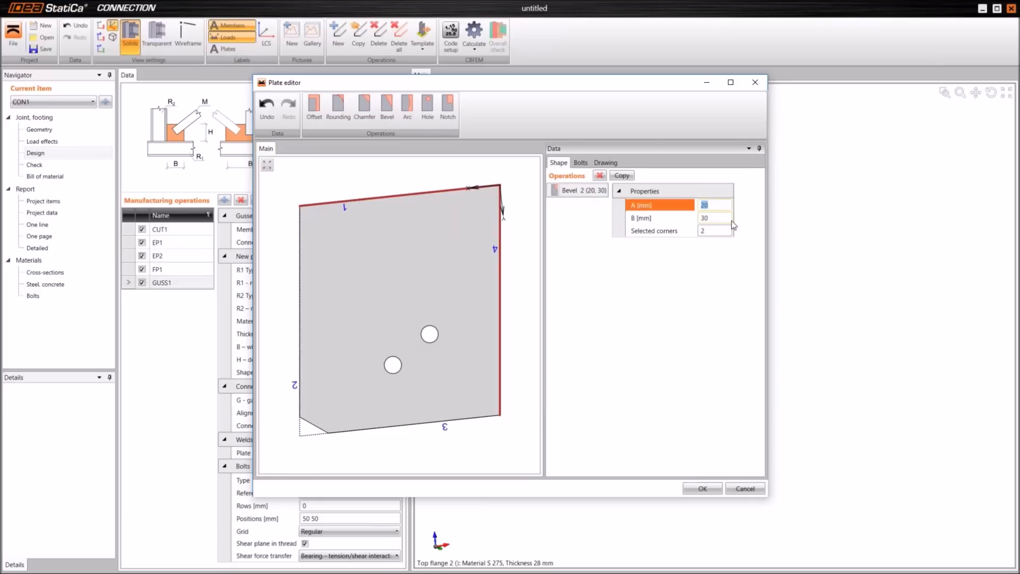
pyautogui.write('100')
pyautogui.press('Return')
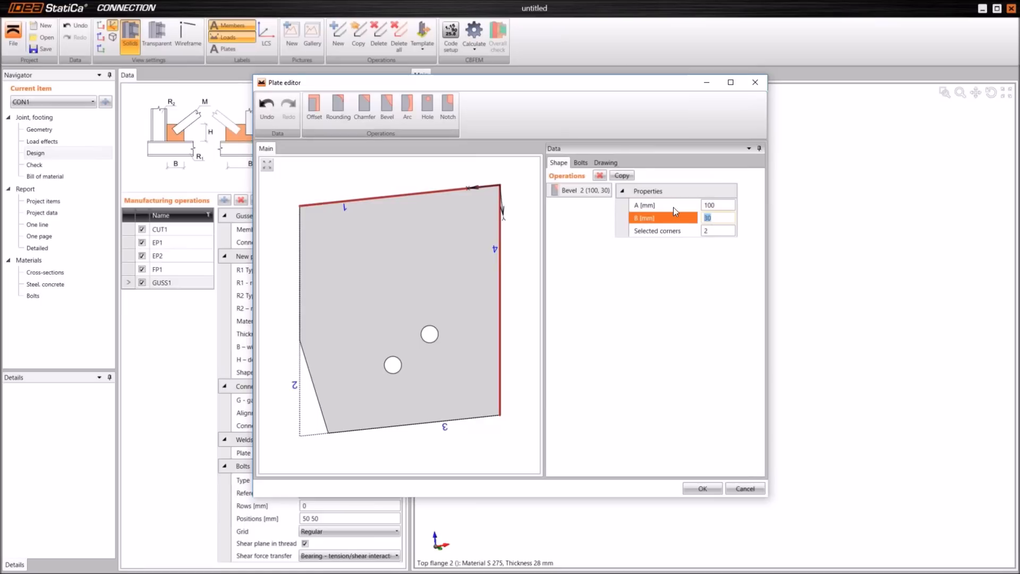
pyautogui.write('80')
pyautogui.press('Return')
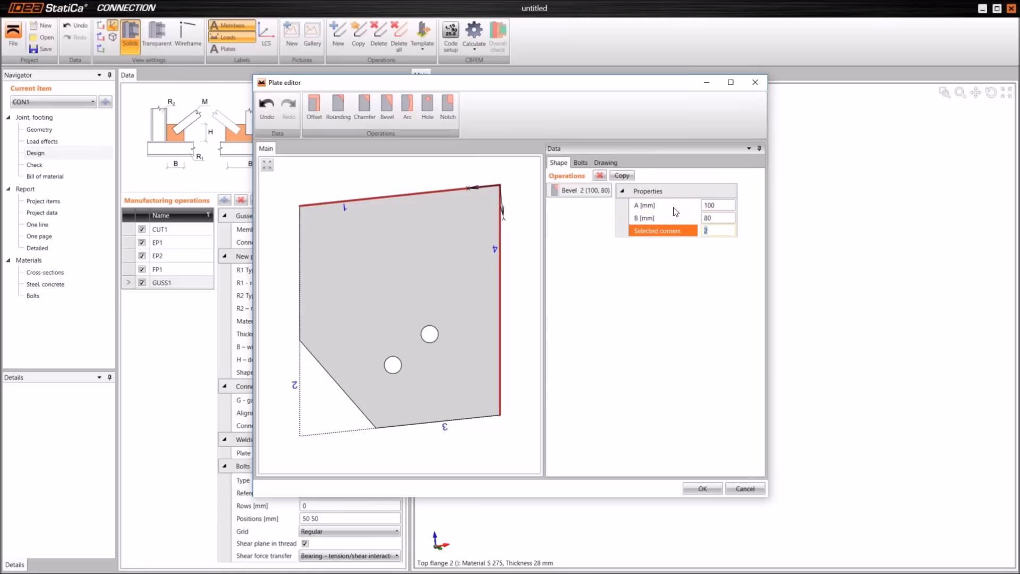
pyautogui.click(710, 489)
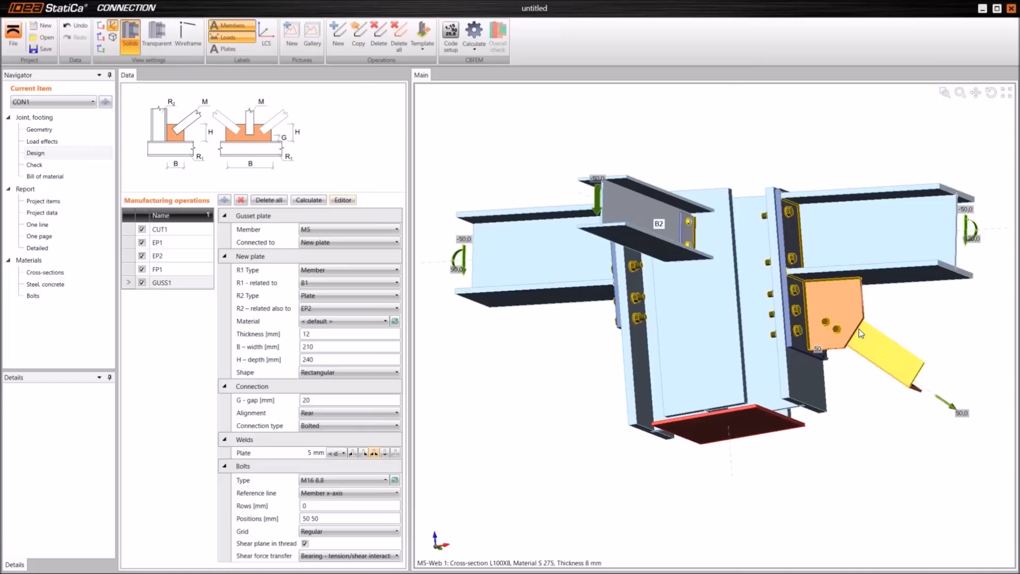
# Switch the 3D view of the joint to perspective projection.
pyautogui.scroll(-3, 830, 351)
pyautogui.moveTo(882, 351); pyautogui.dragTo(861, 341, button='right')
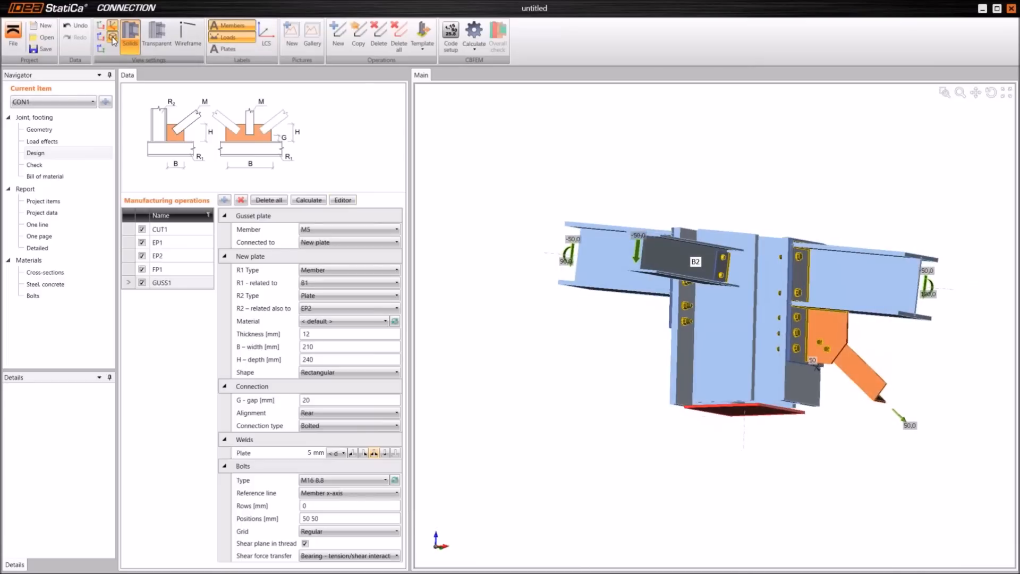
pyautogui.click(113, 37)
pyautogui.moveTo(744, 319); pyautogui.dragTo(672, 330, button='right')
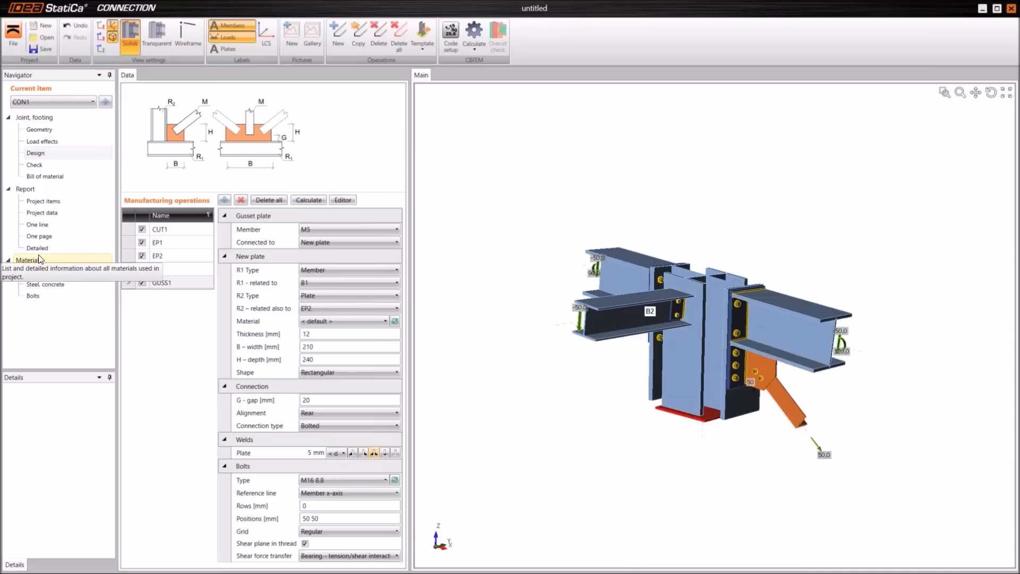
# Show the load effects model in wireframe and set the X position of member B2's internal forces to 240 mm.
pyautogui.click(42, 141)
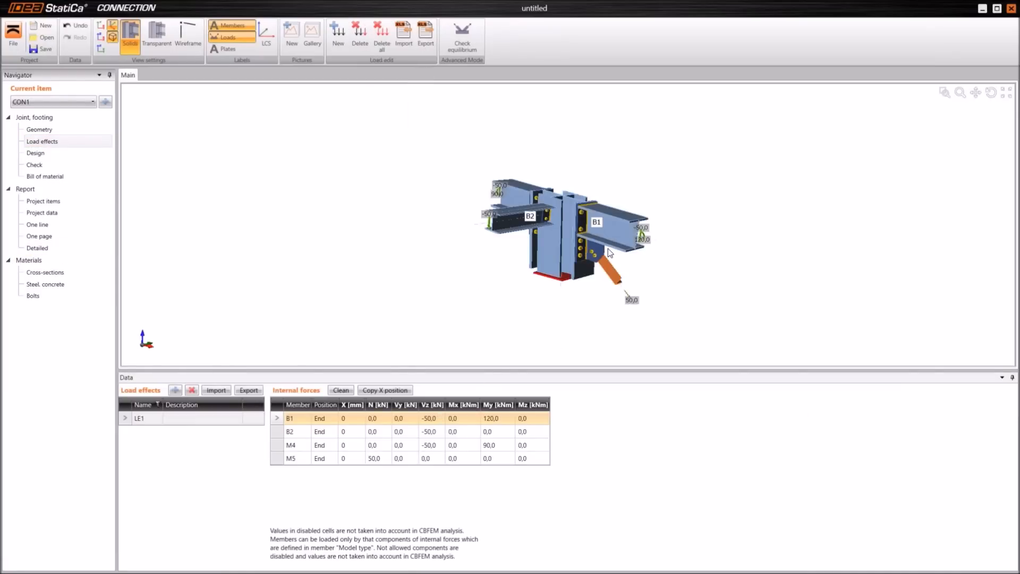
pyautogui.scroll(1, 608, 248)
pyautogui.scroll(3, 522, 225)
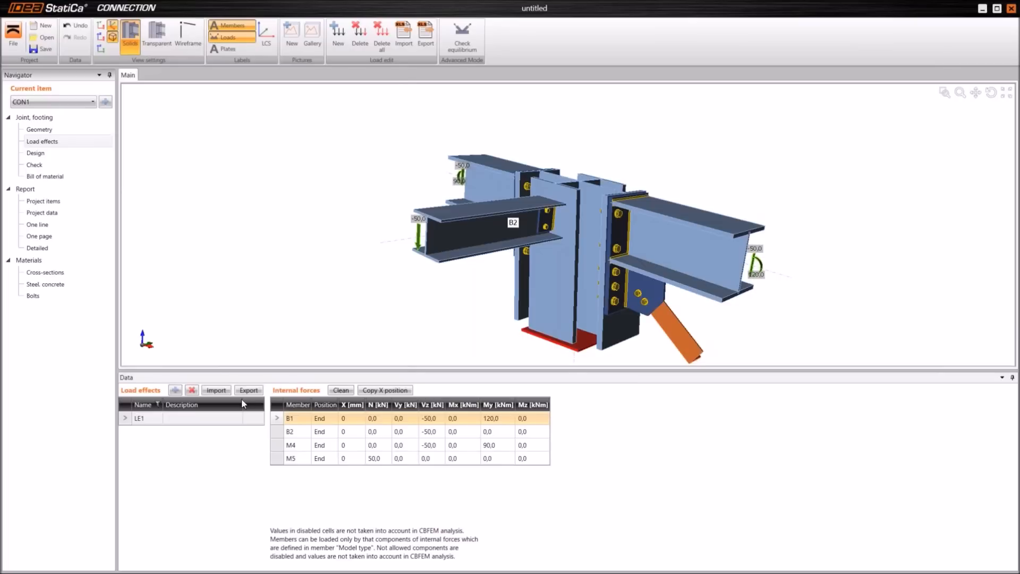
pyautogui.click(305, 432)
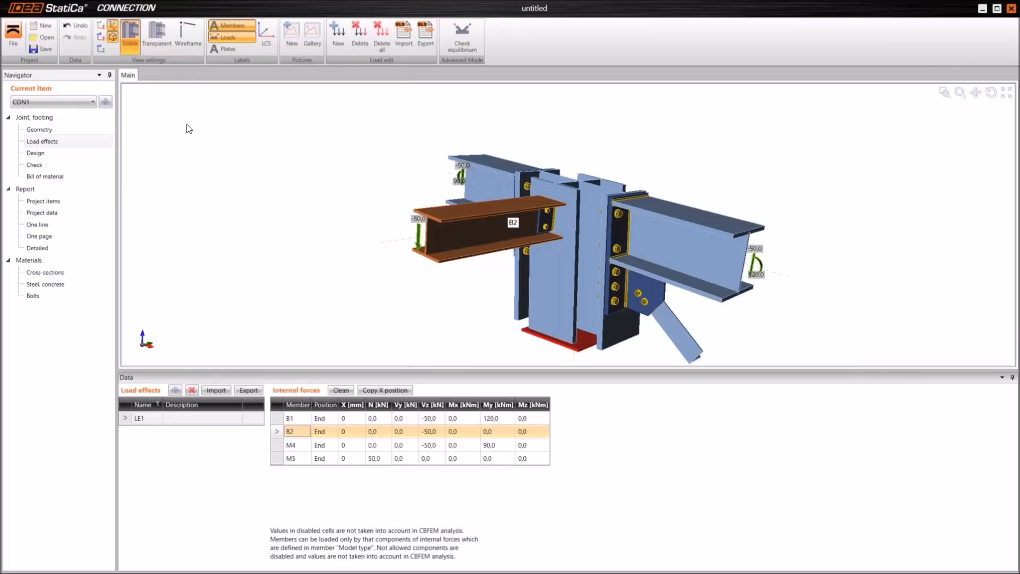
pyautogui.click(183, 36)
pyautogui.click(351, 432)
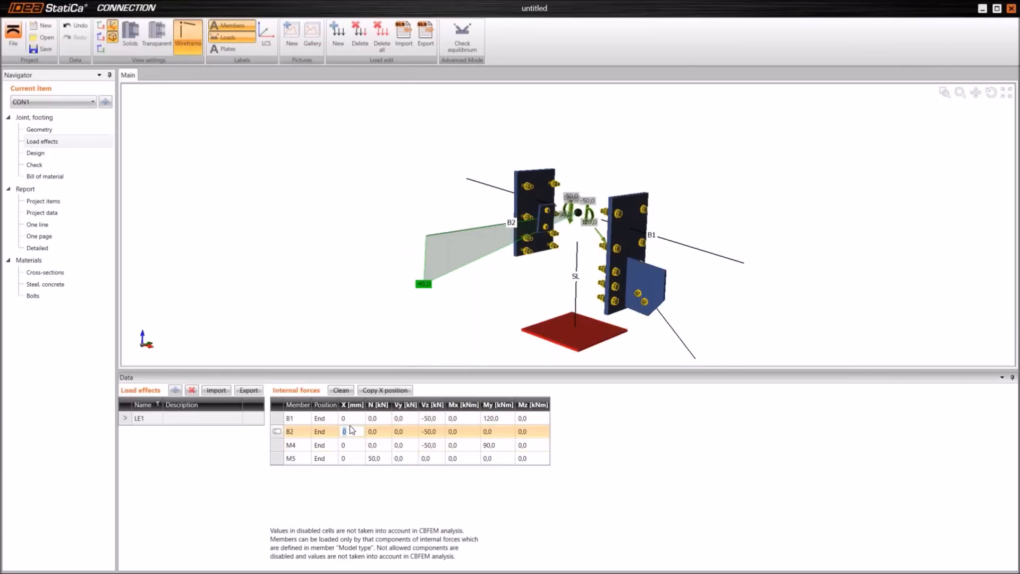
pyautogui.write('240')
pyautogui.press('Return')
pyautogui.click(394, 391)
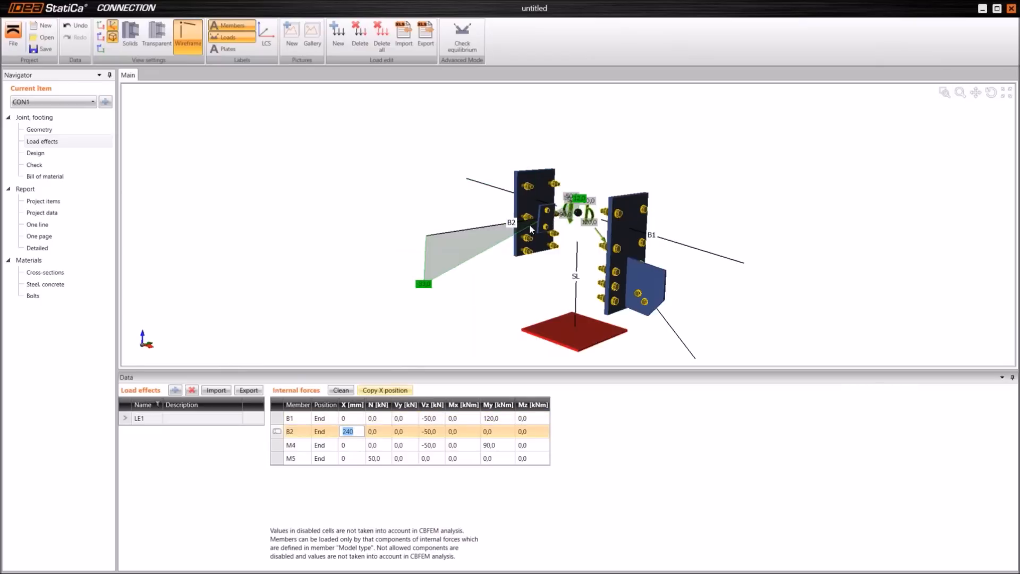
# Examine B2's internal force diagram against the fin plate along the X axis, and restore the solid display.
pyautogui.scroll(3, 534, 219)
pyautogui.moveTo(572, 219); pyautogui.dragTo(711, 208, button='right')
pyautogui.click(724, 222)
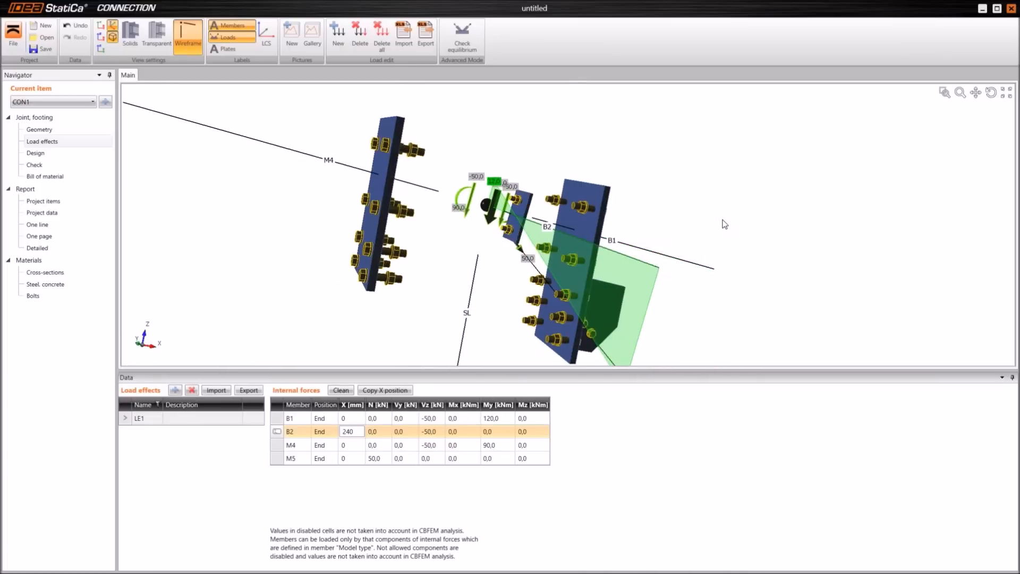
pyautogui.rightClick(770, 205)
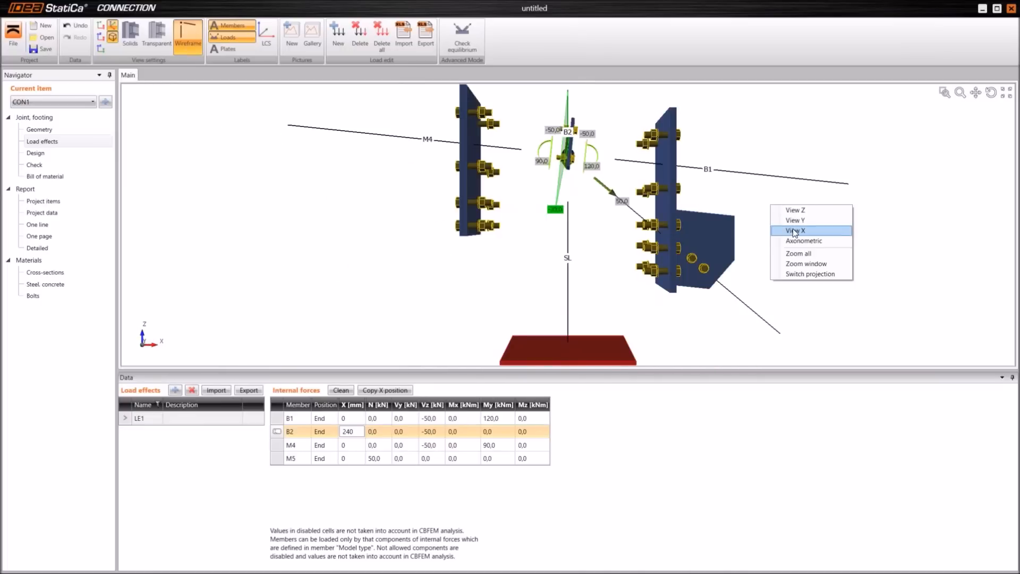
pyautogui.click(793, 229)
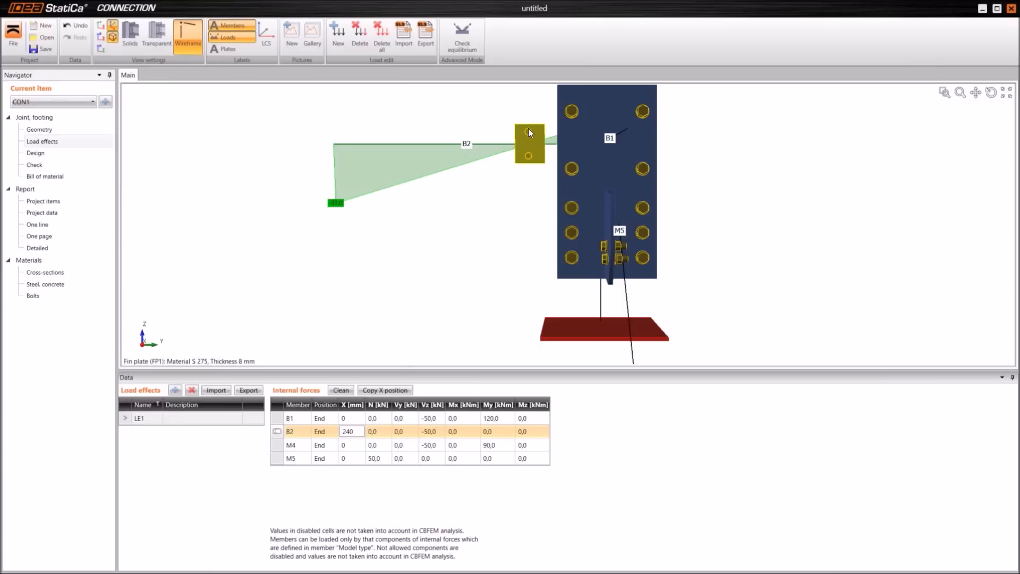
pyautogui.click(130, 35)
pyautogui.moveTo(500, 239); pyautogui.dragTo(193, 340, button='right')
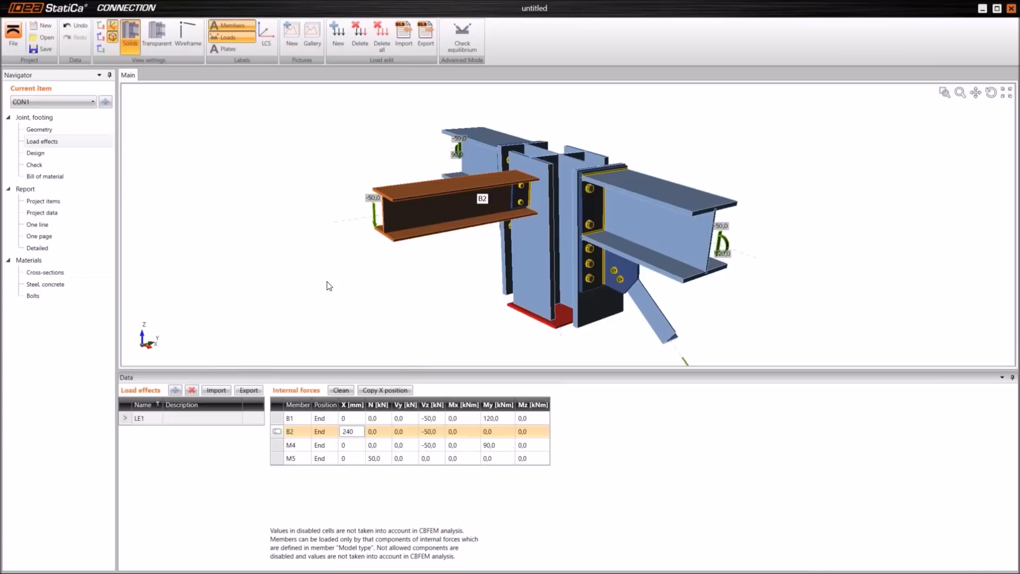
# Calculate the connection in the Check section.
pyautogui.click(52, 167)
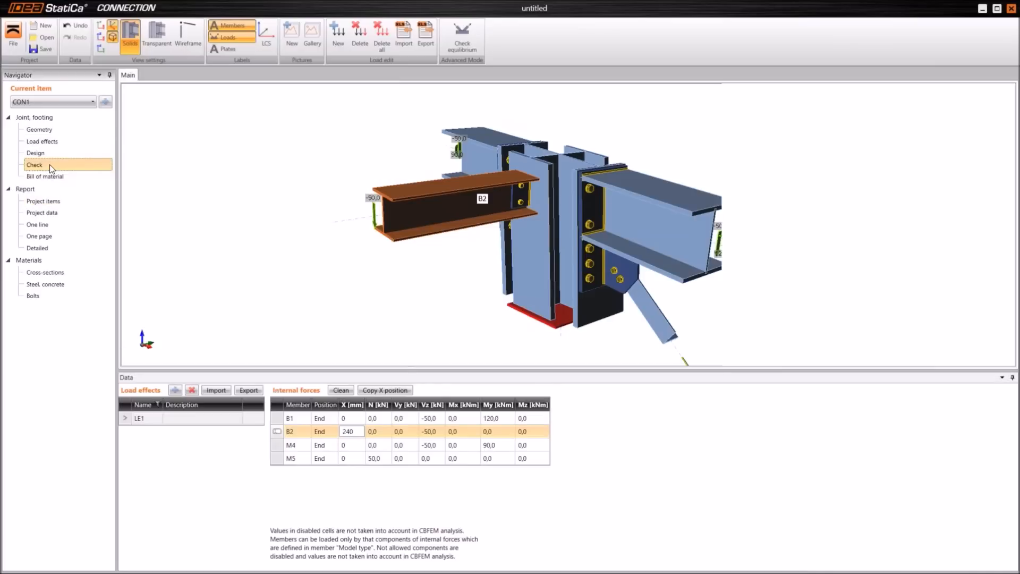
pyautogui.scroll(-3, 572, 206)
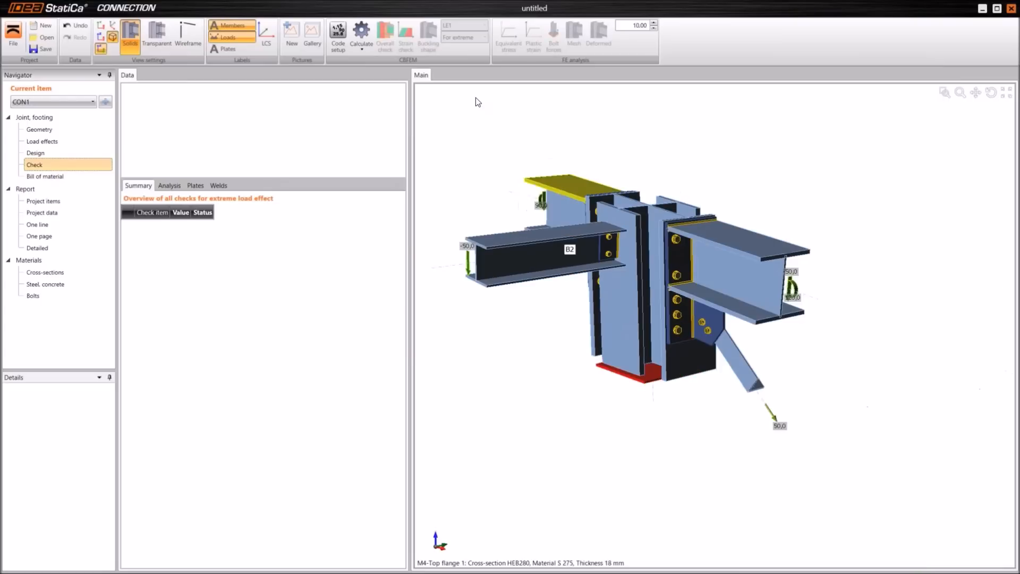
pyautogui.click(361, 42)
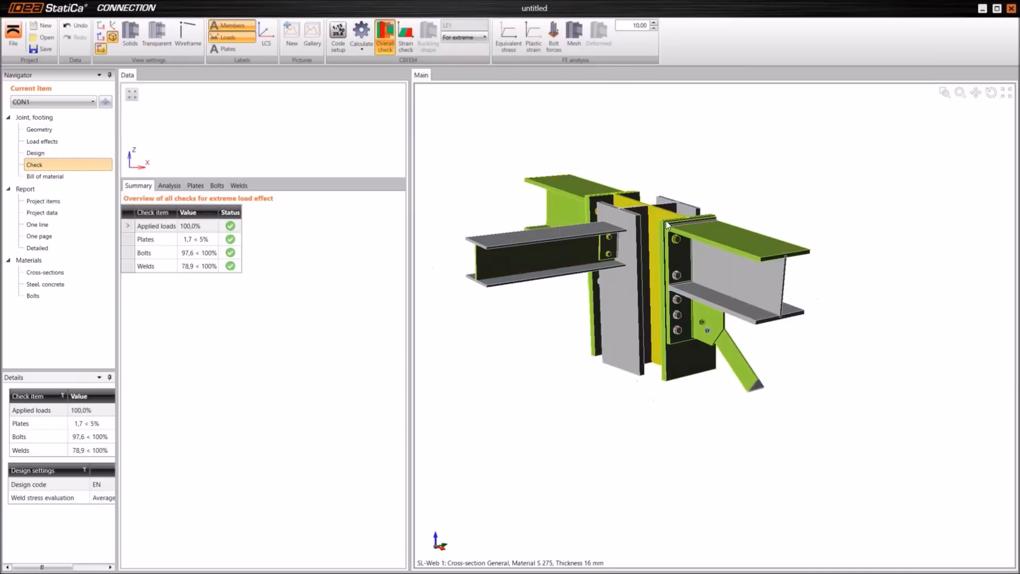
# Examine the overall check colours on the joint, especially the upper bolt at member M4's end plate.
pyautogui.moveTo(764, 212); pyautogui.dragTo(766, 287, button='right')
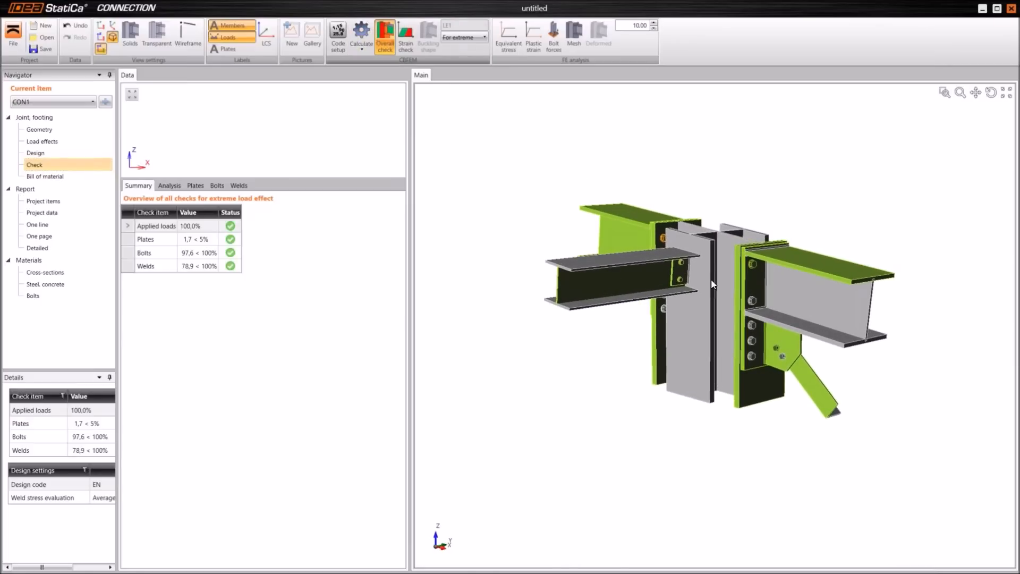
pyautogui.moveTo(592, 176); pyautogui.dragTo(597, 199, button='right')
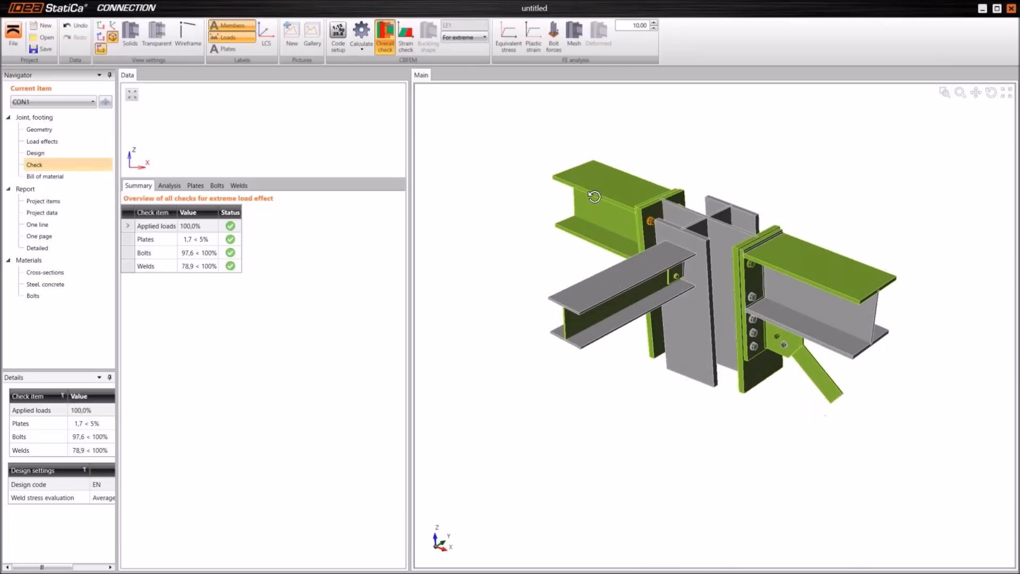
pyautogui.moveTo(759, 182)
pyautogui.mouseDown(button='right')
pyautogui.moveTo(758, 167)
pyautogui.moveTo(758, 180)
pyautogui.mouseUp(button='right')
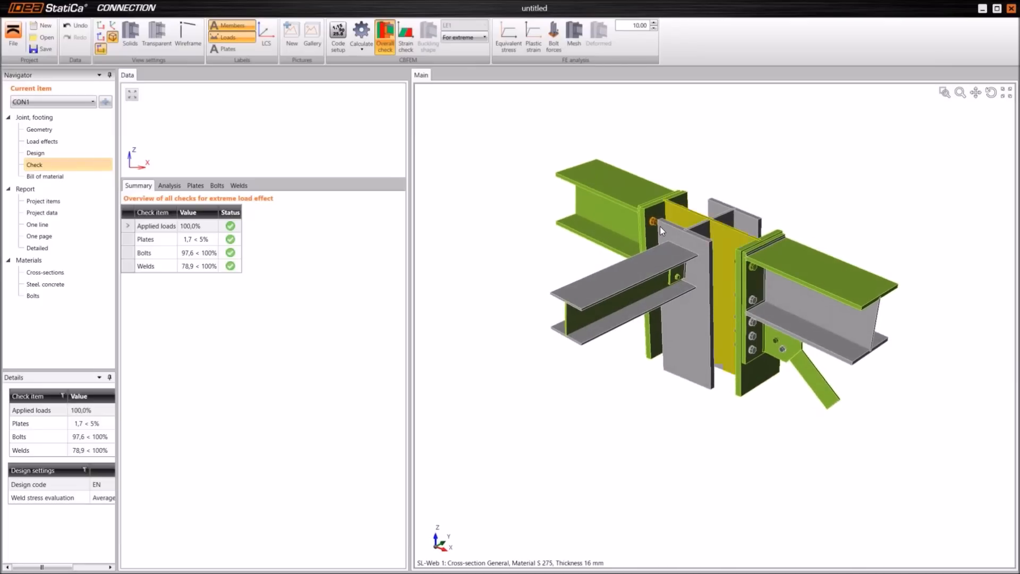
pyautogui.scroll(3, 660, 227)
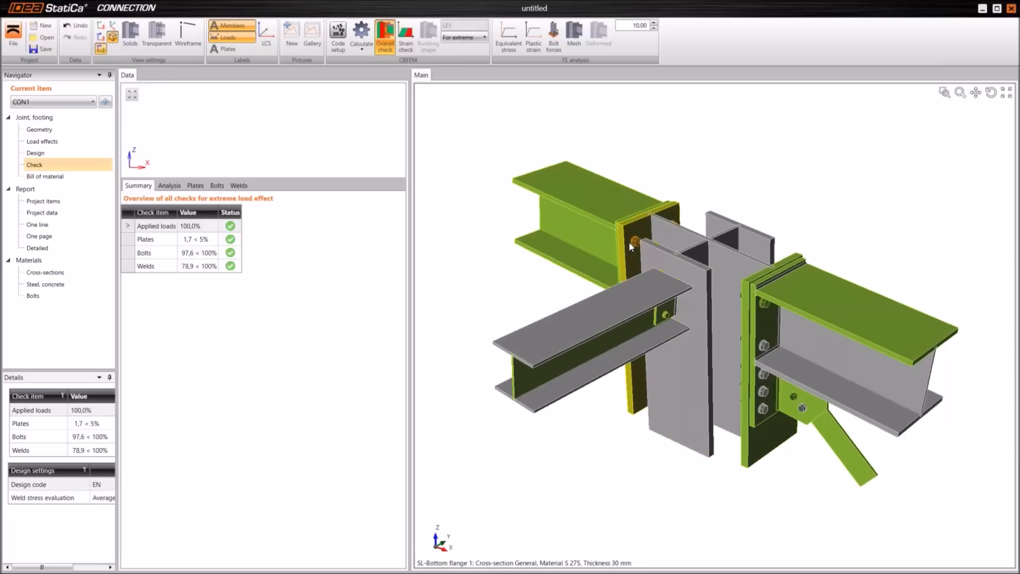
pyautogui.scroll(3, 635, 242)
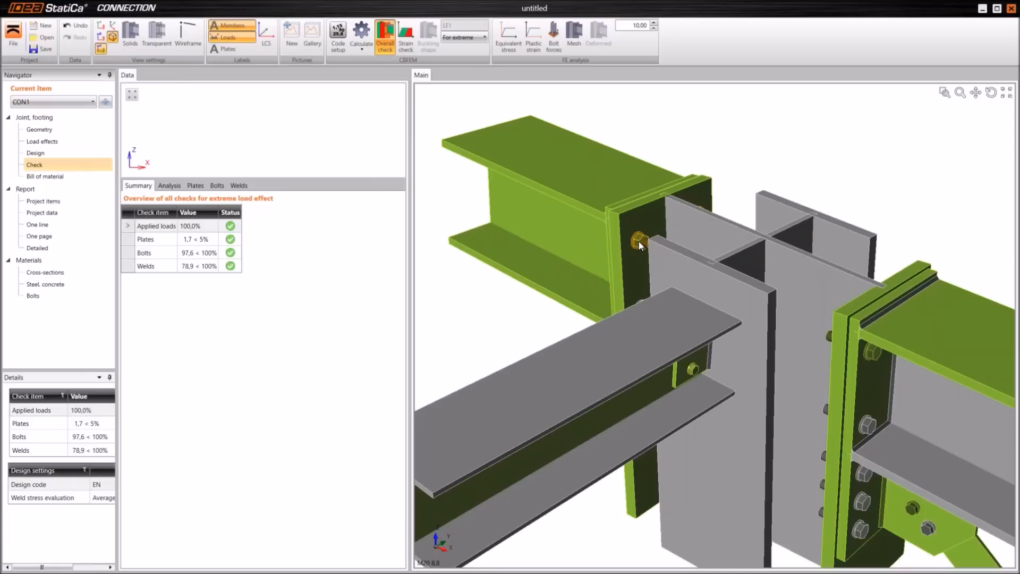
# Examine the whole joint's strain check, equivalent stress and limit plastic strain results.
pyautogui.scroll(-4, 638, 241)
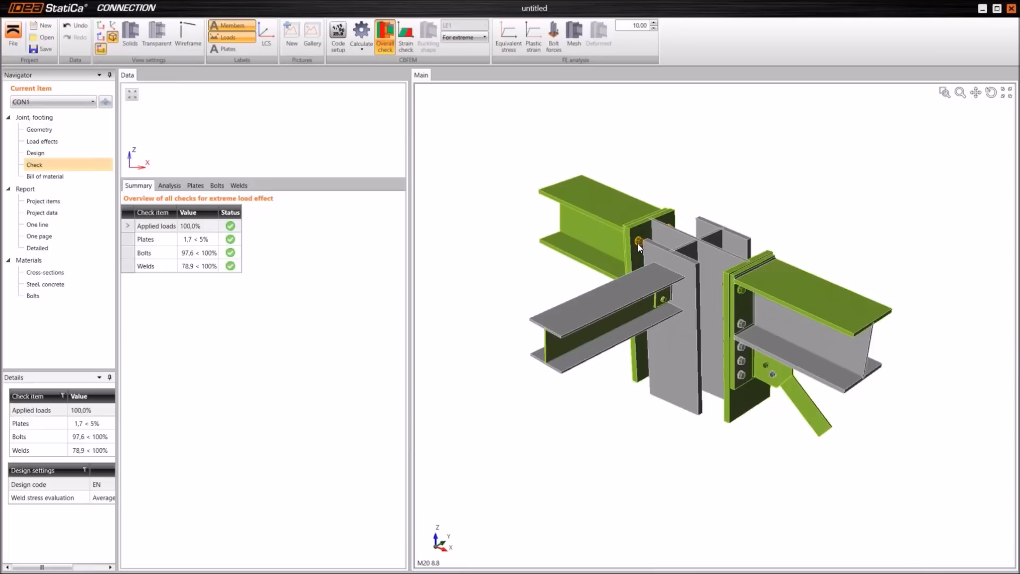
pyautogui.click(410, 45)
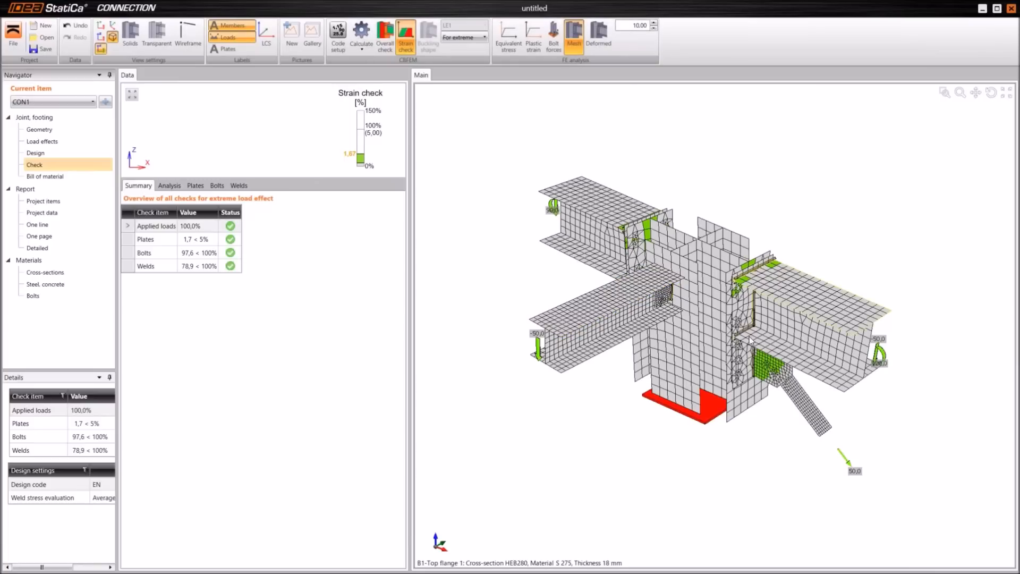
pyautogui.click(511, 42)
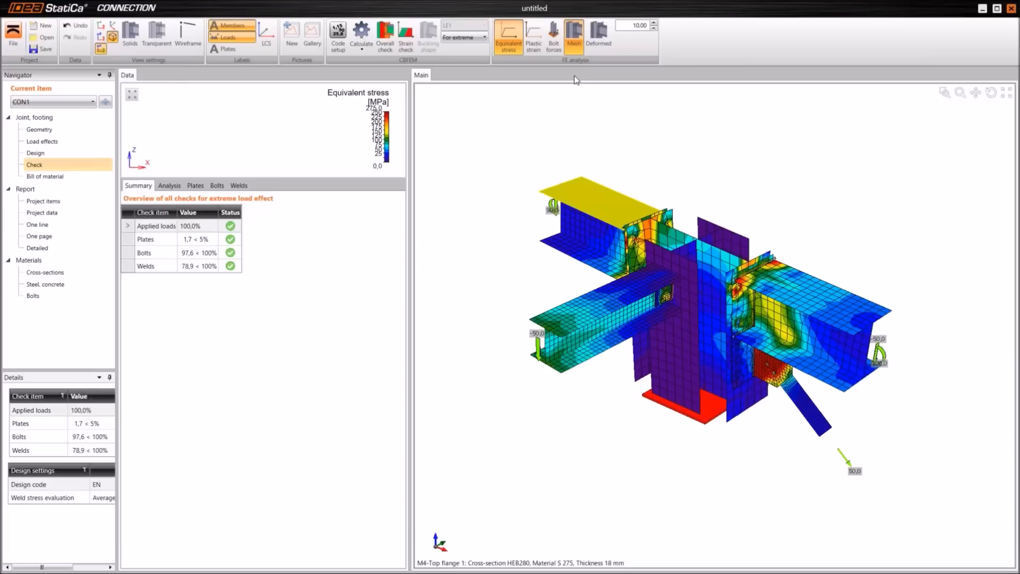
pyautogui.click(534, 38)
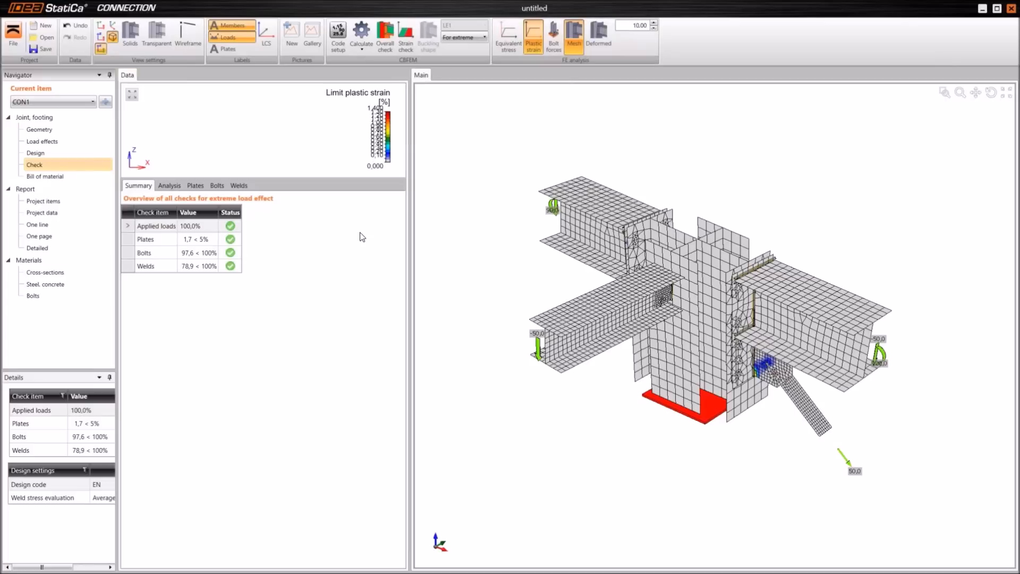
# Review the detailed check tables for plates, bolts and welds, widening the data area to show the complete weld table.
pyautogui.click(197, 185)
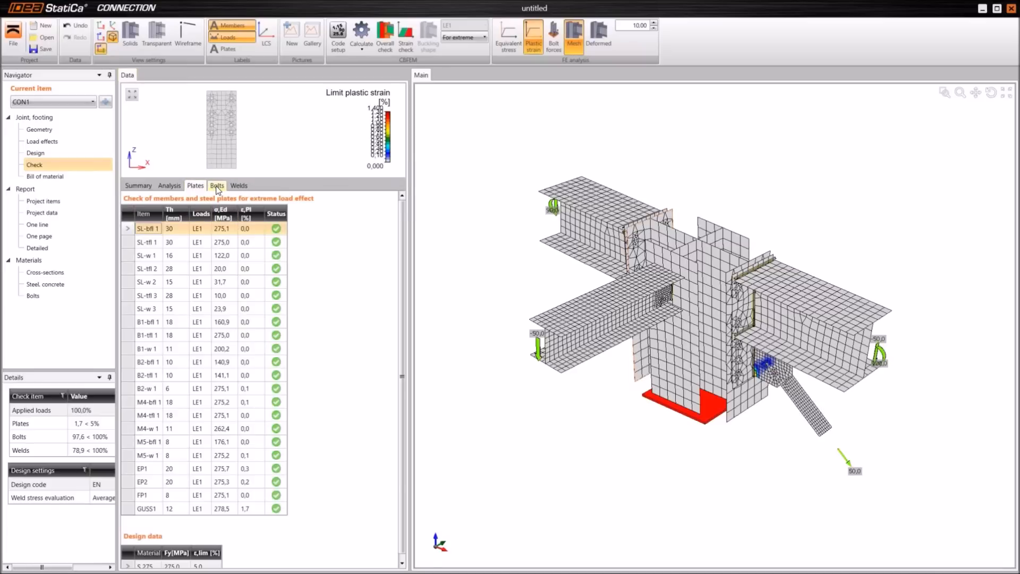
pyautogui.click(217, 186)
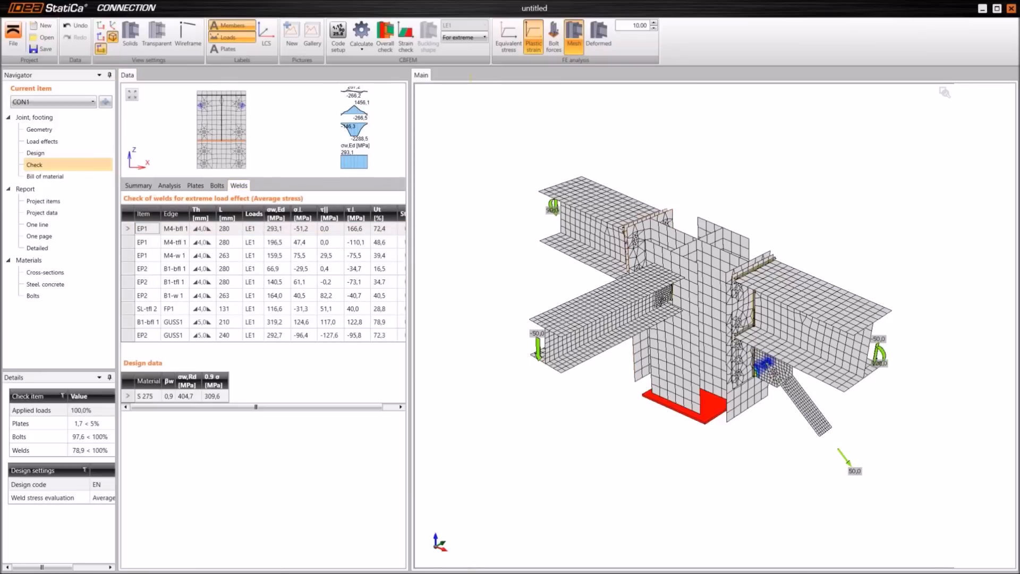
pyautogui.moveTo(410, 319); pyautogui.dragTo(472, 319)
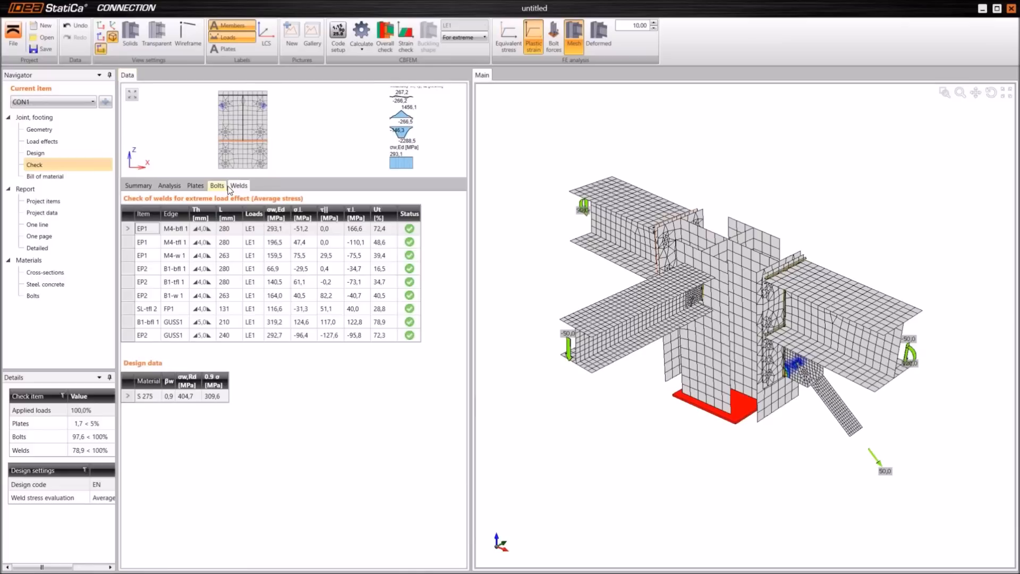
# Display the overall check and examine bolt B8's results in the bolt table together with its location on the joint.
pyautogui.click(386, 46)
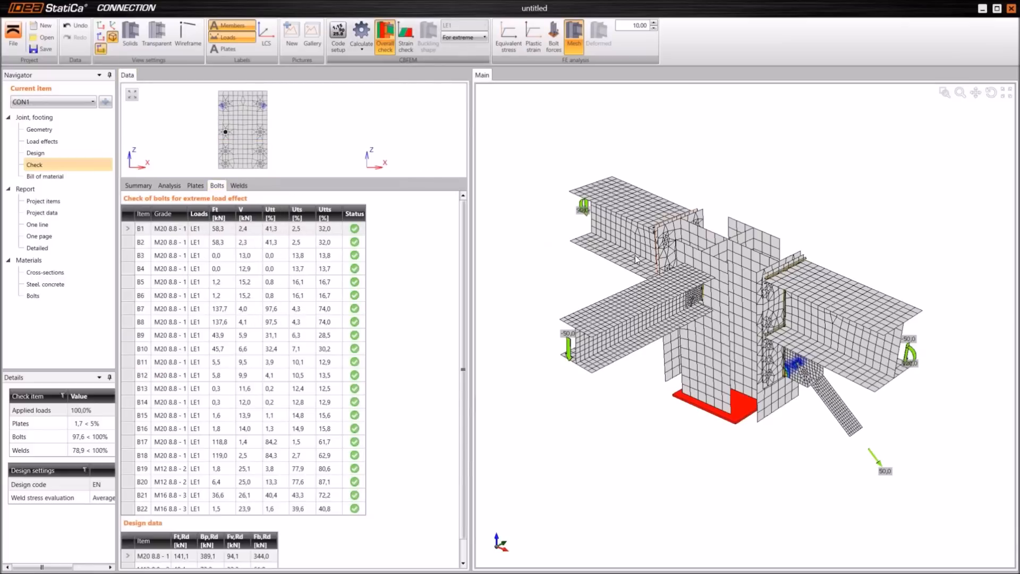
pyautogui.scroll(5, 682, 272)
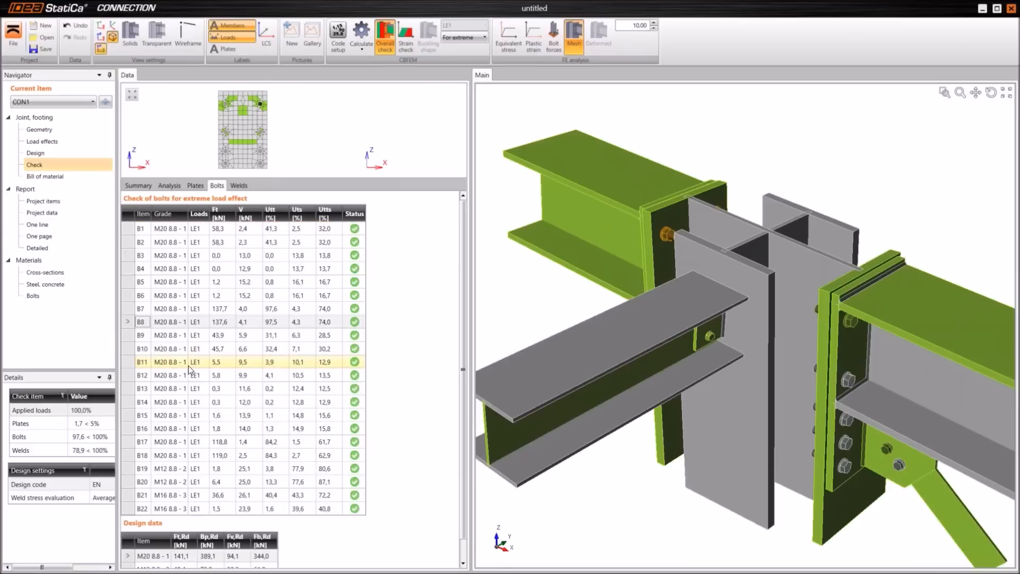
pyautogui.click(315, 323)
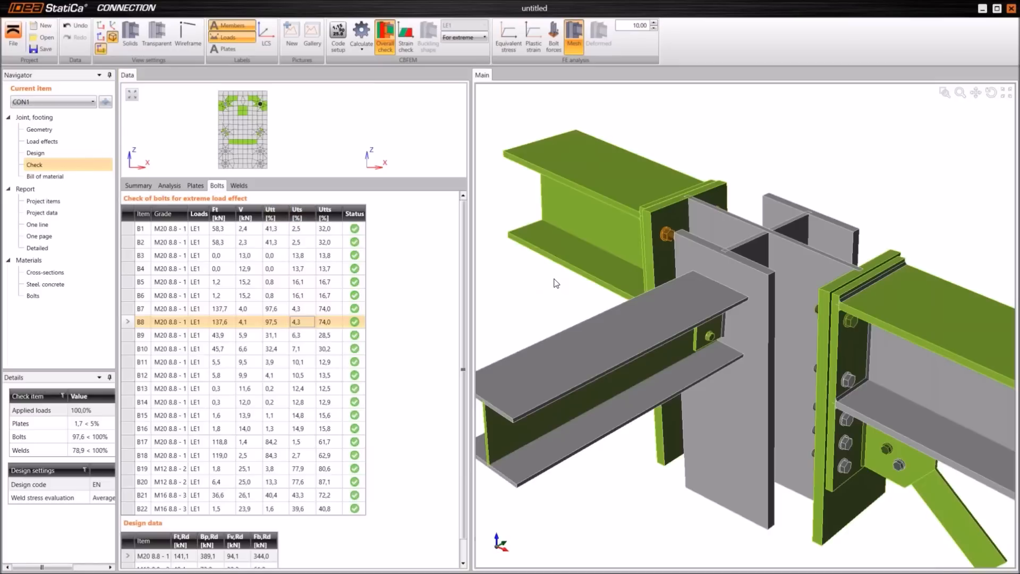
pyautogui.scroll(-2, 556, 284)
pyautogui.moveTo(659, 290); pyautogui.dragTo(686, 330, button='right')
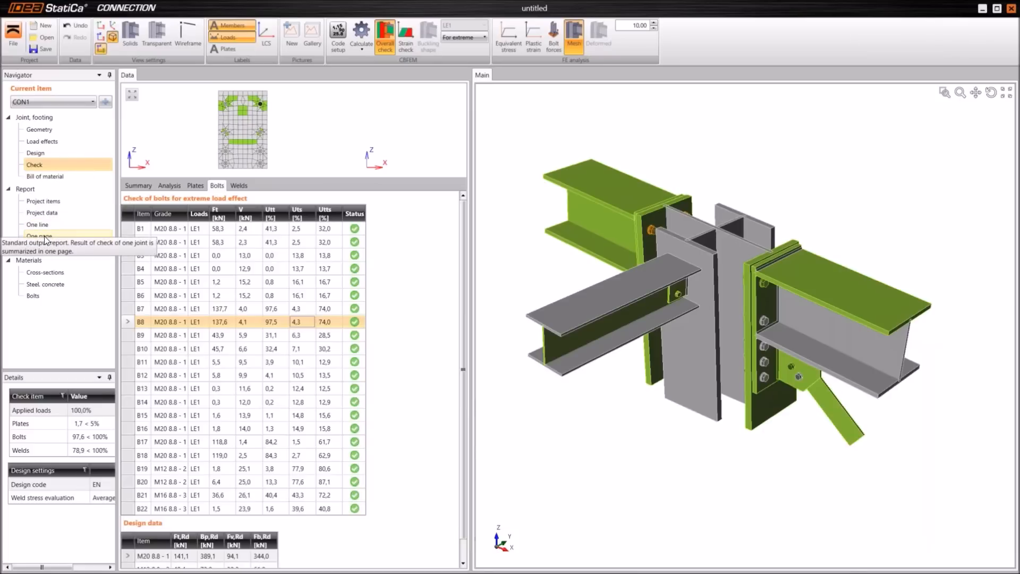
# Review the one-line and one-page reports, giving the report preview more width.
pyautogui.click(73, 226)
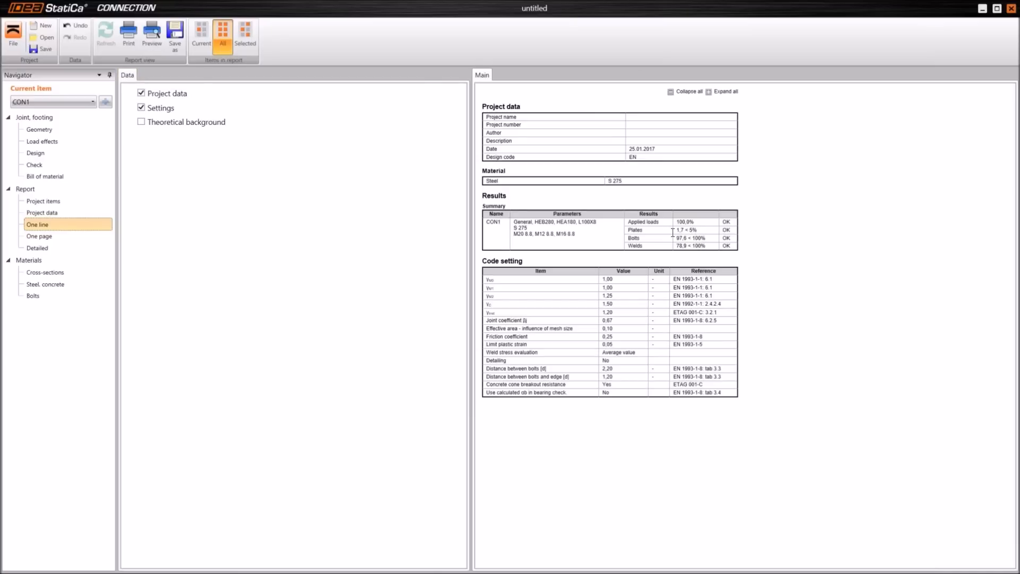
pyautogui.keyDown('ctrl'); pyautogui.scroll(1, 721, 251); pyautogui.keyUp('ctrl')
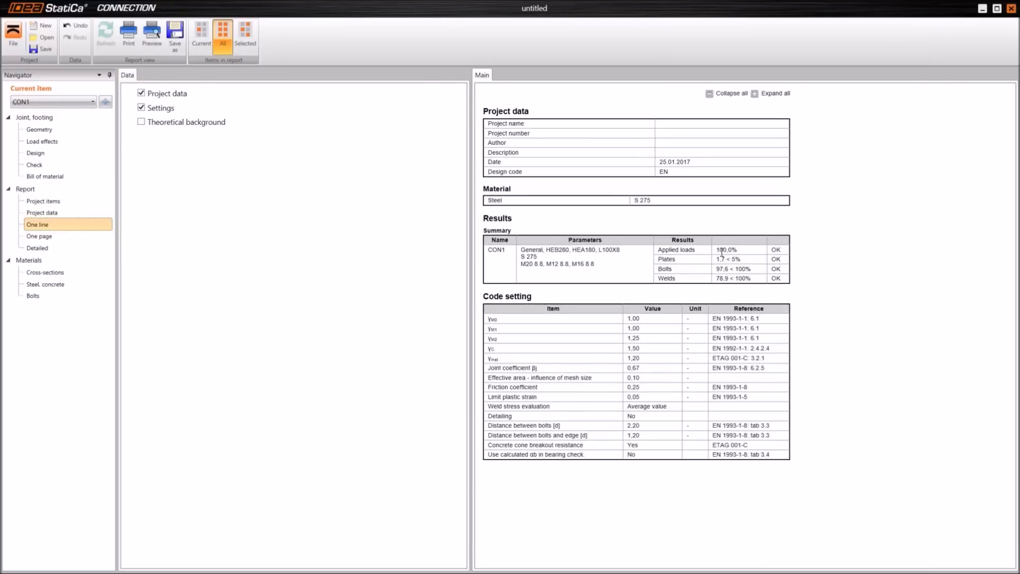
pyautogui.click(59, 239)
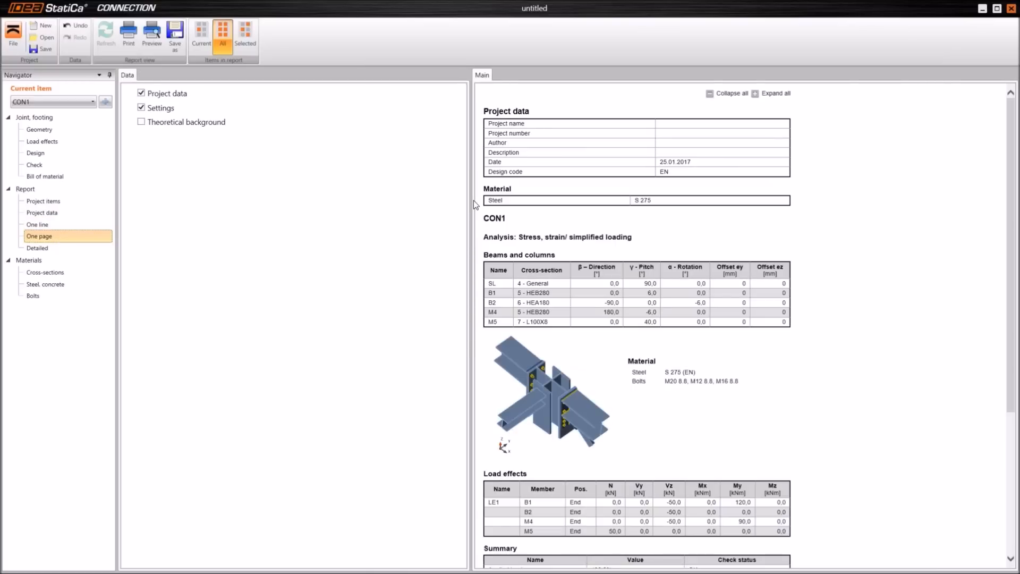
pyautogui.moveTo(474, 200); pyautogui.dragTo(320, 202)
pyautogui.scroll(-4, 468, 259)
pyautogui.scroll(4, 467, 258)
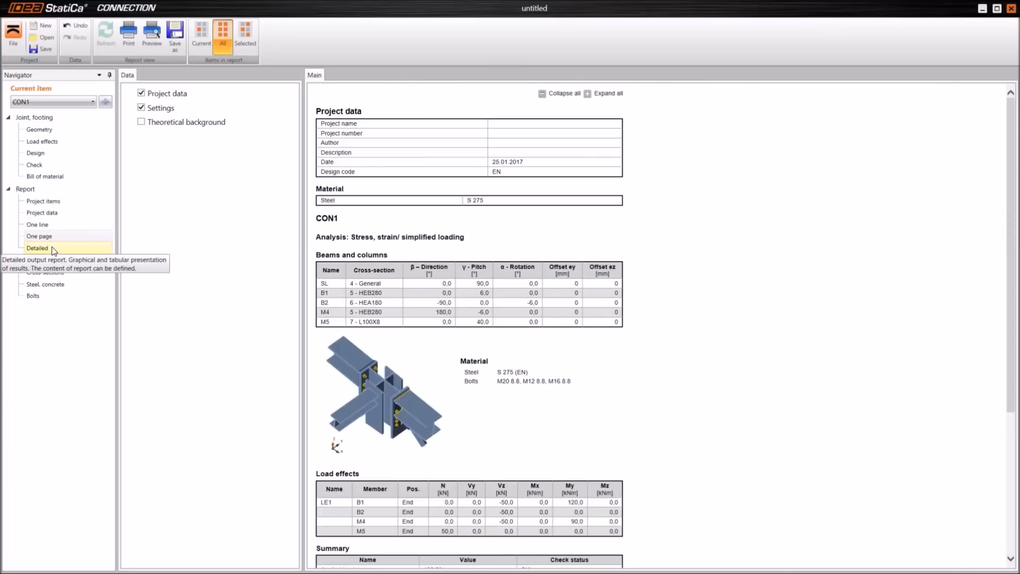
# Add the bill of material with drawings to the detailed report and regenerate it.
pyautogui.click(37, 249)
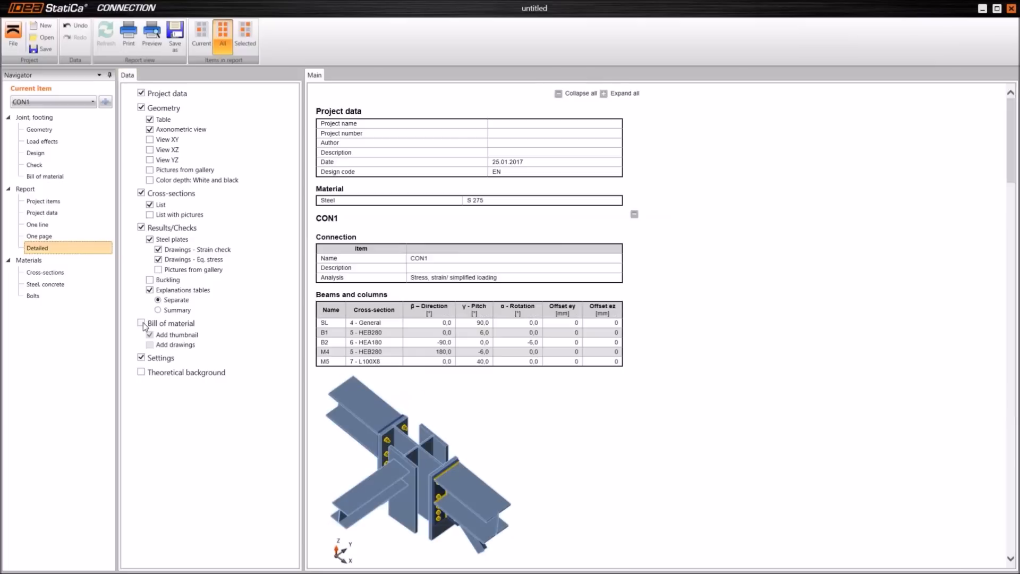
pyautogui.click(141, 323)
pyautogui.click(151, 346)
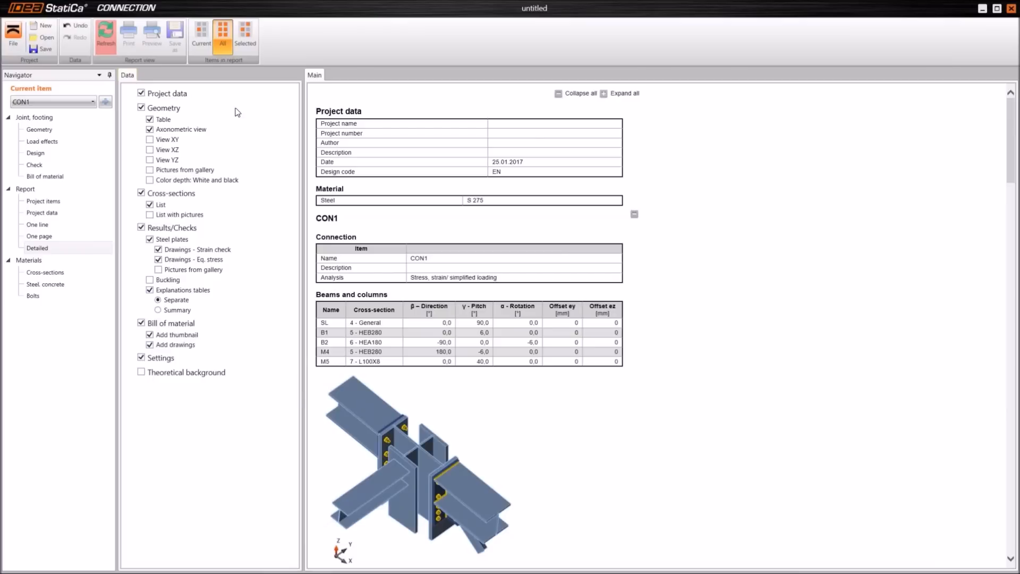
pyautogui.click(105, 41)
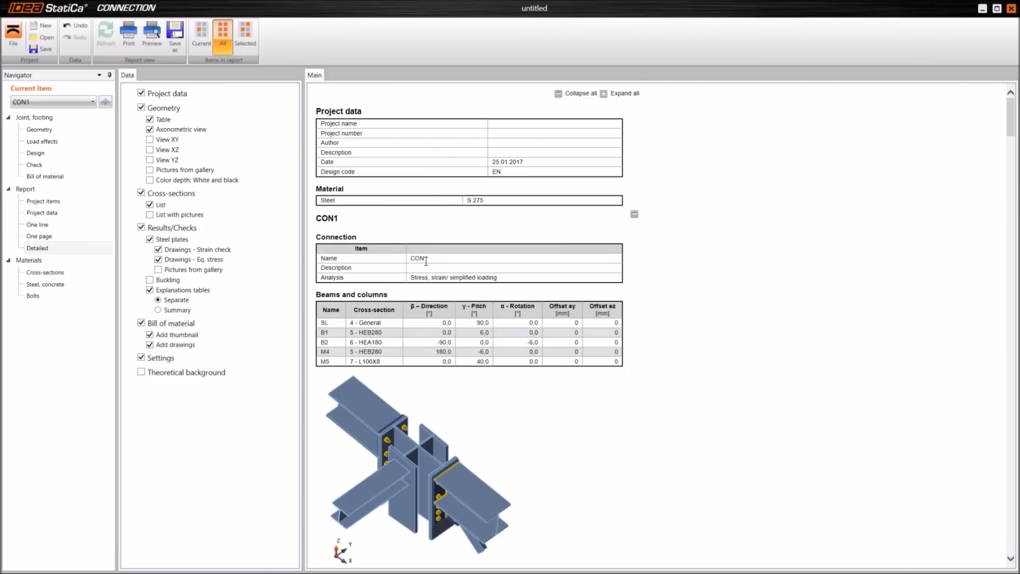
# Examine the detailed report from the geometry and check results through the bill of material and plate drawings to the code settings.
pyautogui.scroll(-5, 393, 331)
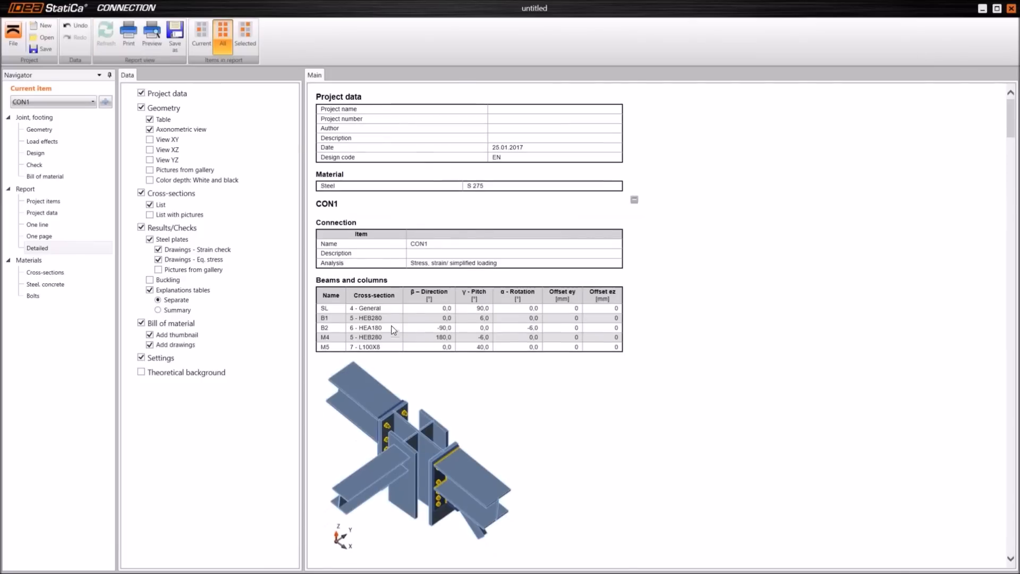
pyautogui.scroll(-2, 391, 301)
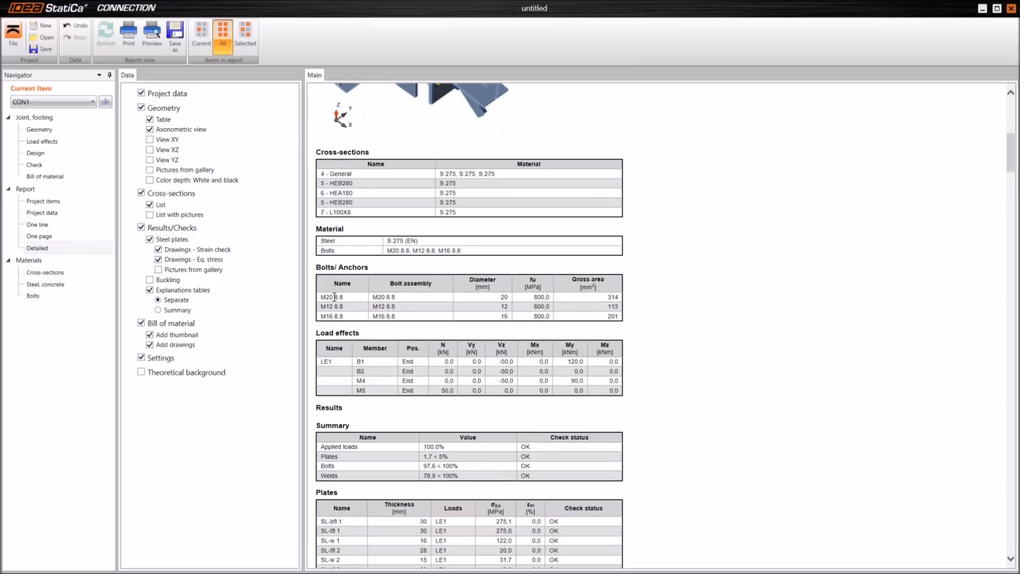
pyautogui.scroll(-8, 407, 363)
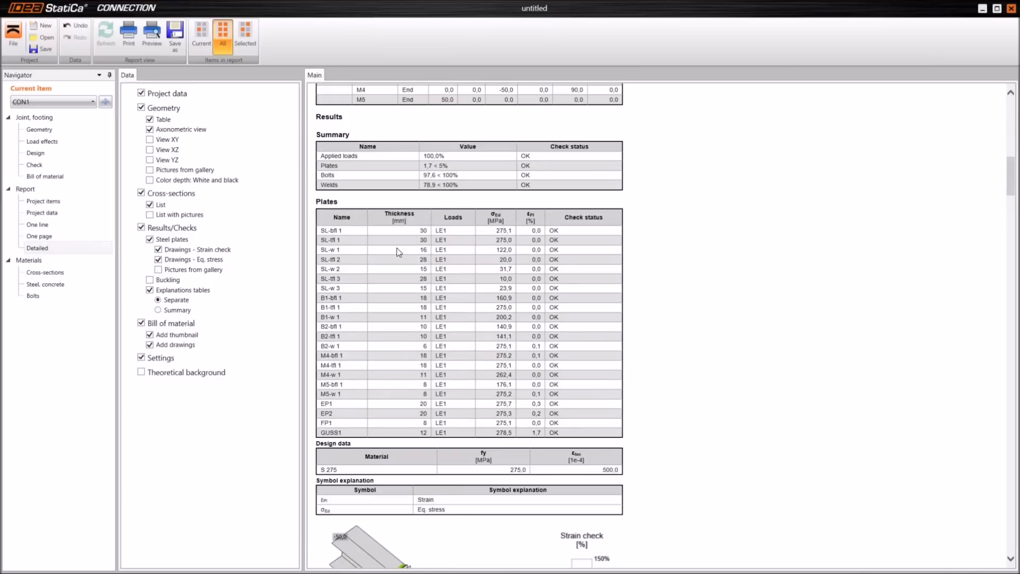
pyautogui.scroll(-10, 399, 252)
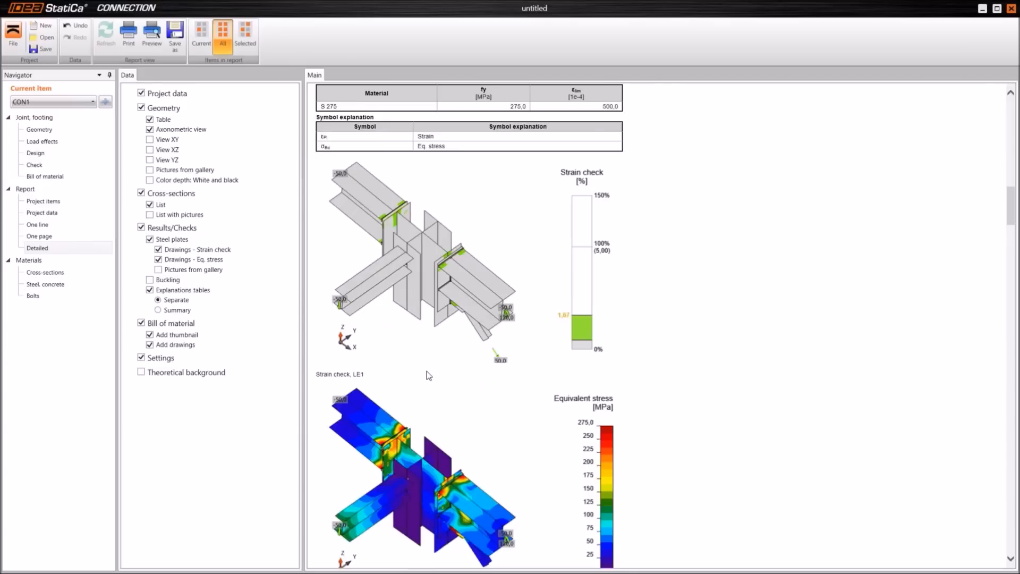
pyautogui.scroll(-10, 428, 375)
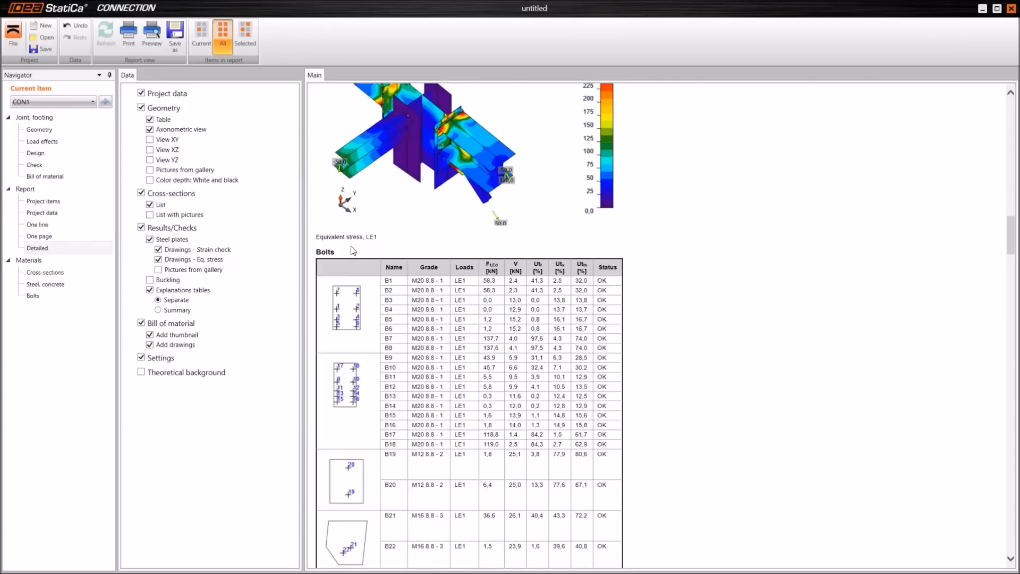
pyautogui.scroll(-10, 376, 285)
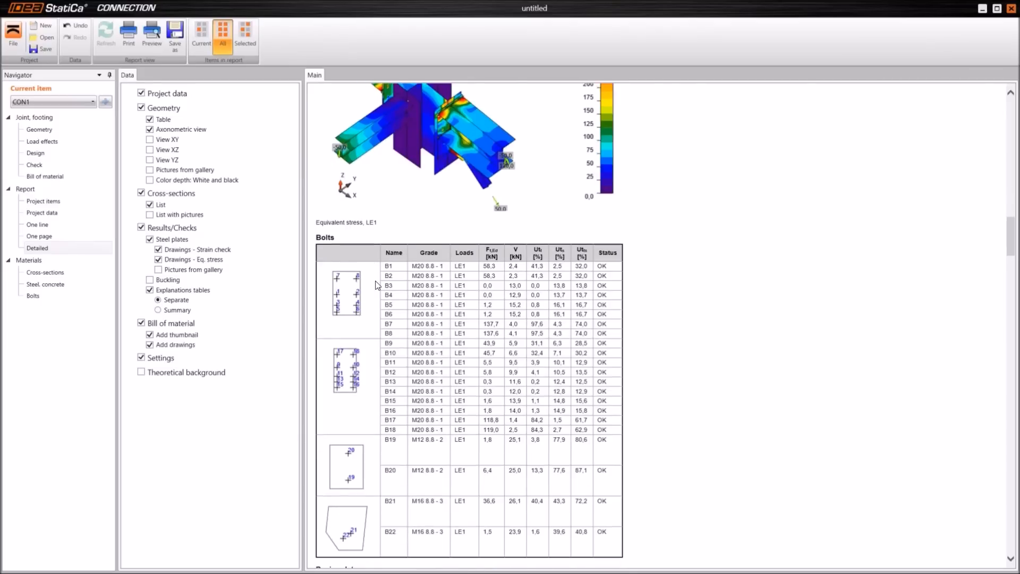
pyautogui.scroll(-6, 364, 392)
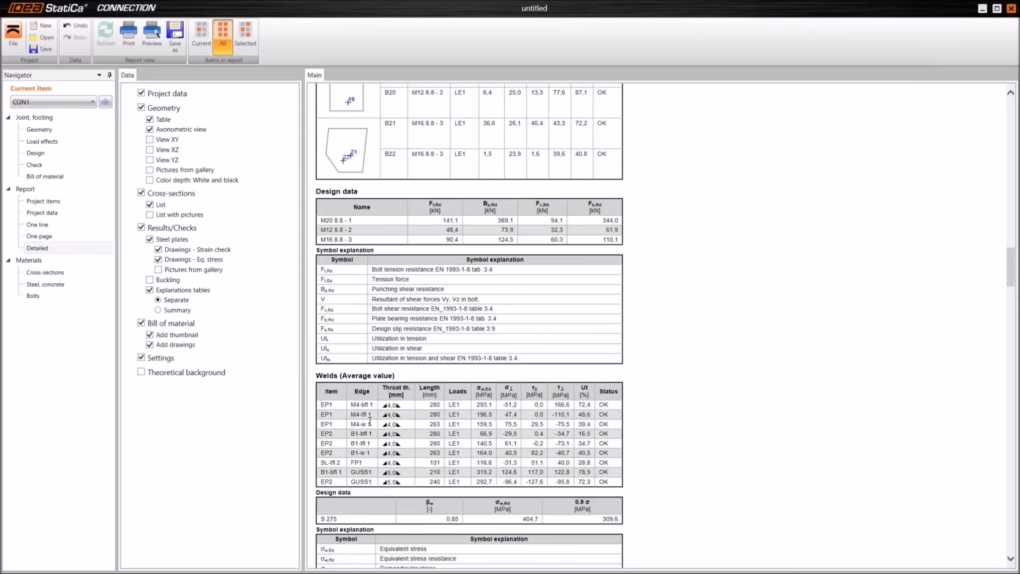
pyautogui.scroll(-10, 382, 414)
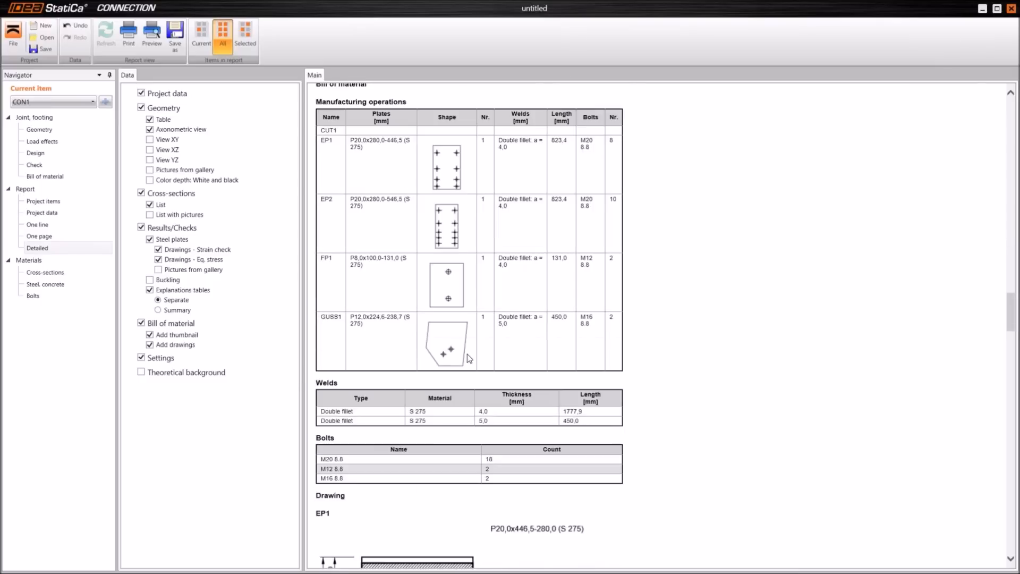
pyautogui.scroll(-8, 477, 311)
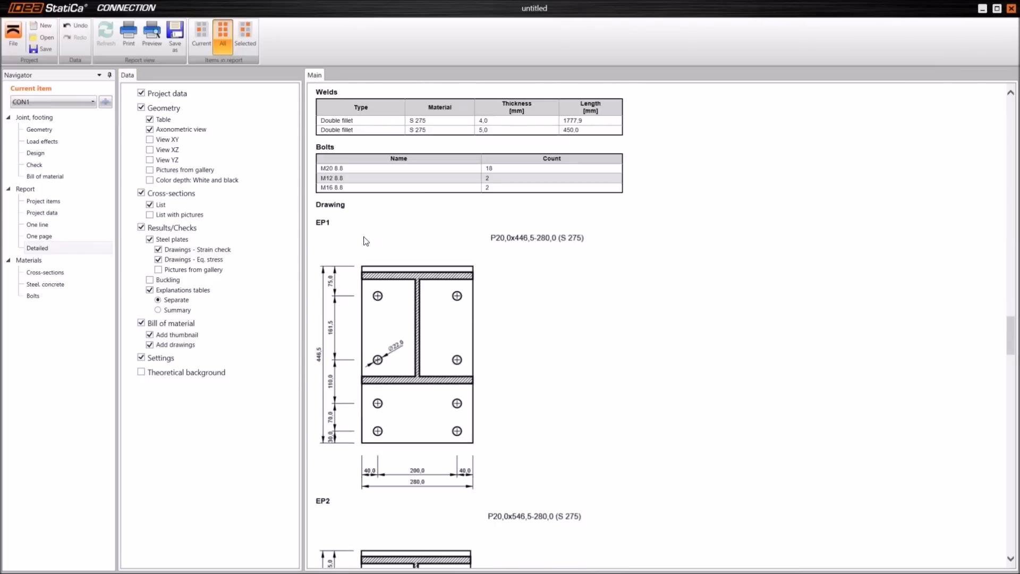
pyautogui.scroll(-4, 407, 303)
pyautogui.scroll(-4, 410, 274)
pyautogui.scroll(-15, 408, 388)
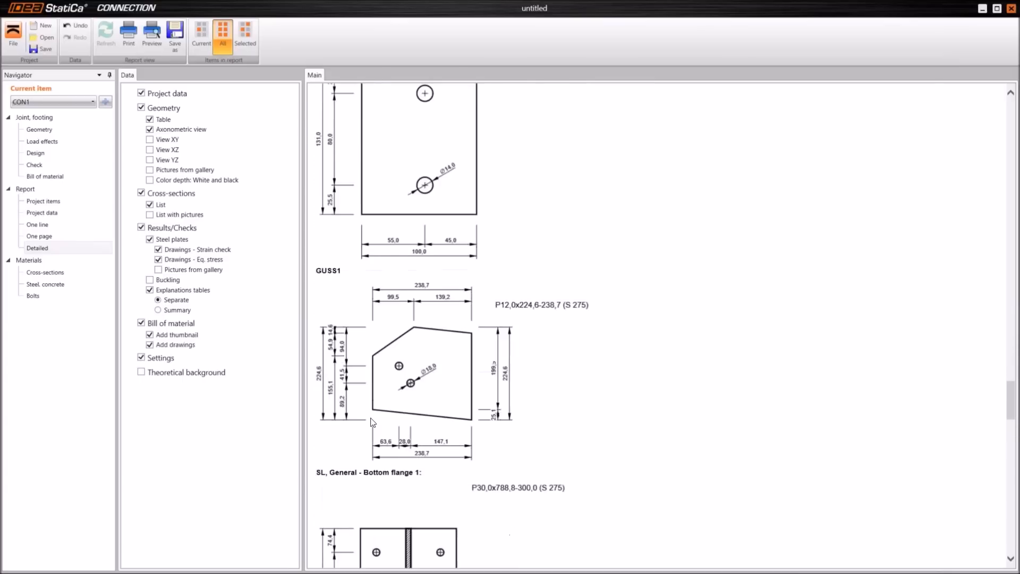
pyautogui.scroll(-15, 377, 420)
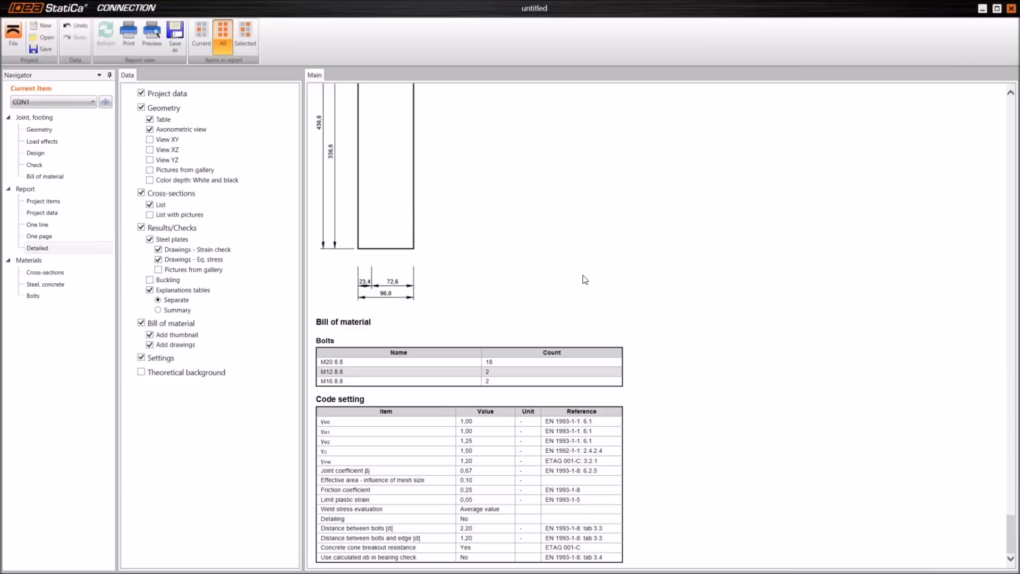
pyautogui.scroll(10, 606, 287)
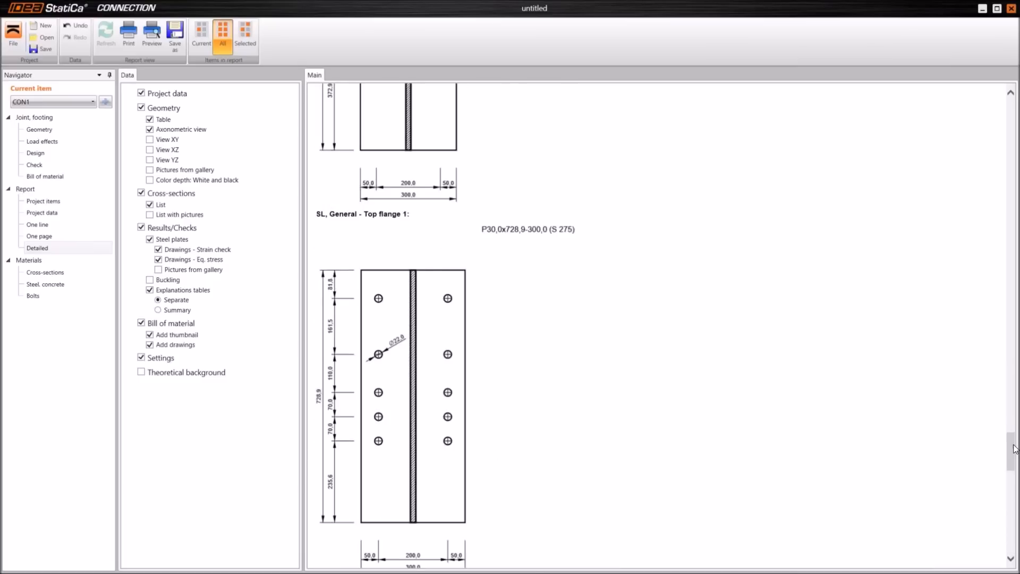
pyautogui.scroll(15, 1015, 332)
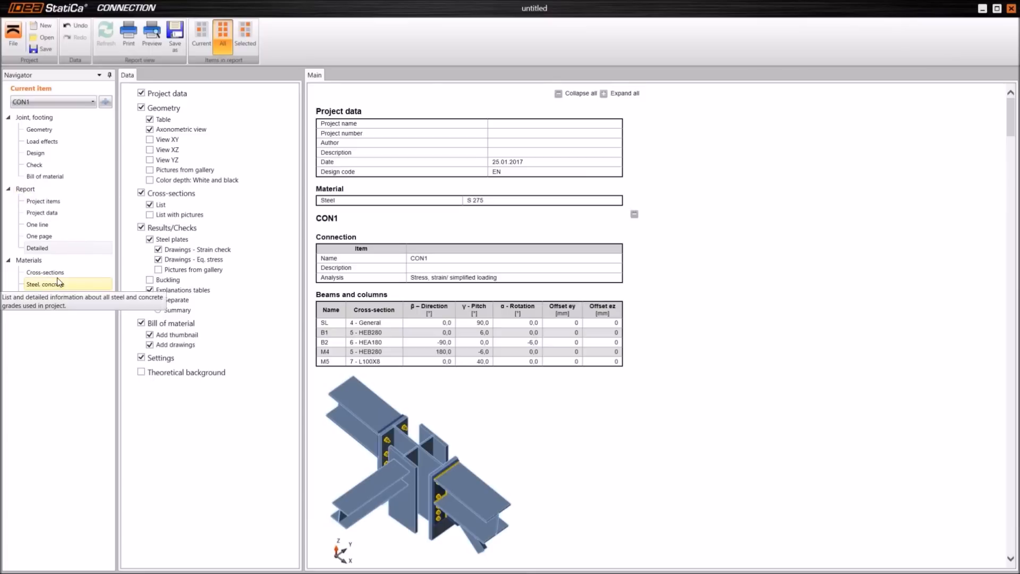
# Change the analysis type of project item CON1 to Stiffness and set member M4 as the analysed member.
pyautogui.click(53, 202)
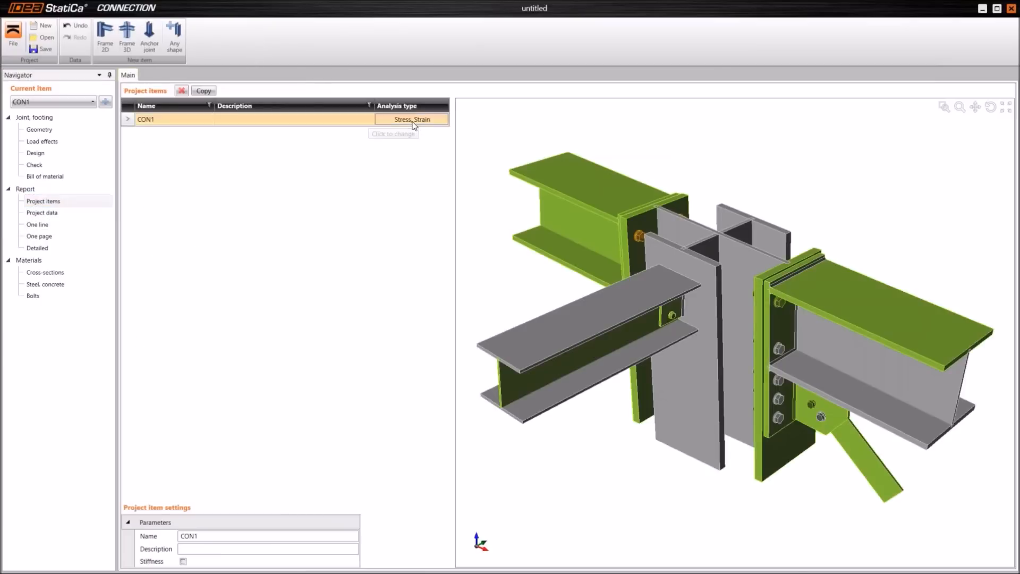
pyautogui.click(412, 120)
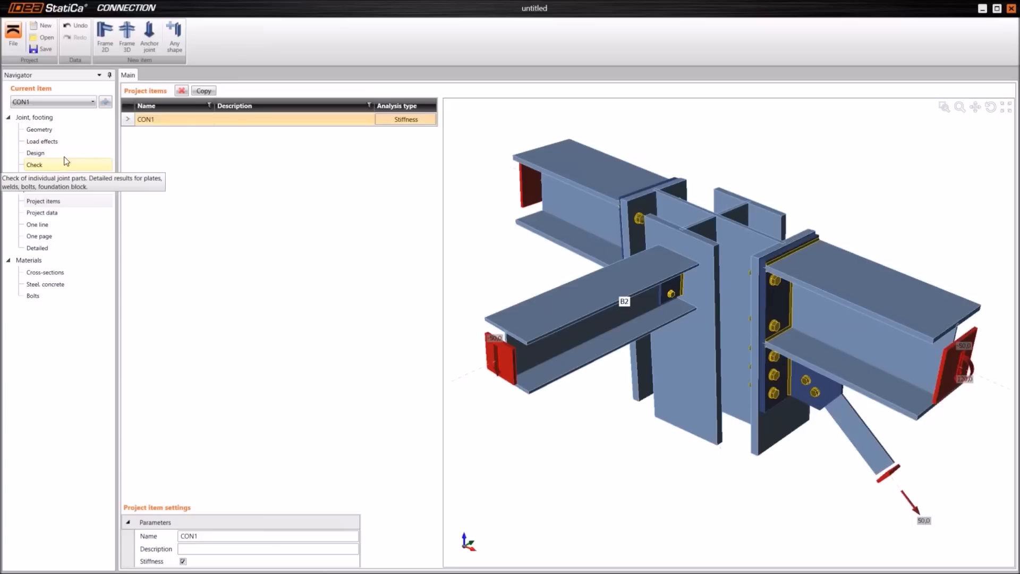
pyautogui.click(48, 132)
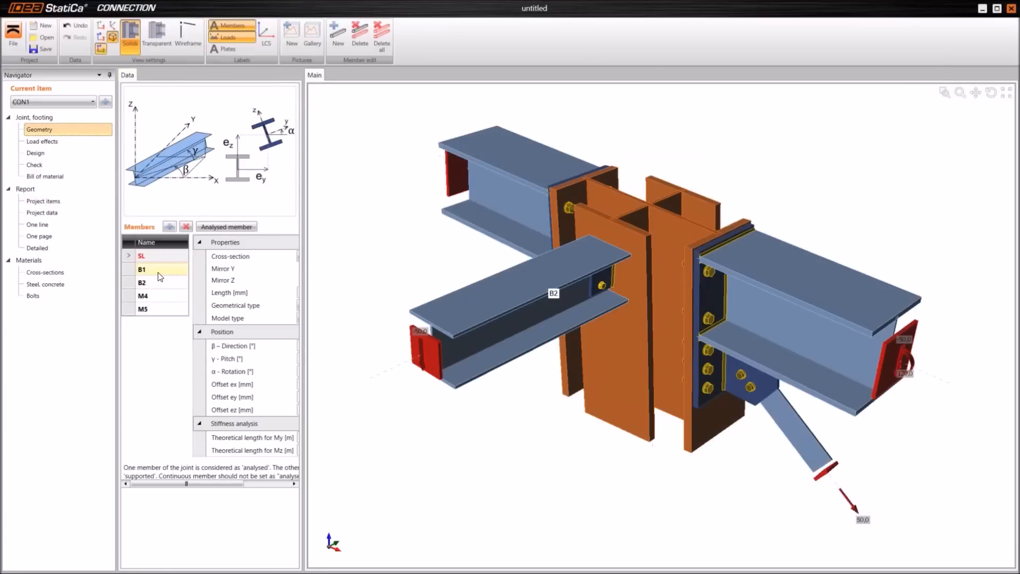
pyautogui.click(157, 308)
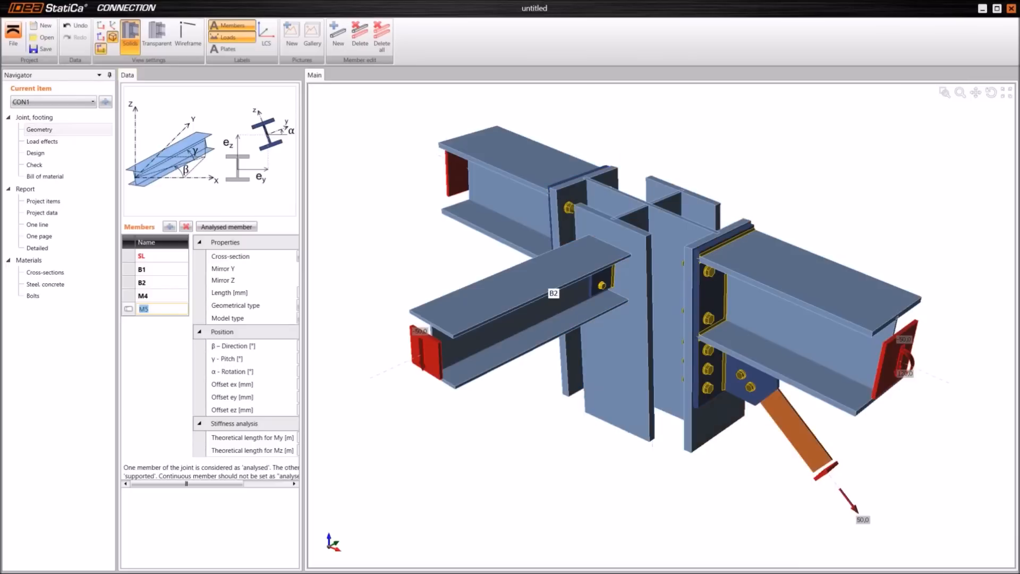
pyautogui.click(161, 296)
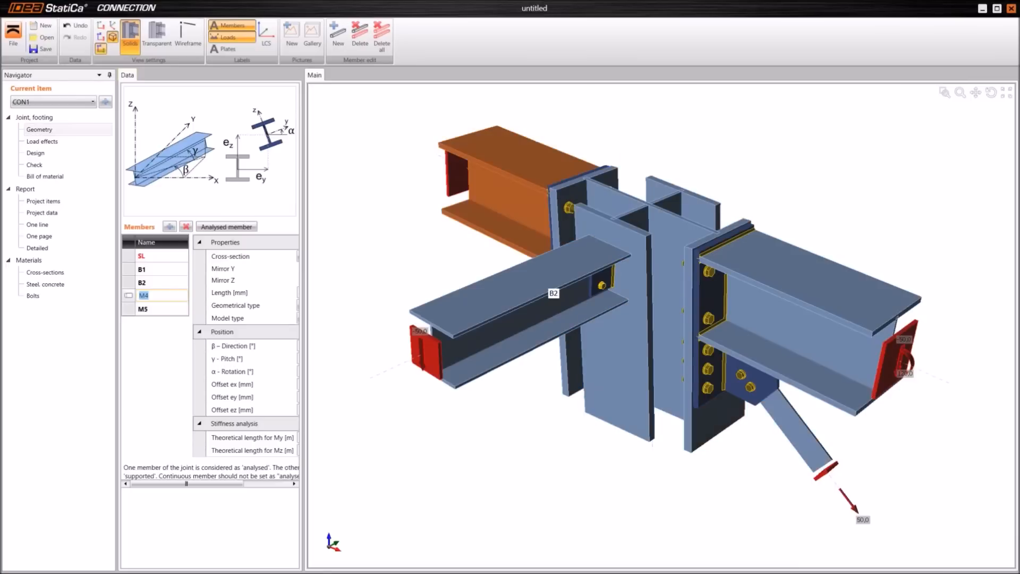
pyautogui.click(227, 228)
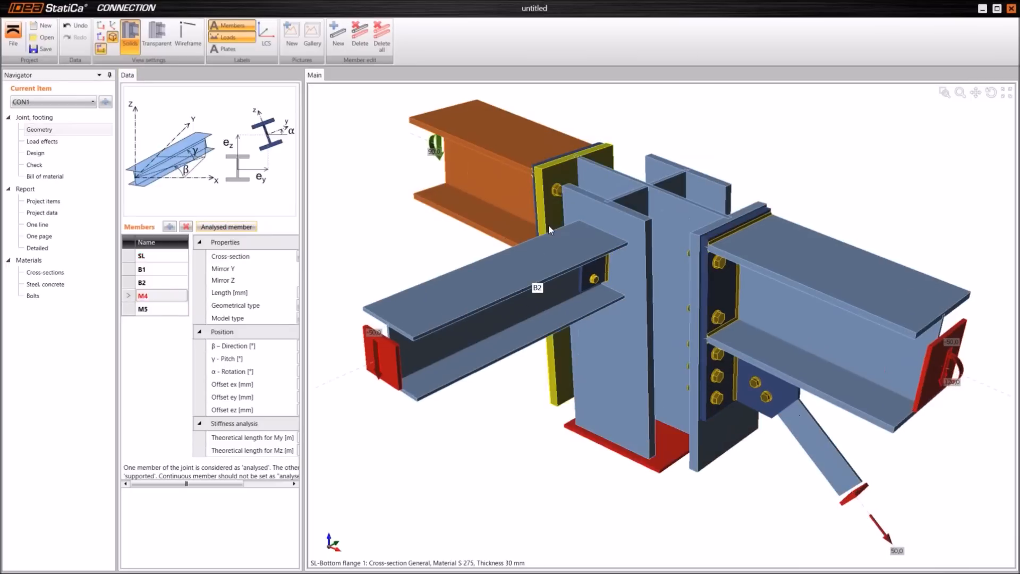
# Inspect the support arrangement of the joint and calculate the stiffness check for member M4.
pyautogui.scroll(-2, 548, 225)
pyautogui.moveTo(579, 278); pyautogui.dragTo(675, 265, button='right')
pyautogui.moveTo(452, 179); pyautogui.dragTo(436, 183, button='right')
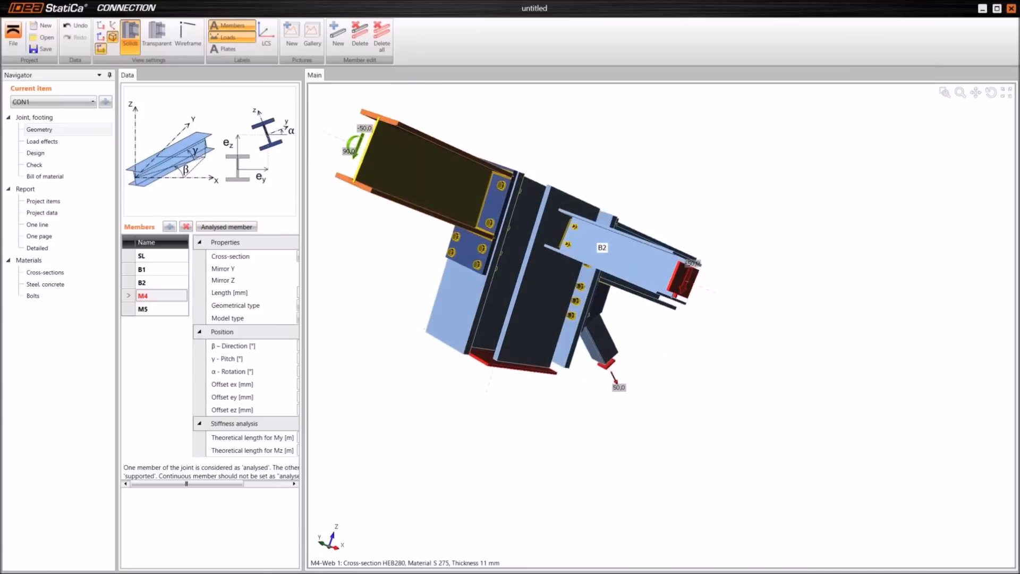
pyautogui.click(56, 165)
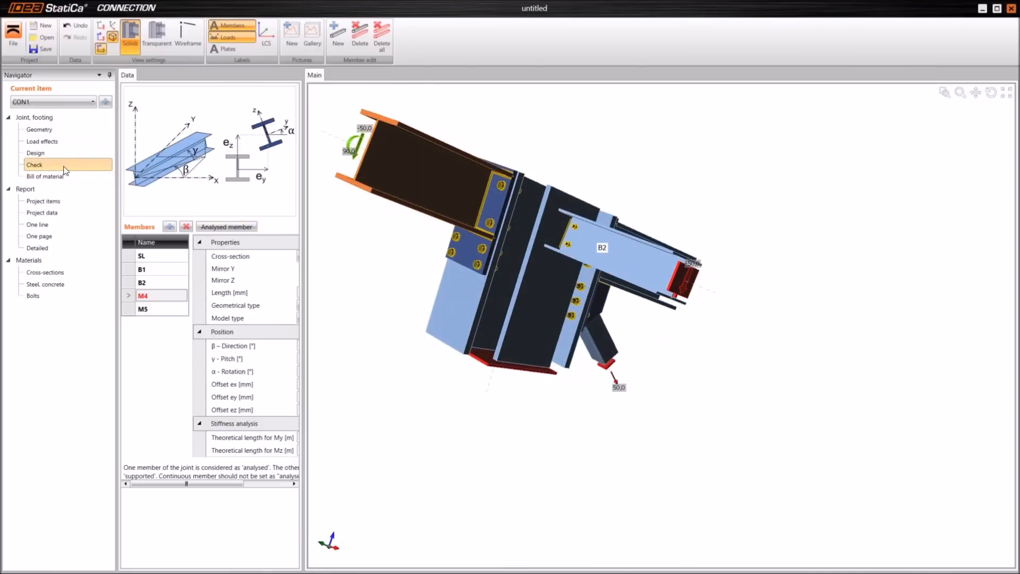
pyautogui.click(362, 48)
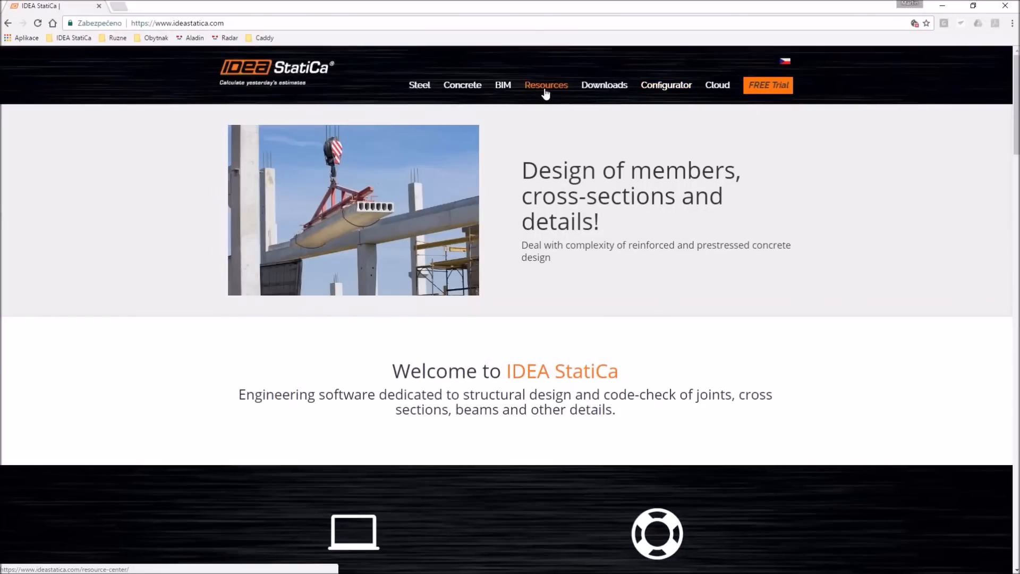
# Switch to the IDEA StatiCa website in the browser and open the theoretical background from the steel resource center.
pyautogui.click(546, 87)
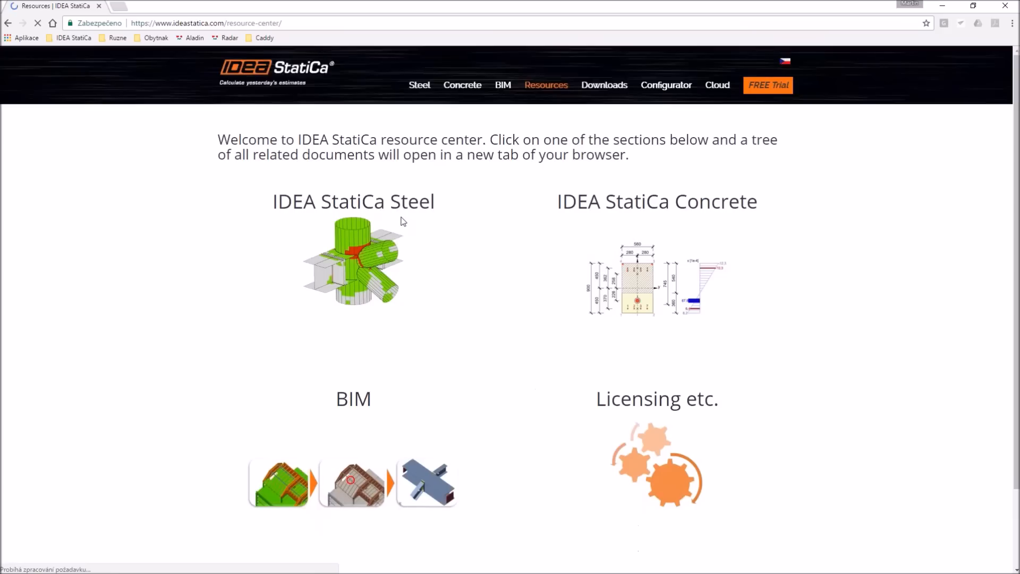
pyautogui.click(362, 259)
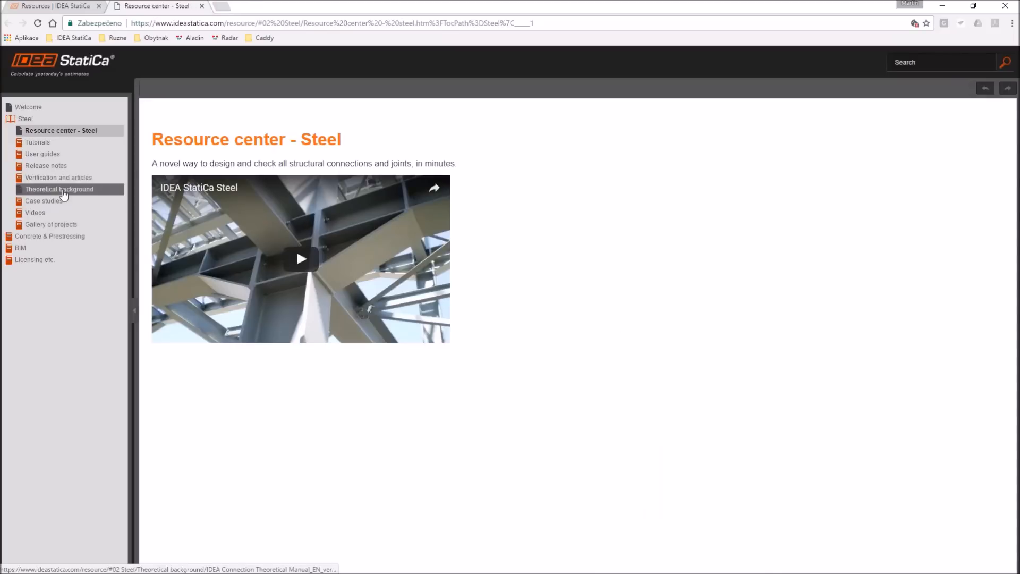
pyautogui.click(62, 191)
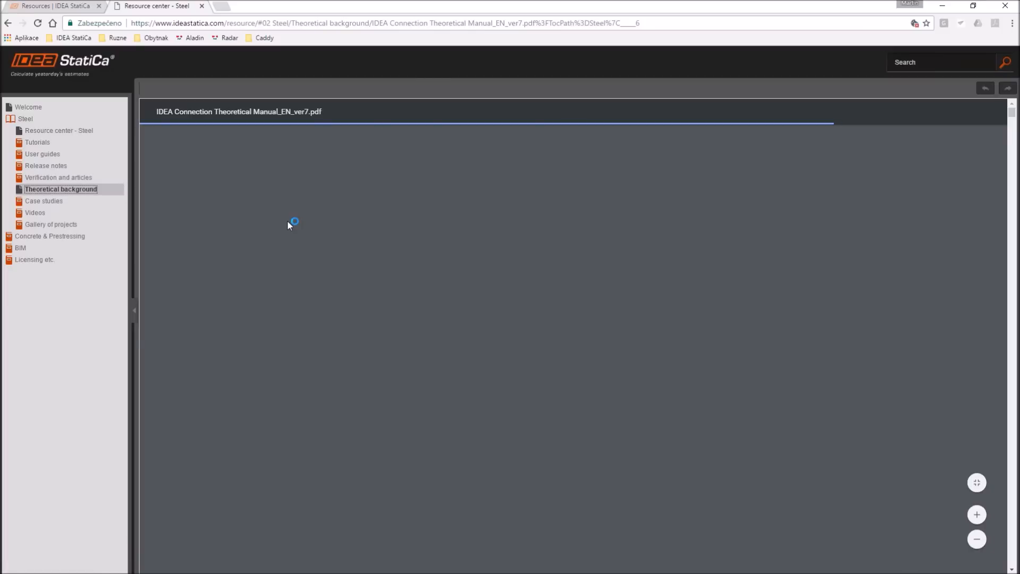
# Examine section 3.6 Stiffness analysis in the theoretical manual, from the member supports to the loads and diagram contents.
pyautogui.scroll(-4, 392, 287)
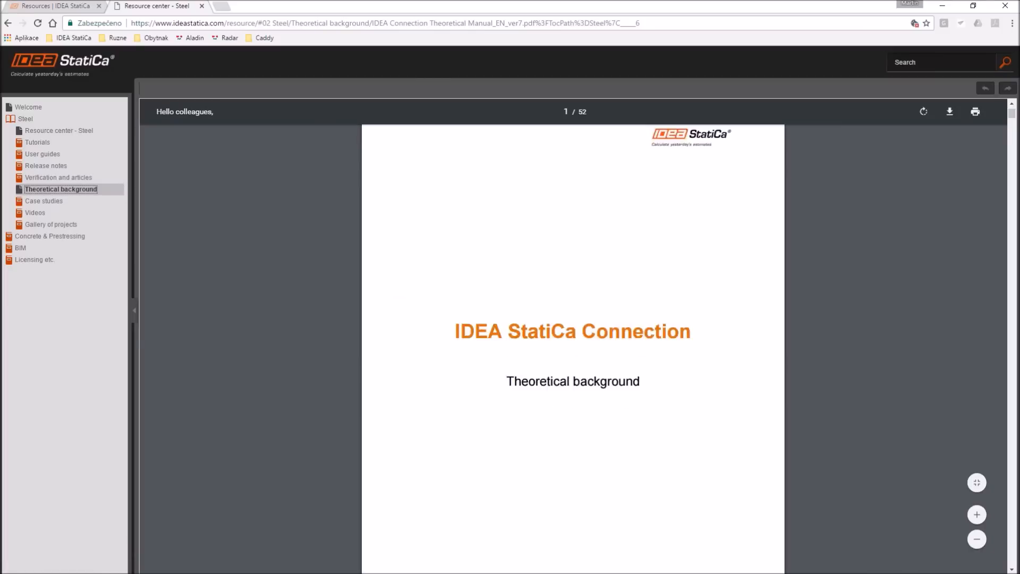
pyautogui.scroll(-5, 500, 460)
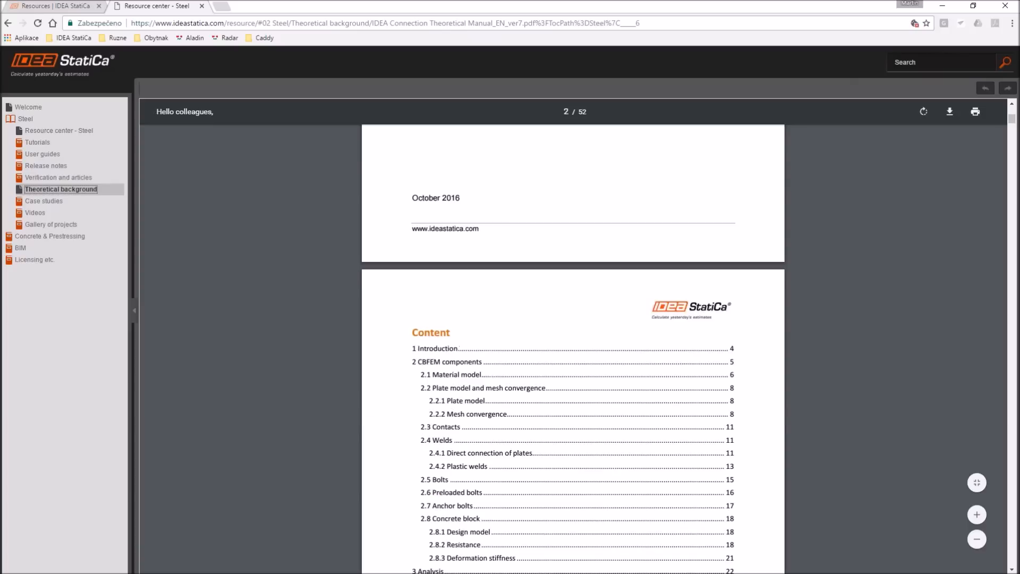
pyautogui.scroll(-2, 500, 460)
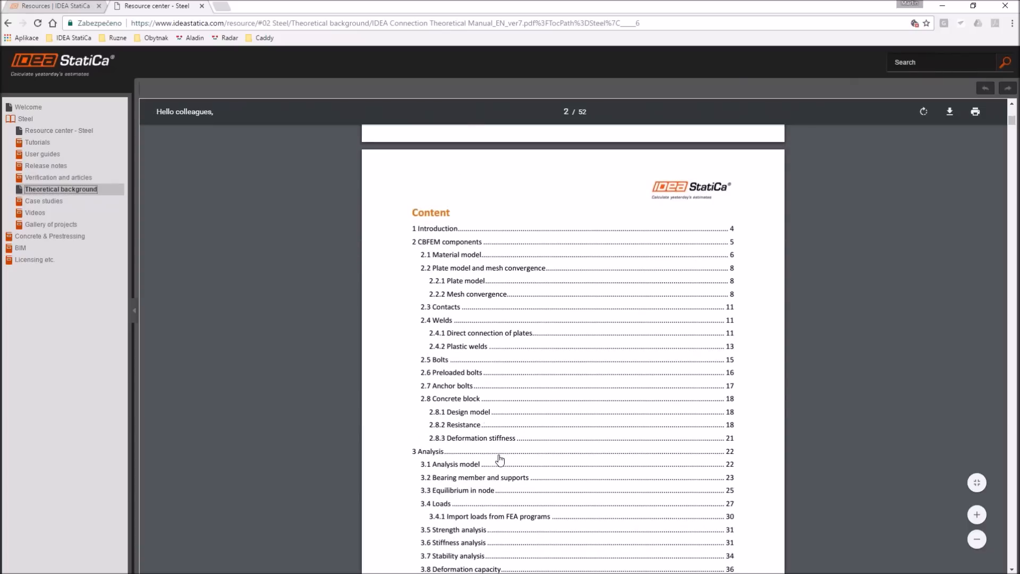
pyautogui.scroll(-1, 499, 460)
pyautogui.click(465, 495)
pyautogui.scroll(-6, 508, 359)
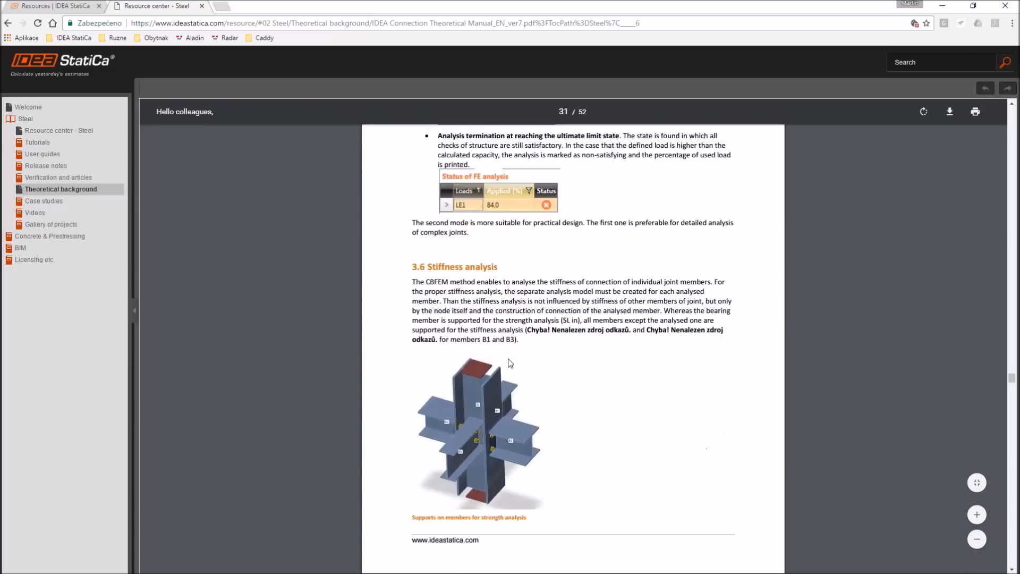
pyautogui.scroll(-8, 509, 366)
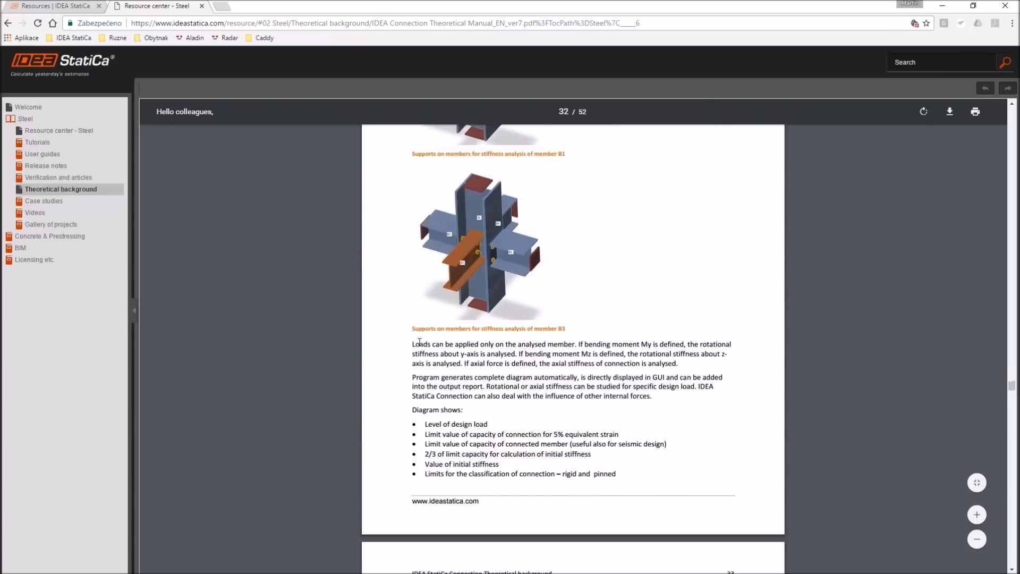
pyautogui.scroll(-5, 487, 389)
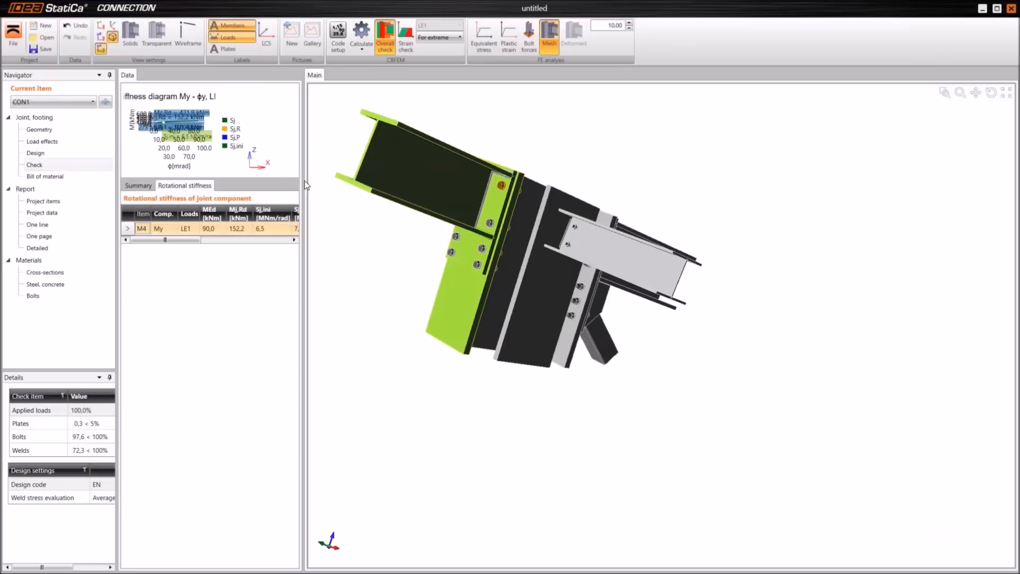
# Return to IDEA StatiCa Connection and enlarge the results area to examine M4's stiffness diagram and full rotational stiffness table.
pyautogui.moveTo(303, 181); pyautogui.dragTo(486, 180)
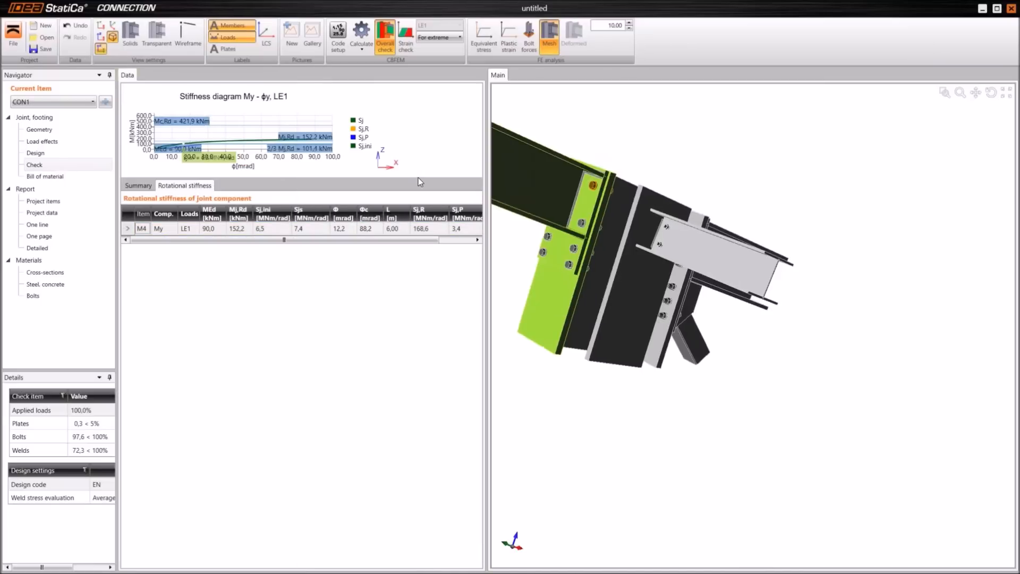
pyautogui.moveTo(418, 215); pyautogui.dragTo(420, 409)
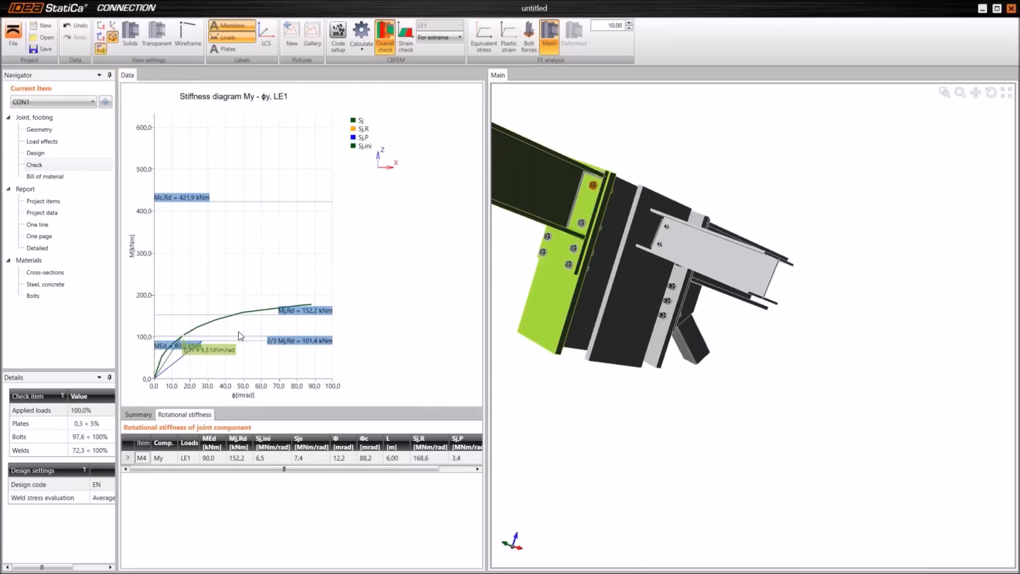
pyautogui.moveTo(487, 453); pyautogui.dragTo(570, 453)
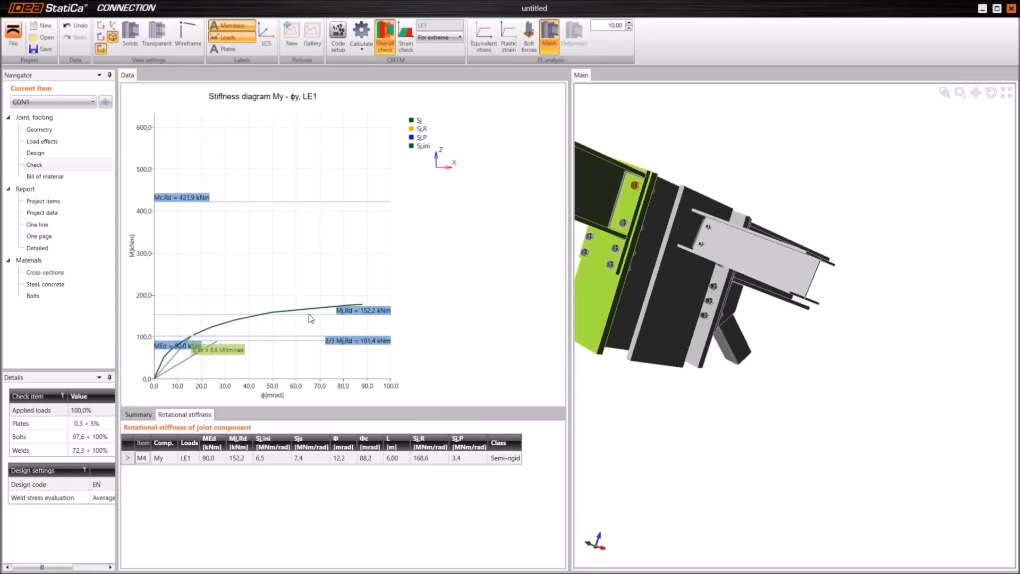
# Switch to the AutoCAD model 02 AS_link.dwg, run CONCHECK and specify the connection point at the ridge joint of the blue rafters.
pyautogui.scroll(1, 193, 342)
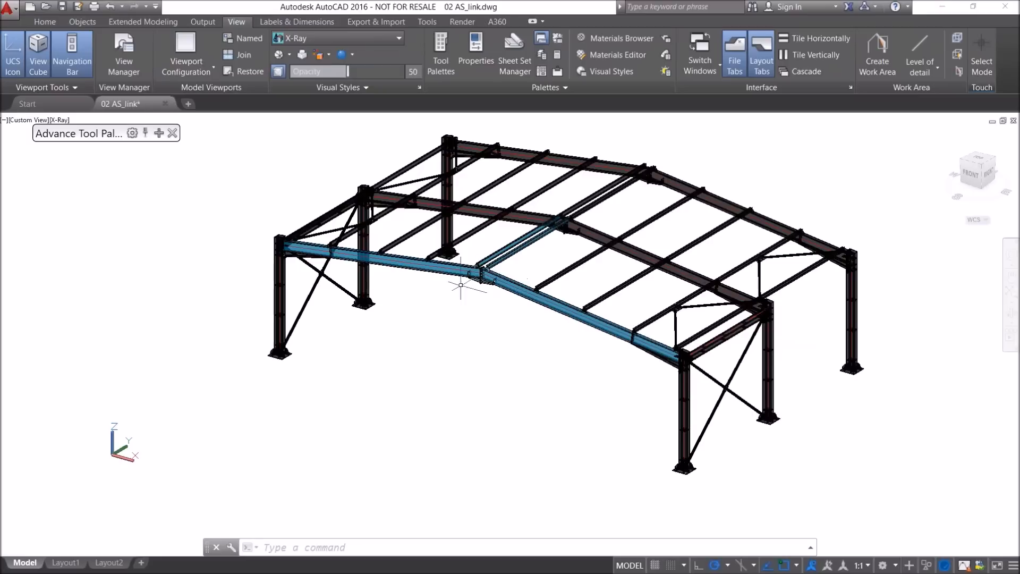
pyautogui.scroll(2, 487, 281)
pyautogui.scroll(2, 484, 273)
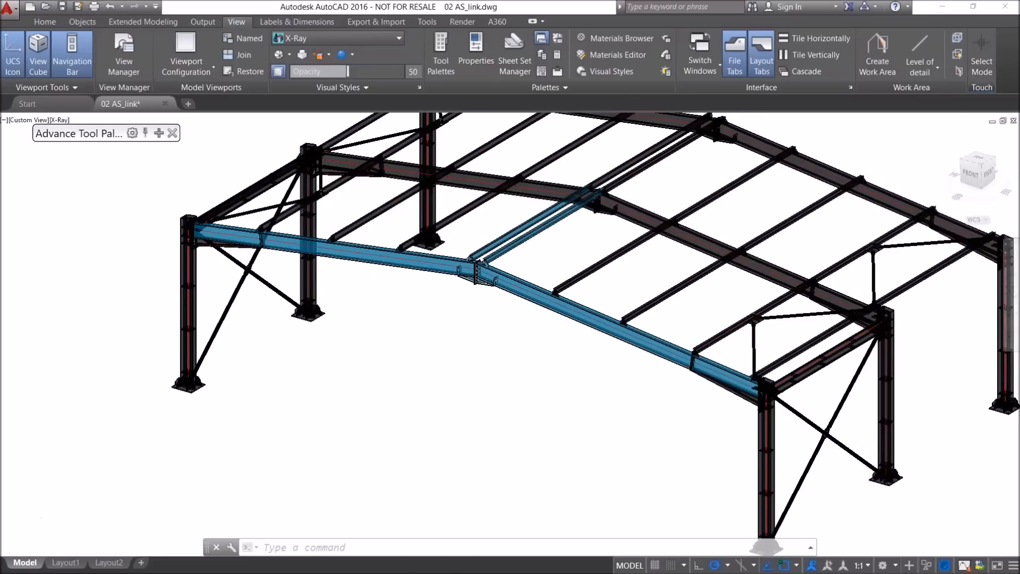
pyautogui.scroll(4, 476, 276)
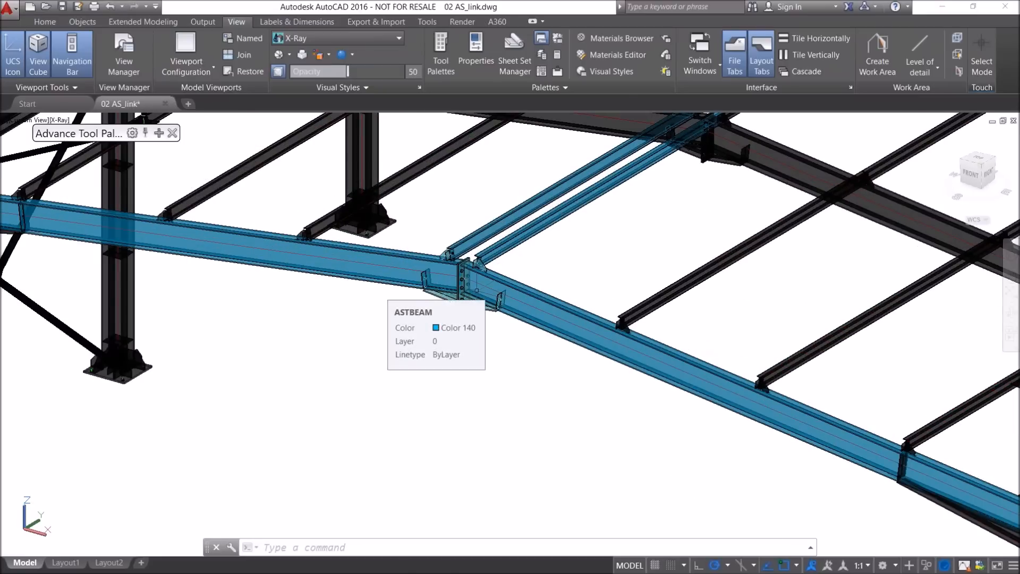
pyautogui.click(292, 551)
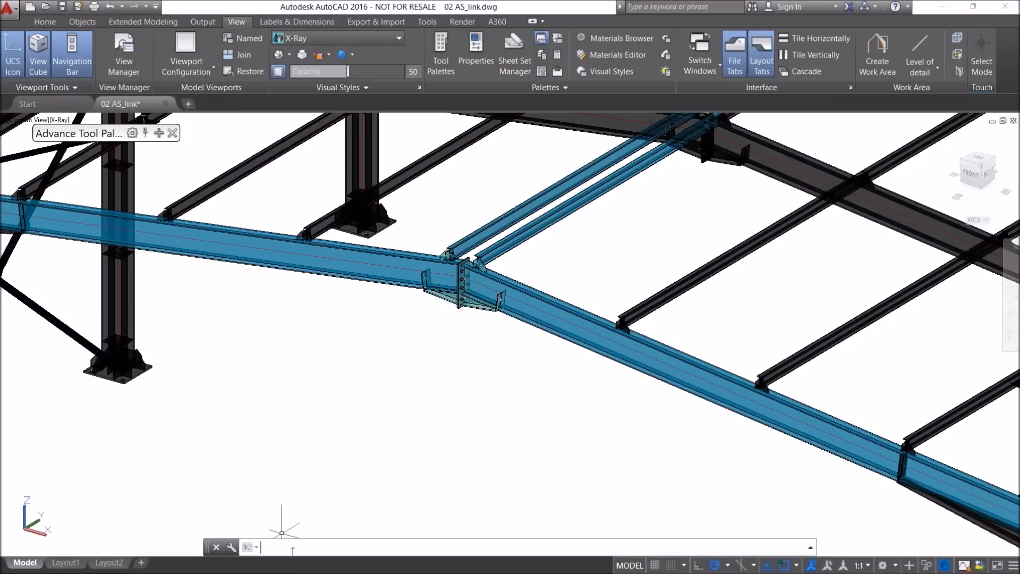
pyautogui.write('conc')
pyautogui.click(652, 436)
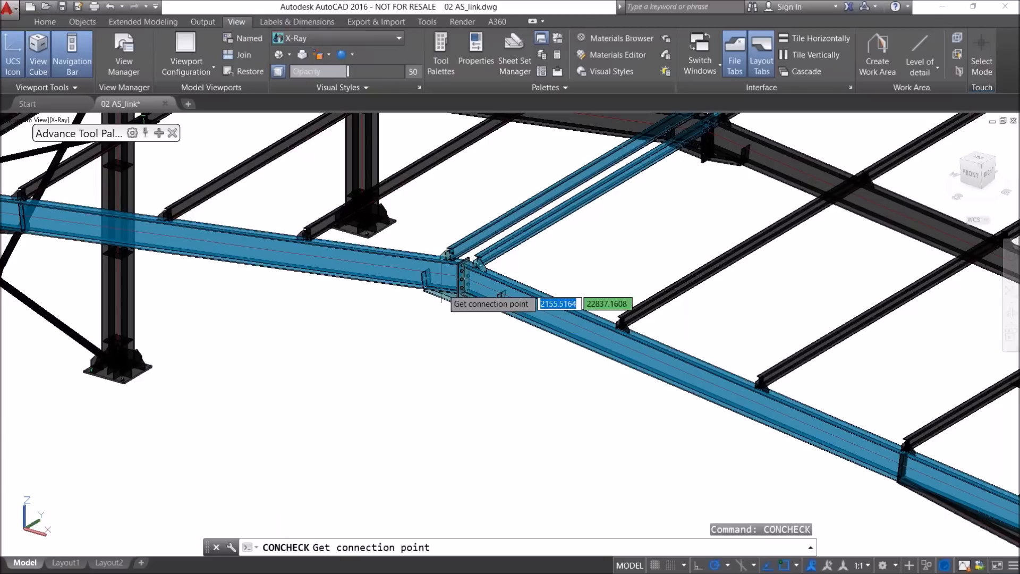
pyautogui.scroll(1, 447, 292)
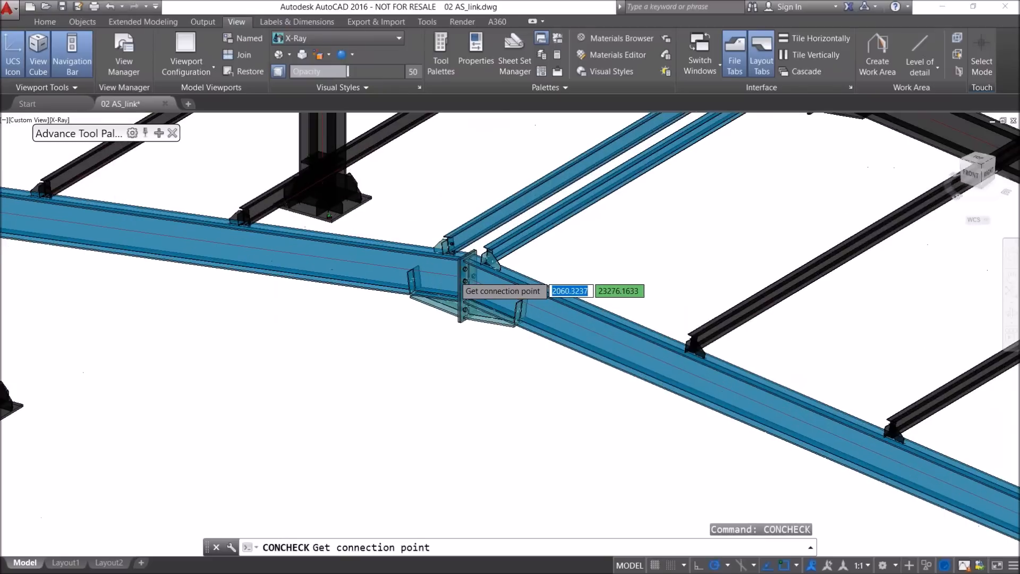
pyautogui.scroll(5, 458, 282)
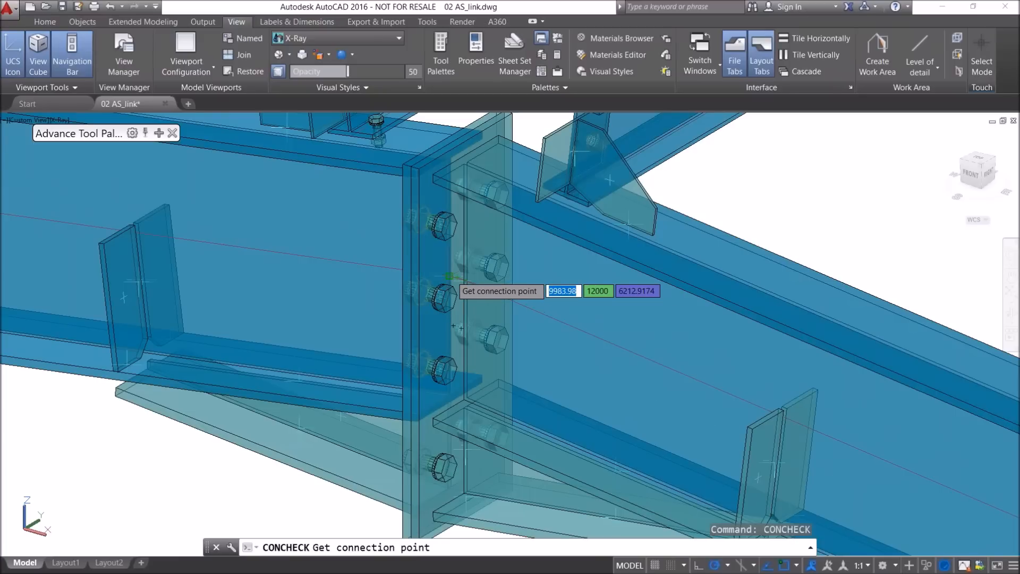
pyautogui.scroll(3, 451, 276)
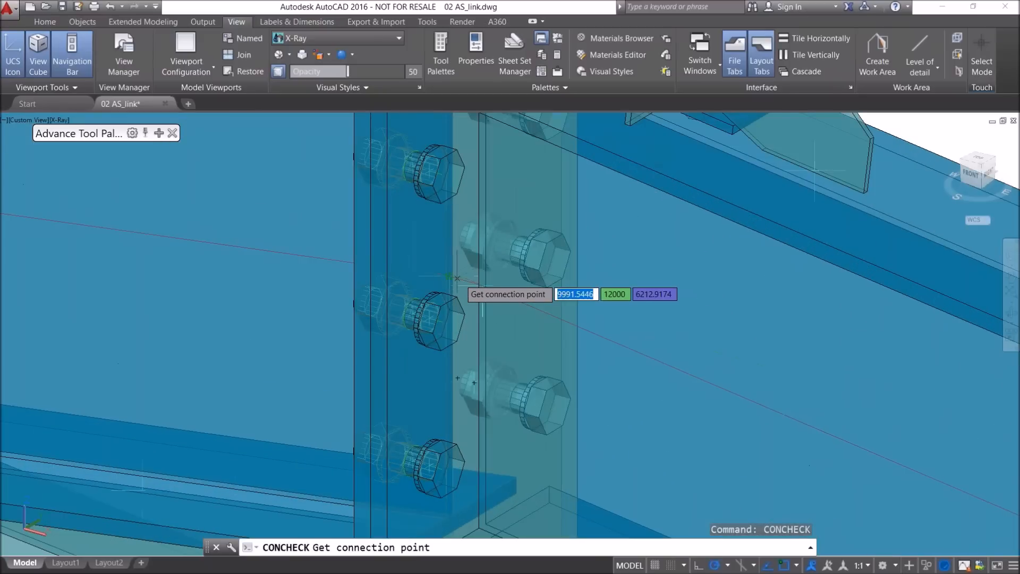
pyautogui.click(466, 278)
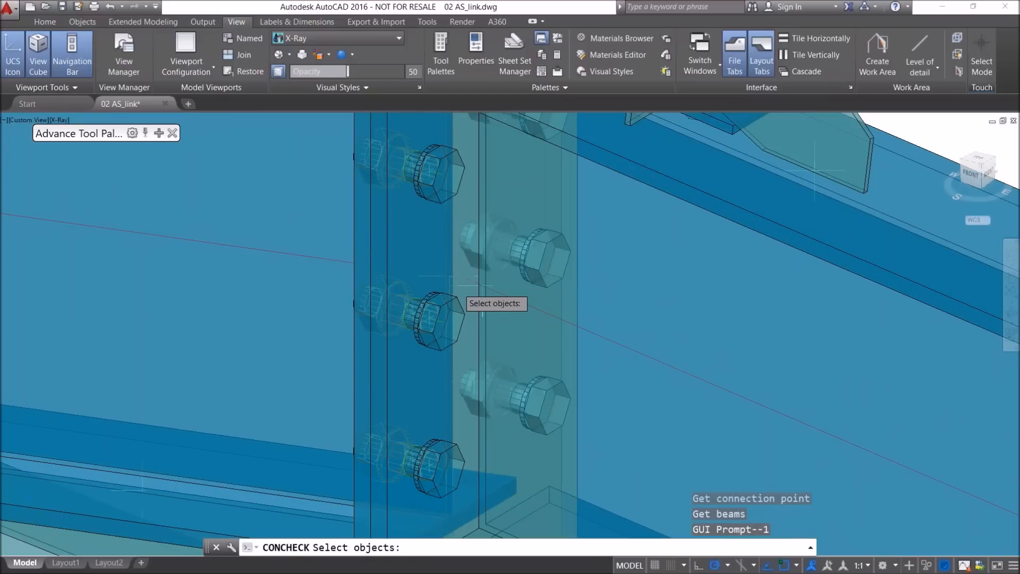
# Select the two rafters and the two purlins meeting at the ridge as the beams of the connection.
pyautogui.scroll(-4, 466, 278)
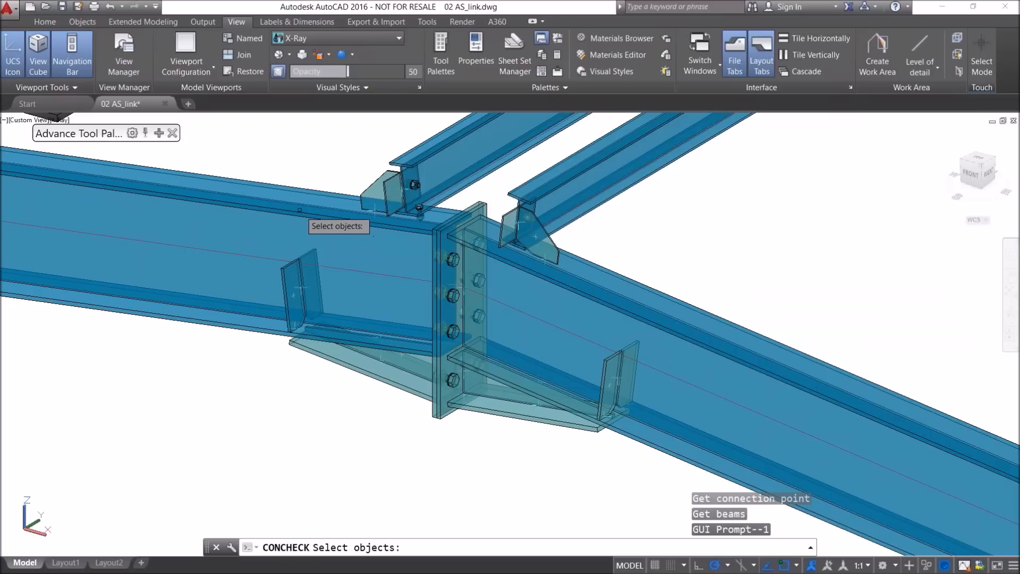
pyautogui.click(305, 217)
pyautogui.click(638, 295)
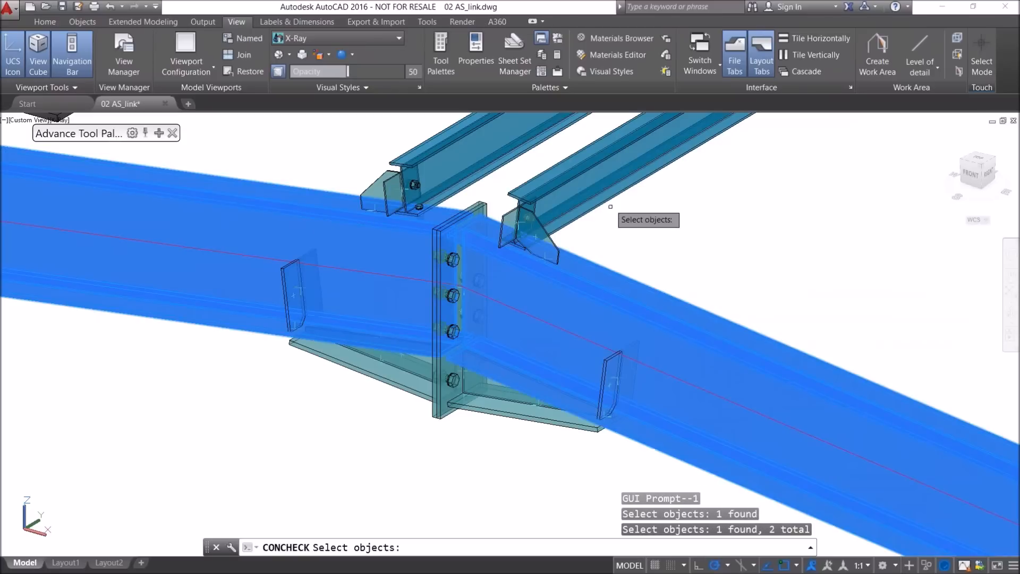
pyautogui.click(607, 194)
pyautogui.click(482, 171)
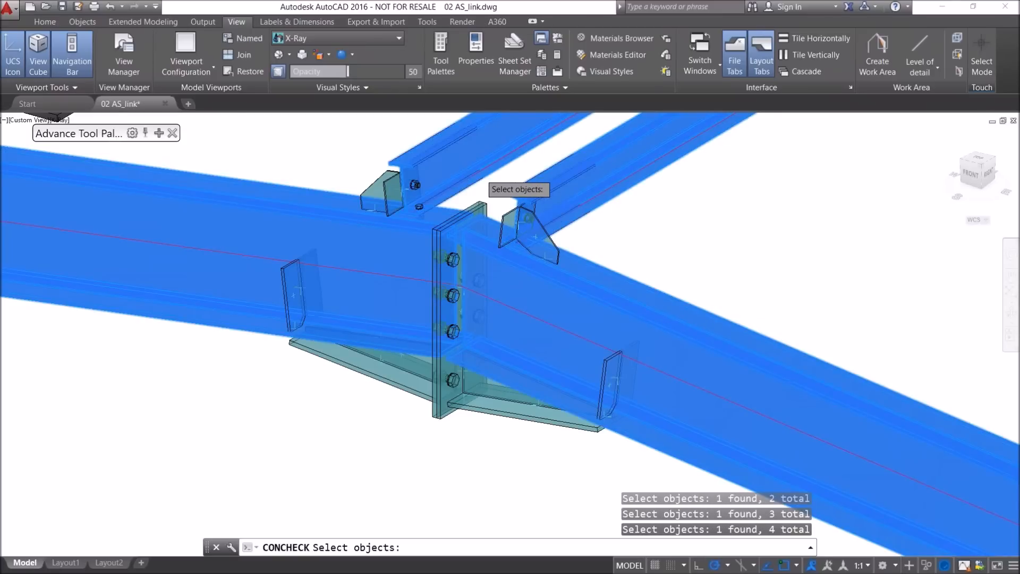
pyautogui.scroll(-5, 482, 171)
pyautogui.moveTo(467, 241); pyautogui.dragTo(474, 261, button='middle')
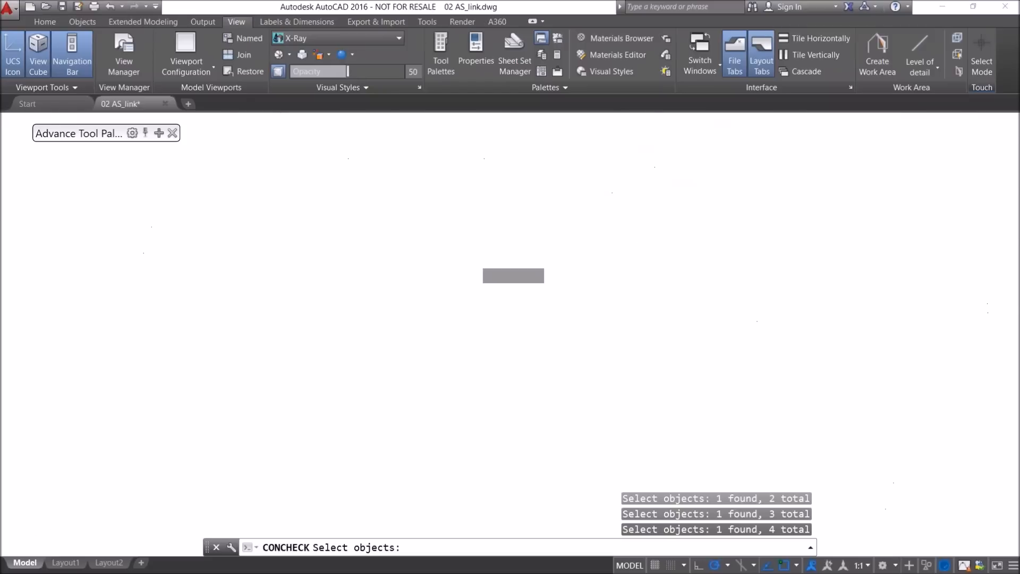
pyautogui.scroll(3, 469, 232)
pyautogui.press('Return')
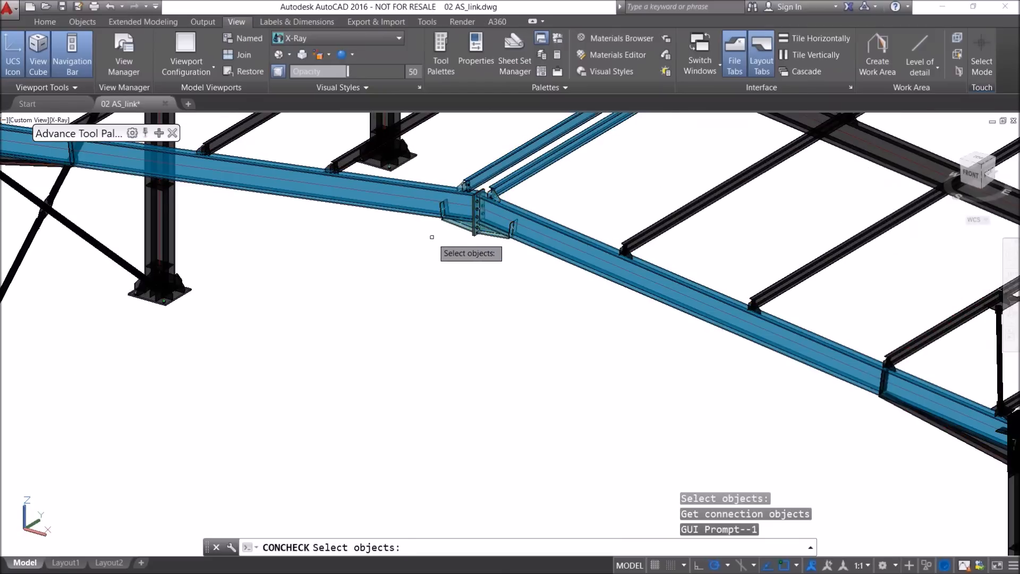
# Select all plates and bolts around the ridge joint as connection objects and transfer the joint to IDEA StatiCa Connection.
pyautogui.click(431, 245)
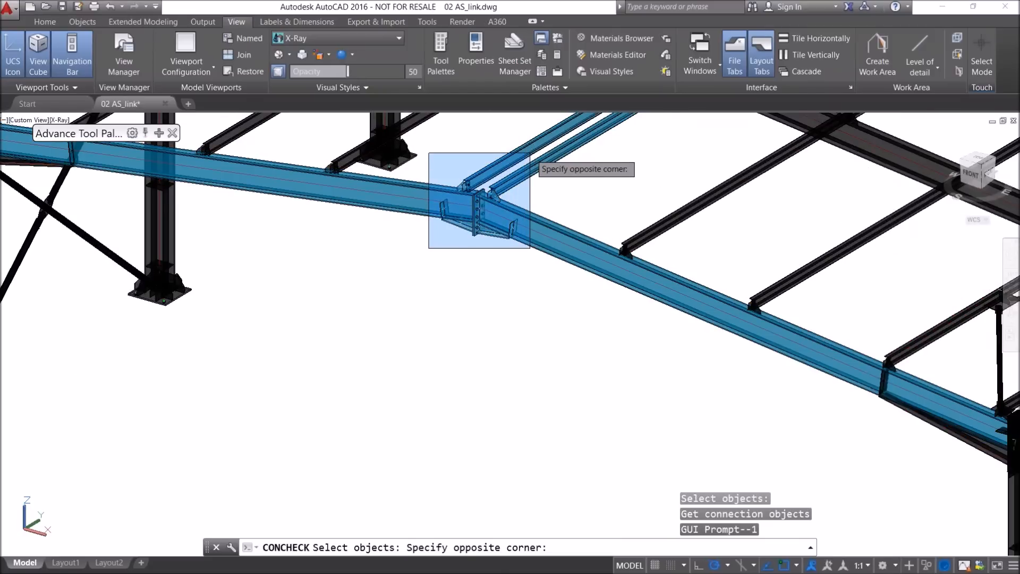
pyautogui.click(530, 155)
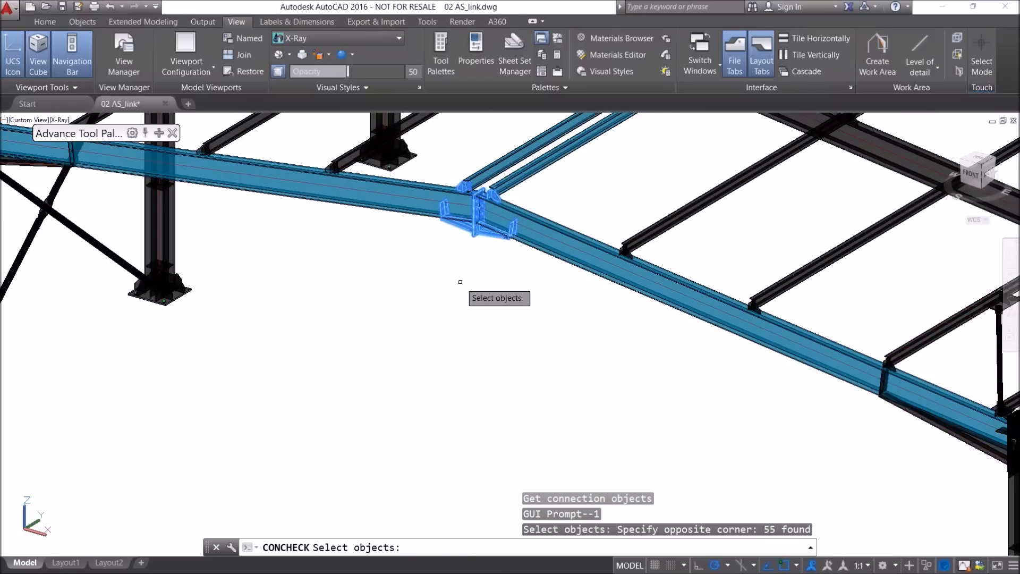
pyautogui.moveTo(463, 264); pyautogui.dragTo(453, 298, button='middle')
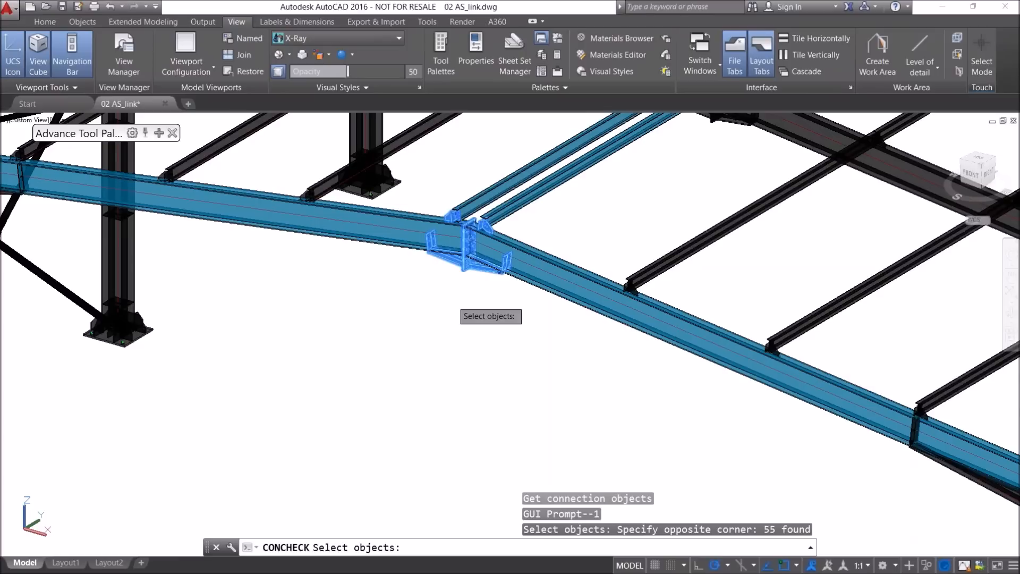
pyautogui.press('Return')
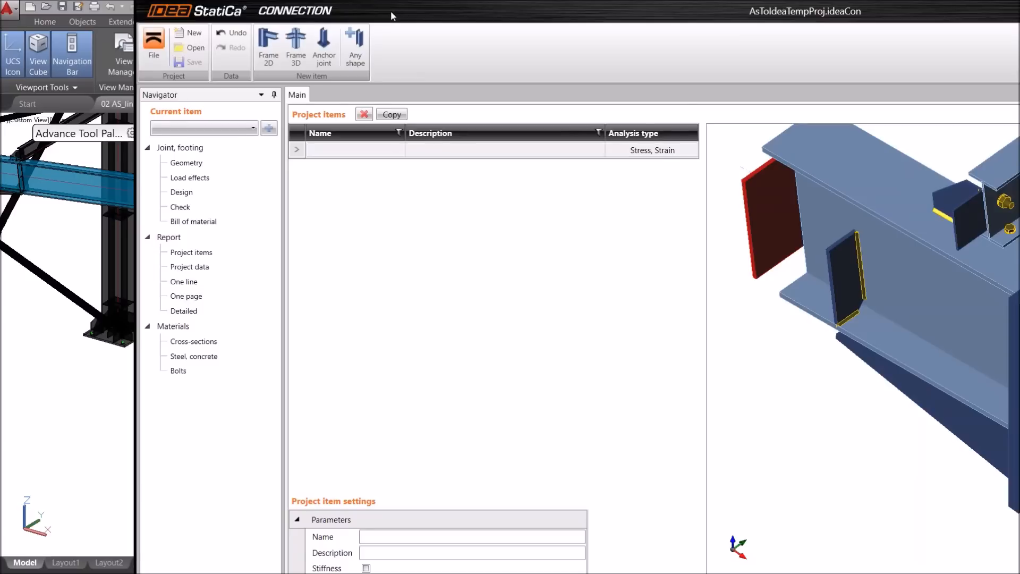
pyautogui.moveTo(382, 11); pyautogui.dragTo(267, 9)
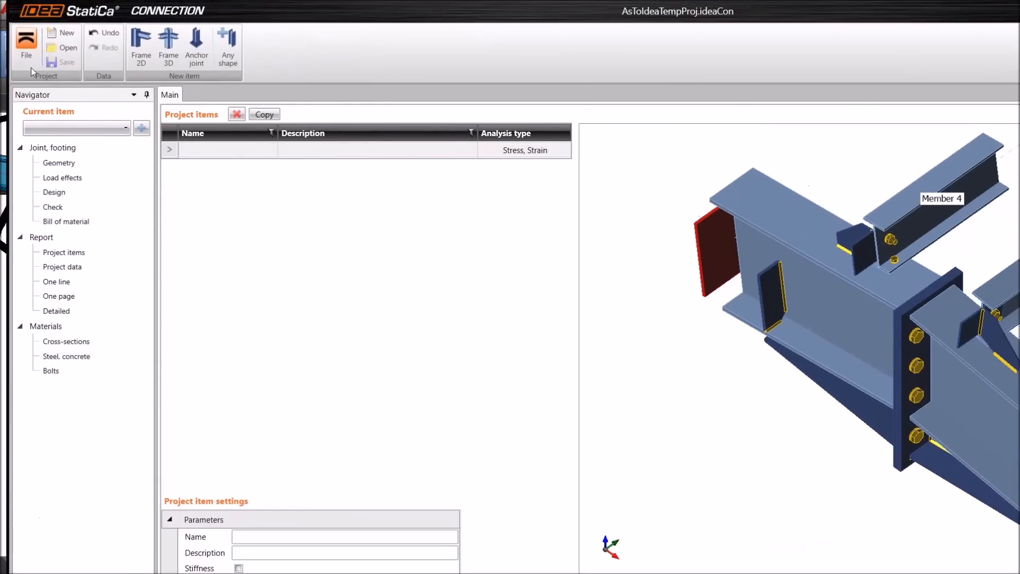
# Move and resize the Connection window so the whole joint model and its view controls fit on screen.
pyautogui.moveTo(10, 68); pyautogui.dragTo(127, 67)
pyautogui.moveTo(227, 13); pyautogui.dragTo(95, 18)
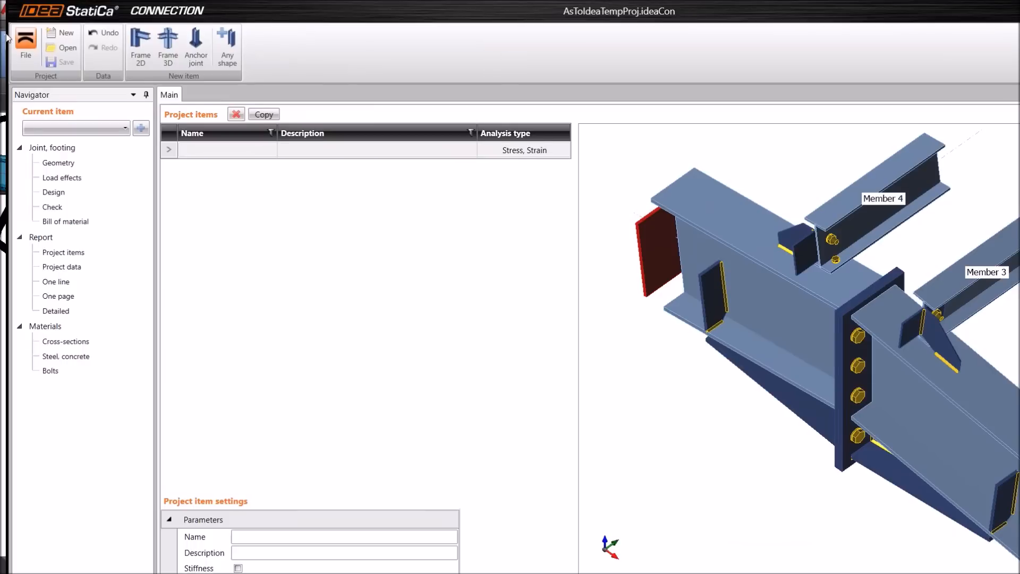
pyautogui.moveTo(9, 33); pyautogui.dragTo(32, 20)
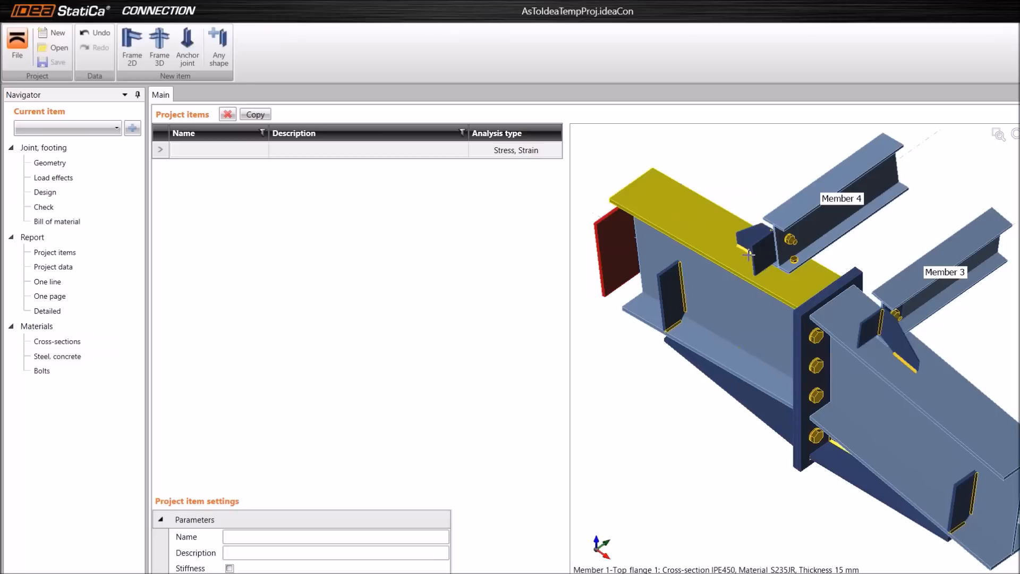
pyautogui.scroll(-2, 749, 255)
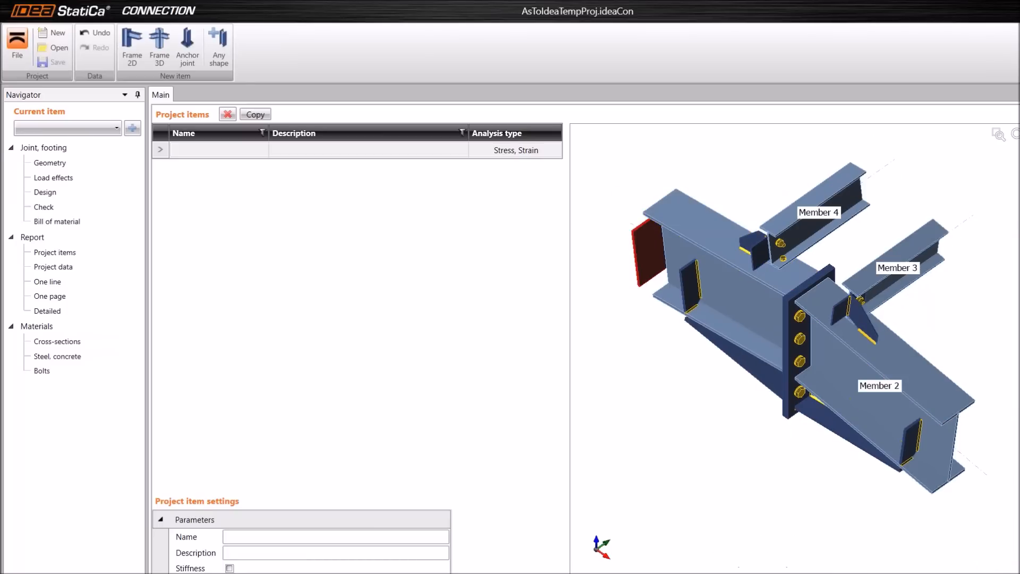
pyautogui.moveTo(319, 10); pyautogui.dragTo(365, 384)
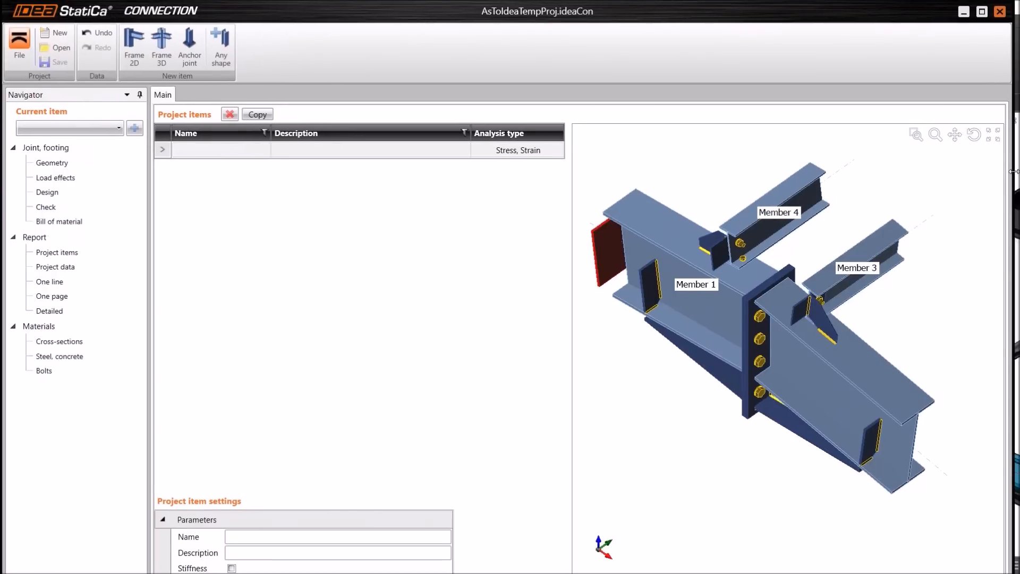
pyautogui.moveTo(1014, 172); pyautogui.dragTo(1019, 171)
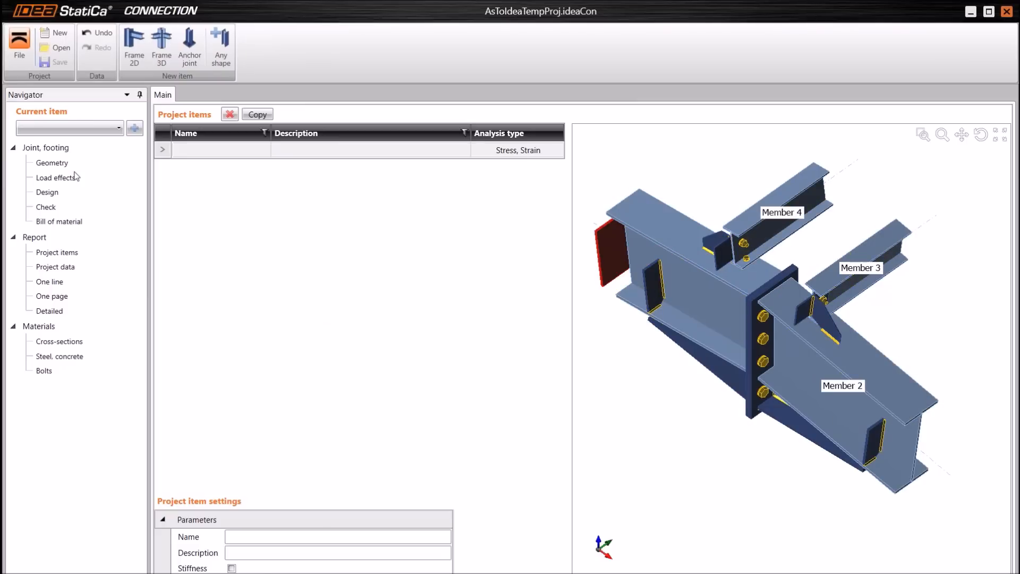
# Add a load effect to the imported joint, switch on the equilibrium check and enlarge the load data area.
pyautogui.click(56, 178)
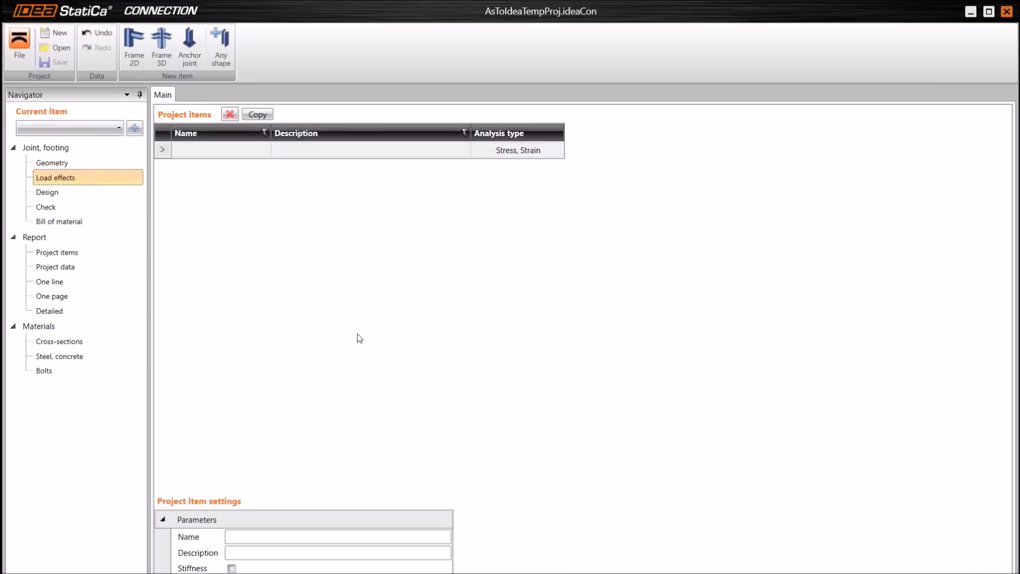
pyautogui.moveTo(381, 456); pyautogui.dragTo(378, 382)
pyautogui.click(222, 407)
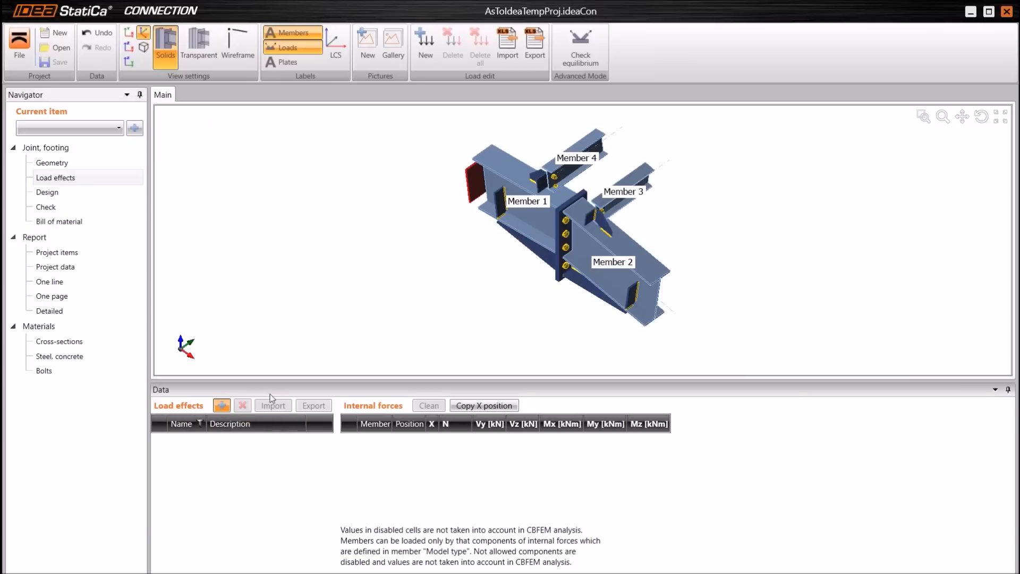
pyautogui.click(579, 58)
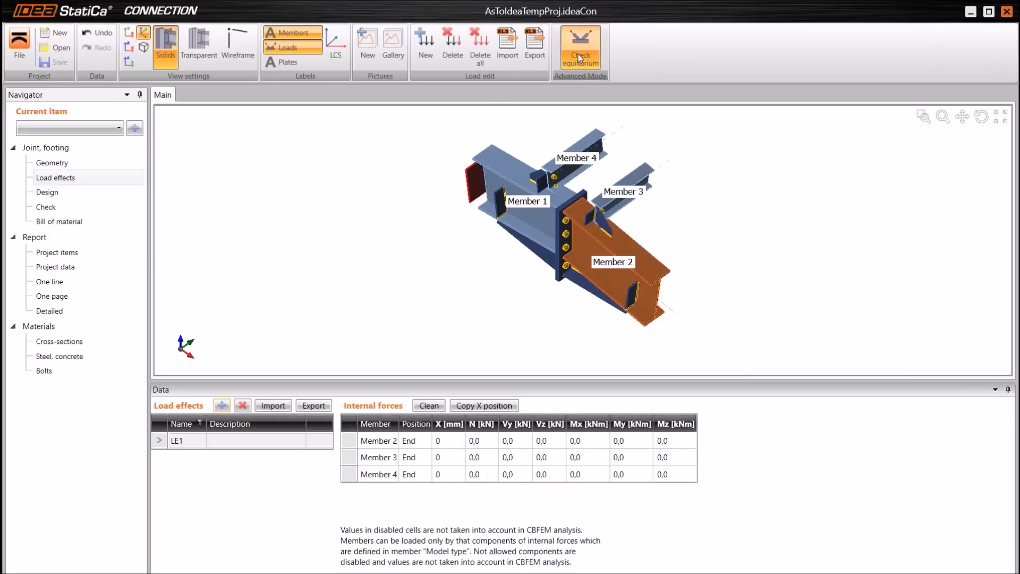
pyautogui.moveTo(419, 381); pyautogui.dragTo(415, 331)
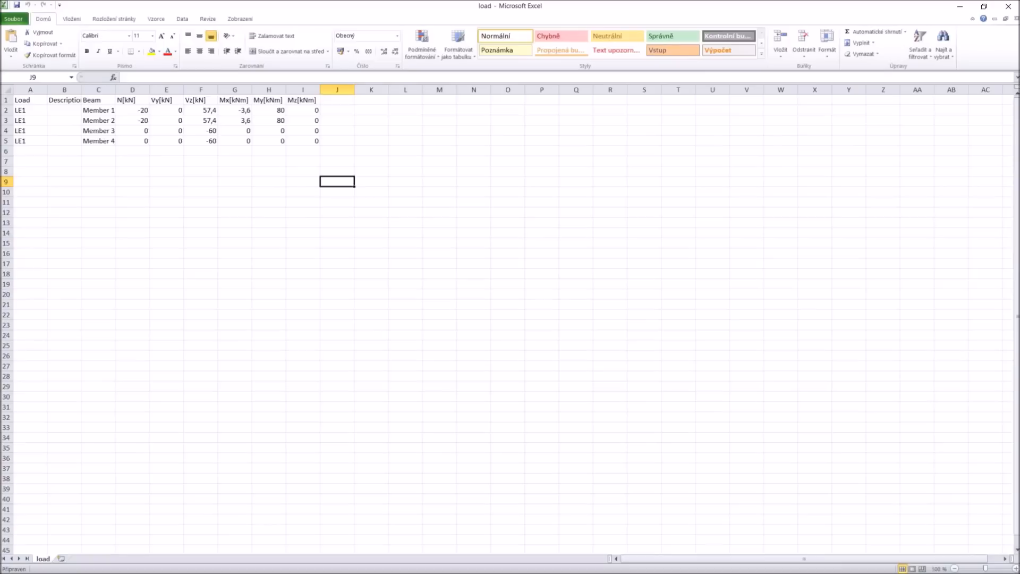
# Switch to Excel and copy the N to Mz forces of Members 1–4 from D2:I5 of the load sheet.
pyautogui.moveTo(135, 110); pyautogui.dragTo(303, 140)
pyautogui.hotkey('ctrl', 'c')
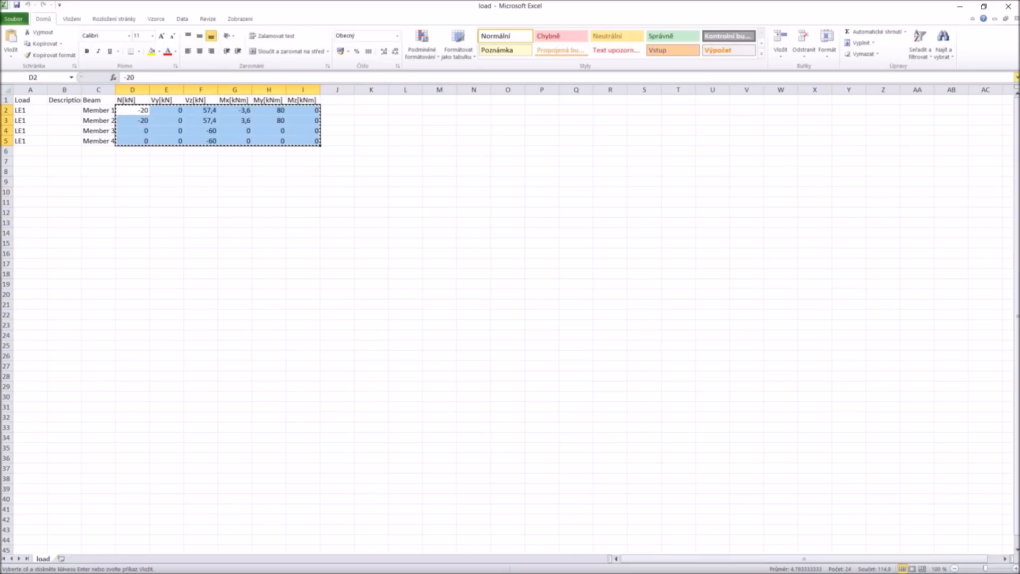
pyautogui.click(960, 7)
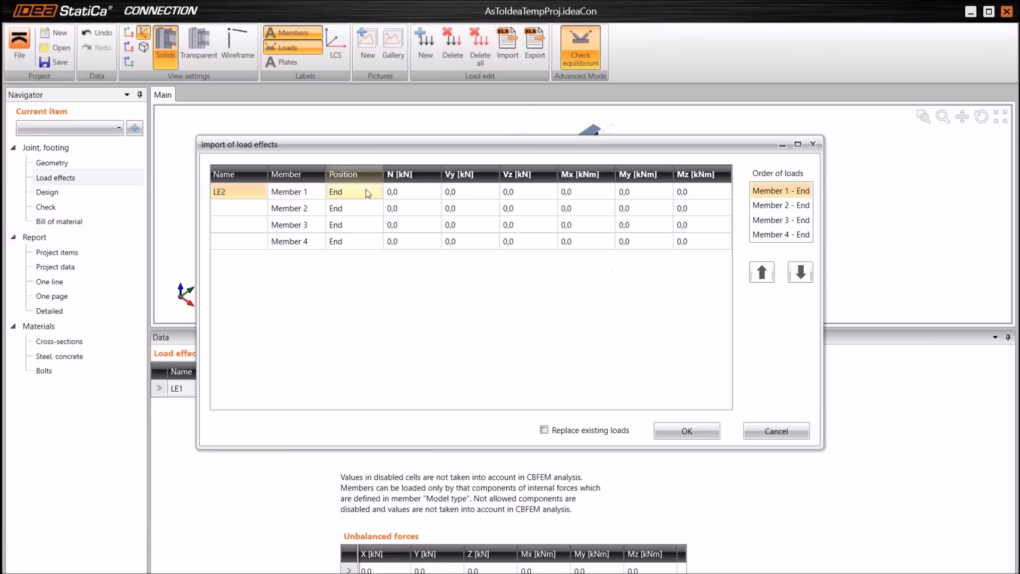
# Paste the copied forces for Members 1–4 into the load effects import and accept them, replacing the existing loads.
pyautogui.hotkey('ctrl', 'v')
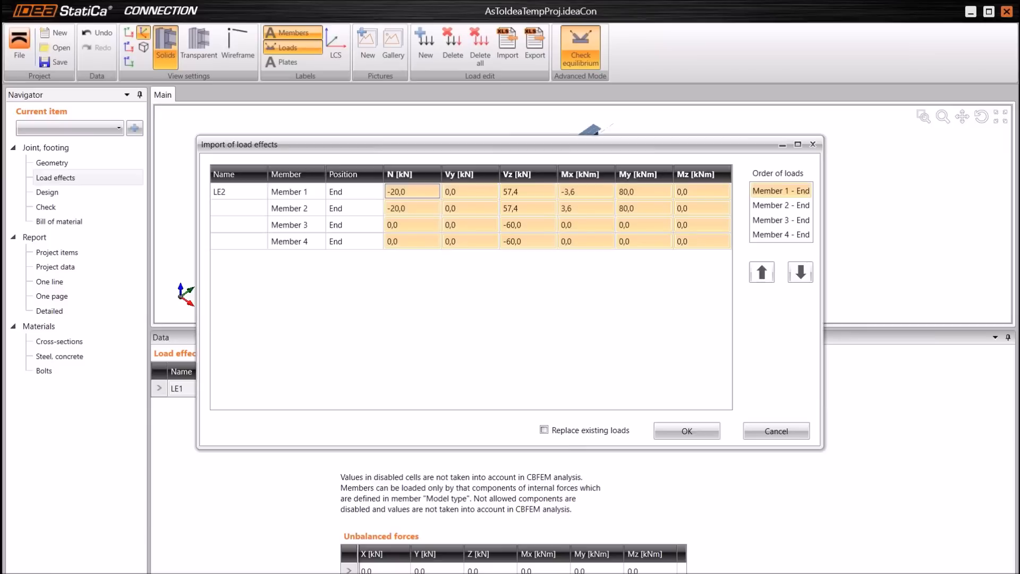
pyautogui.click(544, 430)
pyautogui.click(707, 434)
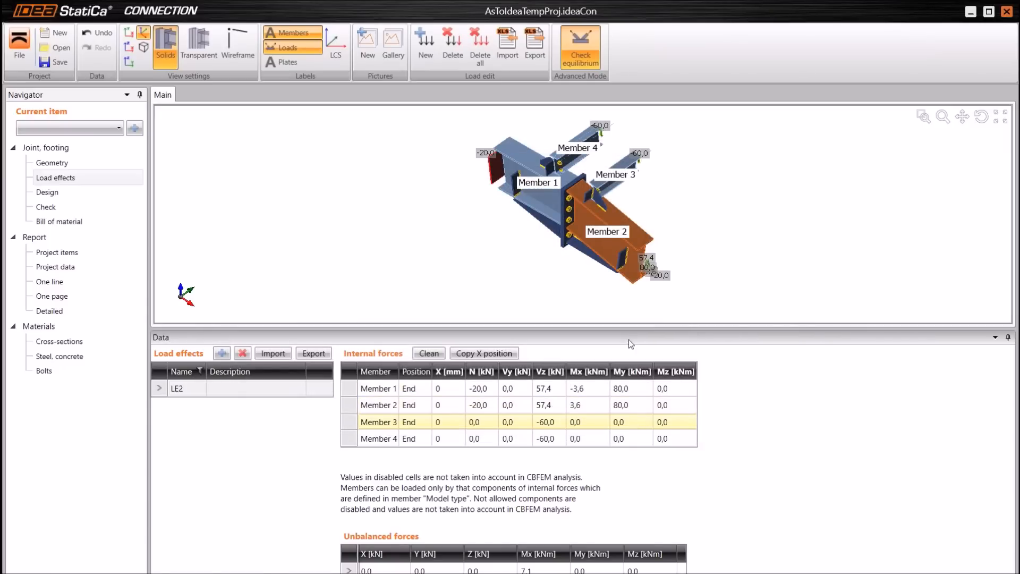
# Set the X position of the internal forces to 60 mm for Member 3 and Member 4.
pyautogui.click(452, 425)
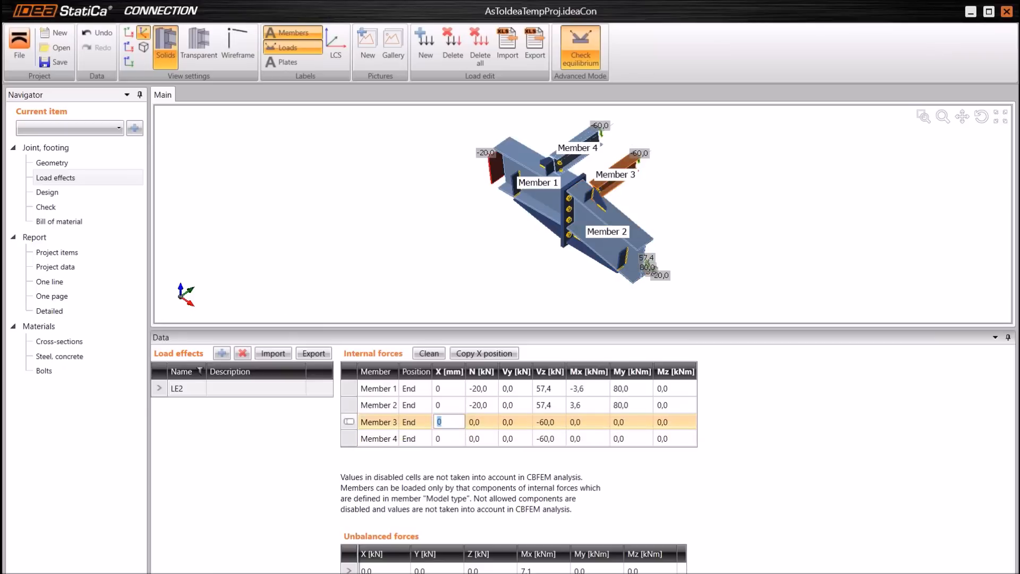
pyautogui.click(452, 424)
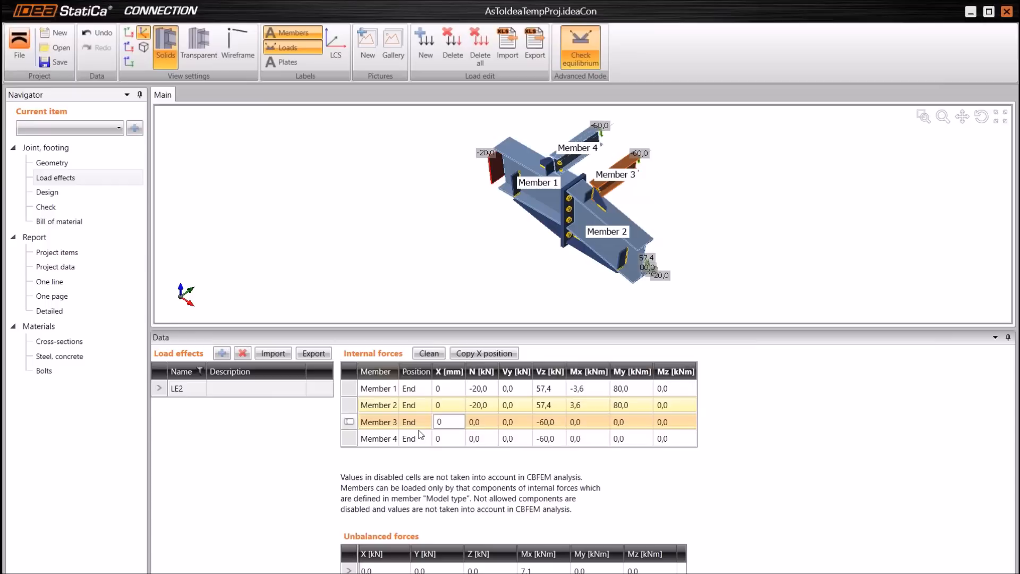
pyautogui.doubleClick(452, 423)
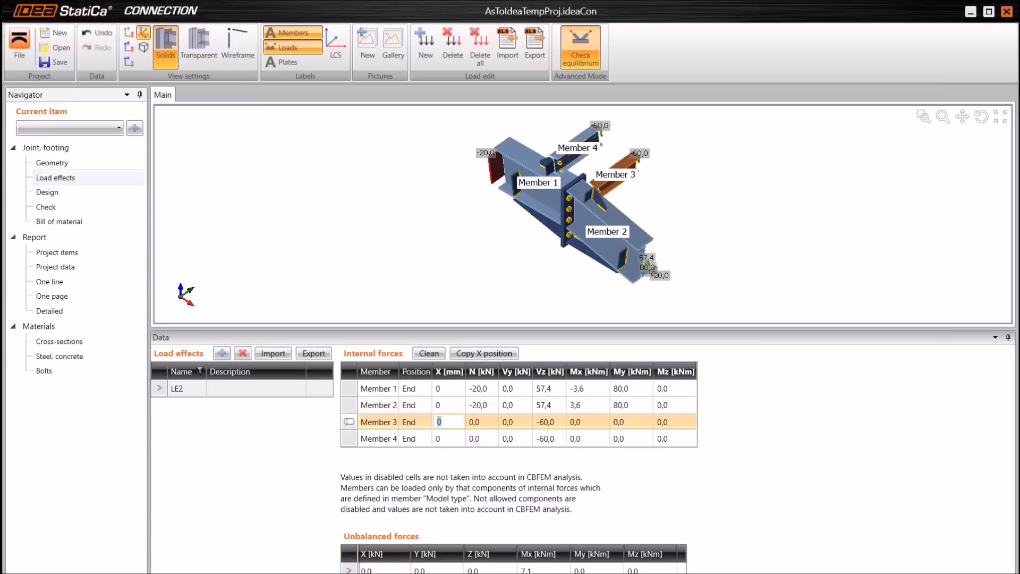
pyautogui.write('60')
pyautogui.press('Down')
pyautogui.write('60')
pyautogui.press('Tab')
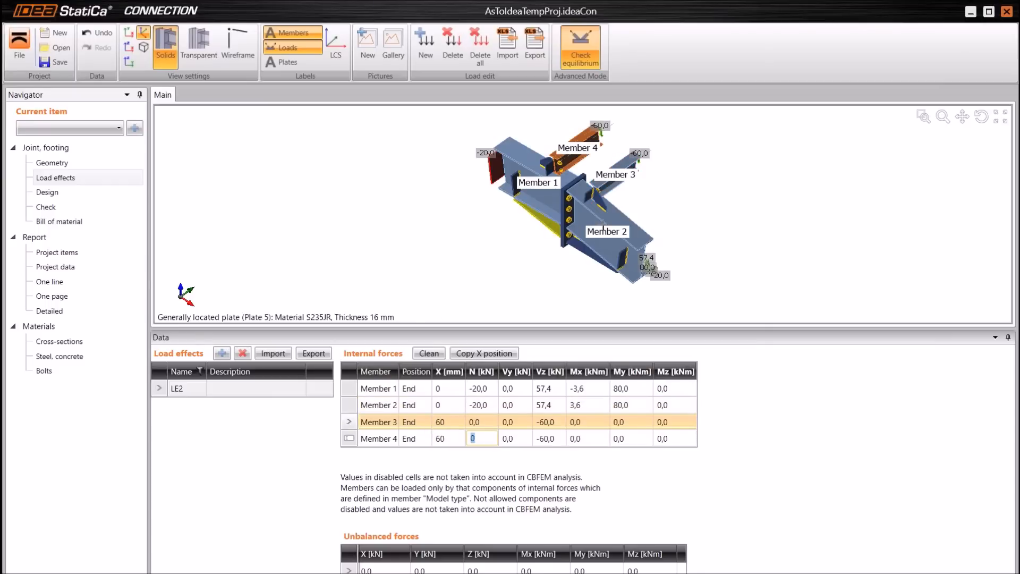
# Calculate the joint's code check and switch the 3D result view to perspective.
pyautogui.click(66, 209)
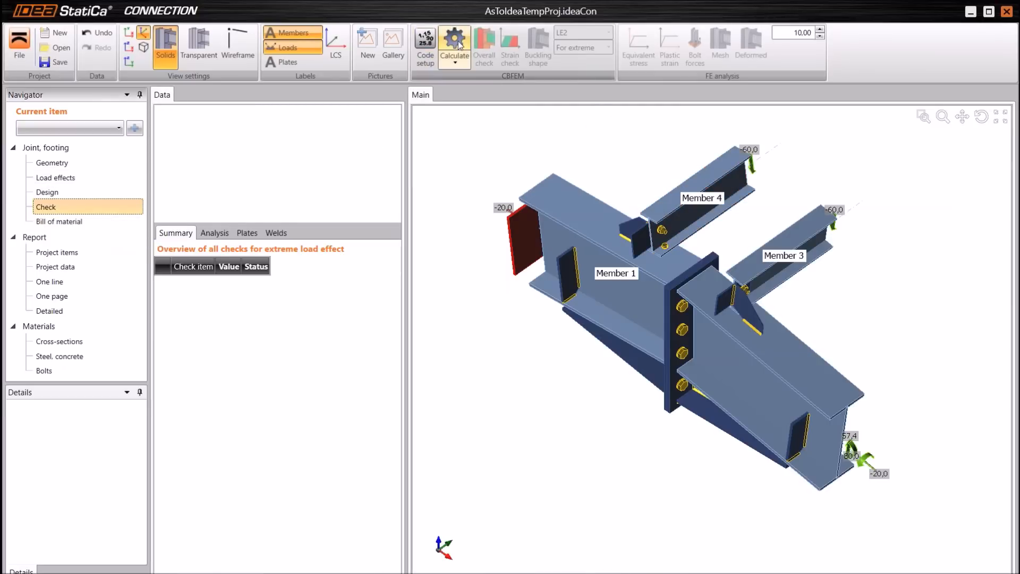
pyautogui.click(455, 41)
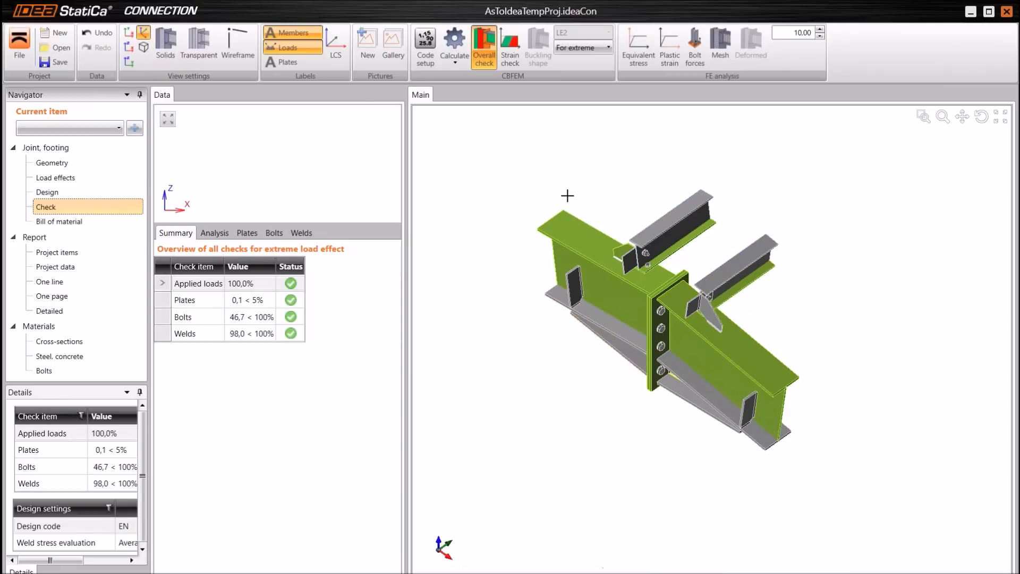
pyautogui.click(143, 47)
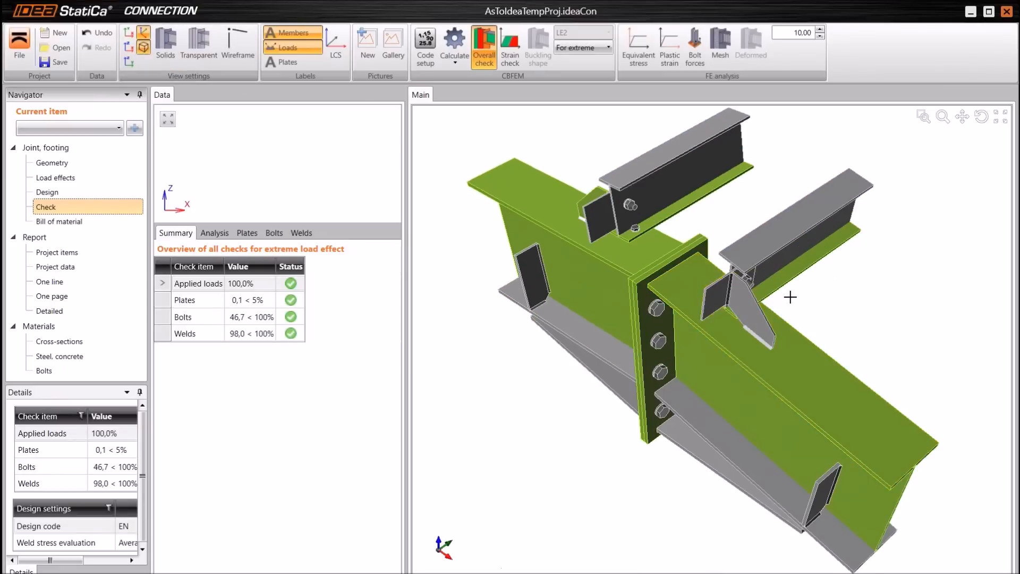
# Inspect the overall check on the 3D joint and review the check results for the individual plates.
pyautogui.scroll(-3, 790, 294)
pyautogui.moveTo(806, 298); pyautogui.dragTo(782, 291, button='right')
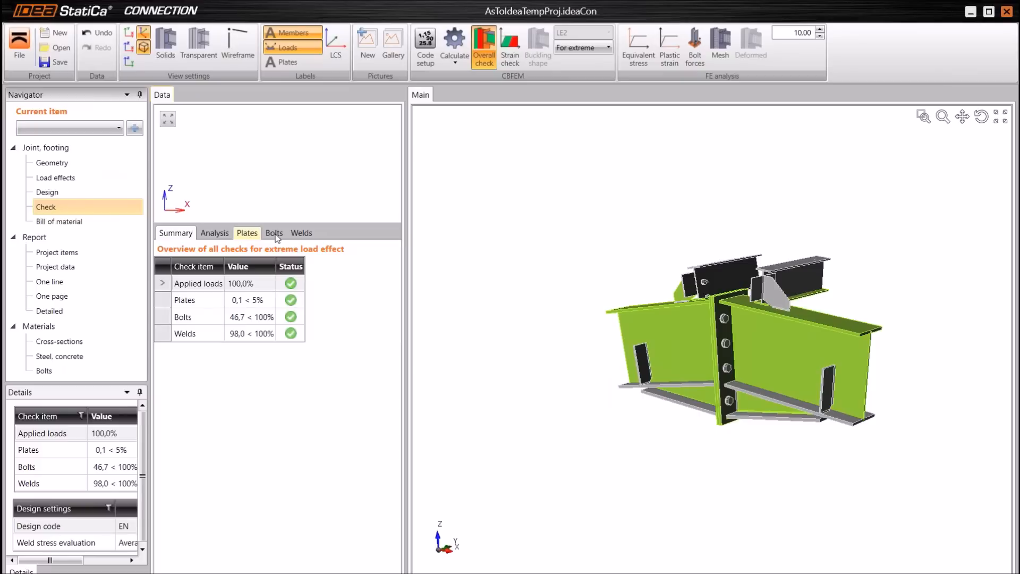
pyautogui.click(247, 233)
pyautogui.moveTo(766, 319); pyautogui.dragTo(505, 344, button='right')
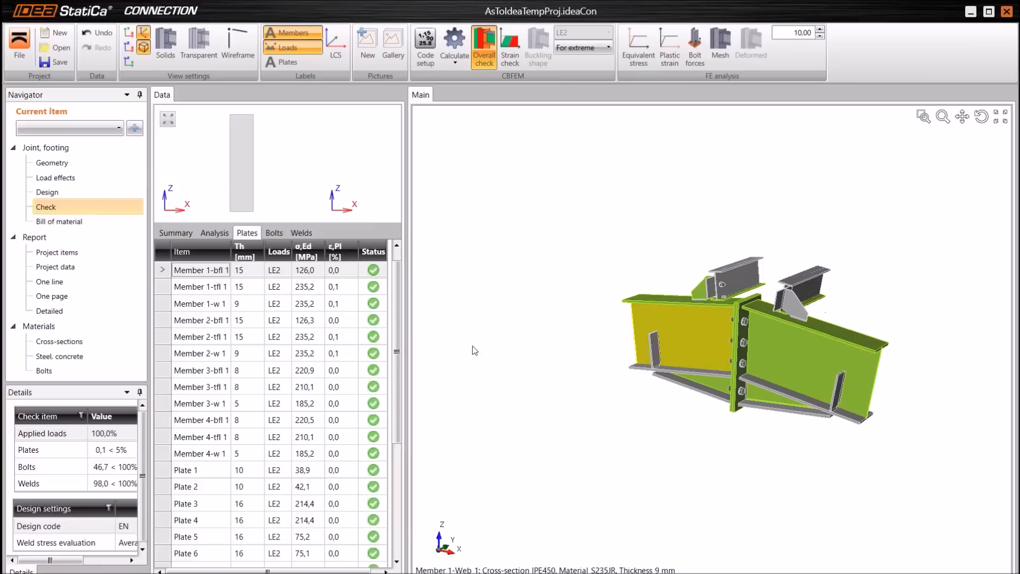
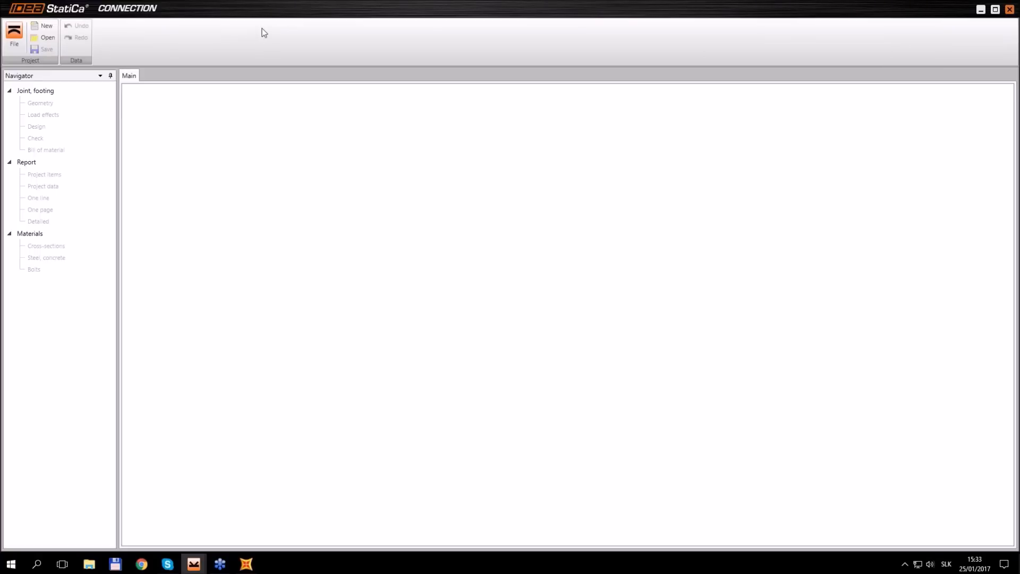
# Create a new AISC project with a 3D frame joint using the topology of a continuous chord with a vertical and two diagonals.
pyautogui.click(47, 27)
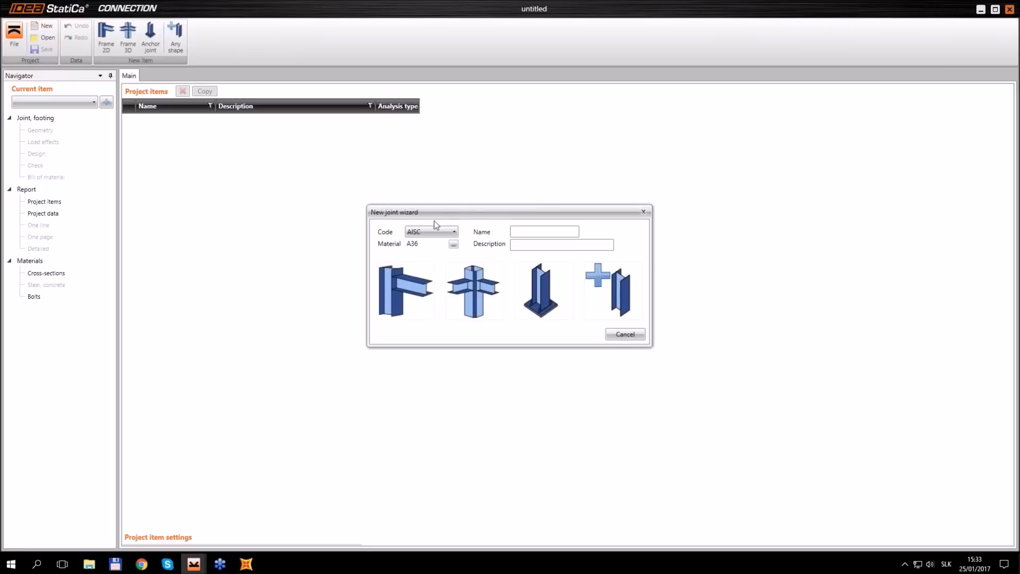
pyautogui.moveTo(447, 210); pyautogui.dragTo(419, 184)
pyautogui.click(413, 207)
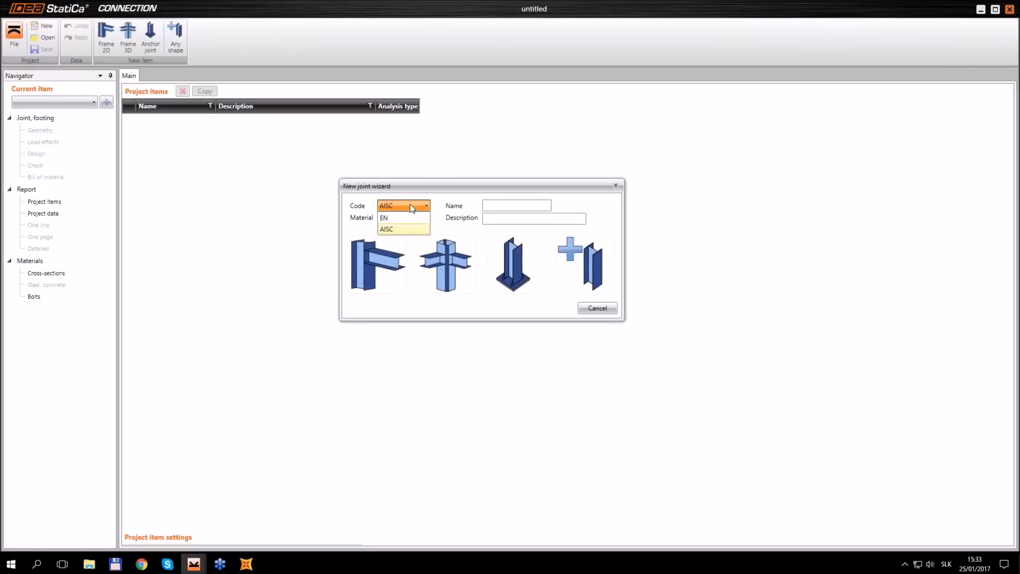
pyautogui.click(416, 228)
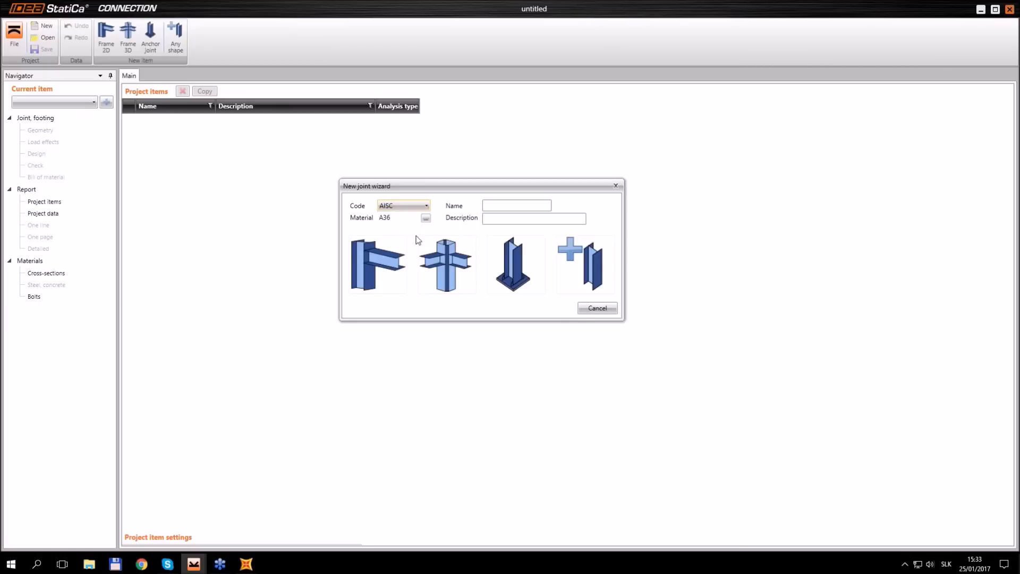
pyautogui.click(451, 251)
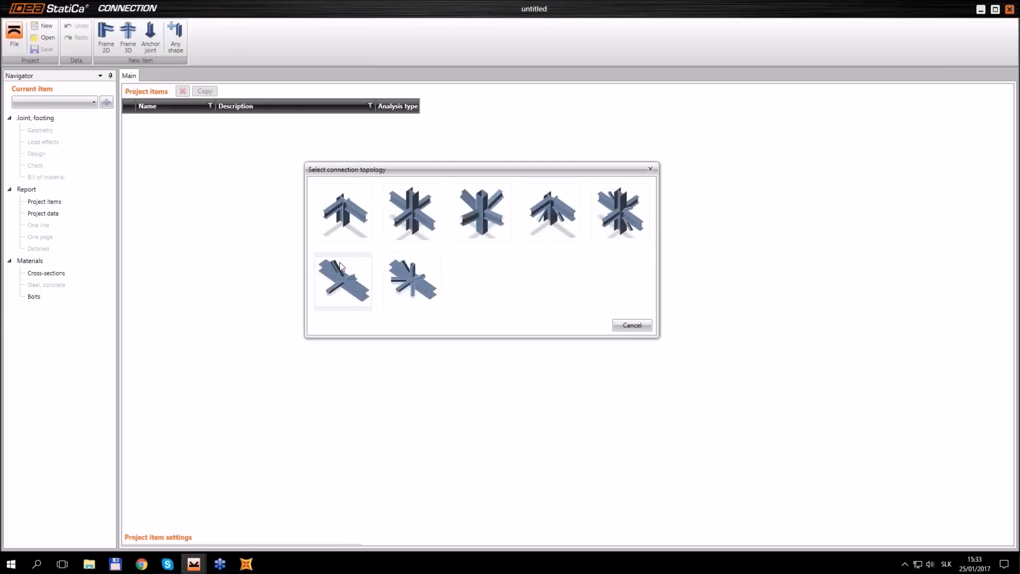
pyautogui.click(345, 287)
pyautogui.click(343, 285)
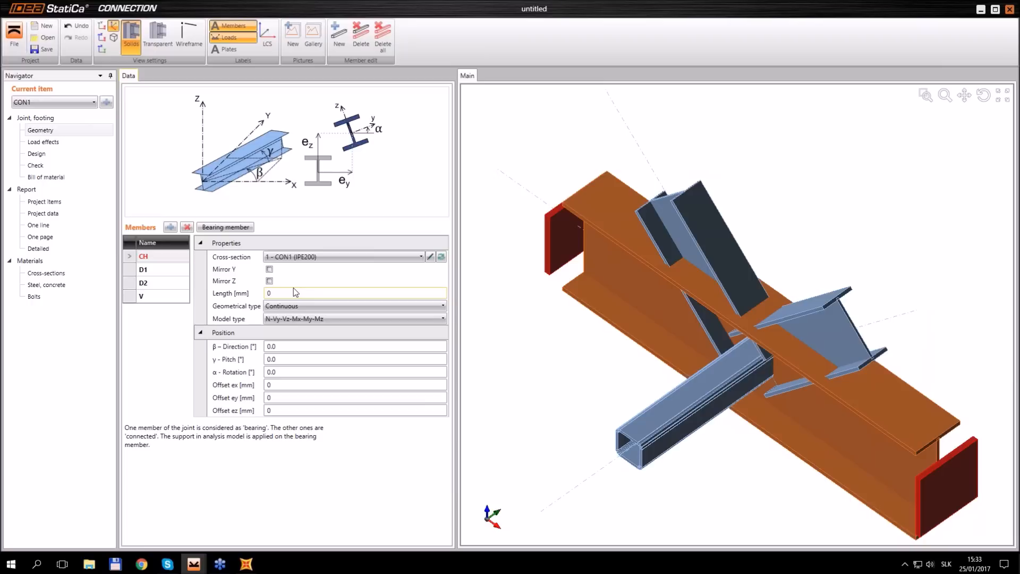
# Assign the rolled pipe cross-section PIPE(Imp)12XS to the chord member CH.
pyautogui.click(441, 258)
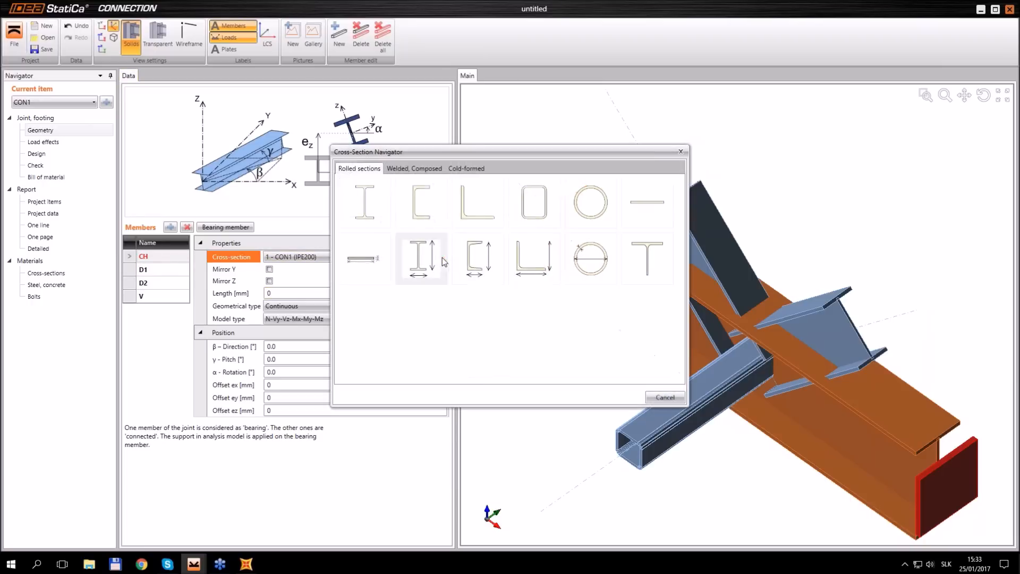
pyautogui.click(592, 208)
pyautogui.click(459, 213)
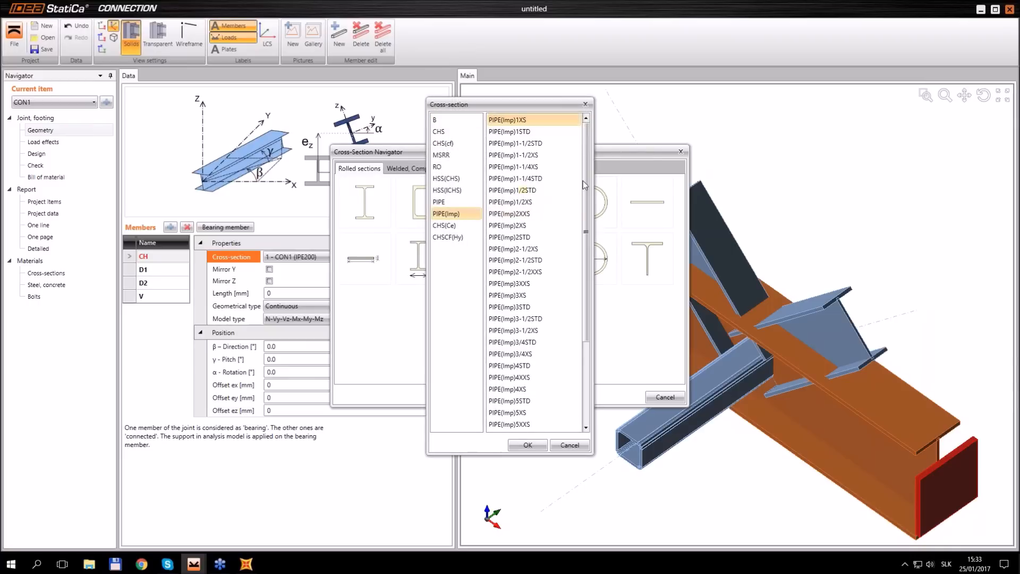
pyautogui.moveTo(585, 185); pyautogui.dragTo(585, 266)
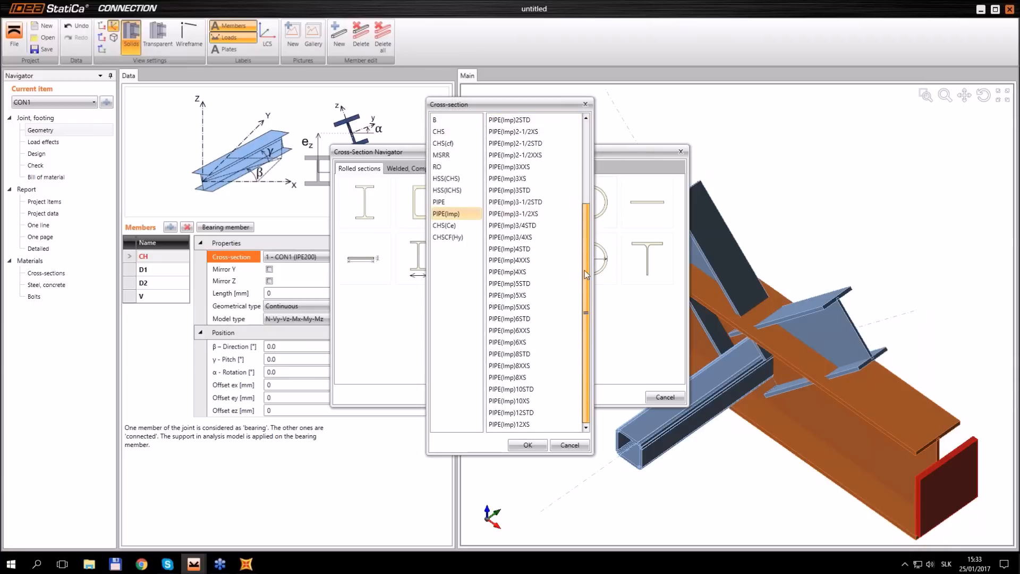
pyautogui.click(525, 424)
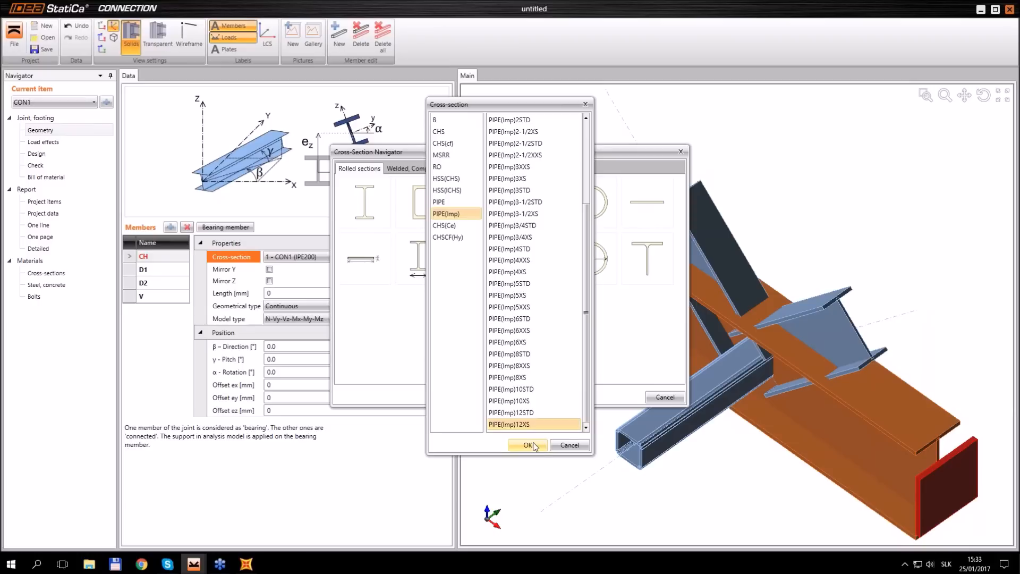
pyautogui.click(528, 446)
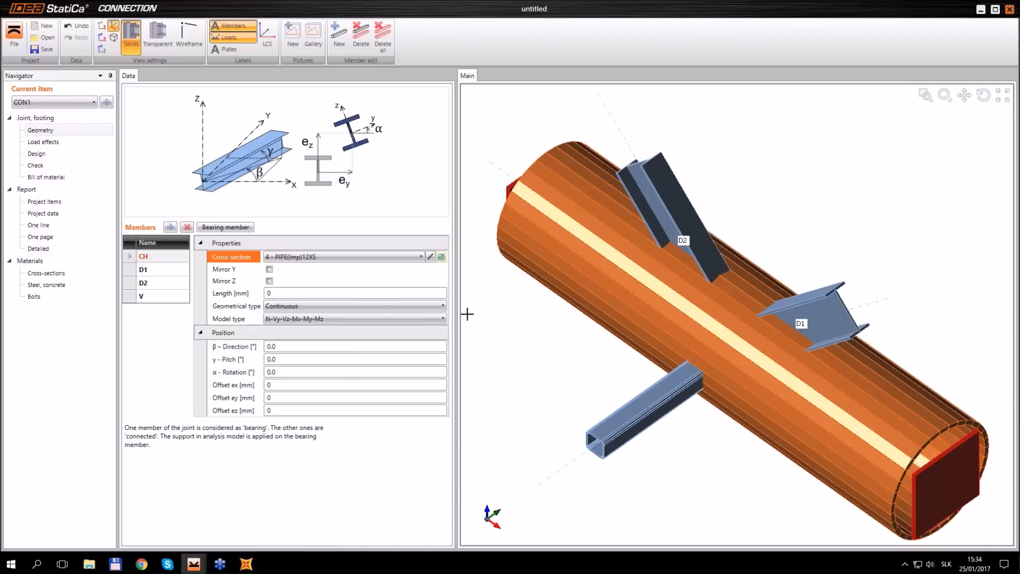
# Switch the project's units to the default imperial set.
pyautogui.click(249, 293)
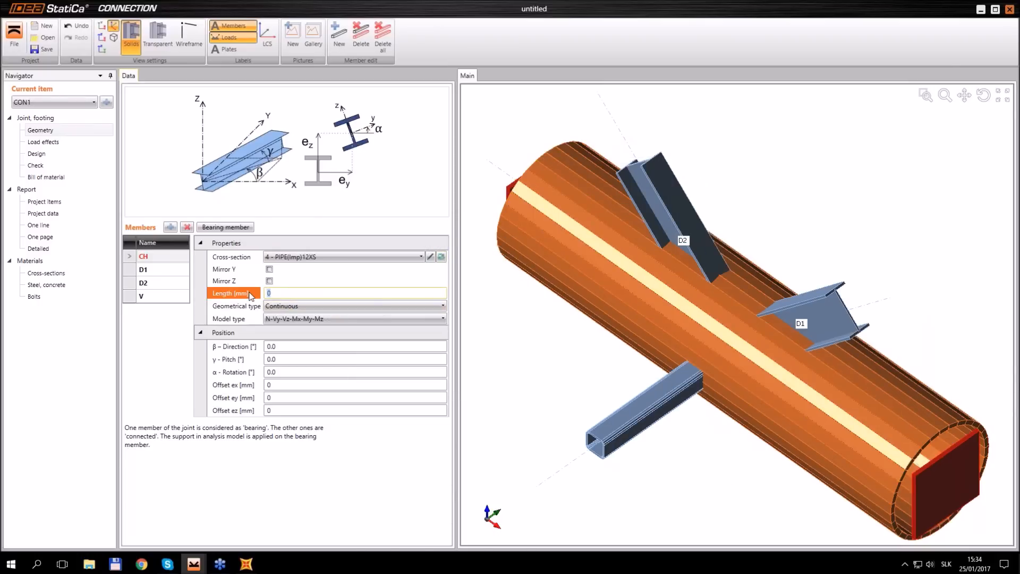
pyautogui.moveTo(247, 297)
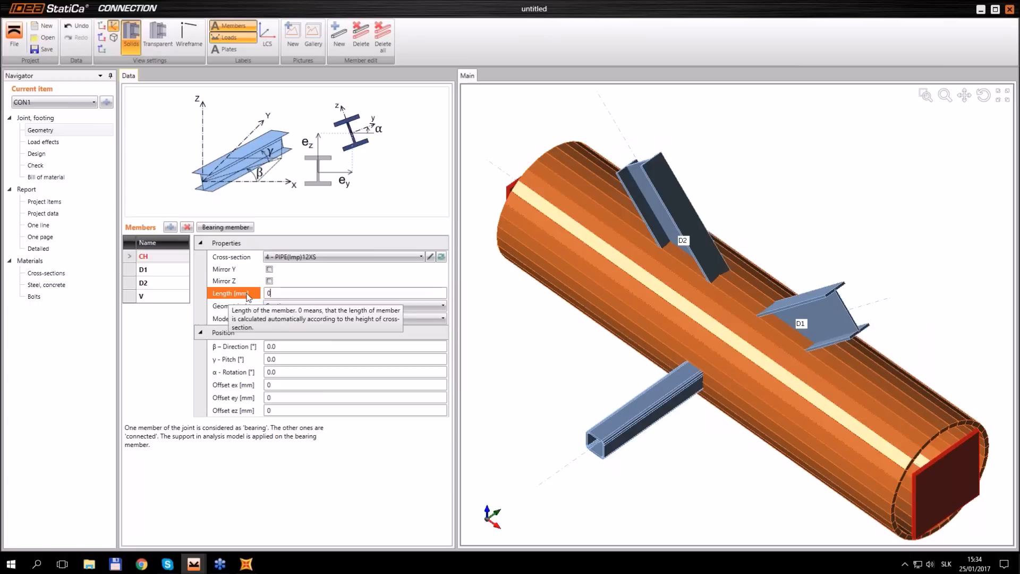
pyautogui.click(15, 44)
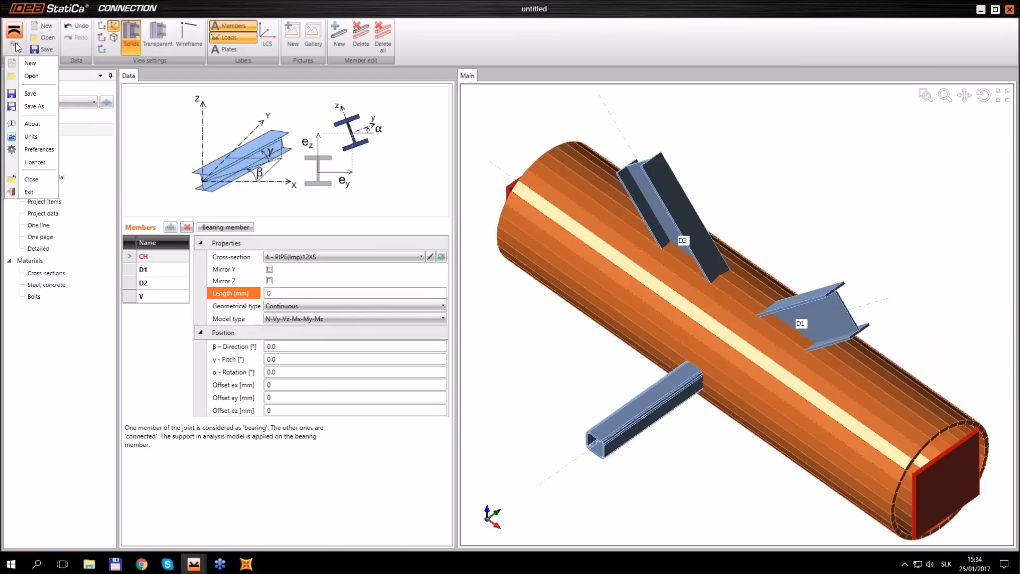
pyautogui.click(36, 137)
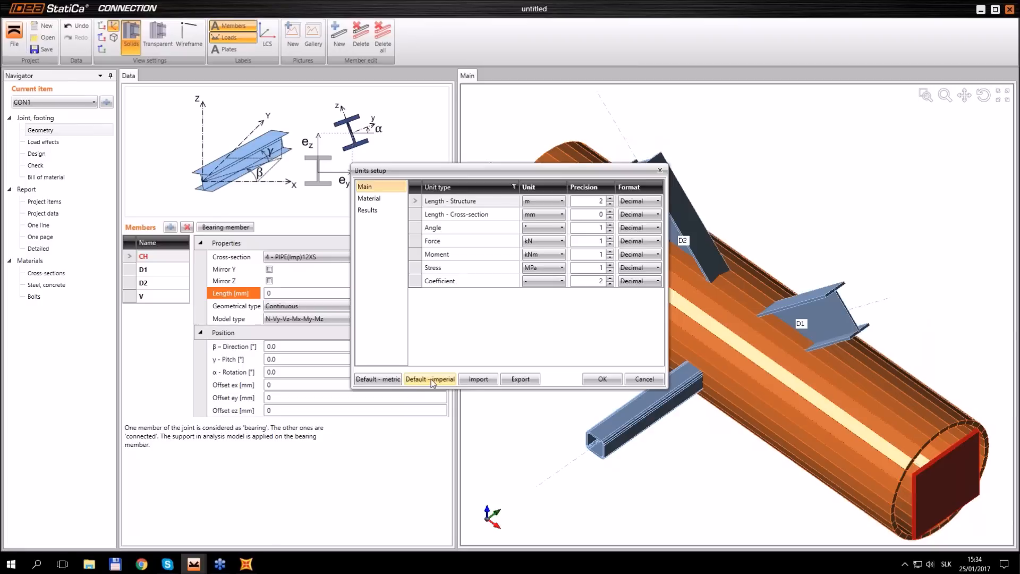
pyautogui.click(430, 379)
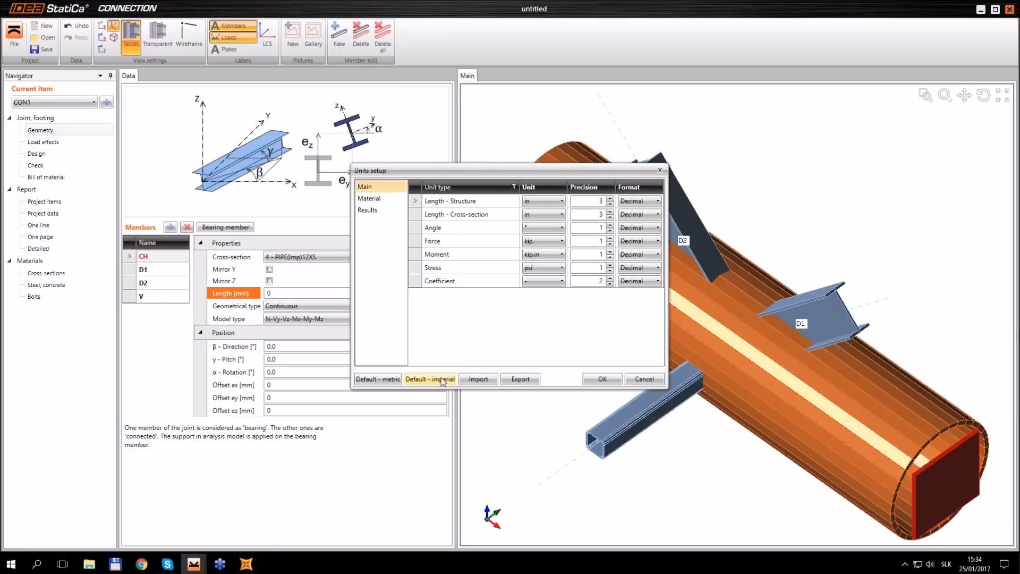
pyautogui.click(602, 379)
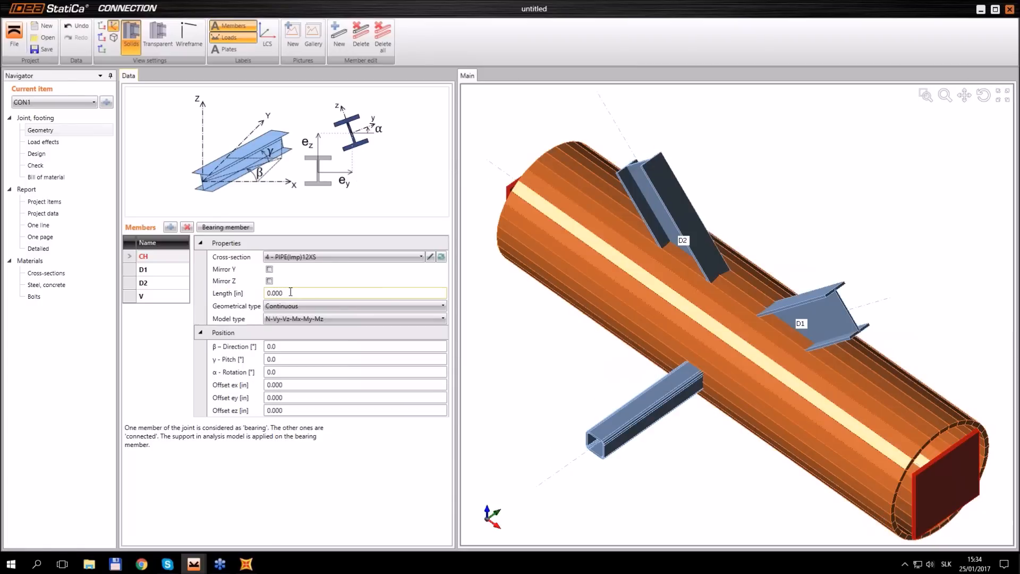
# Set the chord member CH to a length of 30 in and the Ended geometrical type.
pyautogui.click(267, 293)
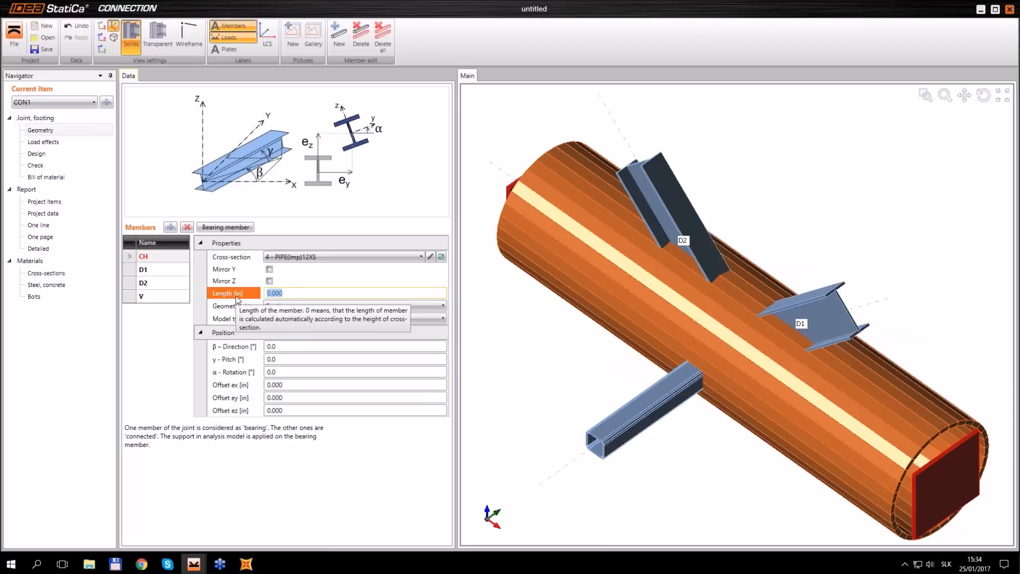
pyautogui.write('30')
pyautogui.press('Tab')
pyautogui.click(327, 305)
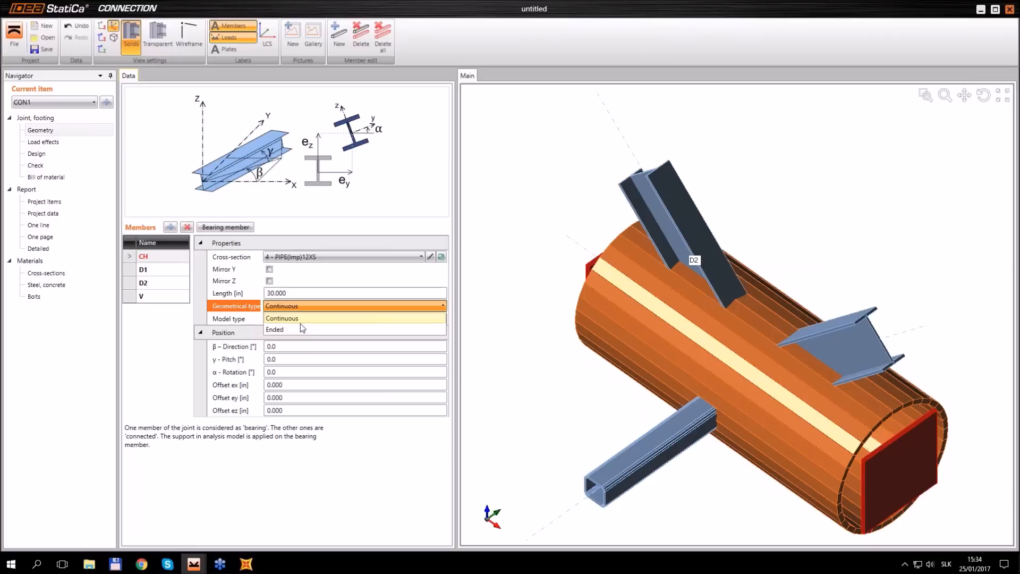
pyautogui.click(300, 329)
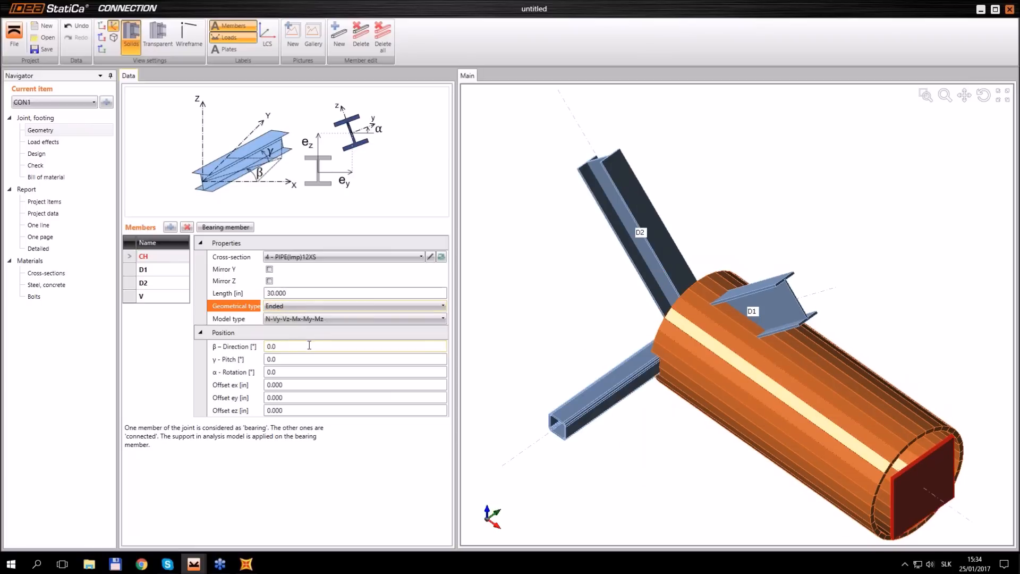
# Set the chord CH's β direction to 180° and its ex offset to -9 in.
pyautogui.click(309, 346)
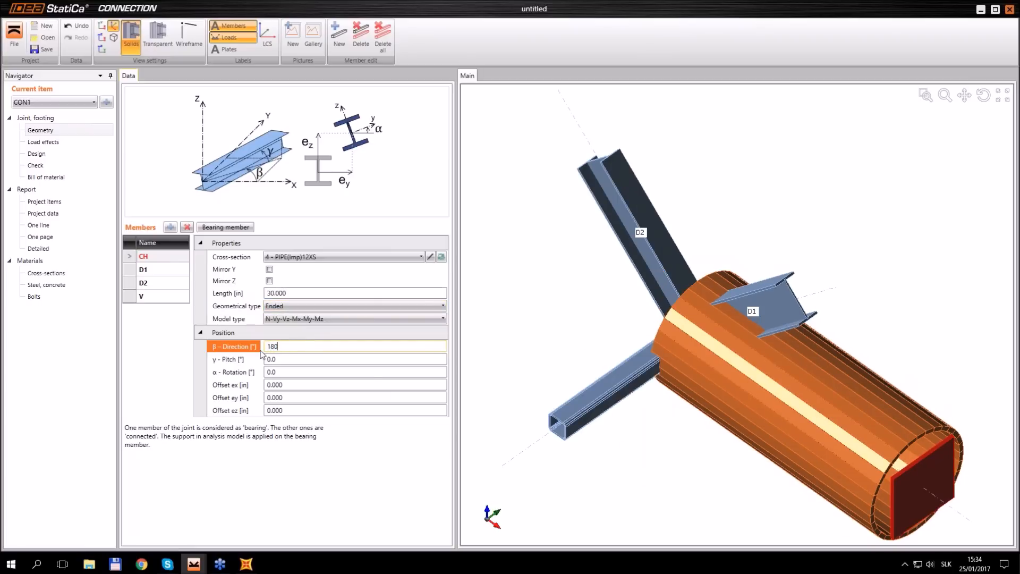
pyautogui.press('Tab')
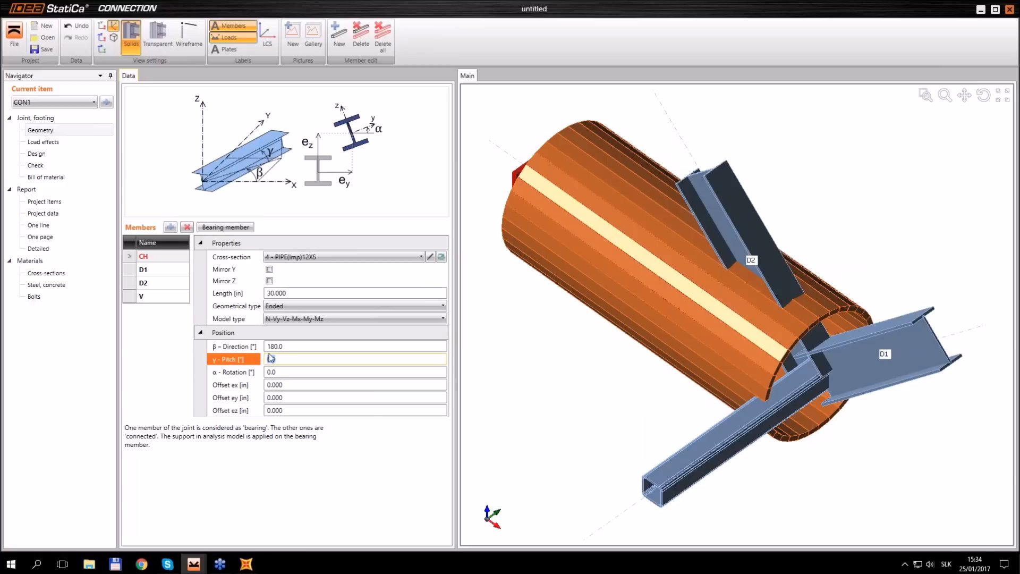
pyautogui.click(291, 384)
pyautogui.write('-')
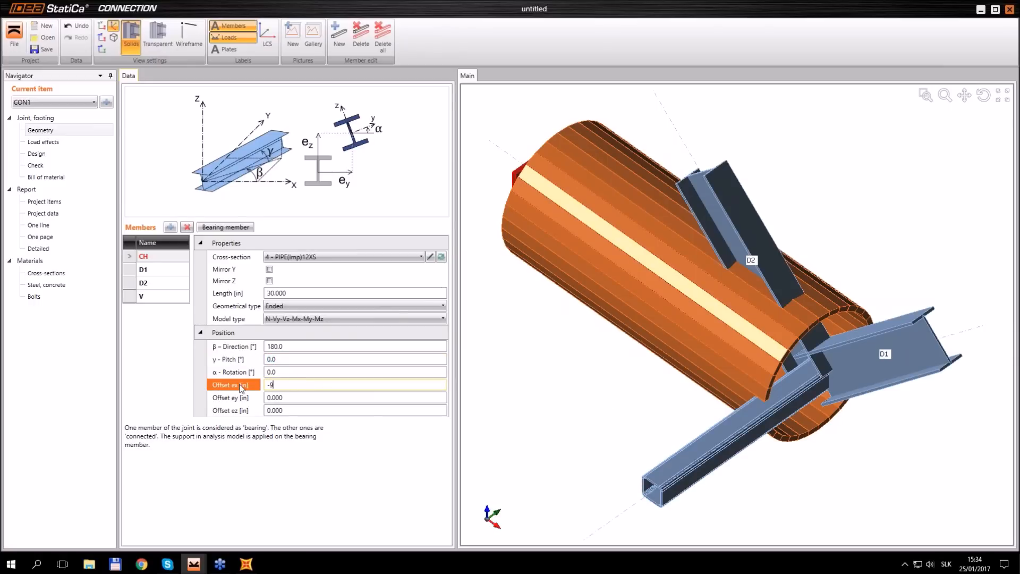
pyautogui.write('9')
pyautogui.press('Tab')
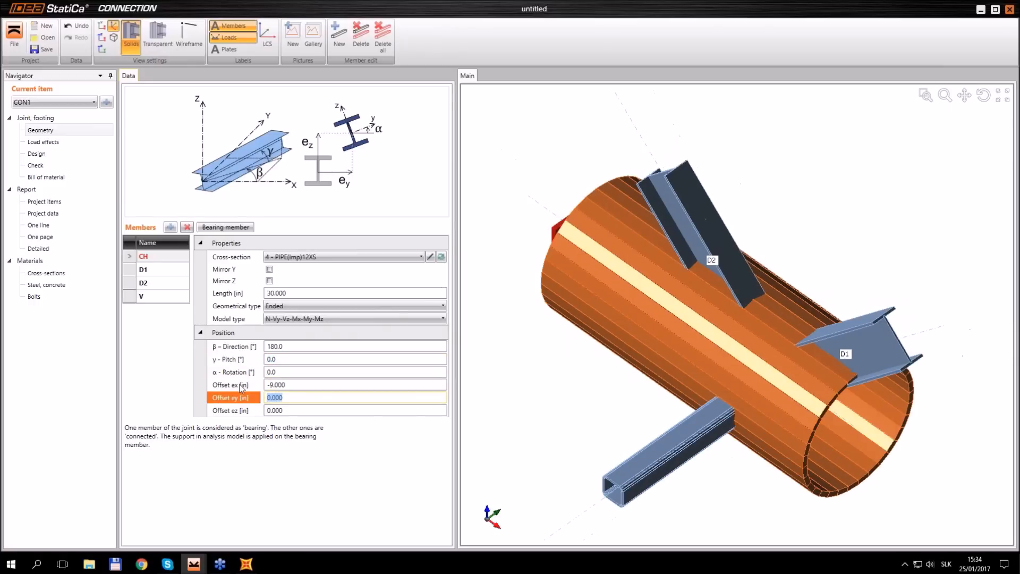
# Assign the rolled pipe cross-section PIPE(Imp)6STD to diagonal member D1.
pyautogui.click(172, 270)
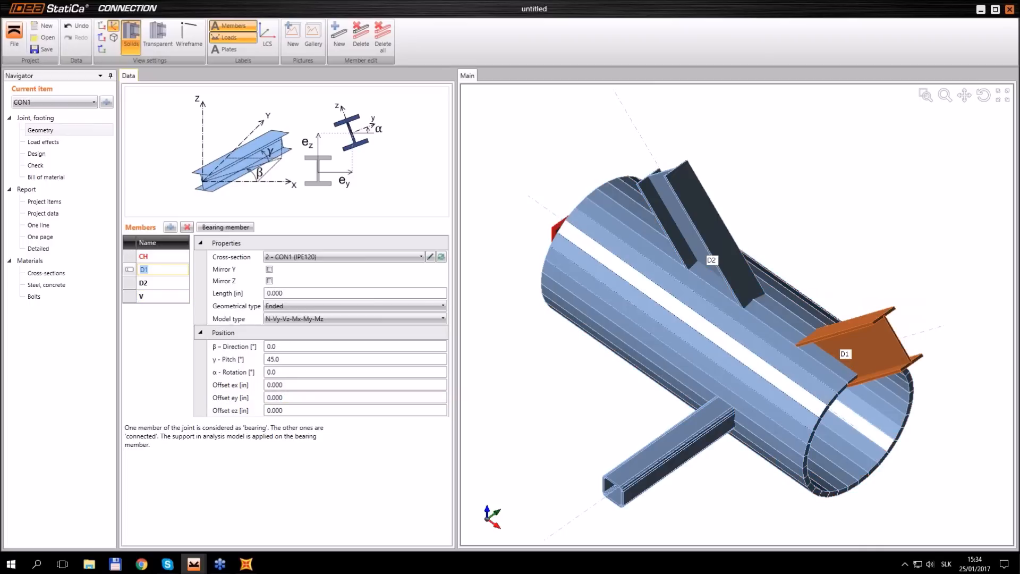
pyautogui.click(441, 257)
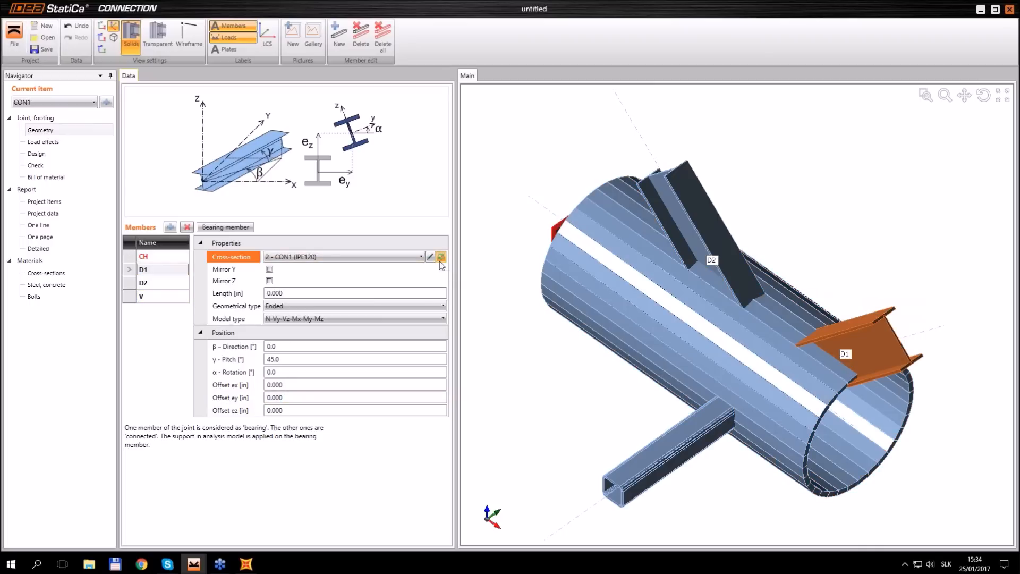
pyautogui.click(590, 204)
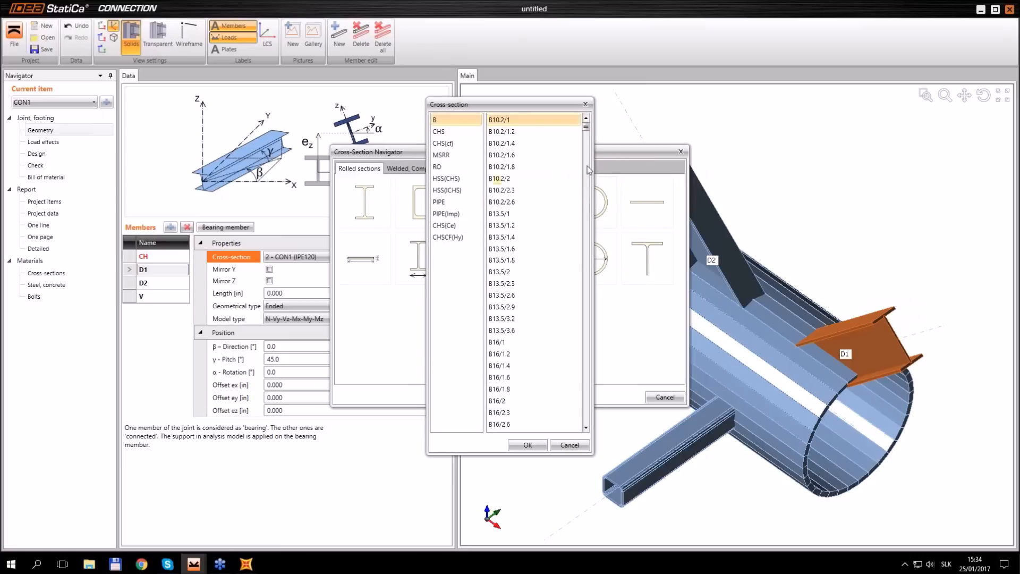
pyautogui.click(460, 215)
pyautogui.scroll(-3, 556, 298)
pyautogui.click(531, 401)
pyautogui.click(528, 446)
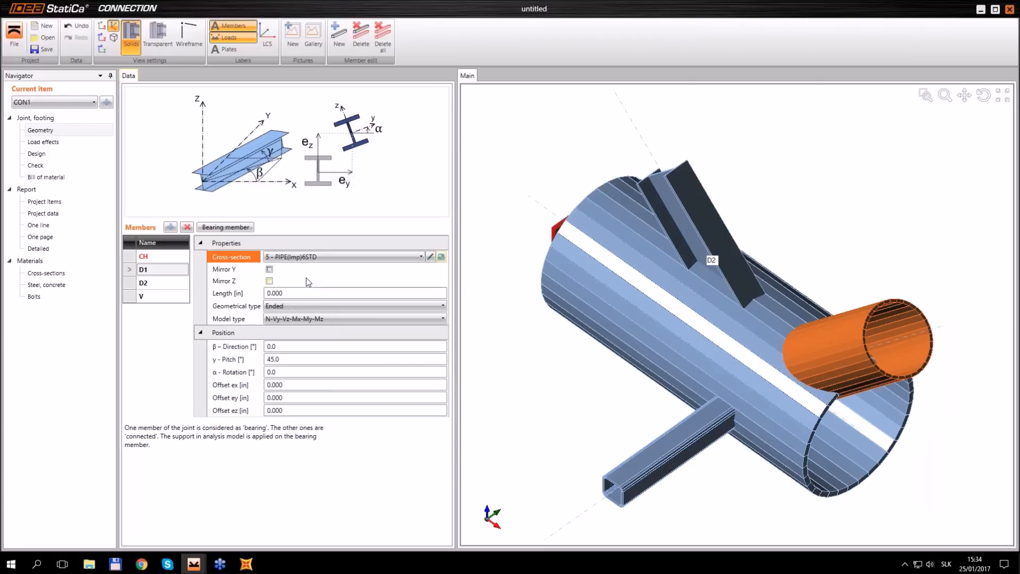
# Set diagonal D1's γ pitch to 60° and its ez offset to 1.875 in.
pyautogui.click(272, 360)
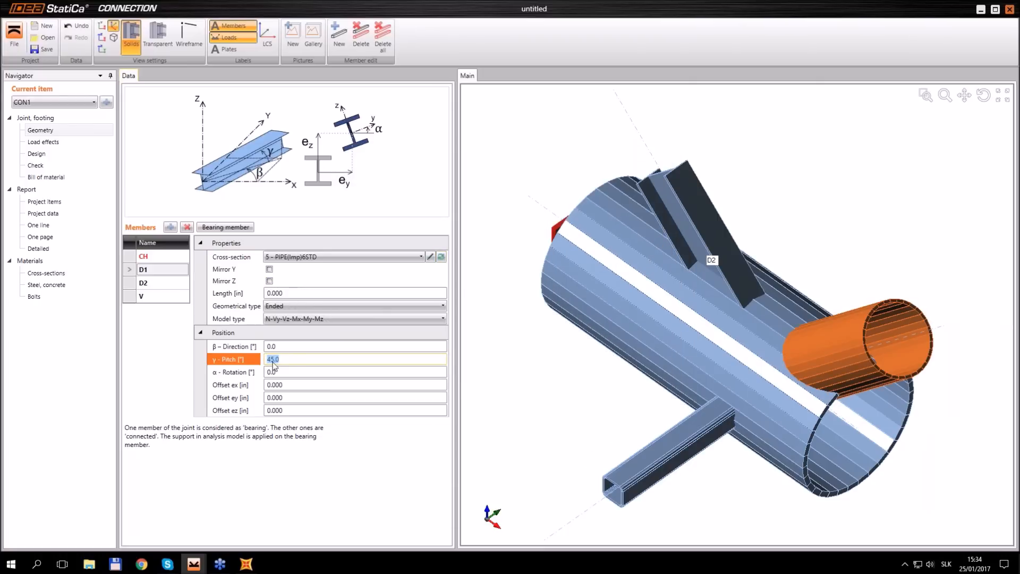
pyautogui.write('60')
pyautogui.press('Tab')
pyautogui.click(250, 412)
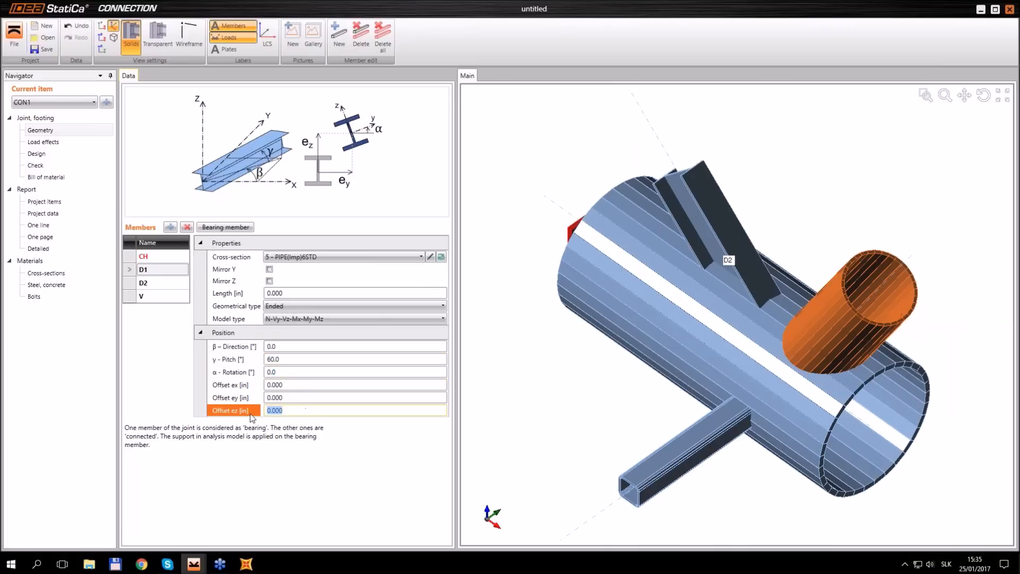
pyautogui.write('1')
pyautogui.press('Tab')
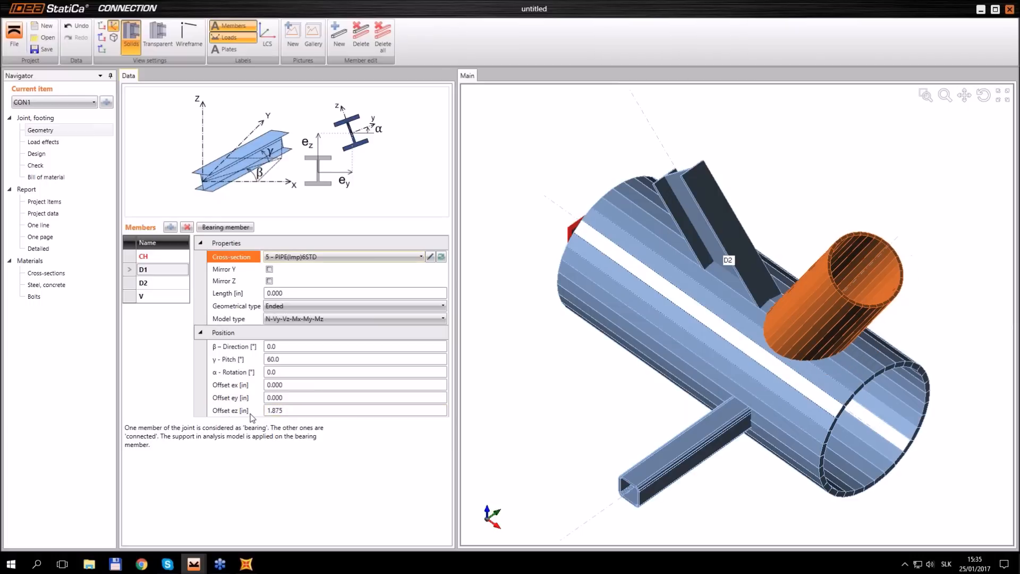
# Assign the rolled pipe cross-section PIPE(Imp)10STD to diagonal member D2.
pyautogui.click(164, 286)
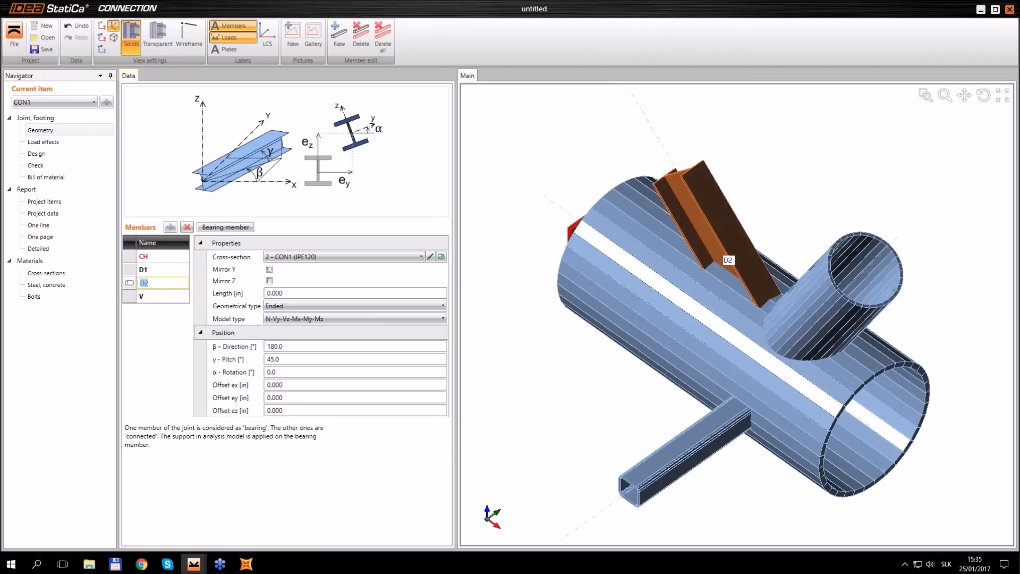
pyautogui.click(441, 258)
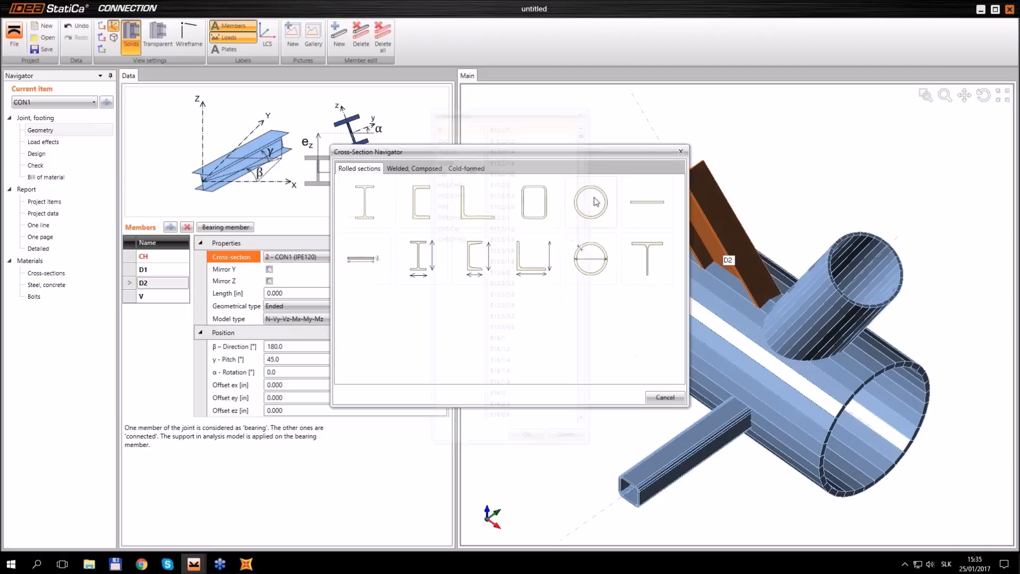
pyautogui.click(592, 201)
pyautogui.click(449, 214)
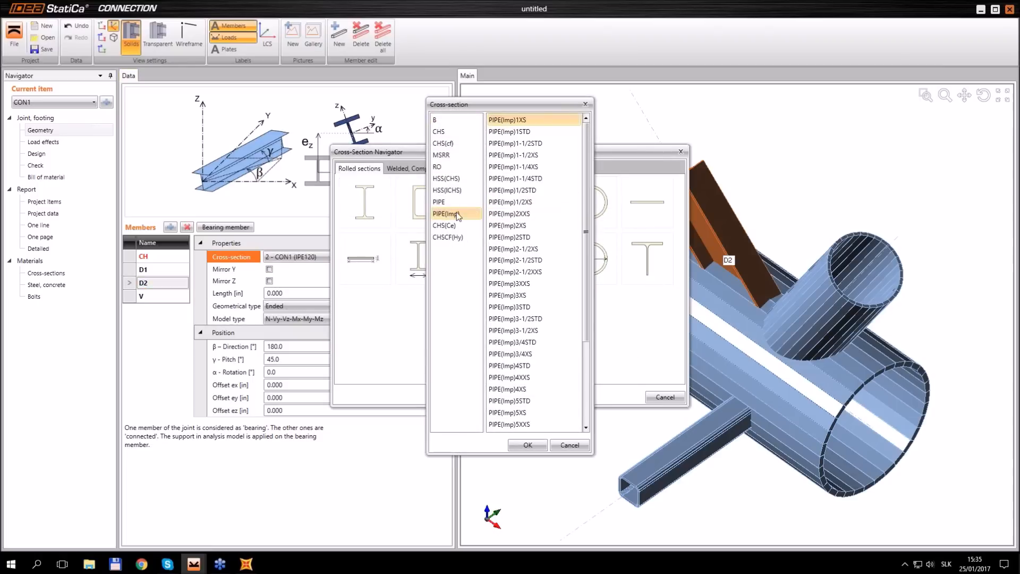
pyautogui.scroll(-3, 594, 254)
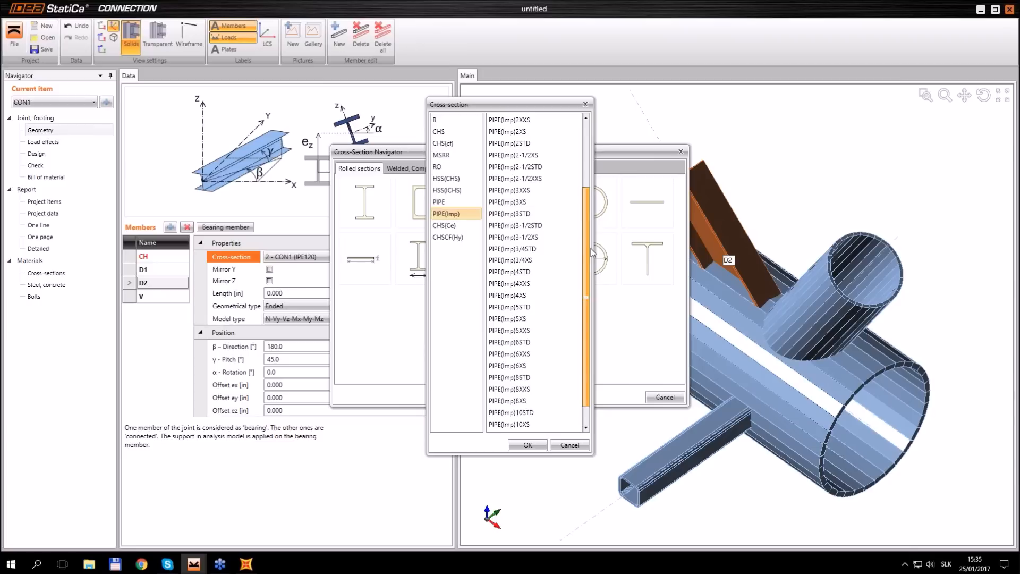
pyautogui.click(527, 445)
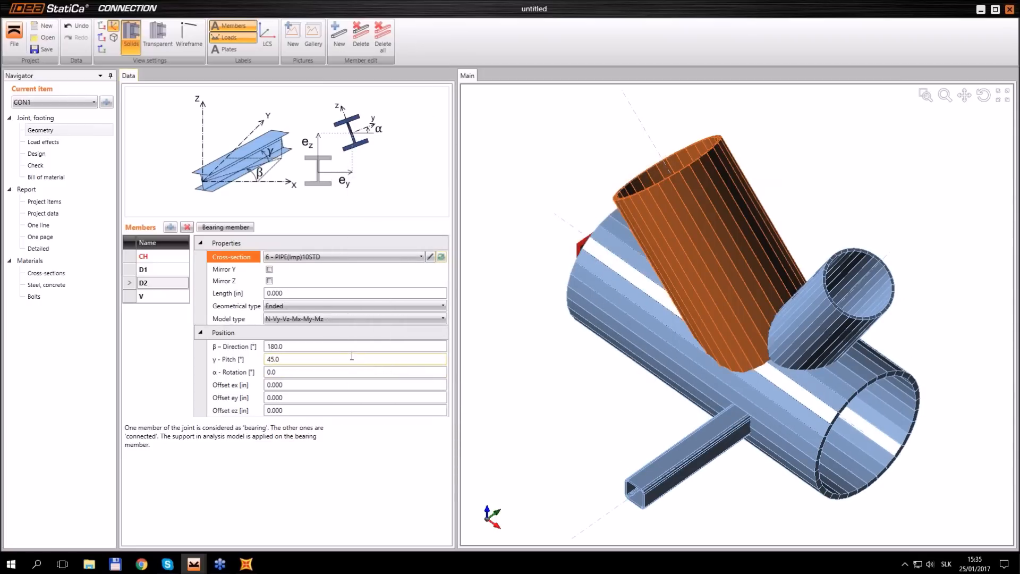
# Assign the rolled pipe cross-section PIPE(Imp)6STD to member V.
pyautogui.click(161, 297)
pyautogui.moveTo(574, 373); pyautogui.dragTo(576, 350, button='middle')
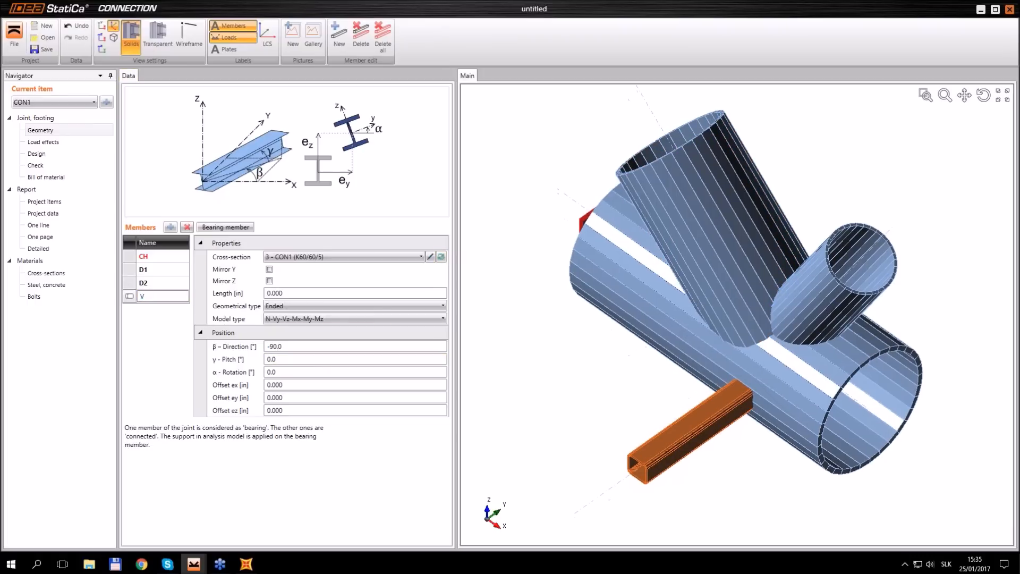
pyautogui.click(443, 258)
pyautogui.click(448, 257)
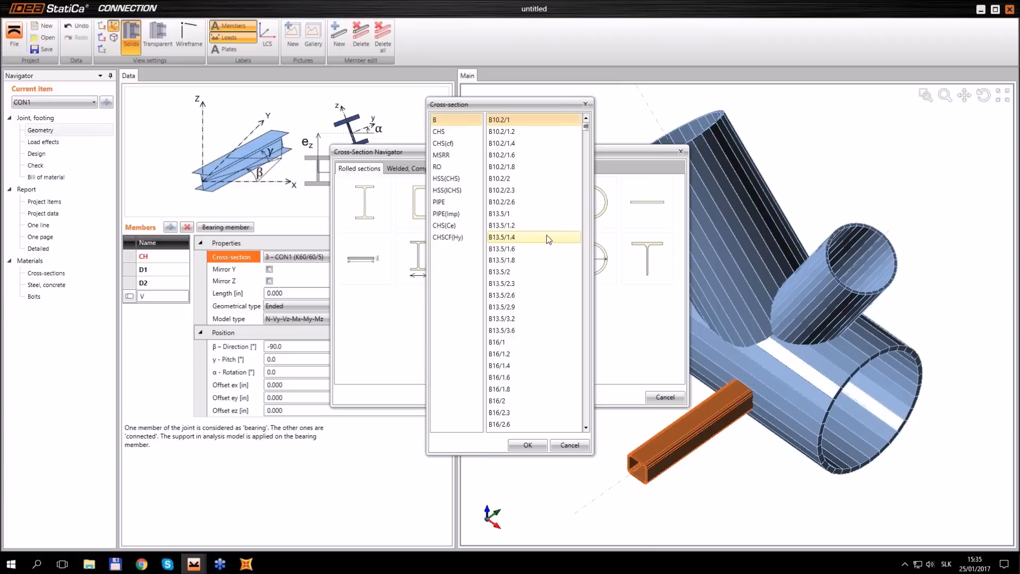
pyautogui.click(446, 214)
pyautogui.scroll(-2, 589, 209)
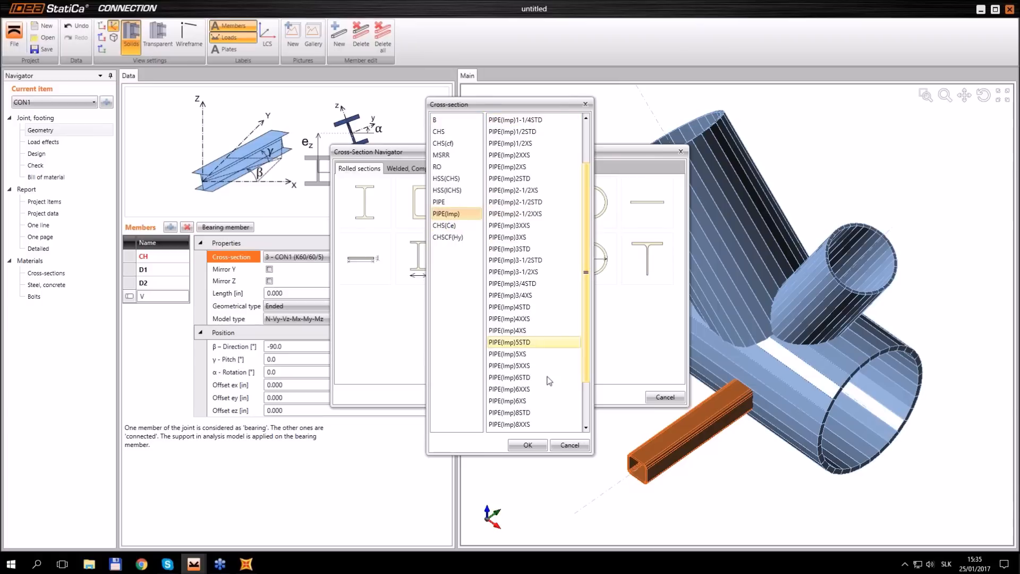
pyautogui.click(527, 378)
pyautogui.click(528, 445)
pyautogui.click(664, 398)
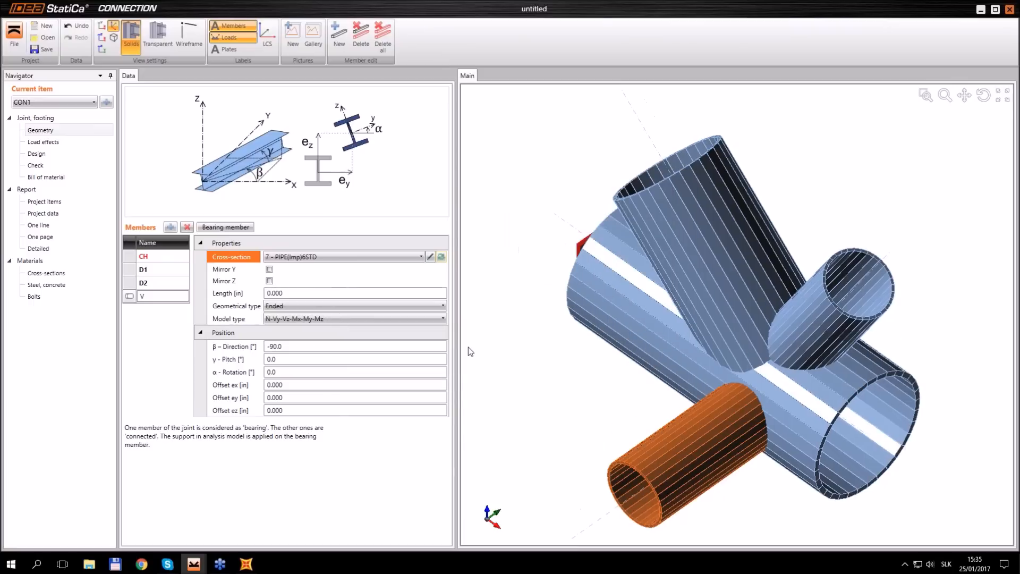
# Add a fifth member to the joint with cross-section PIPE(Imp)12XS and a length of 11 in.
pyautogui.moveTo(664, 356); pyautogui.dragTo(772, 372, button='right')
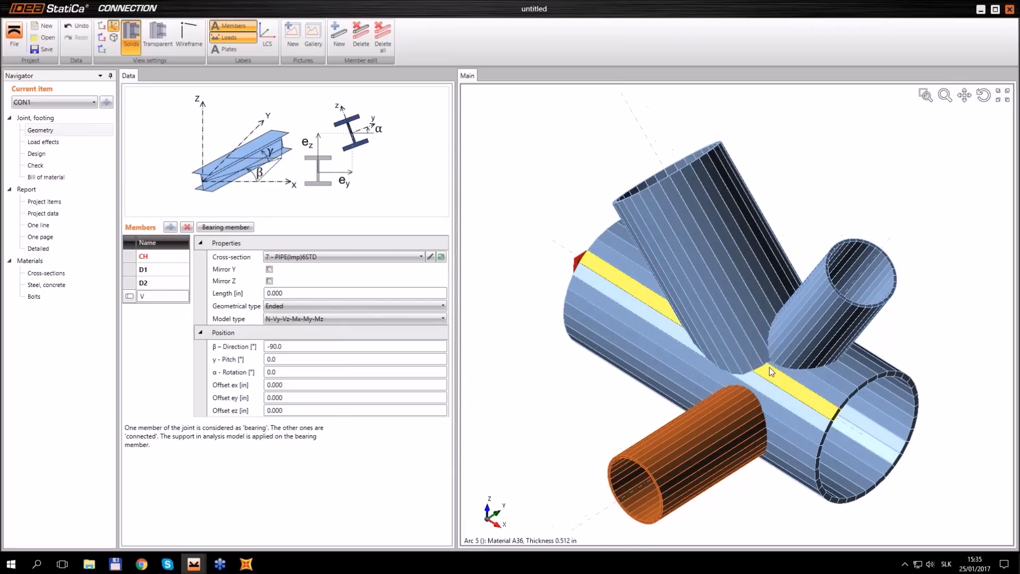
pyautogui.click(170, 227)
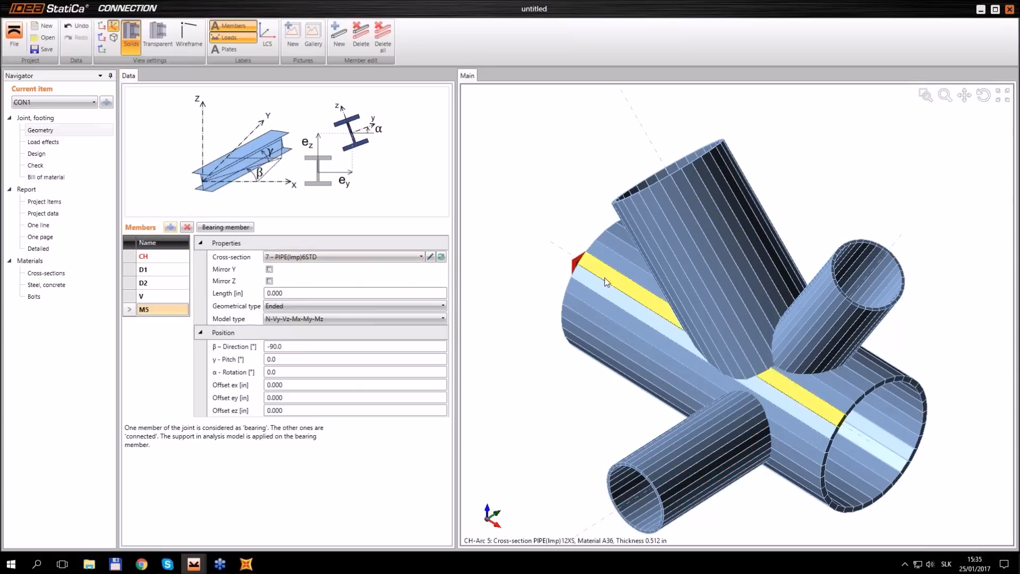
pyautogui.click(336, 257)
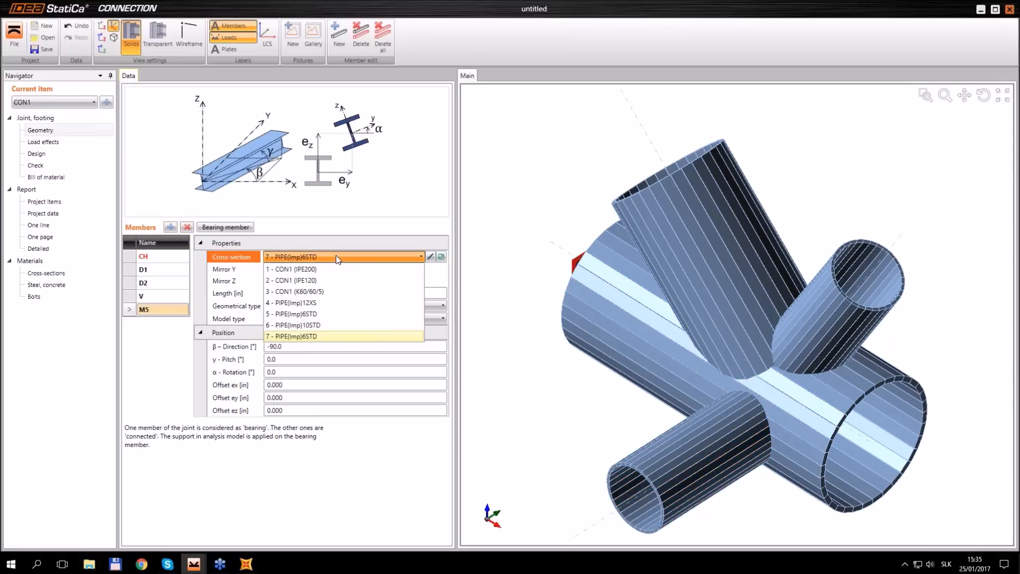
pyautogui.click(334, 302)
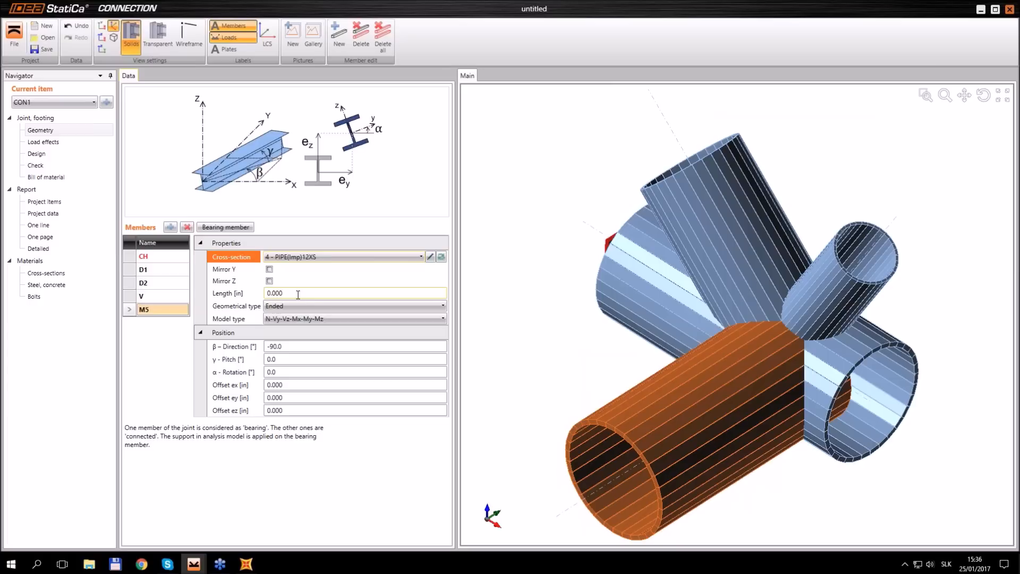
pyautogui.click(260, 295)
pyautogui.write('11')
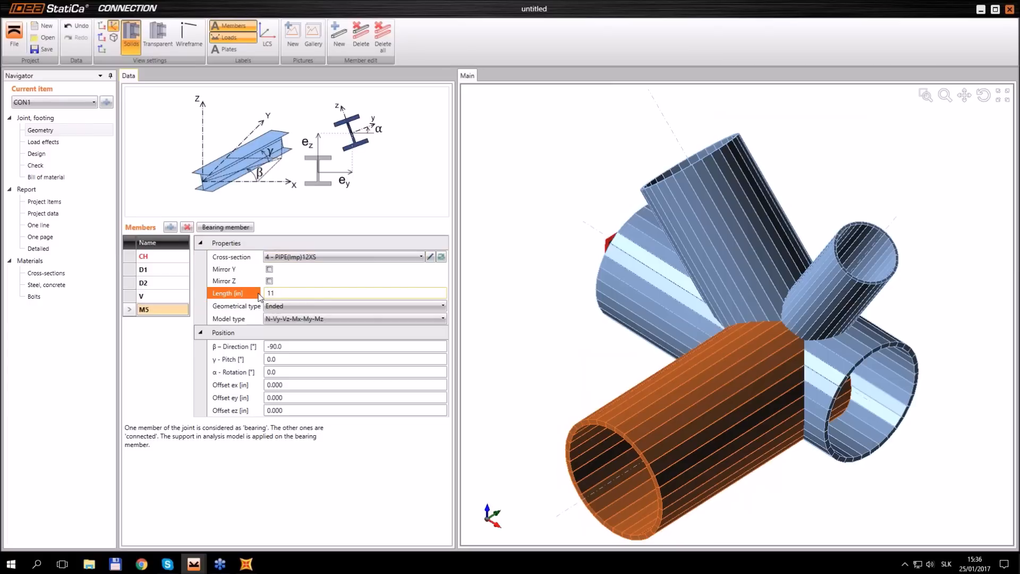
pyautogui.click(273, 307)
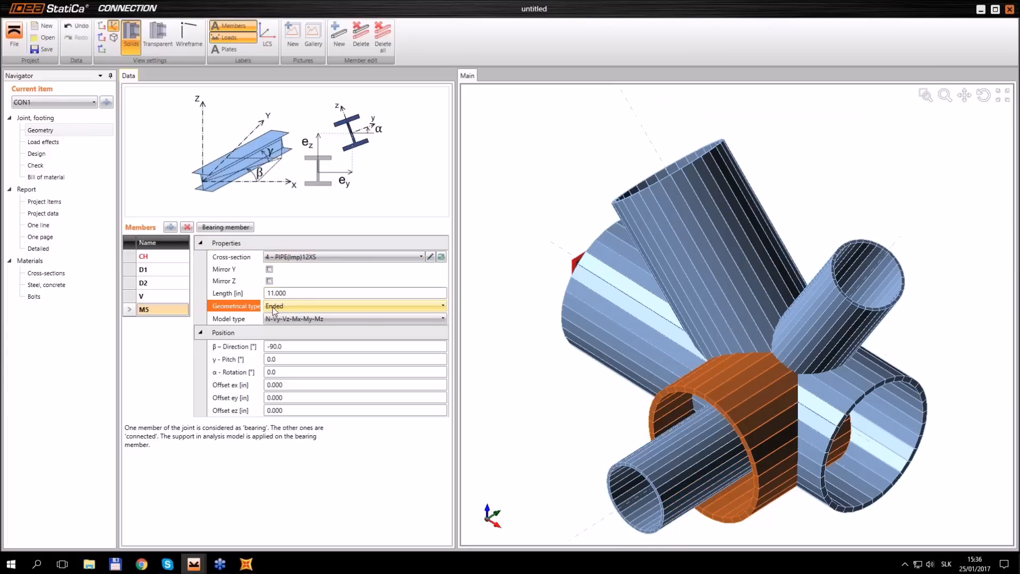
# Set member M5's β direction to 0° and its ex offset to 9 in.
pyautogui.click(310, 346)
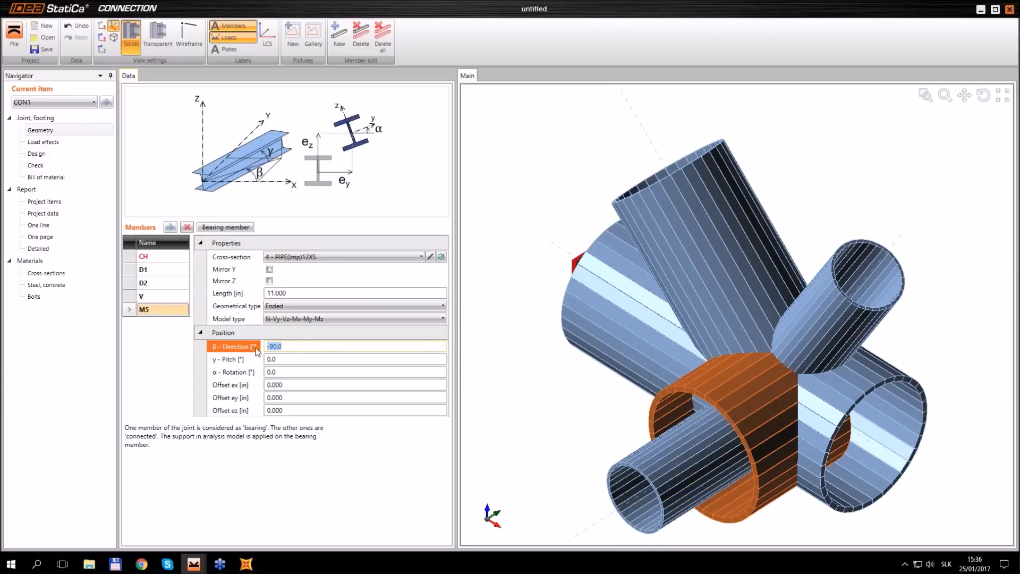
pyautogui.write('0')
pyautogui.press('Tab')
pyautogui.click(254, 386)
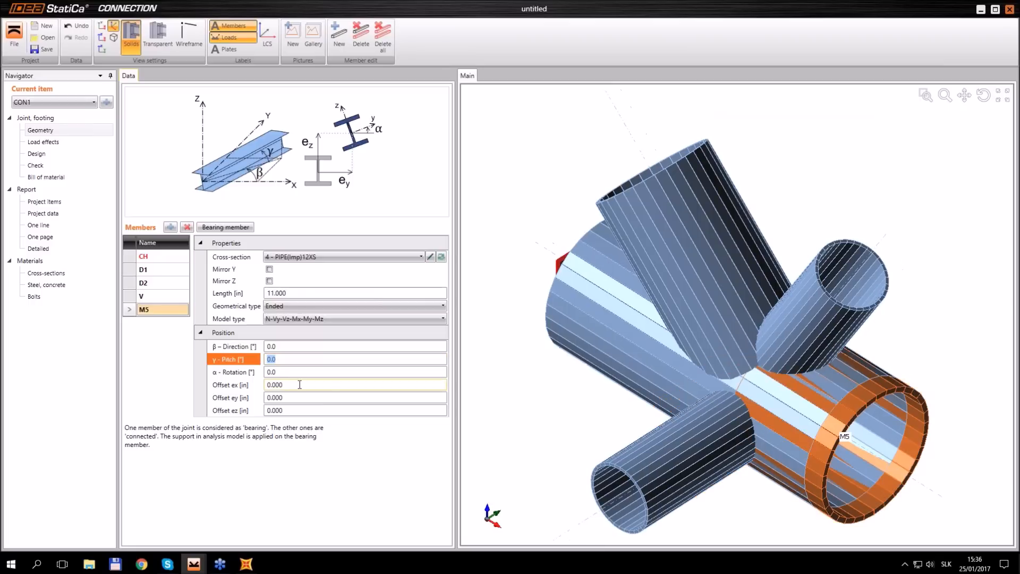
pyautogui.write('9')
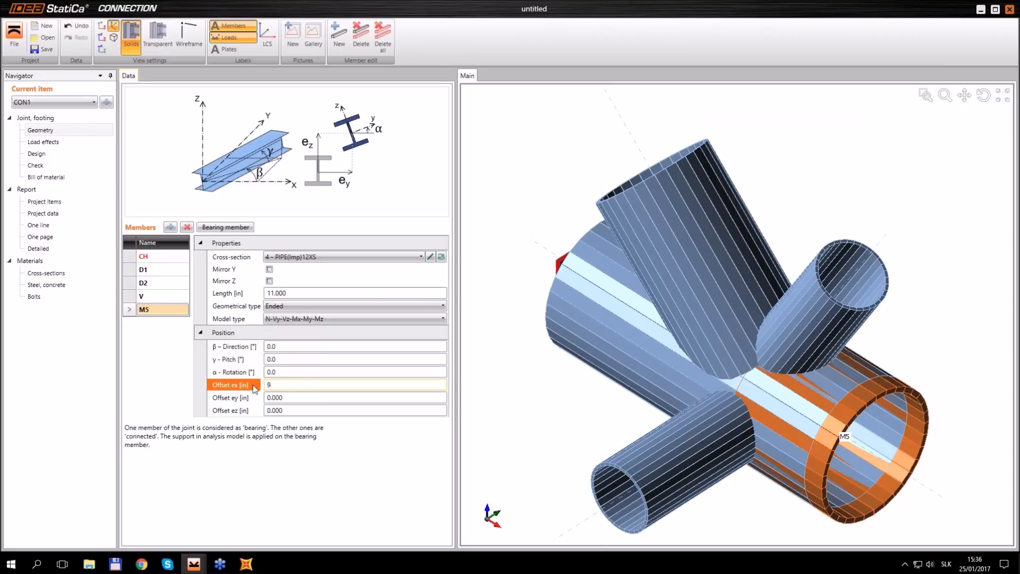
pyautogui.press('Tab')
pyautogui.moveTo(699, 329); pyautogui.dragTo(524, 280, button='right')
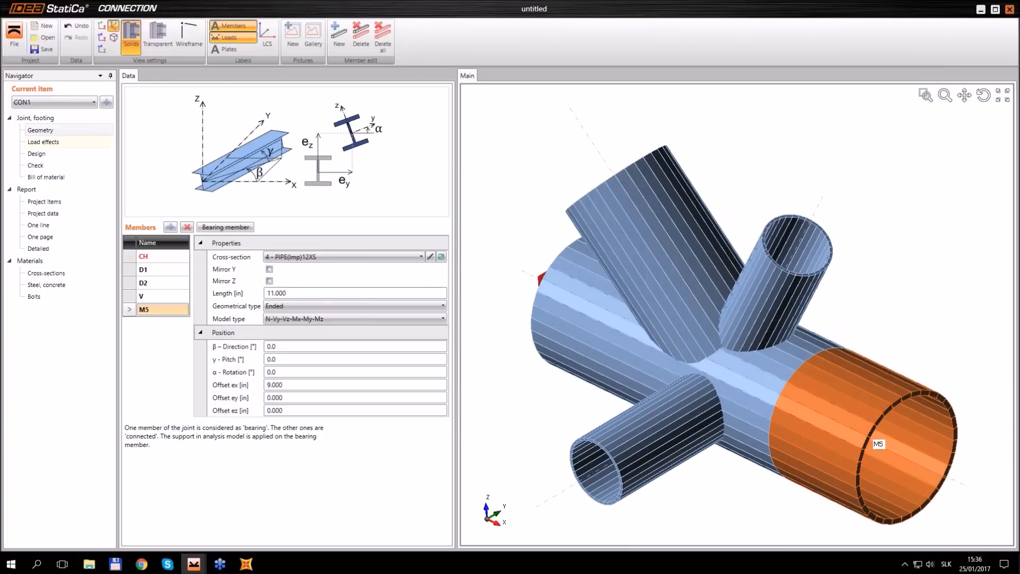
# From the 03 Tubes truss folder, open the internalforces spreadsheet in Excel, copy range D2:I6, and return to the untitled project's load effects.
pyautogui.click(65, 143)
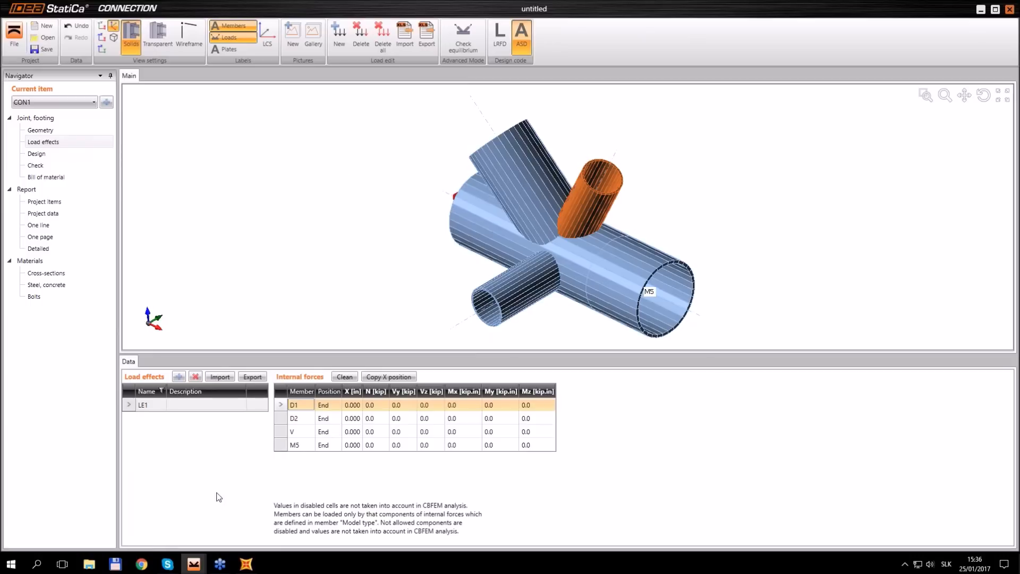
pyautogui.click(89, 564)
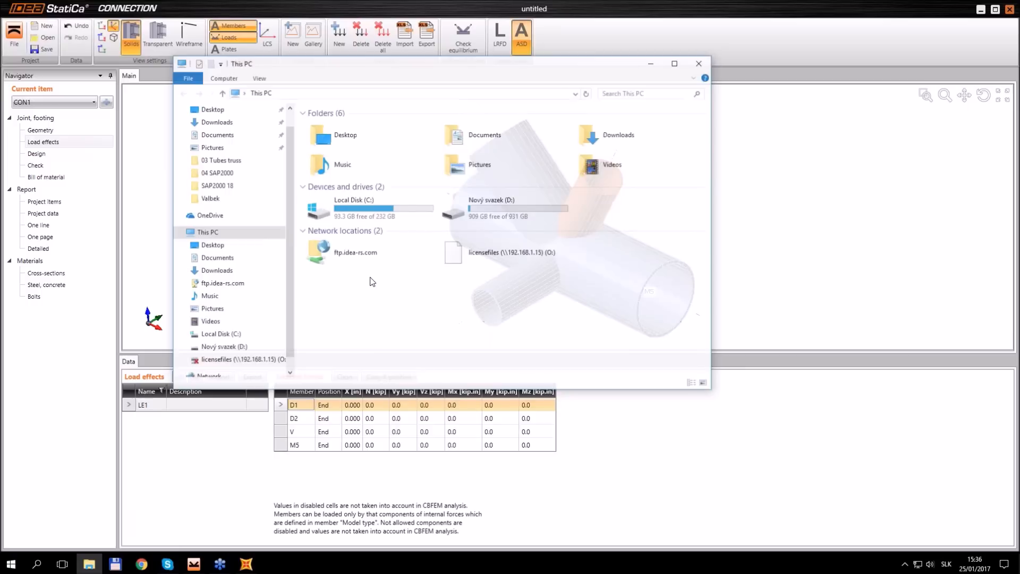
pyautogui.click(211, 245)
pyautogui.doubleClick(339, 149)
pyautogui.click(345, 149)
pyautogui.doubleClick(344, 149)
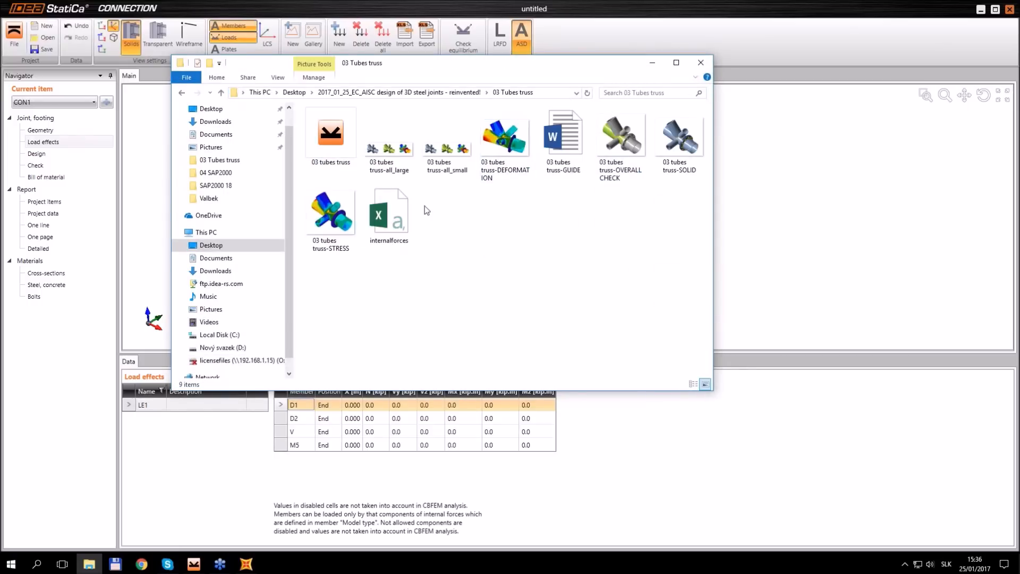
pyautogui.click(412, 210)
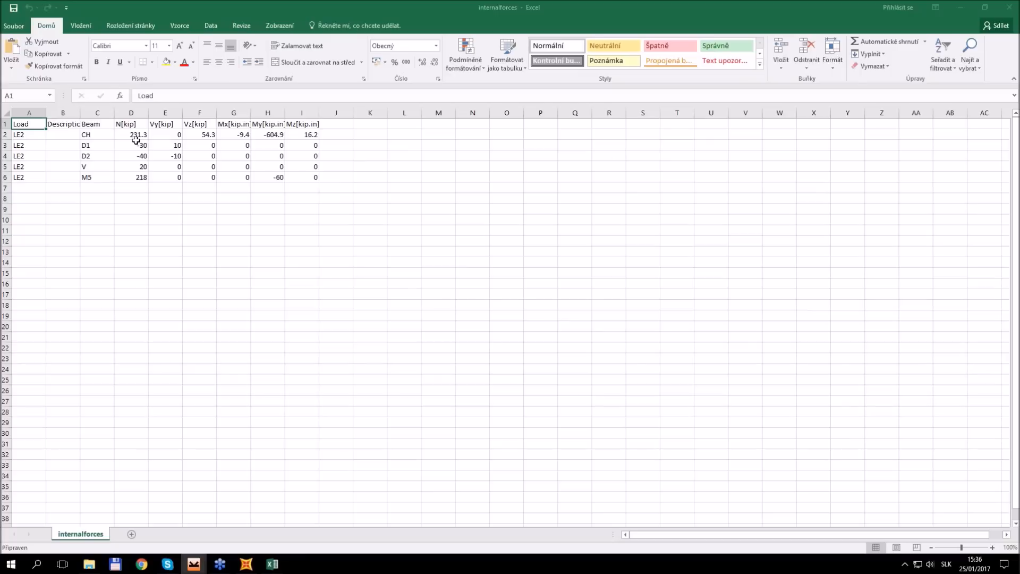
pyautogui.moveTo(132, 134); pyautogui.dragTo(312, 175)
pyautogui.hotkey('ctrl', 'c')
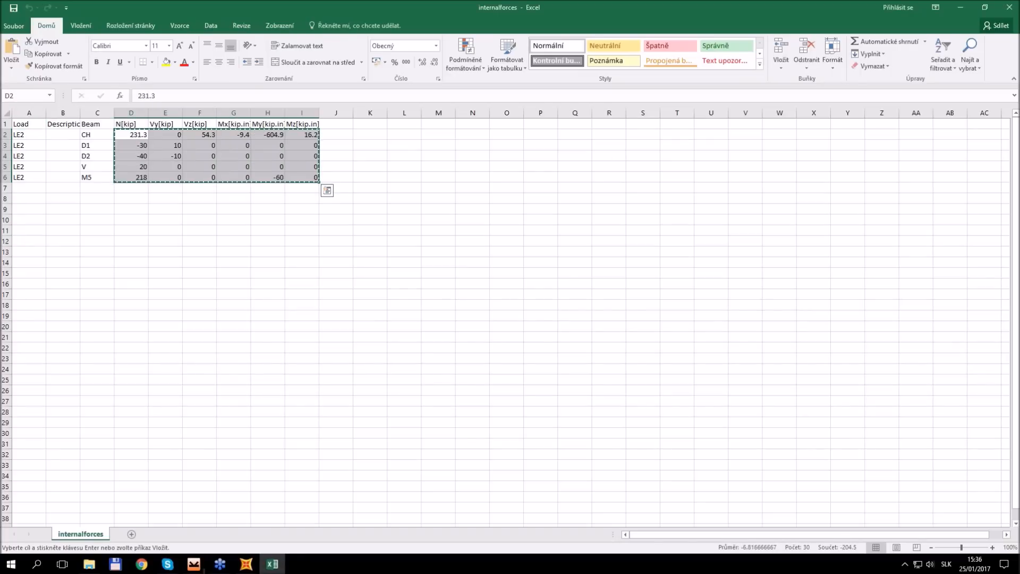
pyautogui.click(194, 564)
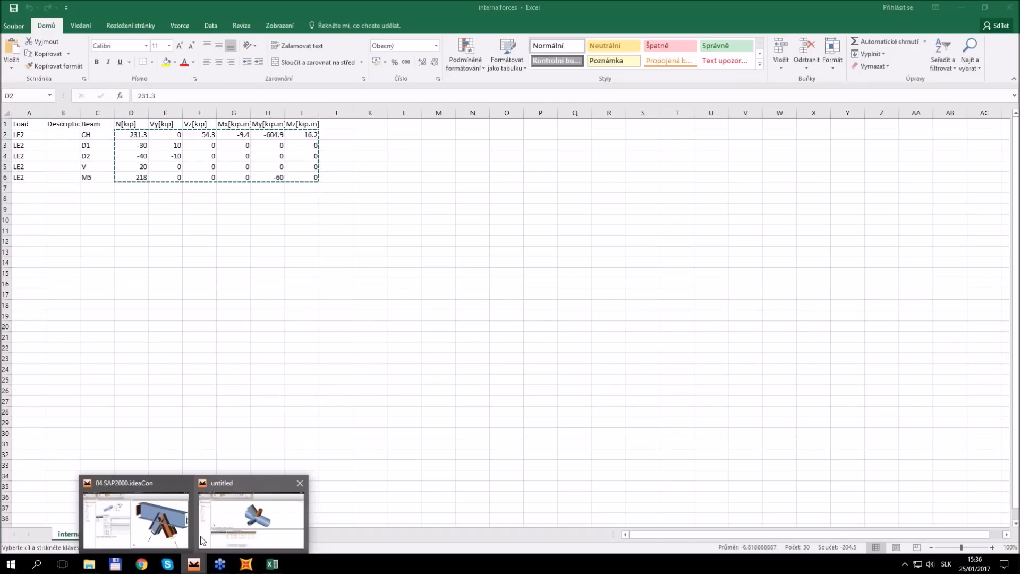
pyautogui.click(245, 513)
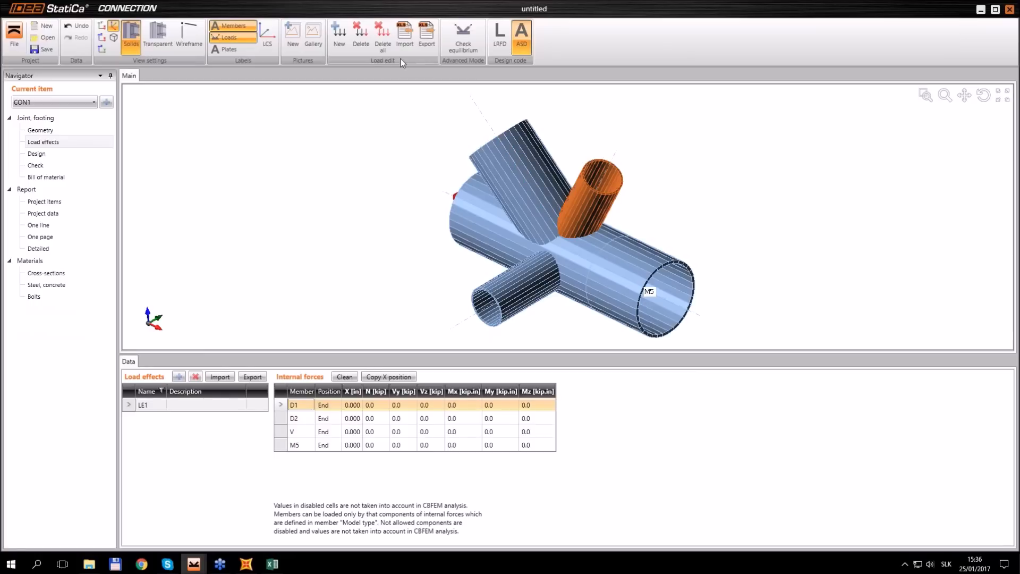
pyautogui.click(405, 34)
pyautogui.click(425, 195)
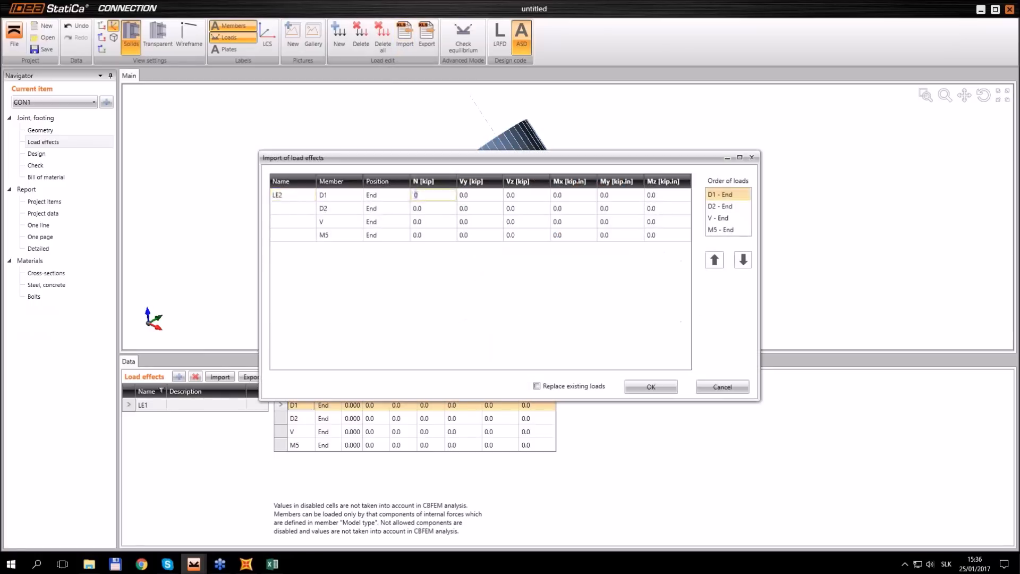
pyautogui.hotkey('ctrl', 'v')
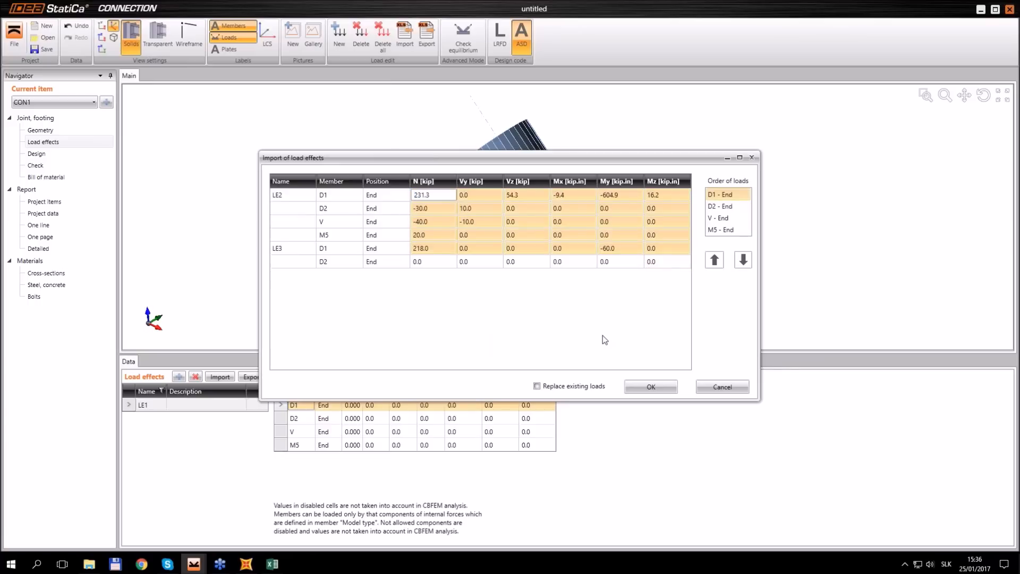
pyautogui.click(537, 387)
pyautogui.click(722, 387)
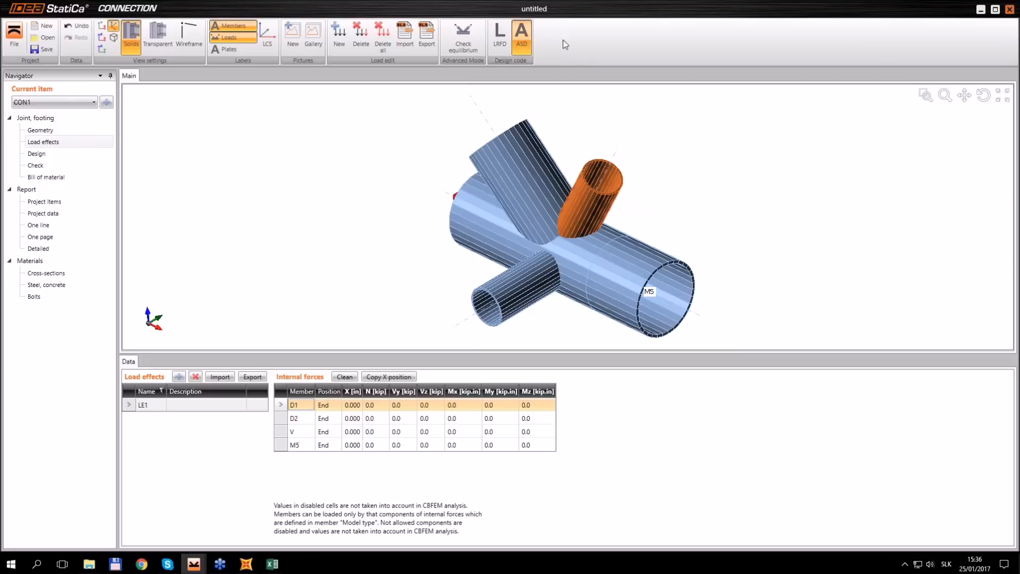
# Turn on the equilibrium check and import the copied internal forces for CH, D1, D2, V and M5, replacing the existing loads.
pyautogui.click(464, 37)
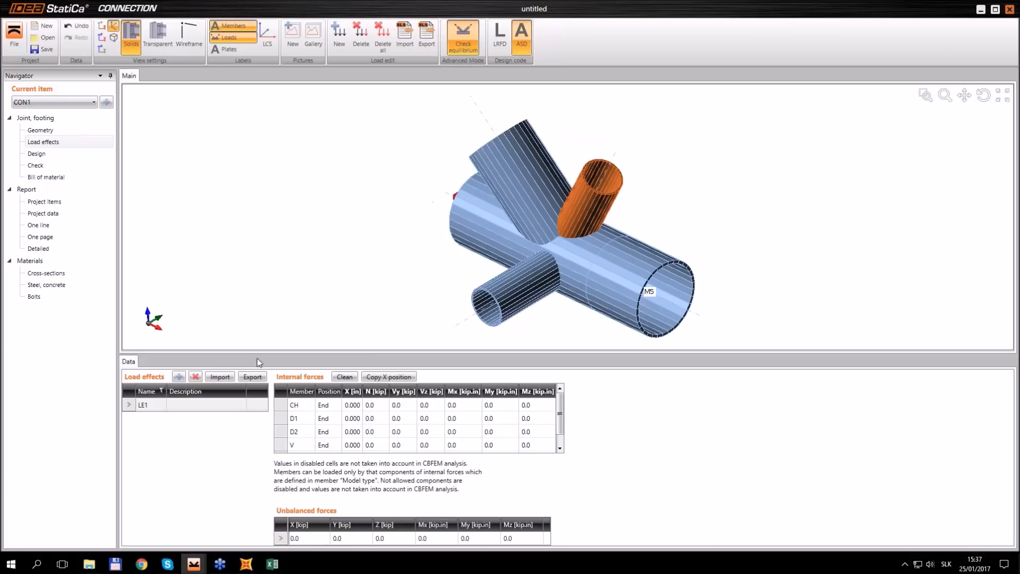
pyautogui.click(405, 36)
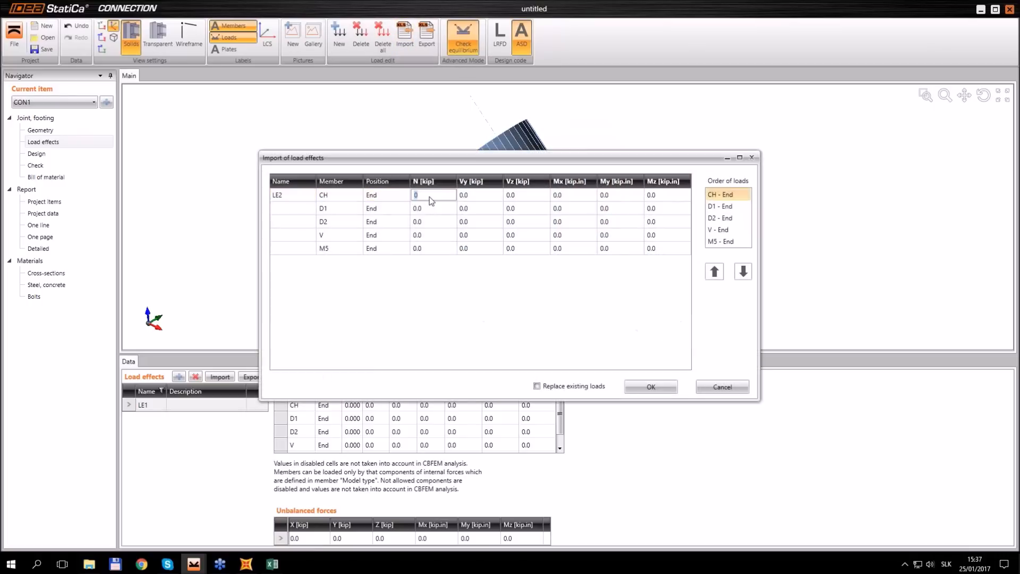
pyautogui.moveTo(429, 196); pyautogui.dragTo(649, 248)
pyautogui.hotkey('ctrl', 'v')
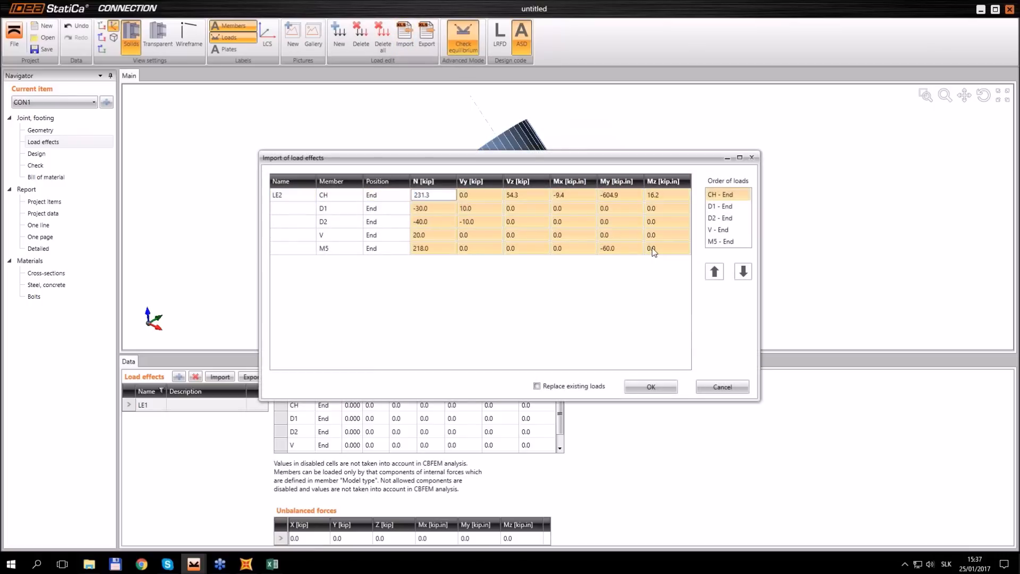
pyautogui.click(652, 388)
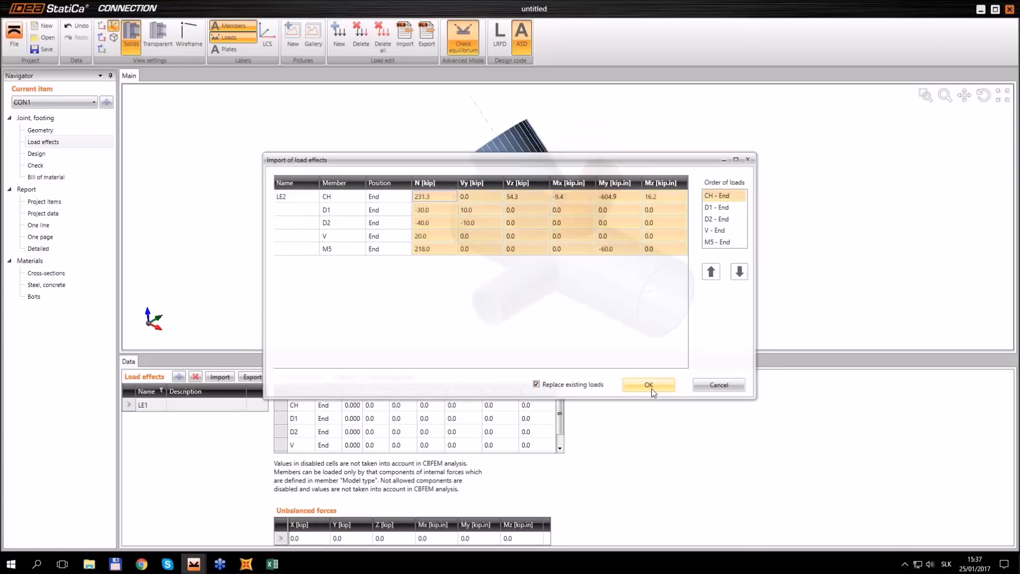
pyautogui.scroll(-1, 562, 414)
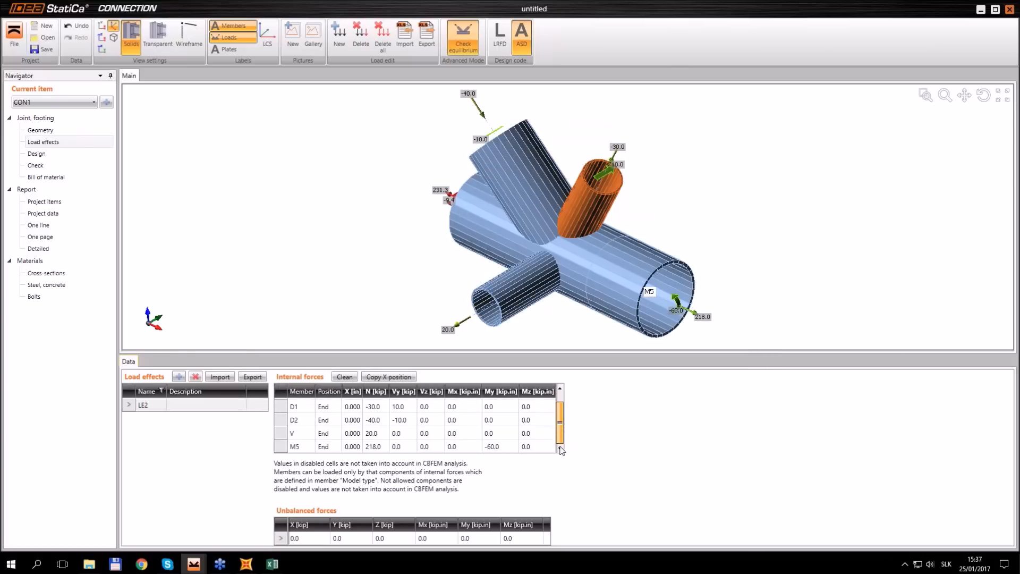
pyautogui.scroll(1, 563, 414)
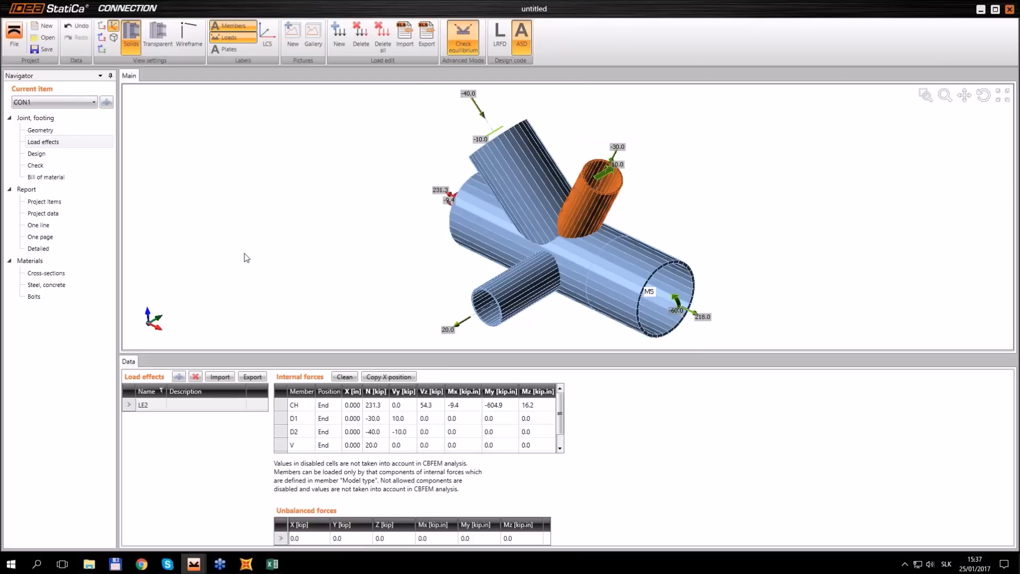
# Add a plate-to-plate manufacturing operation to the joint design with 1 1/8 A490 bolts.
pyautogui.click(58, 156)
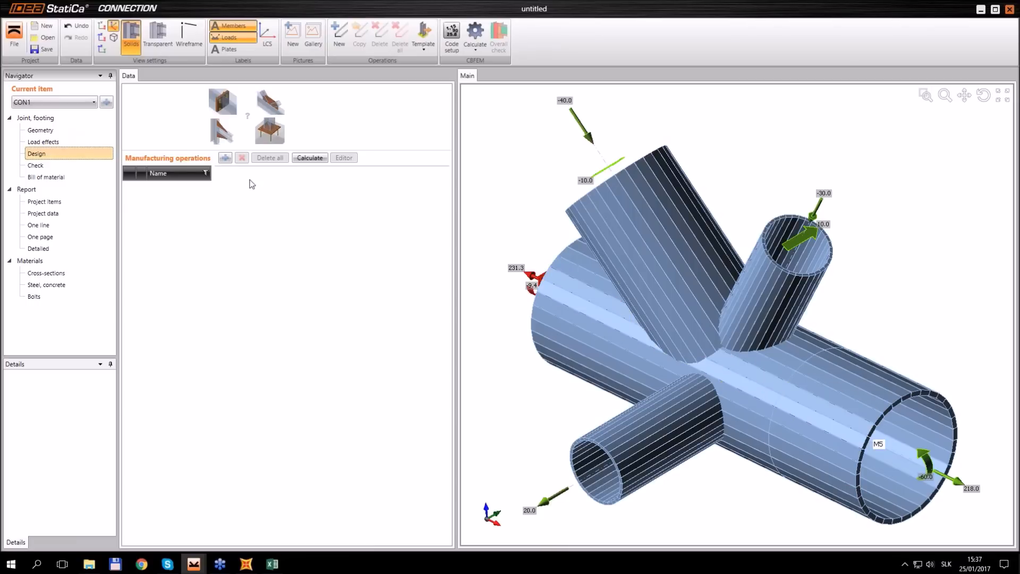
pyautogui.click(225, 158)
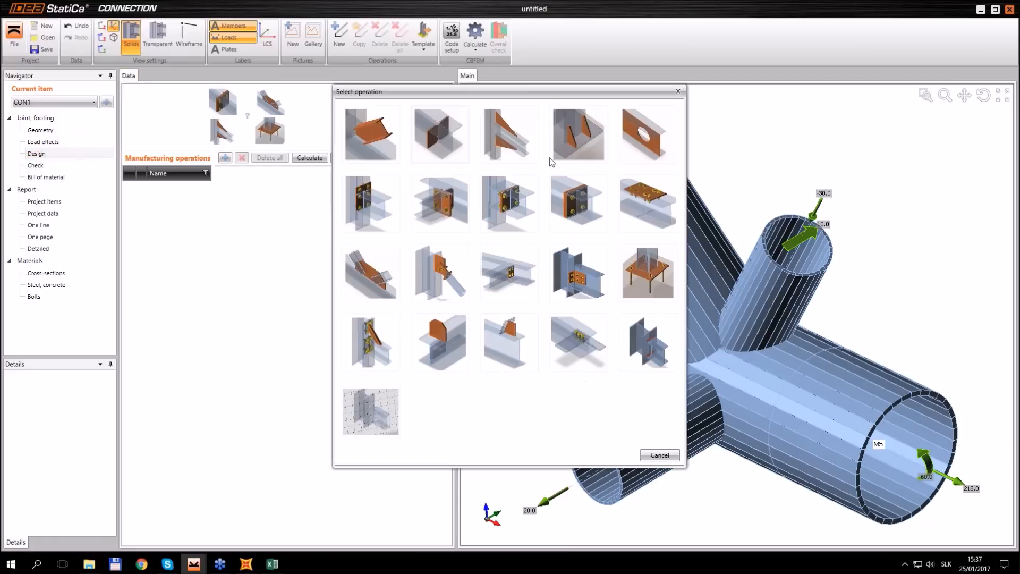
pyautogui.click(579, 206)
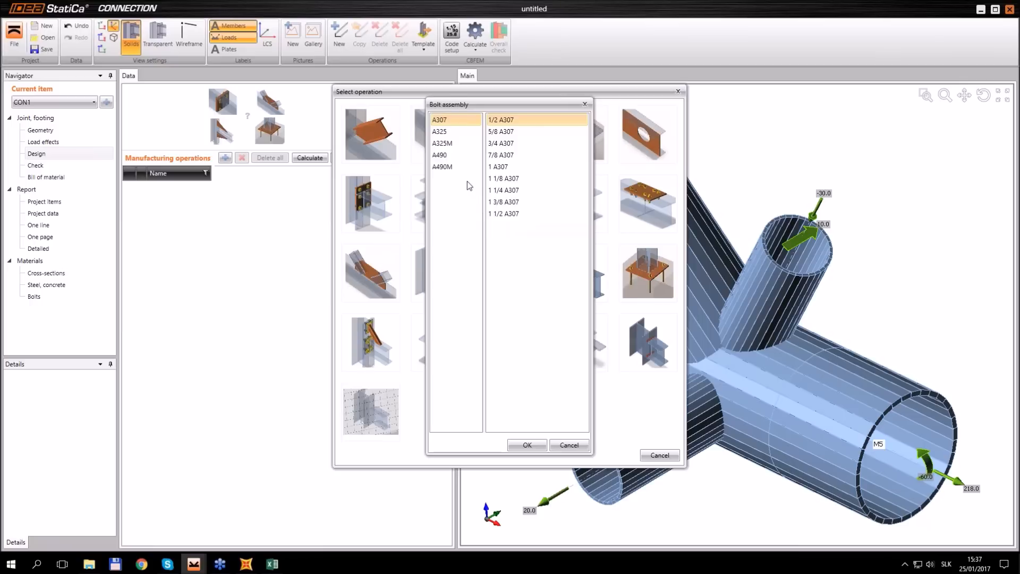
pyautogui.click(455, 158)
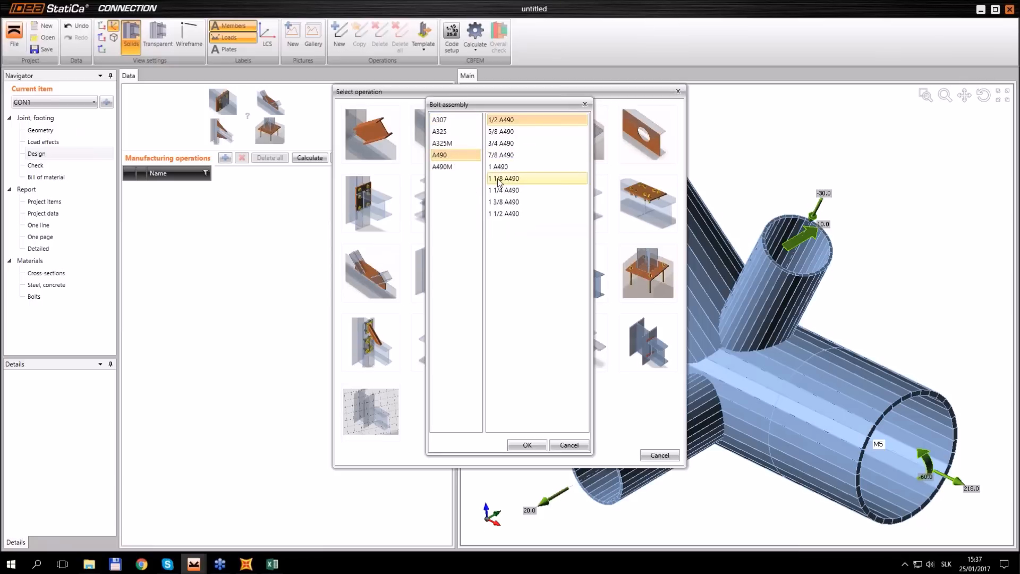
pyautogui.click(537, 179)
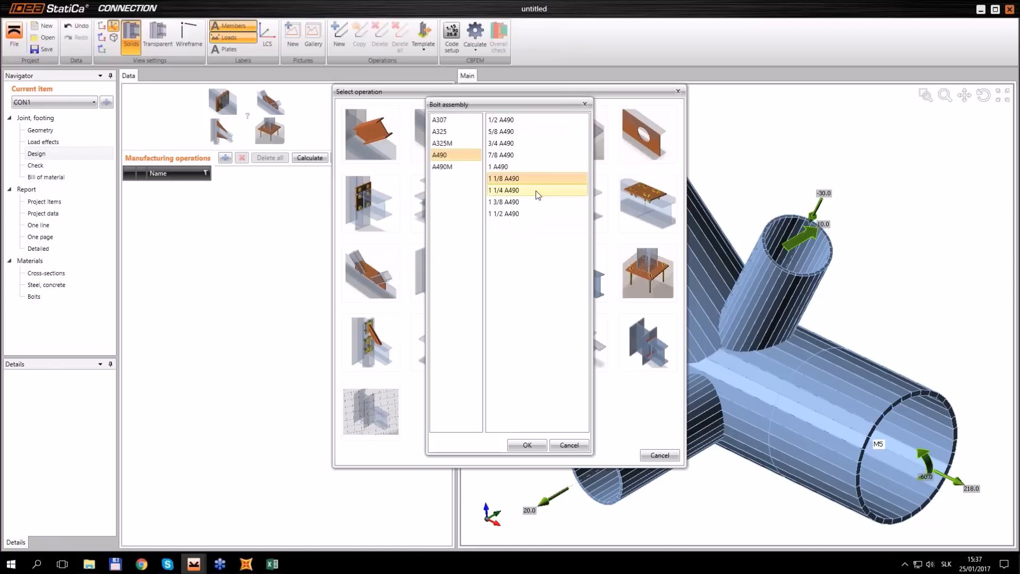
pyautogui.click(526, 446)
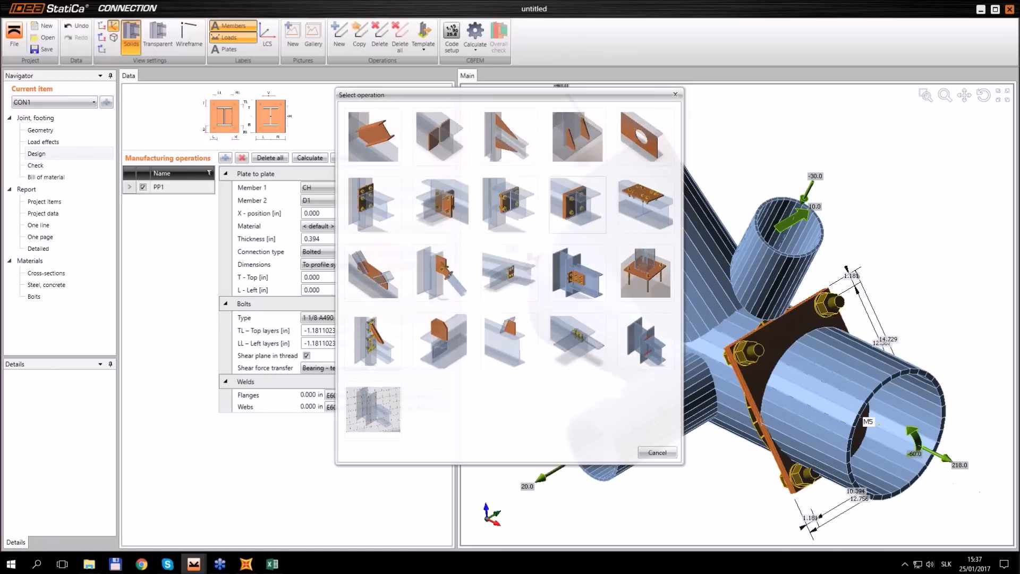
# Make the plate-to-plate operation connect CH with M5 and set its plate thickness to 1 in.
pyautogui.click(328, 187)
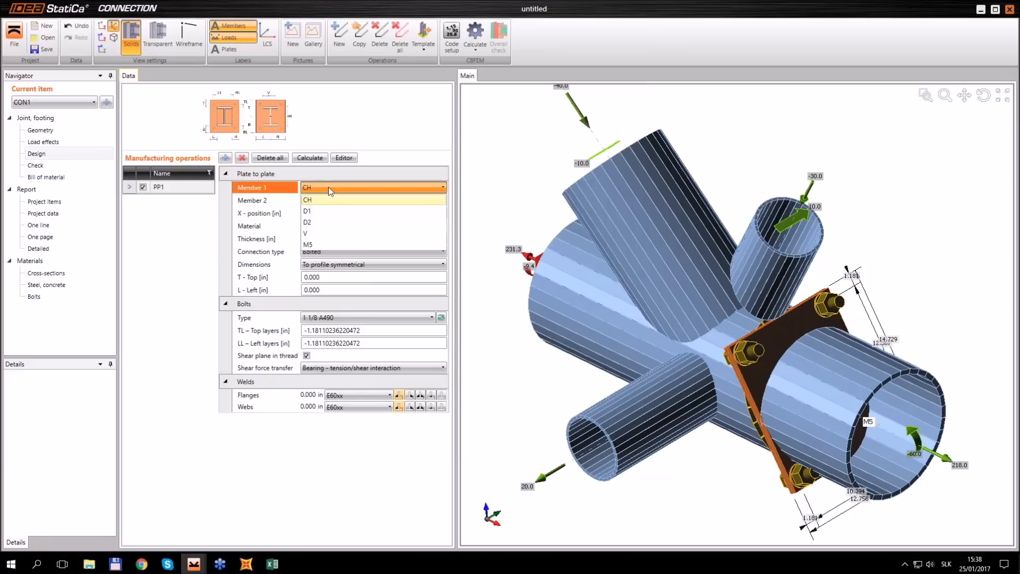
pyautogui.click(329, 187)
pyautogui.click(321, 202)
pyautogui.click(325, 203)
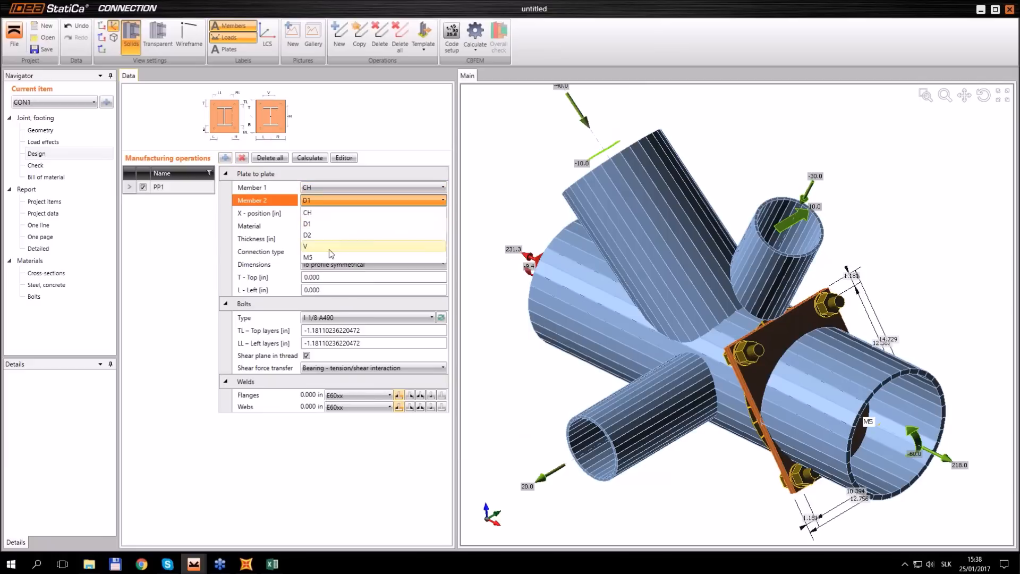
pyautogui.click(327, 257)
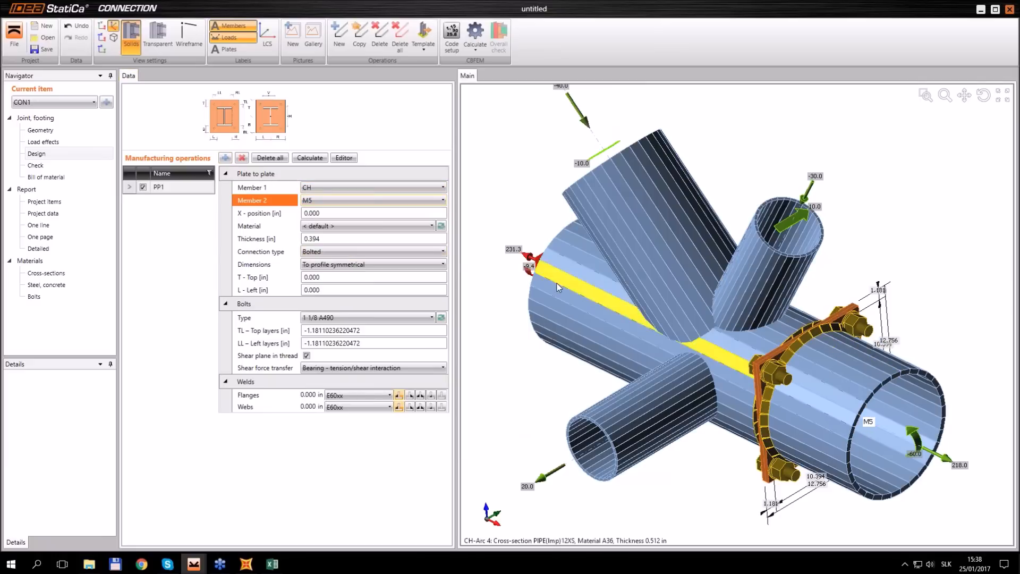
pyautogui.click(306, 242)
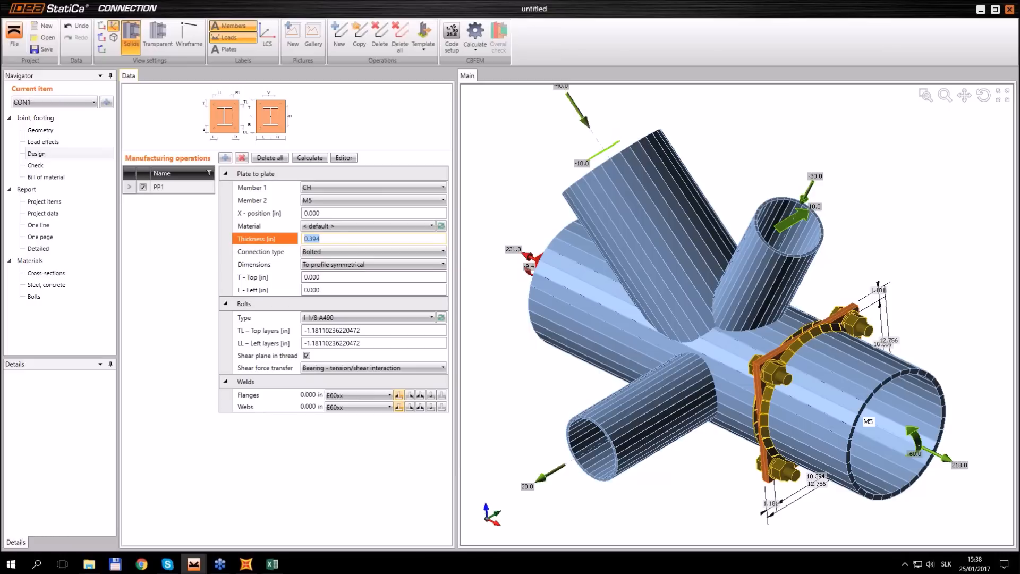
pyautogui.write('1')
pyautogui.press('Tab')
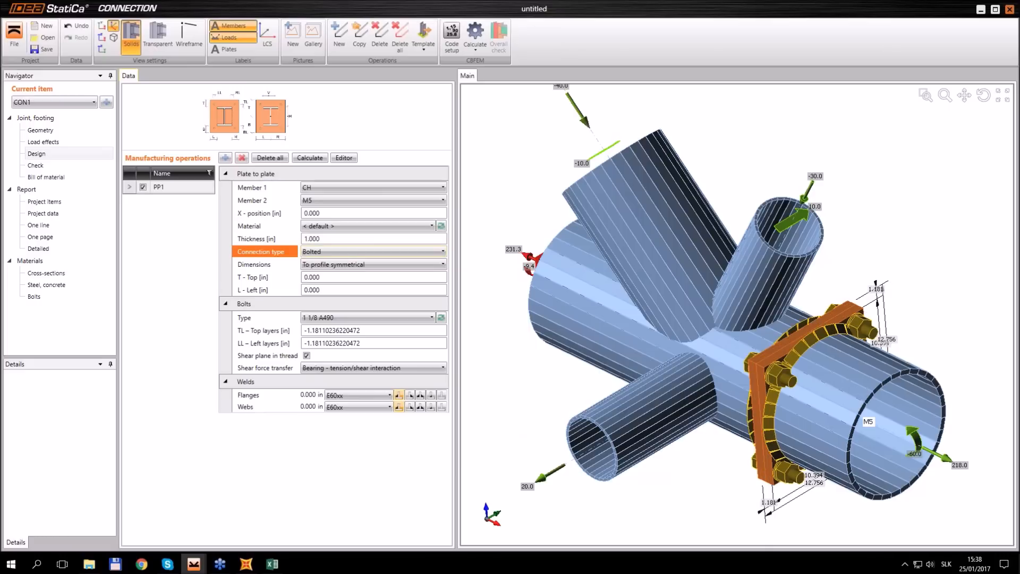
# Change the connecting plates' dimensions to Circle with a radius of 10 in.
pyautogui.click(331, 265)
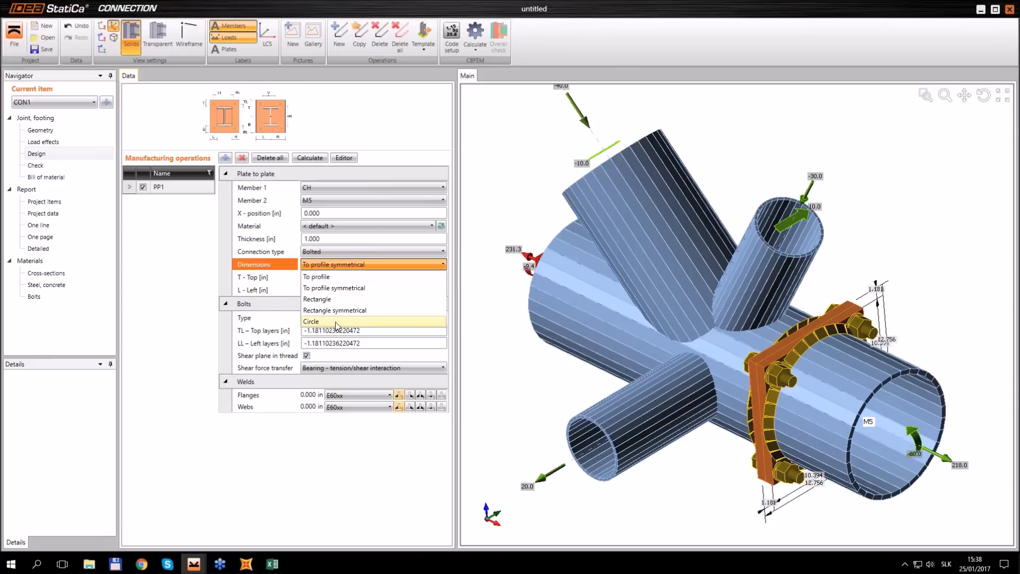
pyautogui.click(339, 322)
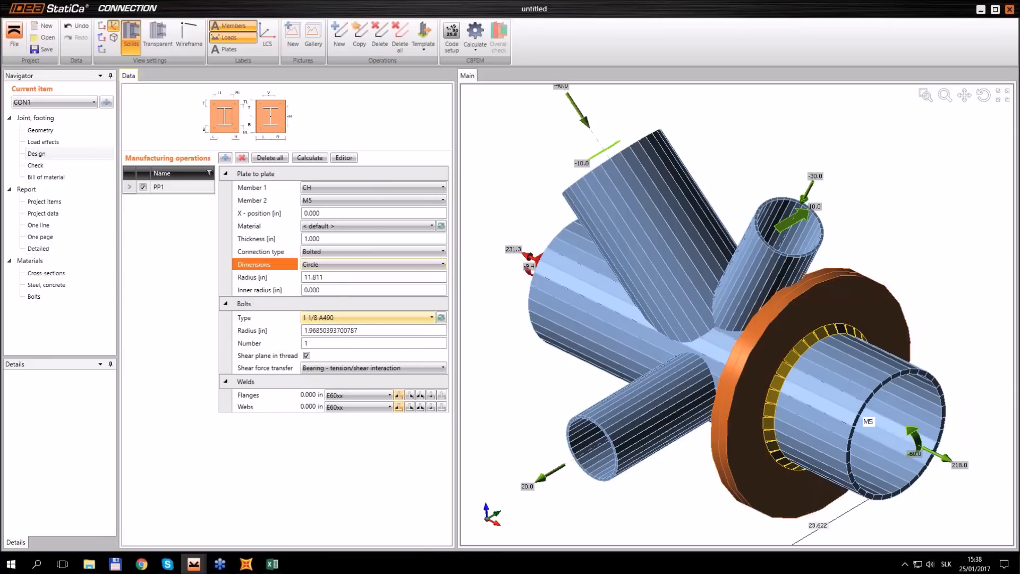
pyautogui.click(272, 278)
pyautogui.write('10')
pyautogui.press('Return')
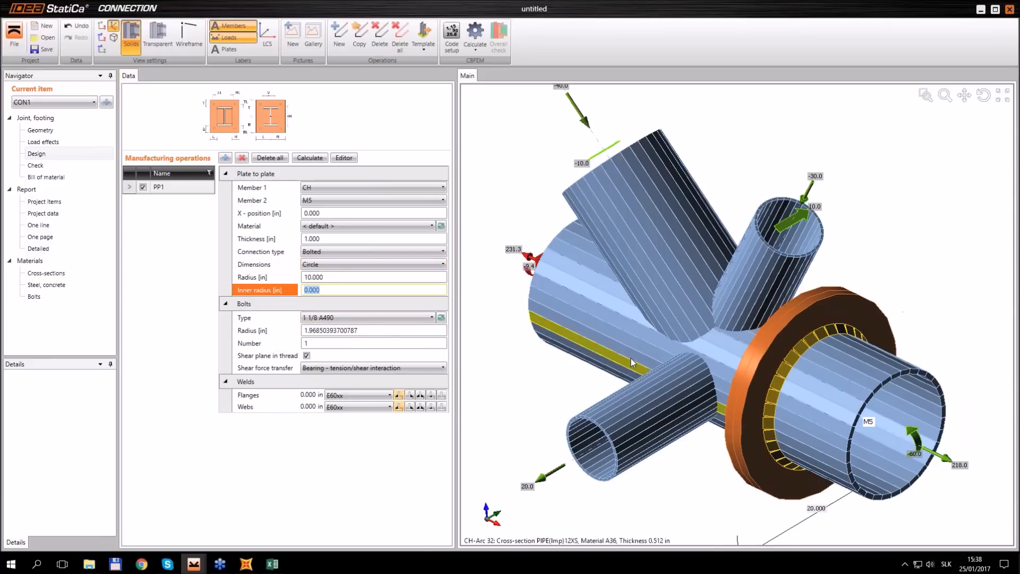
# Set the inner radius of the circular connecting plates to 5.875 in.
pyautogui.moveTo(816, 364); pyautogui.dragTo(770, 351, button='right')
pyautogui.click(282, 292)
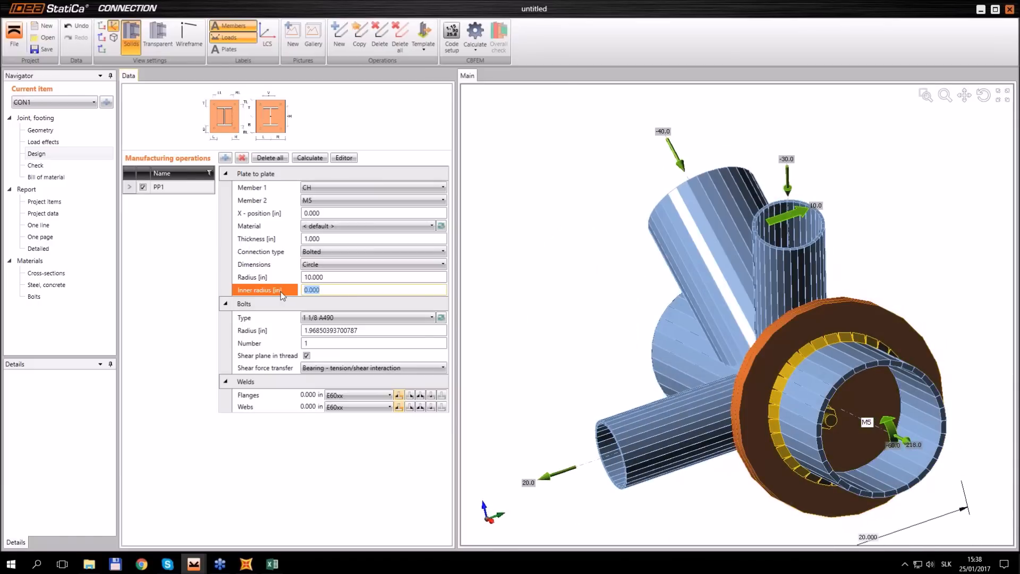
pyautogui.write('5.875')
pyautogui.press('Return')
pyautogui.moveTo(787, 303); pyautogui.dragTo(813, 319, button='right')
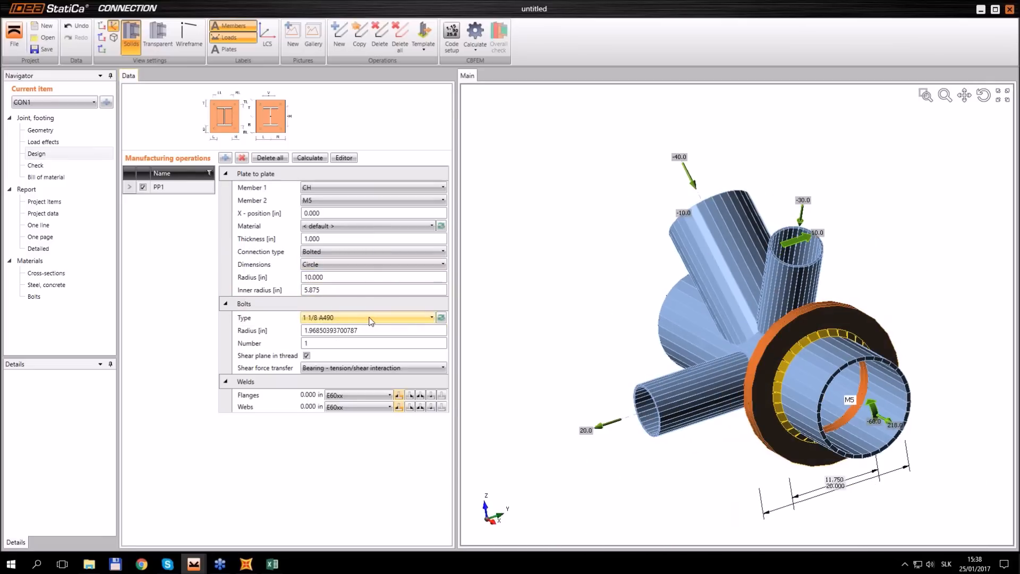
# Arrange 12 bolts in the plate-to-plate operation on a bolt circle with a radius of 8.25 in.
pyautogui.click(324, 330)
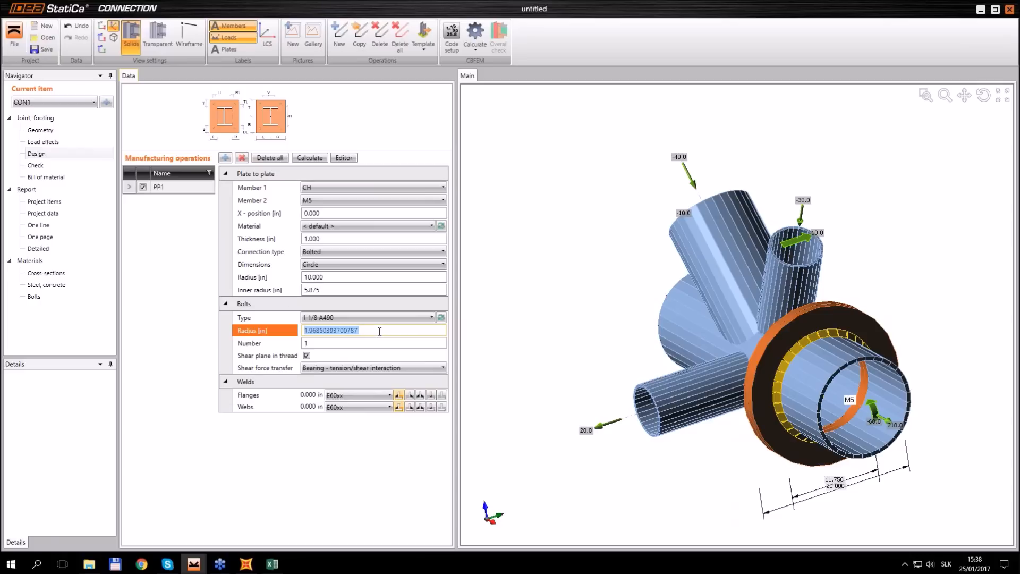
pyautogui.write('8.25')
pyautogui.press('Tab')
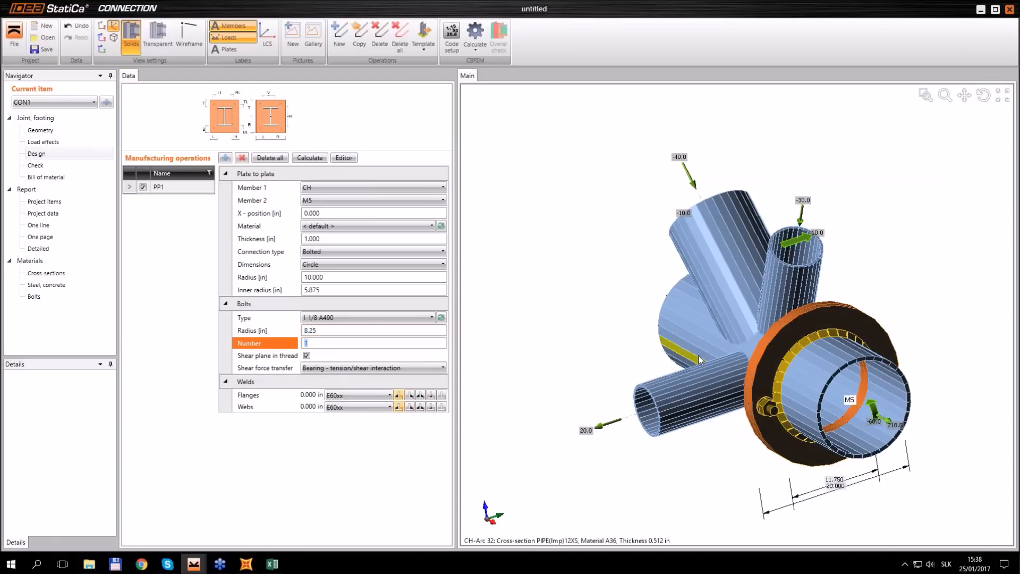
pyautogui.write('12')
pyautogui.press('Tab')
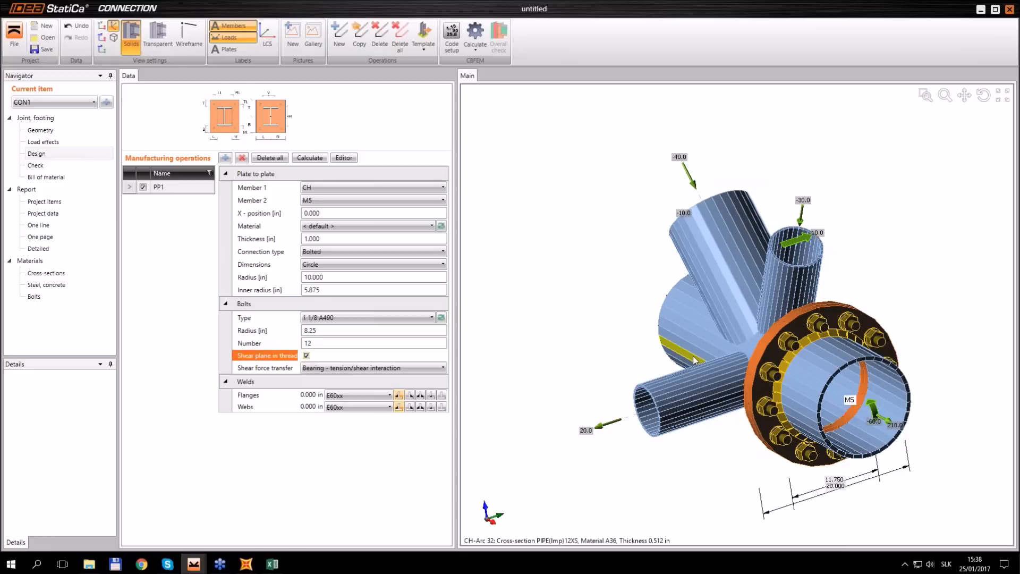
pyautogui.moveTo(691, 351); pyautogui.dragTo(813, 352, button='right')
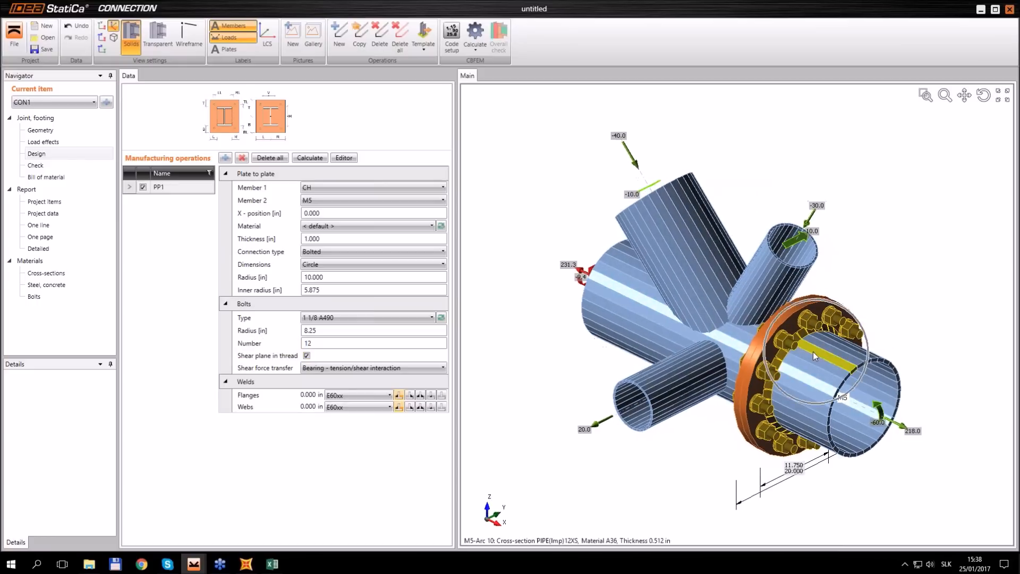
# Set both the flange and web welds of the plate-to-plate operation to 0.375 in with E100xx electrodes.
pyautogui.click(308, 396)
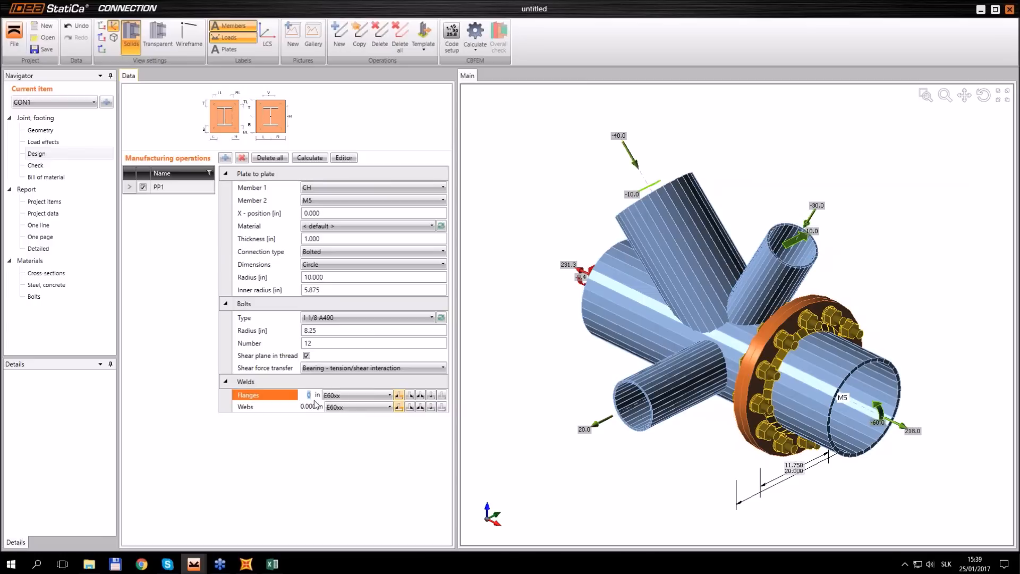
pyautogui.write('0.375')
pyautogui.press('Tab')
pyautogui.write('0.375')
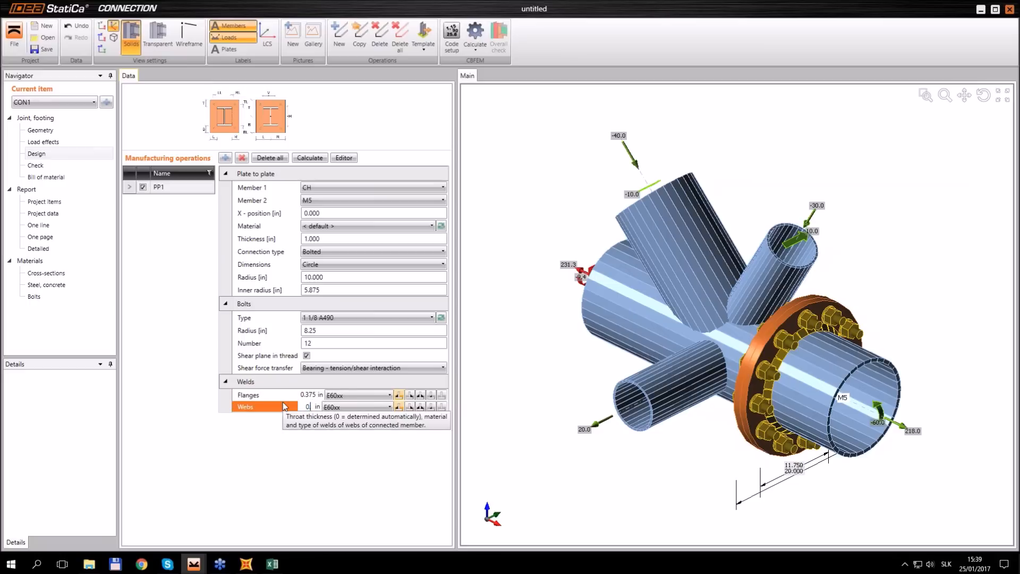
pyautogui.press('Tab')
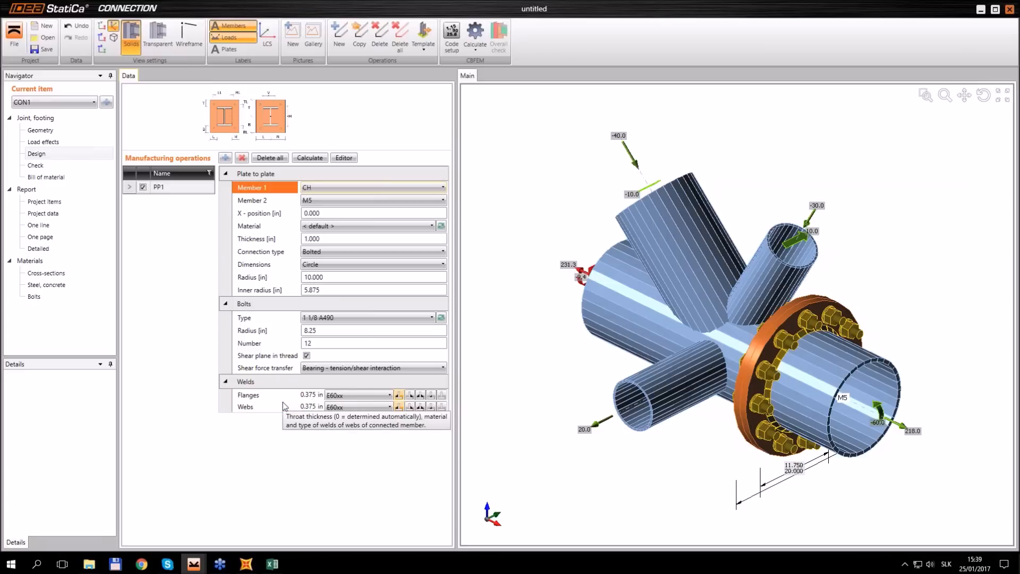
pyautogui.click(338, 396)
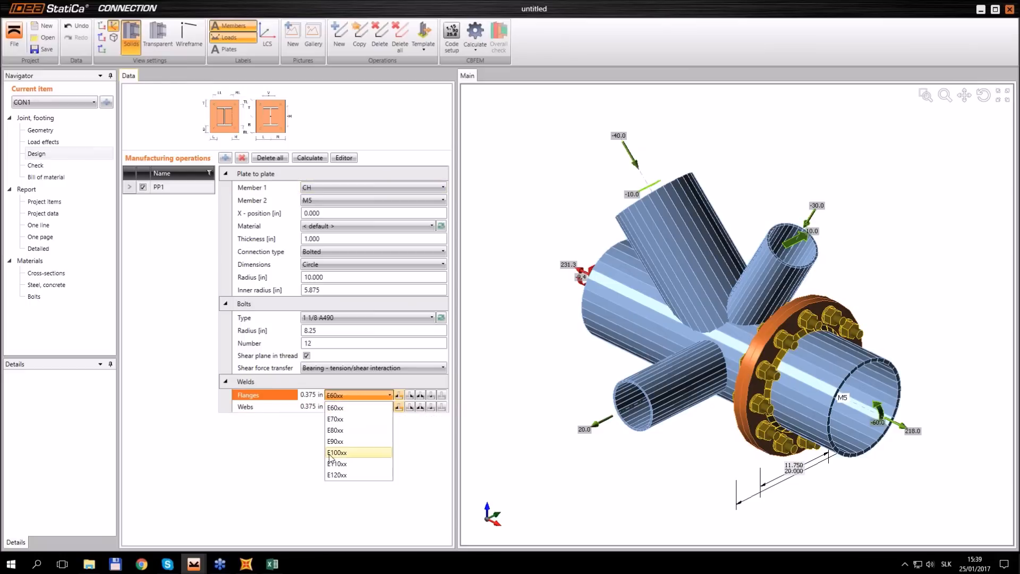
pyautogui.click(350, 453)
pyautogui.click(348, 407)
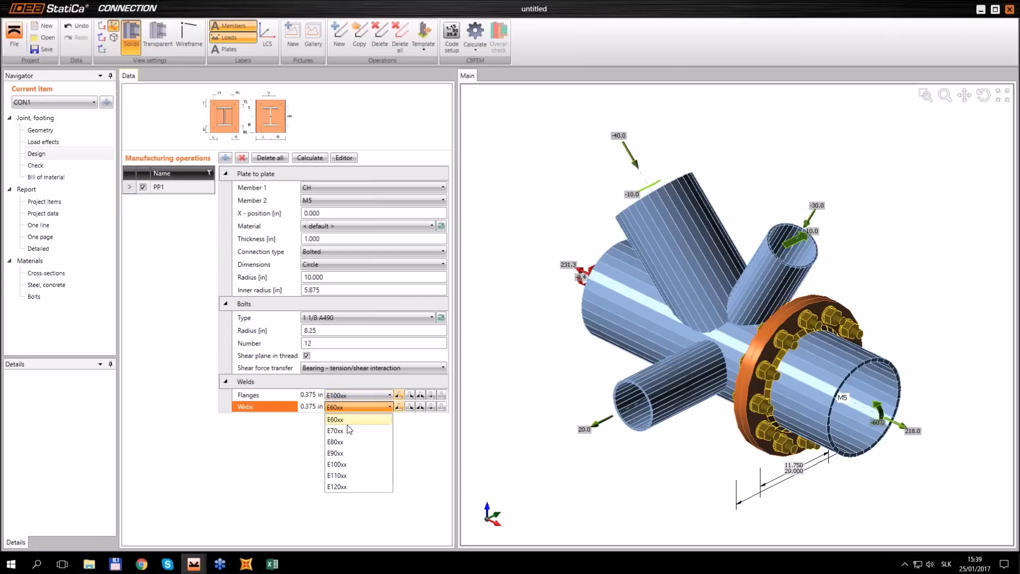
pyautogui.click(344, 464)
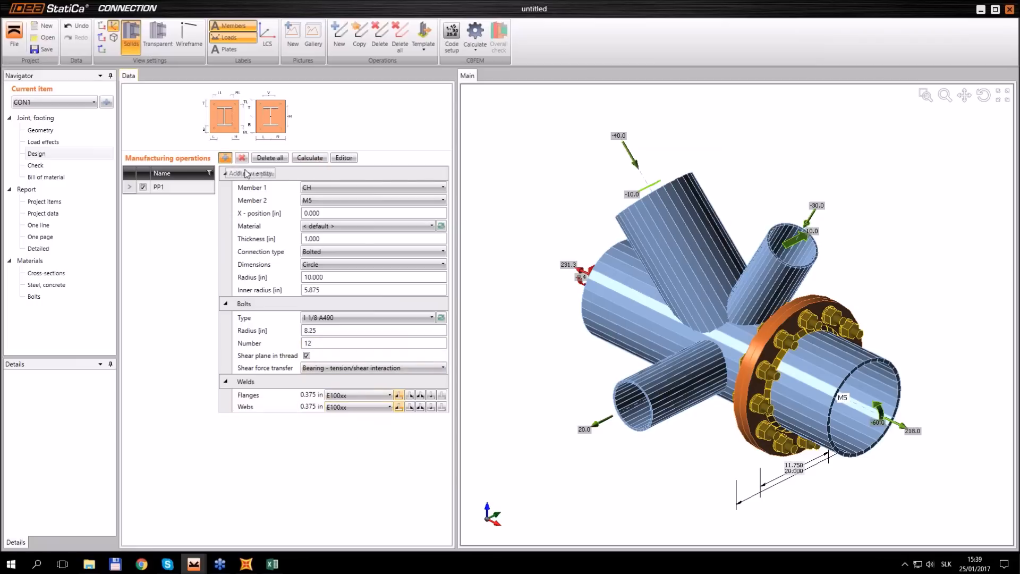
# Add a cut operation that trims member D2 by CH using the Surface cutting method.
pyautogui.click(226, 158)
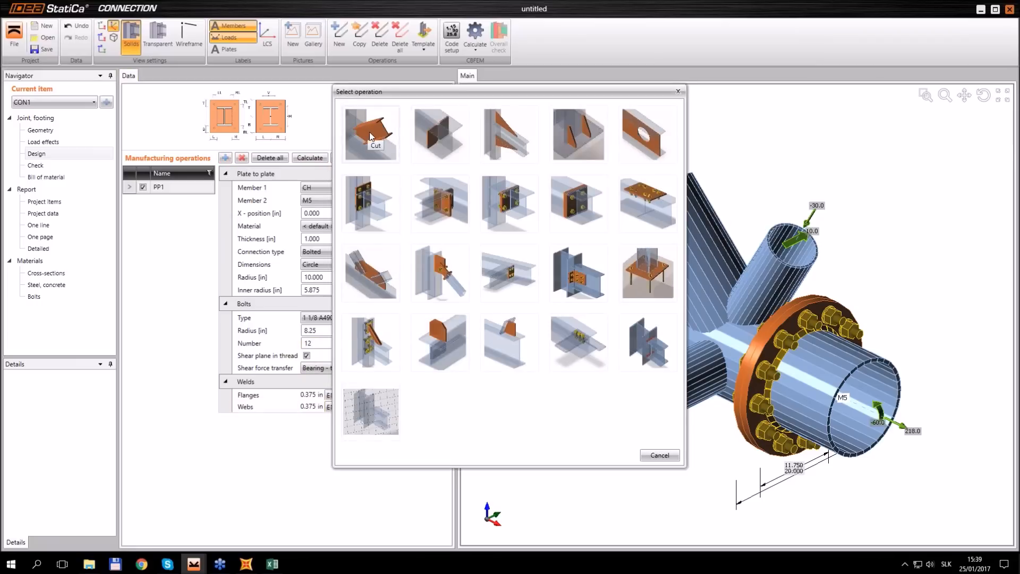
pyautogui.click(371, 137)
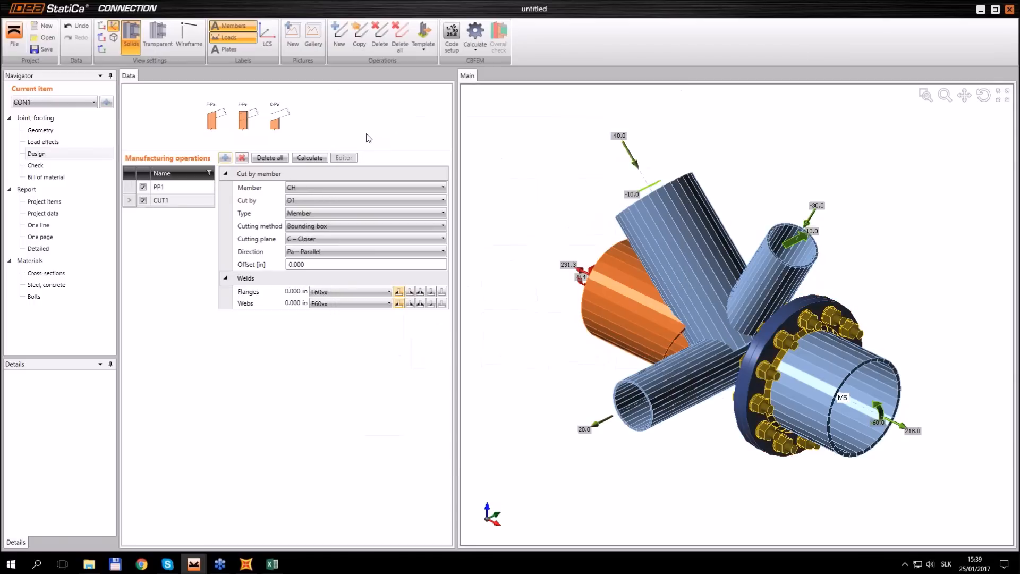
pyautogui.click(304, 186)
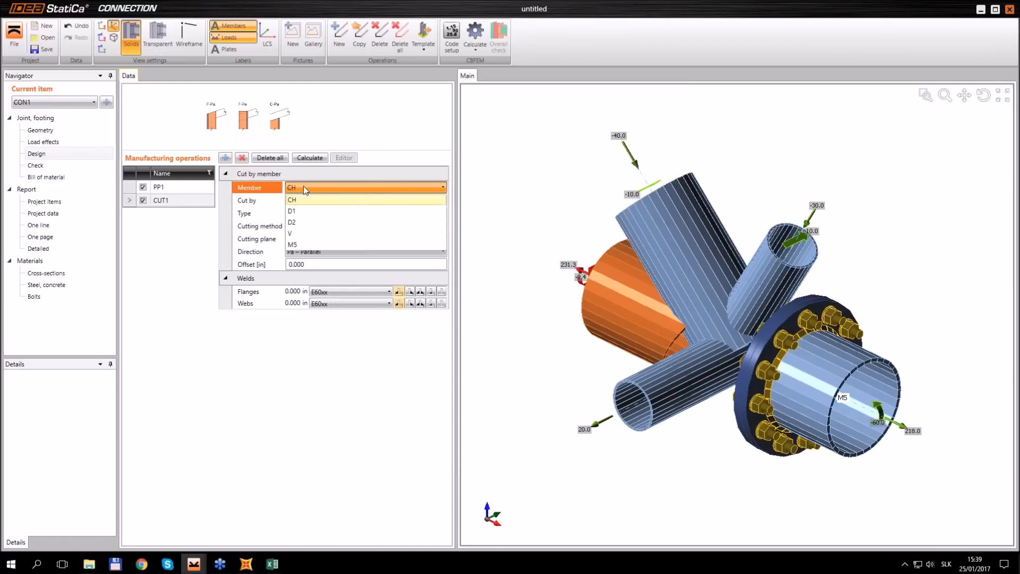
pyautogui.click(297, 222)
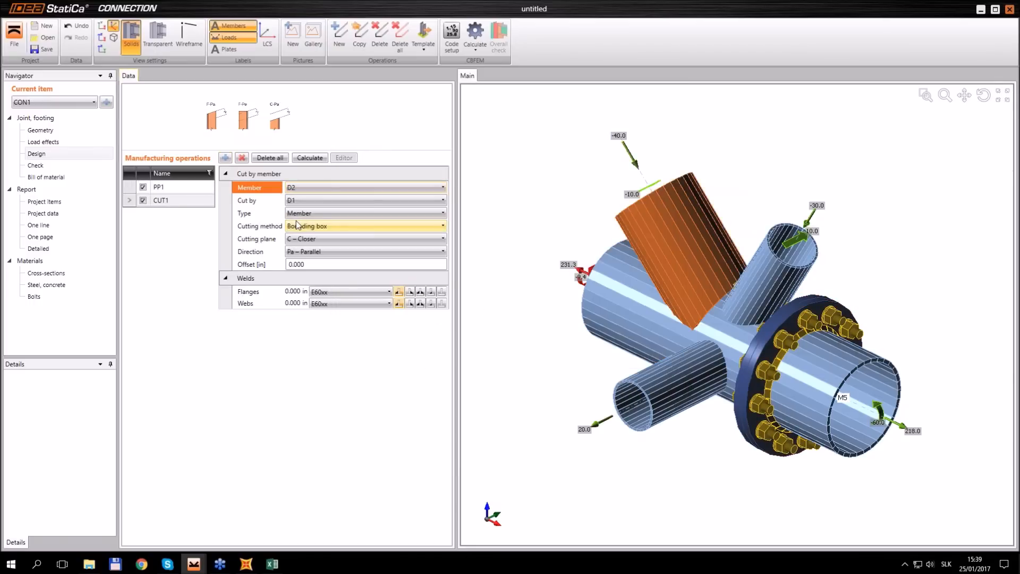
pyautogui.click(308, 200)
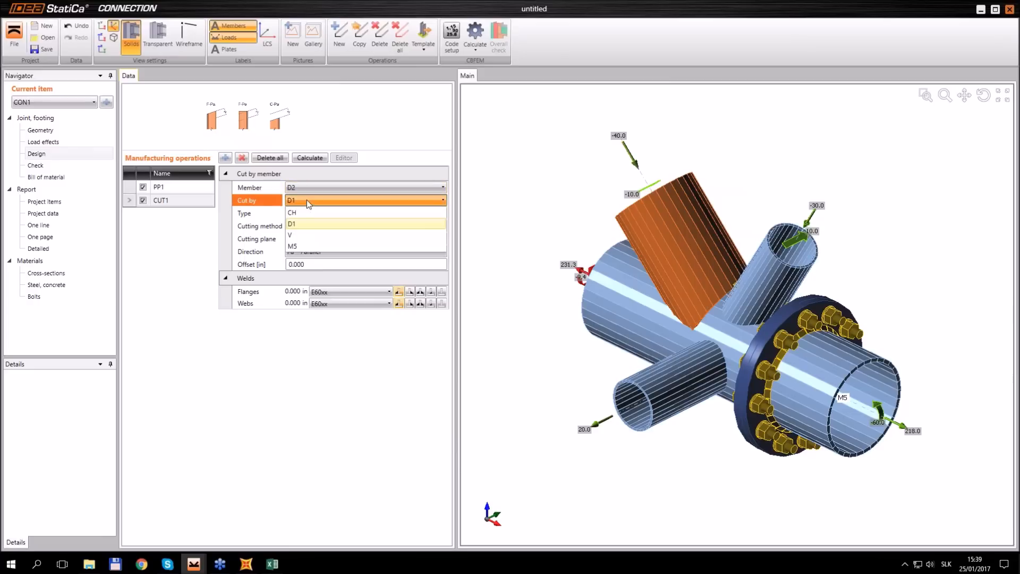
pyautogui.click(320, 212)
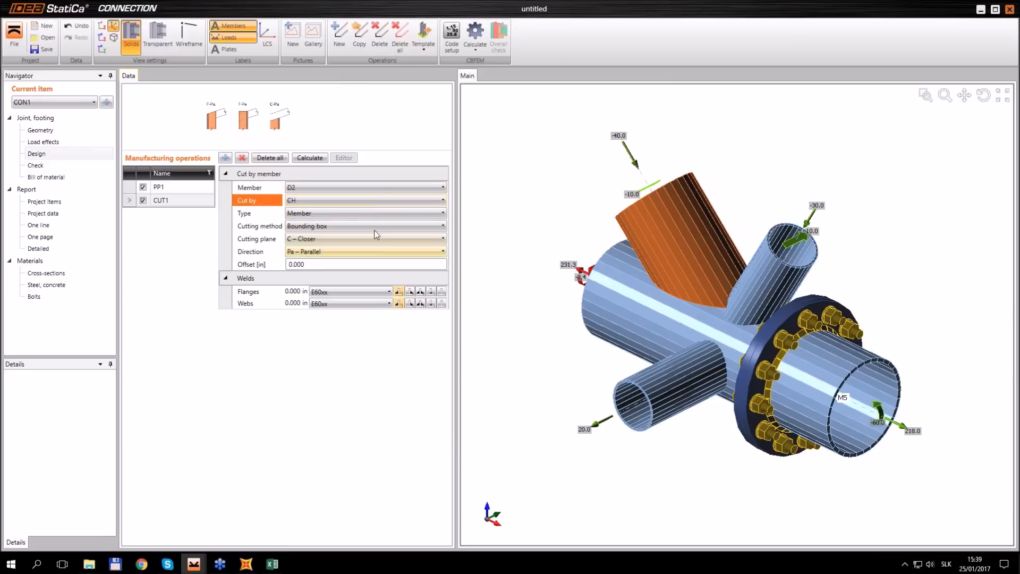
pyautogui.click(315, 226)
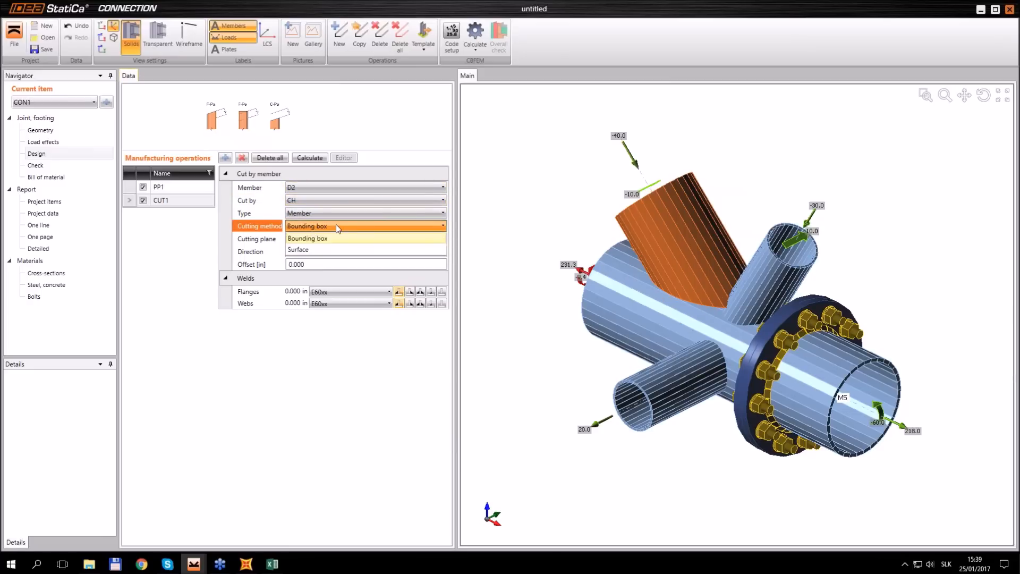
pyautogui.click(311, 250)
pyautogui.moveTo(548, 289); pyautogui.dragTo(848, 308, button='right')
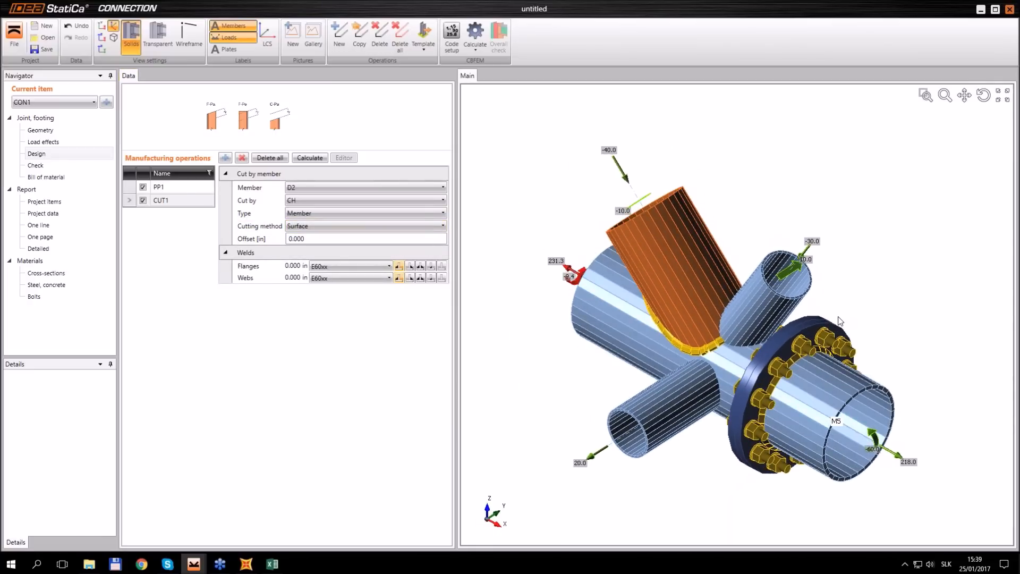
# Set the flange and web welds of the D2 cut to 0.375 in with E70xx electrodes.
pyautogui.click(290, 266)
pyautogui.write('0.375')
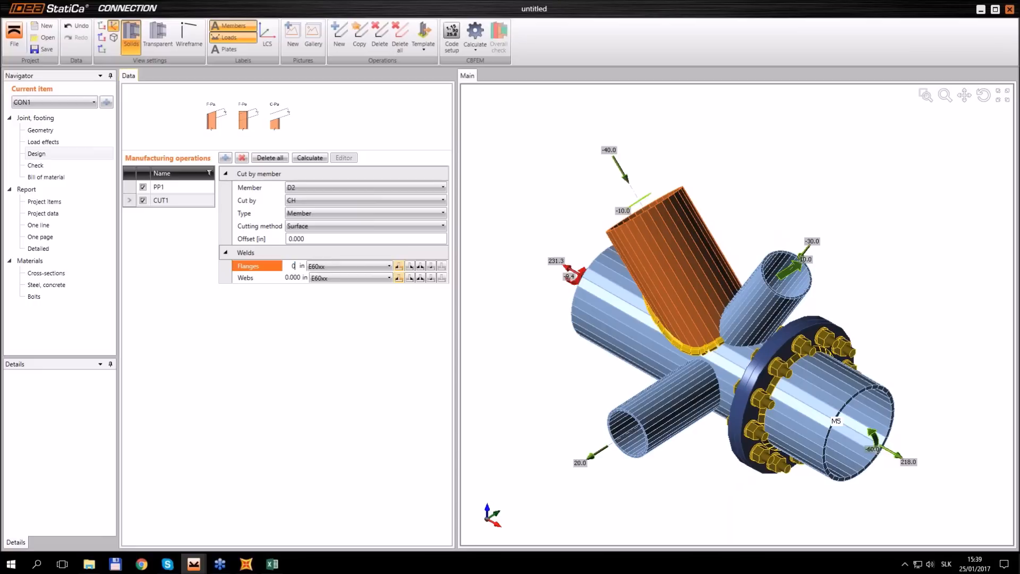
pyautogui.press('Tab')
pyautogui.write('0.375')
pyautogui.press('Tab')
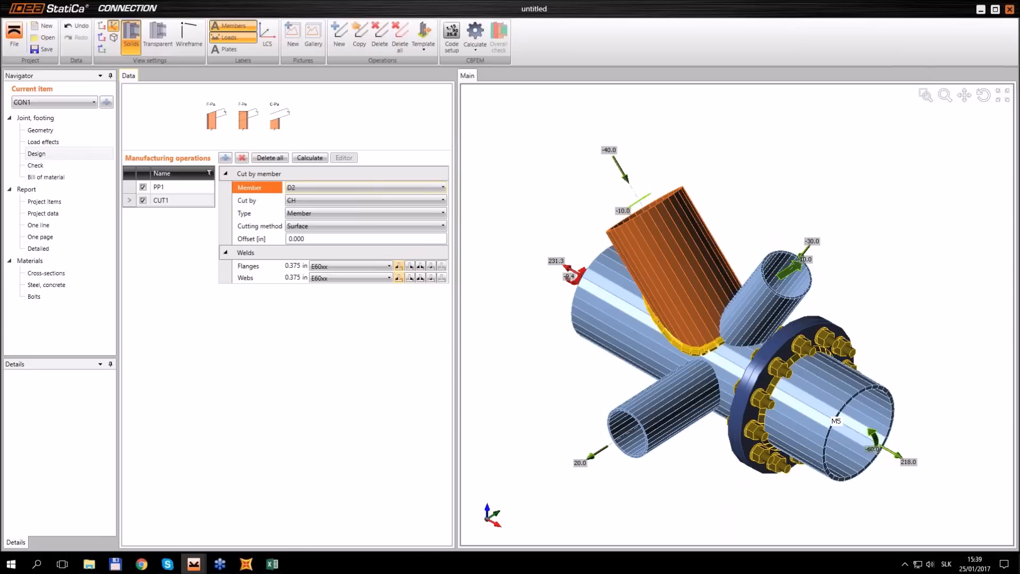
pyautogui.click(337, 266)
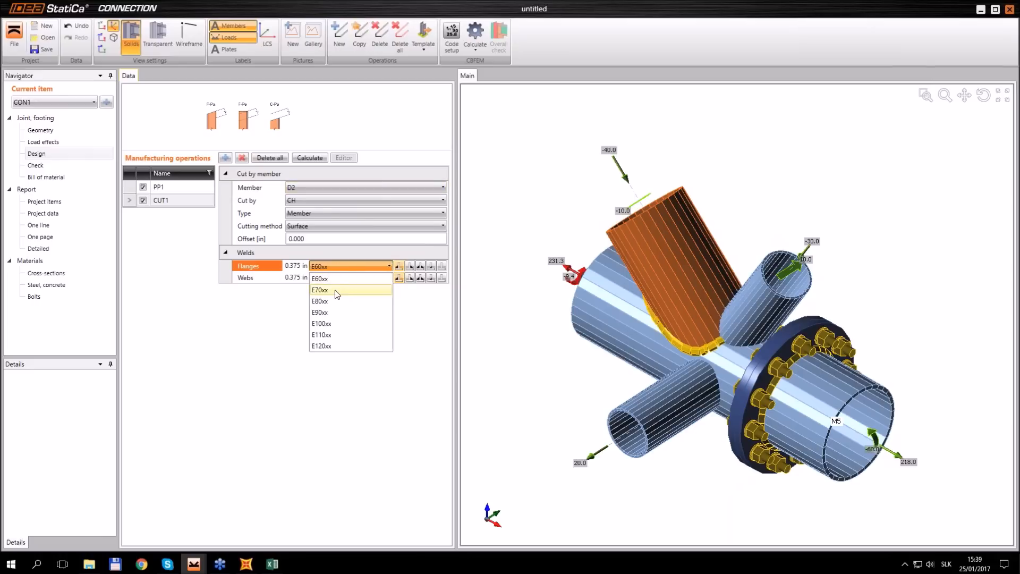
pyautogui.click(335, 290)
pyautogui.click(336, 277)
pyautogui.click(334, 296)
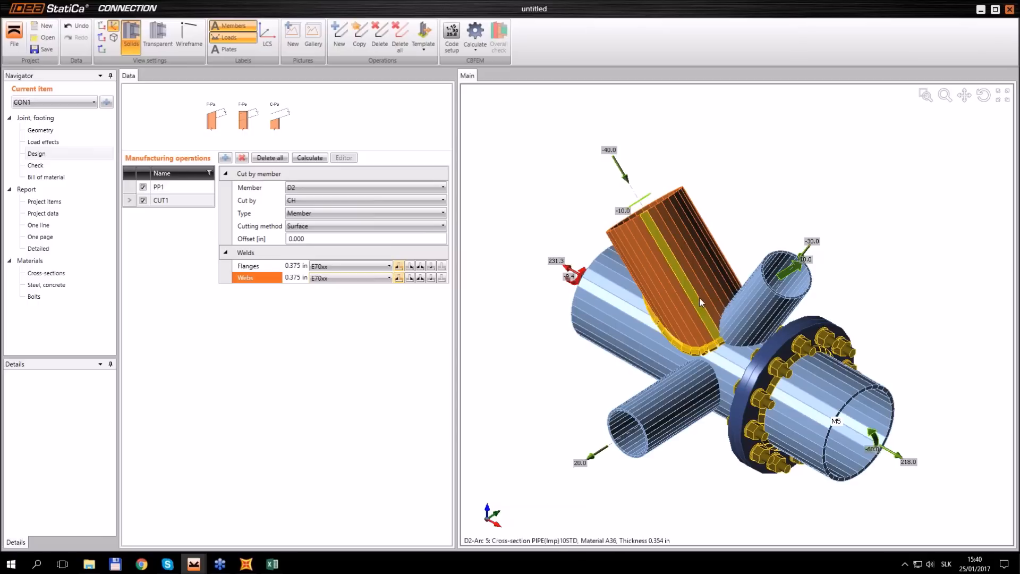
# Copy the D2 cut operation and make the copy cut member D1 by CH.
pyautogui.moveTo(701, 254); pyautogui.dragTo(744, 320, button='right')
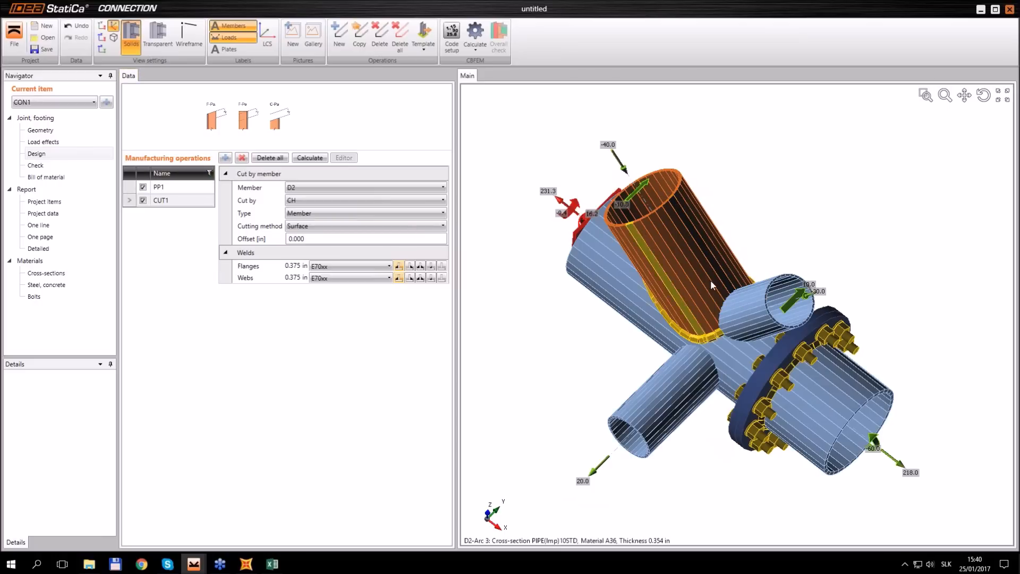
pyautogui.moveTo(739, 313); pyautogui.dragTo(702, 270, button='right')
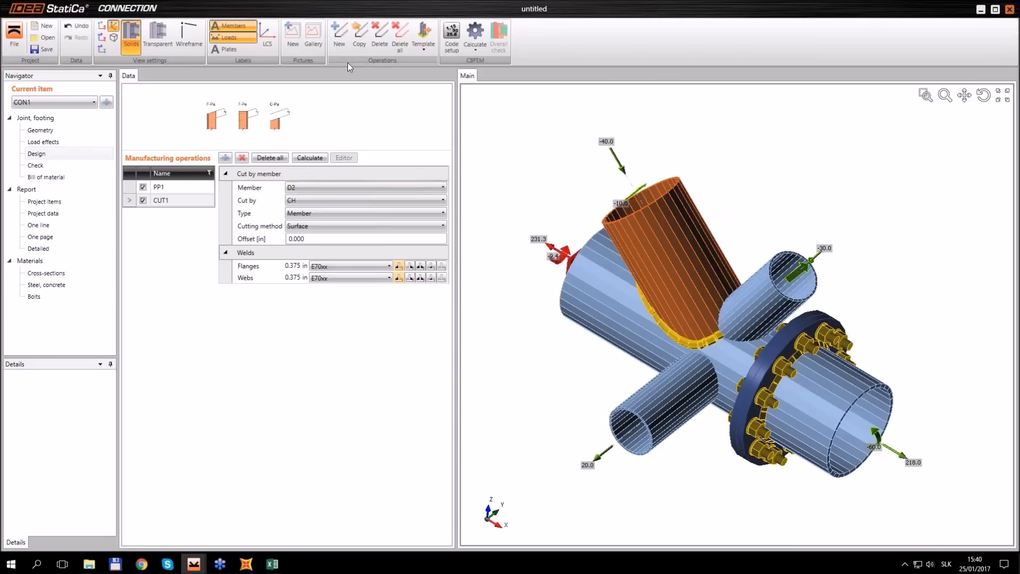
pyautogui.click(359, 38)
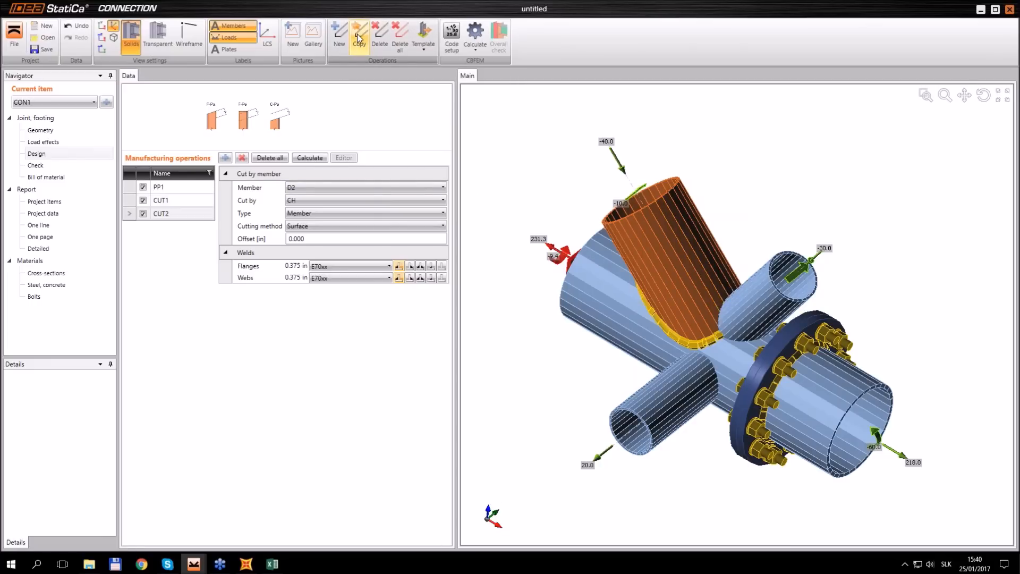
pyautogui.click(307, 186)
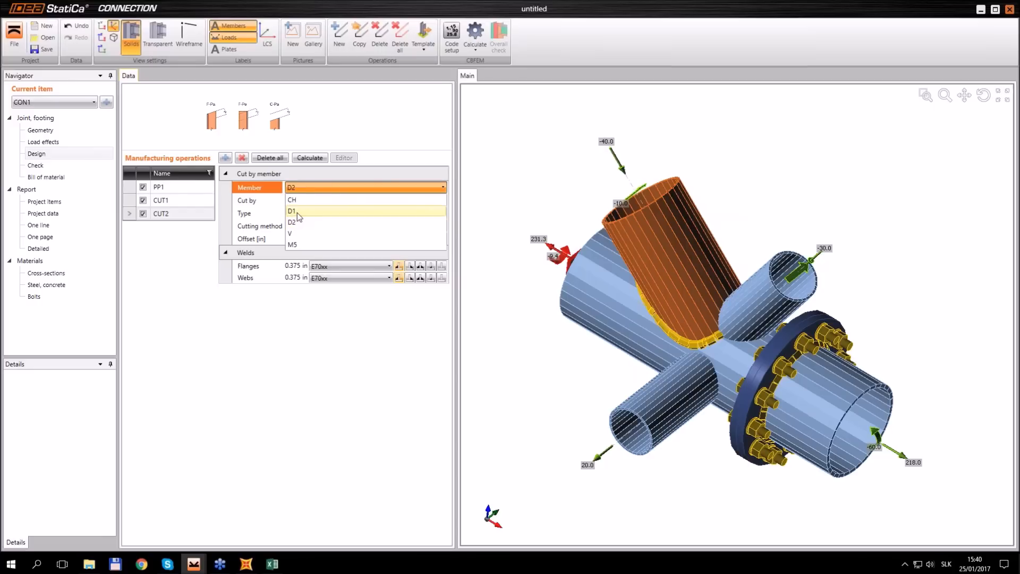
pyautogui.click(298, 211)
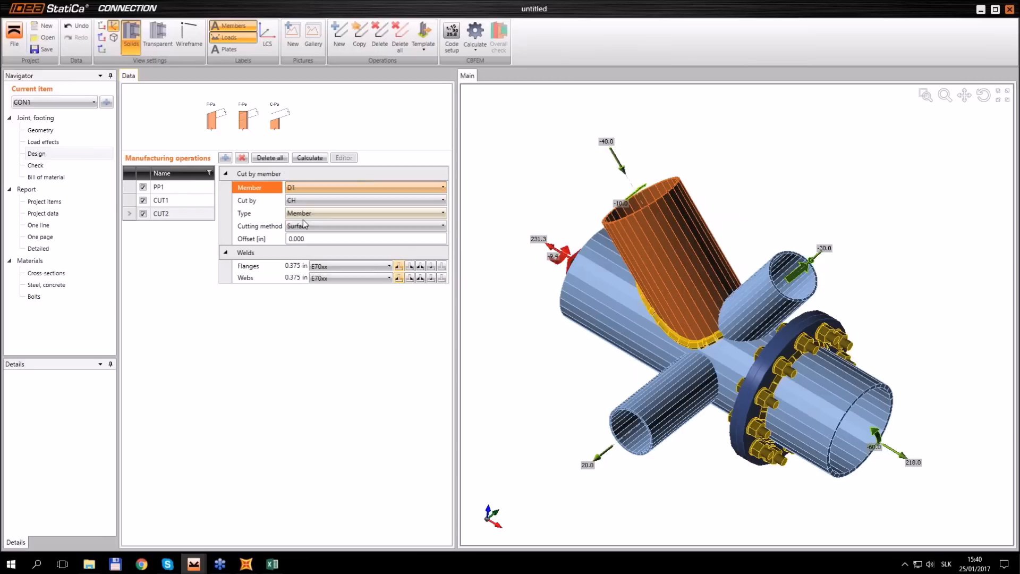
# Set the flange and web welds of the D1 cut to 0.25 in with E80xx electrodes.
pyautogui.click(294, 267)
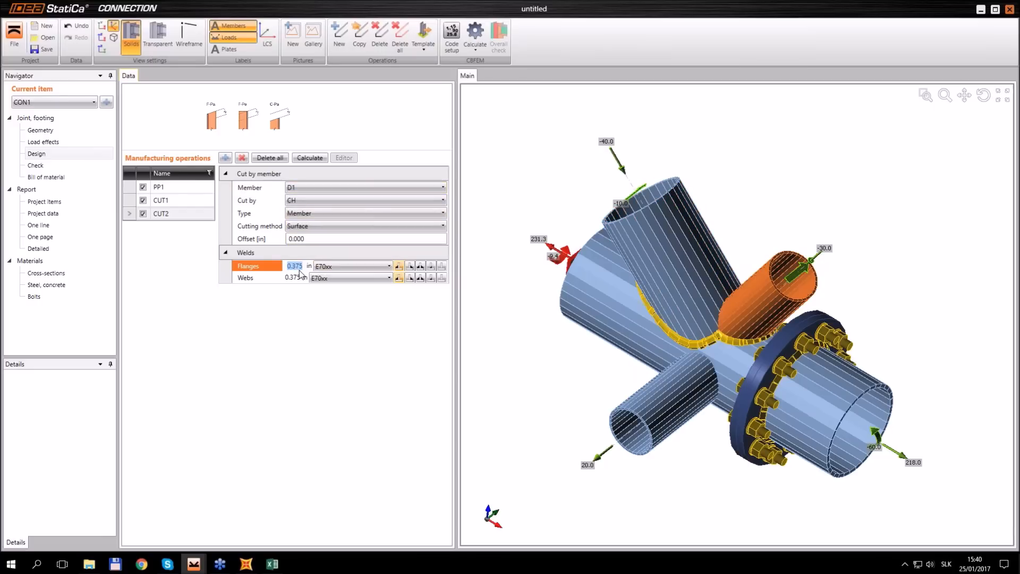
pyautogui.write('0.25')
pyautogui.press('Tab')
pyautogui.write('0.25')
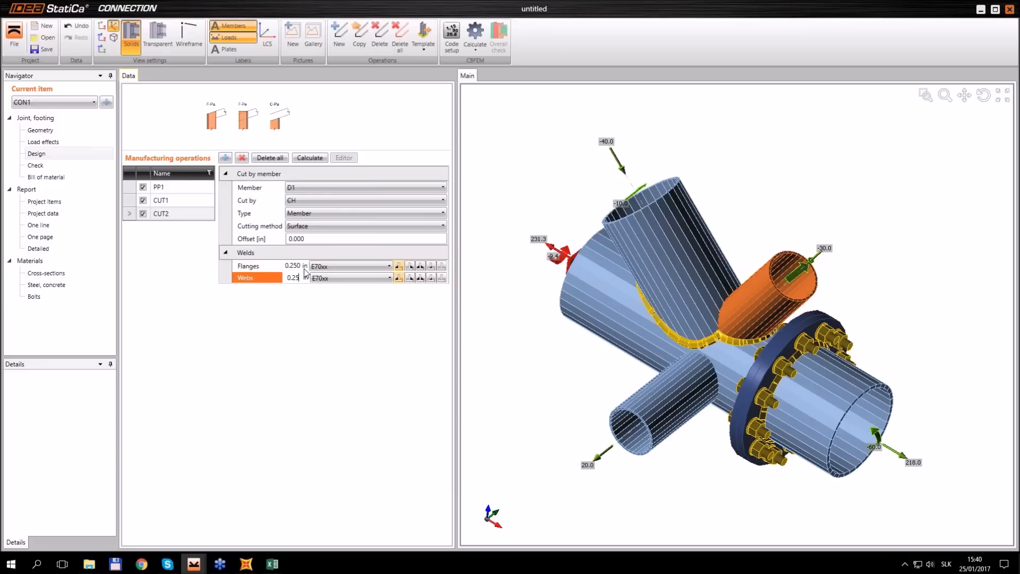
pyautogui.press('Tab')
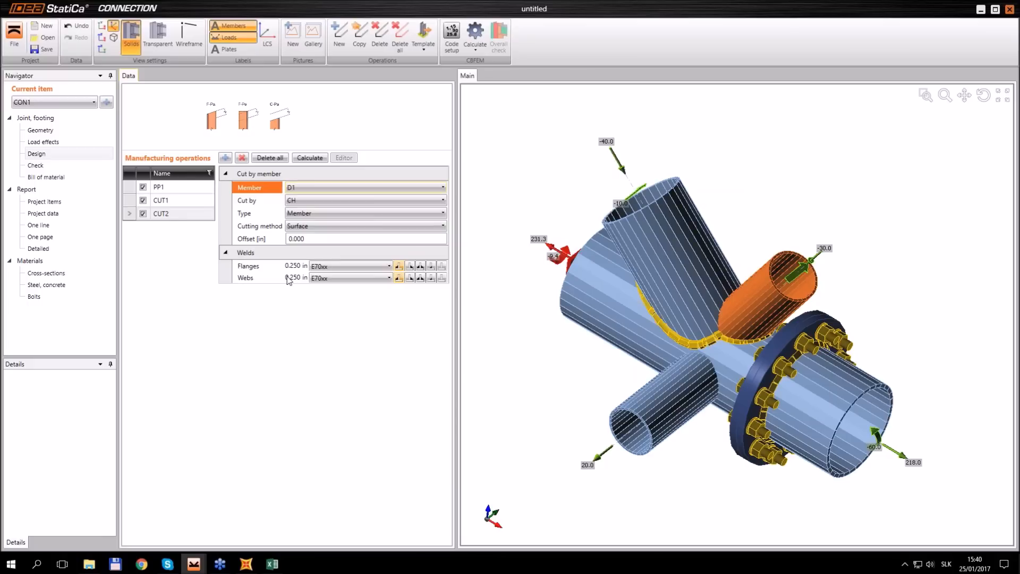
pyautogui.click(337, 267)
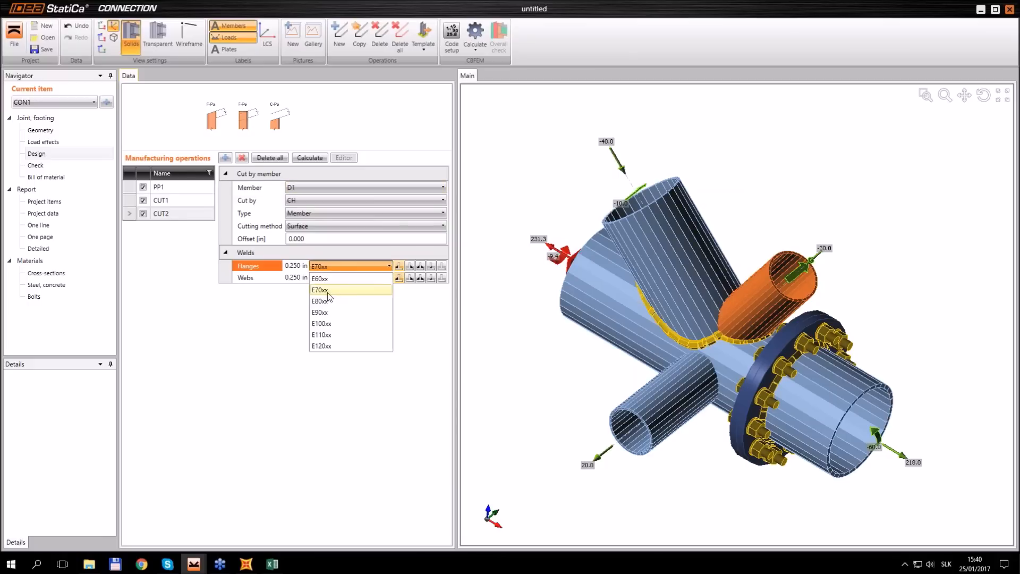
pyautogui.click(329, 301)
pyautogui.click(337, 278)
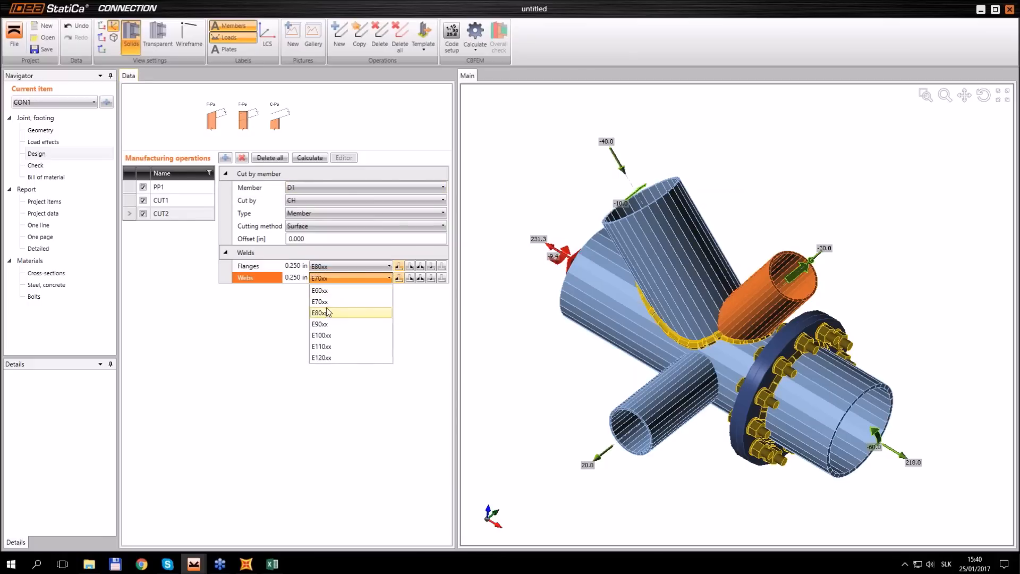
pyautogui.click(328, 313)
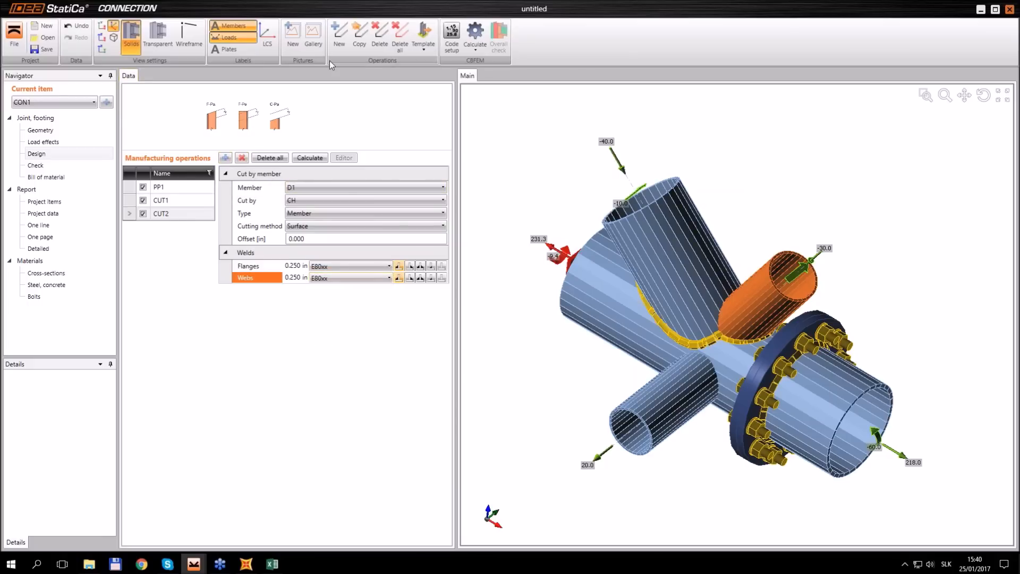
# Copy the D1 cut operation, make the copy cut by D2, and set its flange and web welds to E60xx electrodes.
pyautogui.click(365, 42)
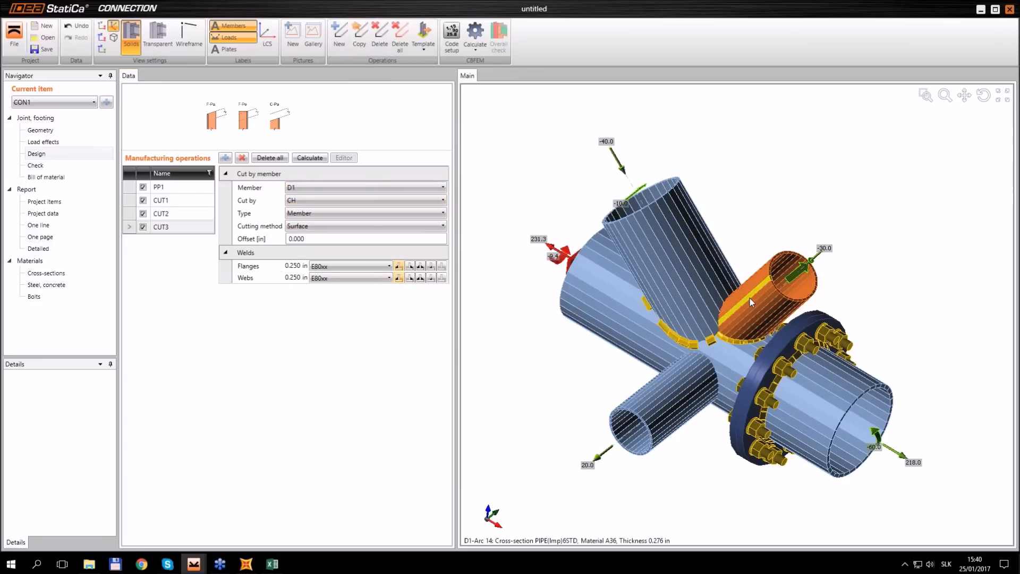
pyautogui.click(330, 200)
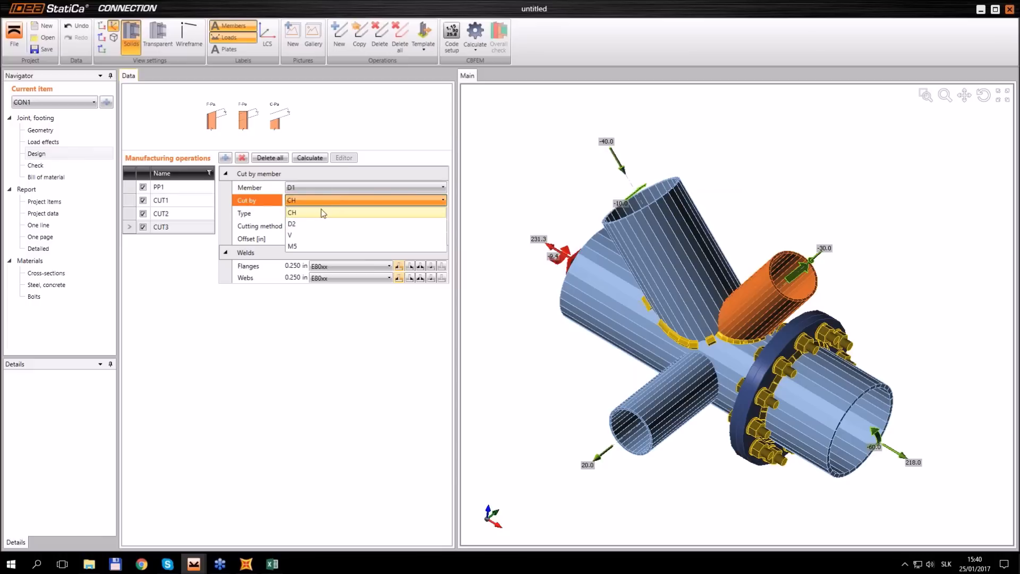
pyautogui.click(315, 224)
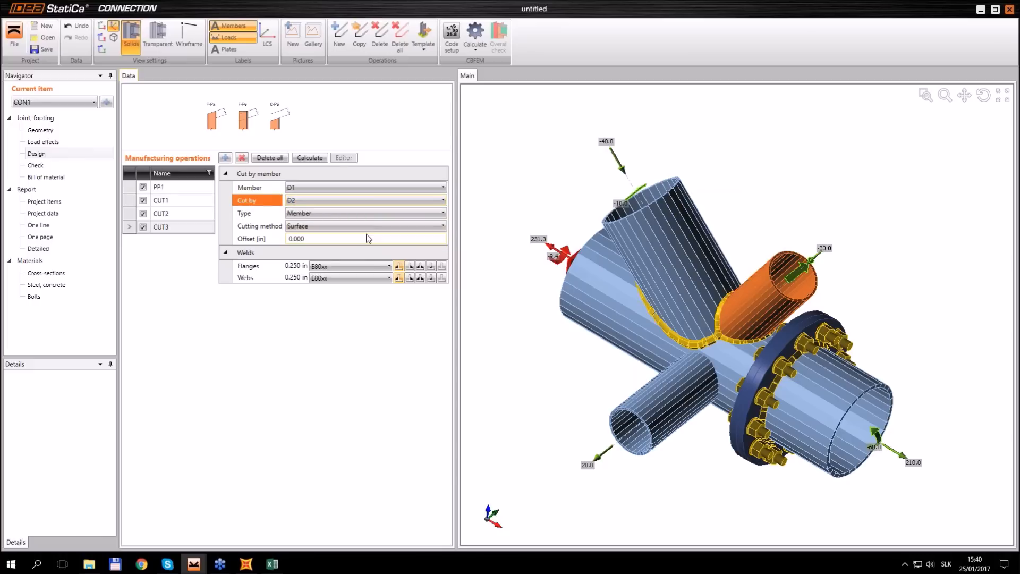
pyautogui.click(352, 265)
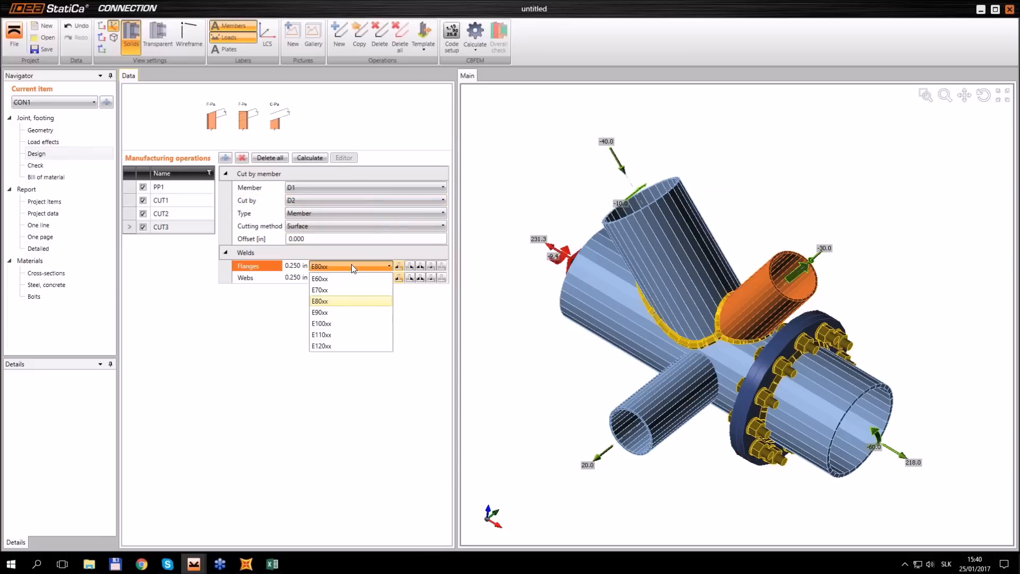
pyautogui.click(339, 281)
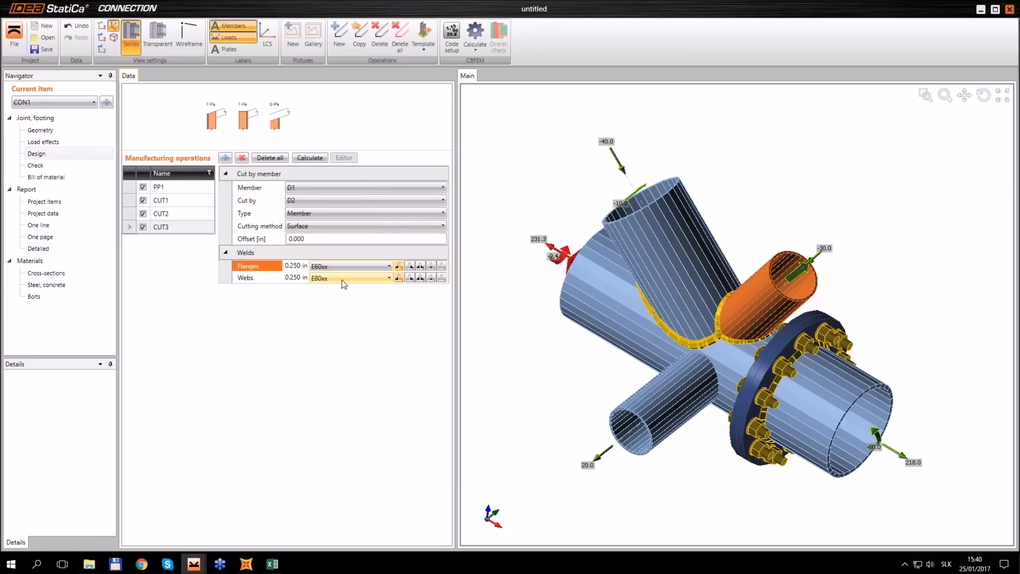
pyautogui.click(343, 279)
pyautogui.click(338, 290)
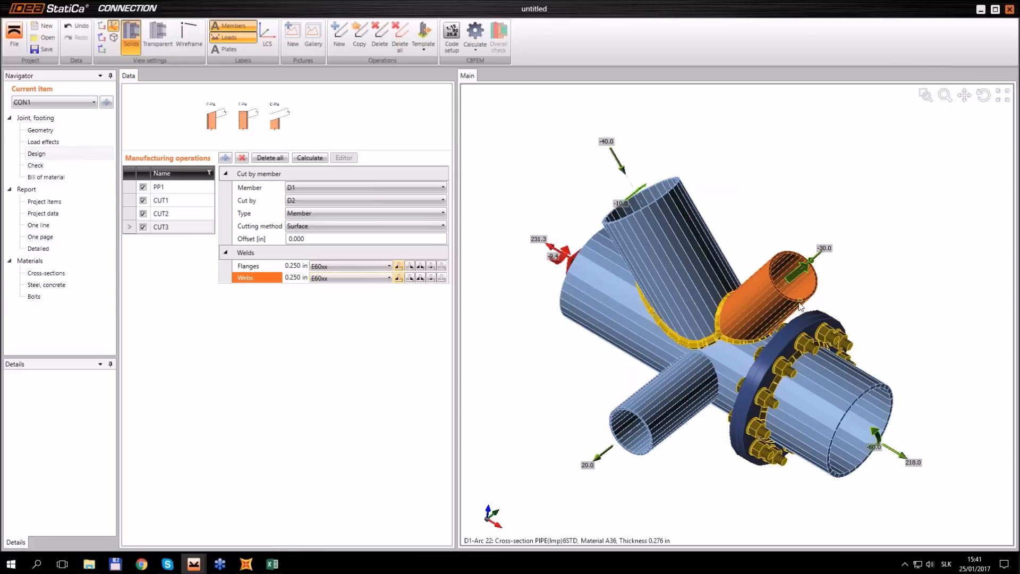
# Add a cut operation that trims member V by CH using the Surface cutting method.
pyautogui.moveTo(853, 249); pyautogui.dragTo(751, 337, button='right')
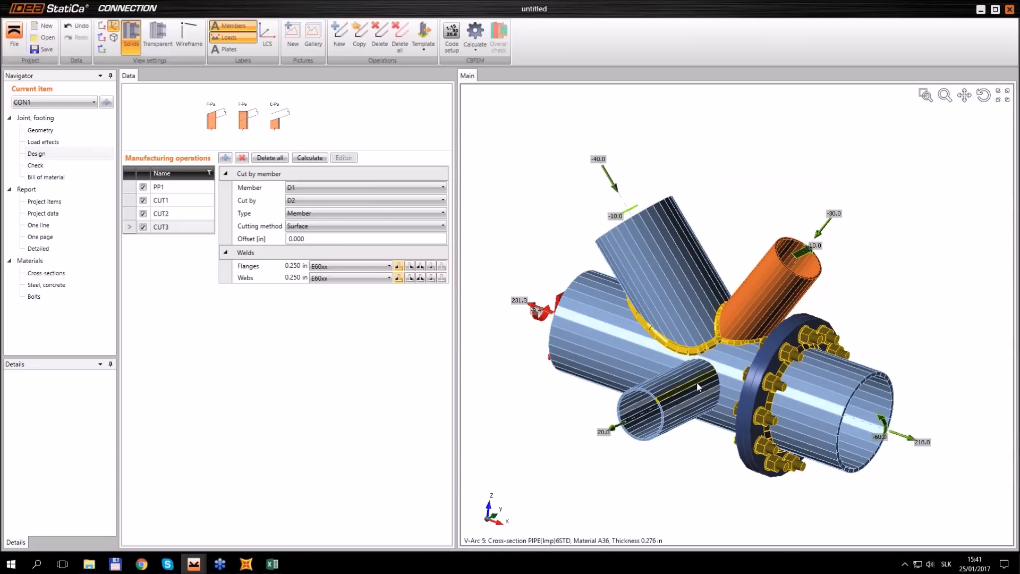
pyautogui.moveTo(701, 378)
pyautogui.mouseDown(button='right')
pyautogui.moveTo(710, 373)
pyautogui.moveTo(693, 387)
pyautogui.mouseUp(button='right')
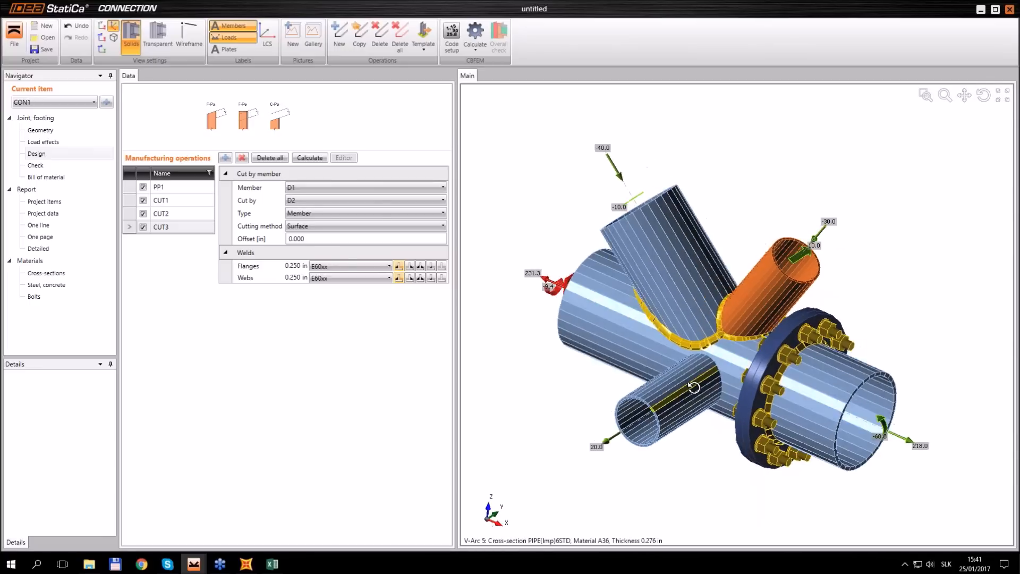
pyautogui.click(226, 158)
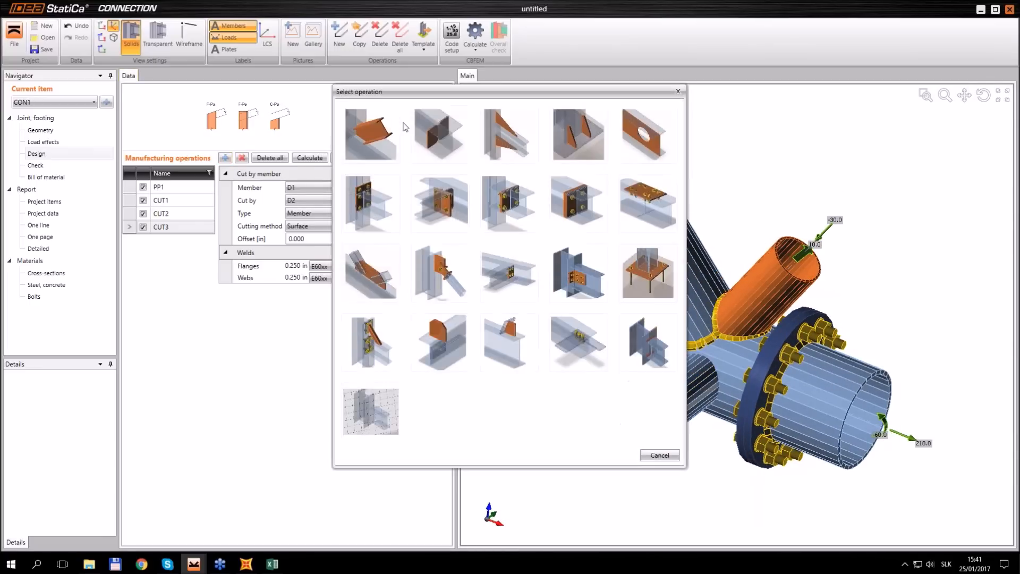
pyautogui.click(372, 133)
pyautogui.click(325, 188)
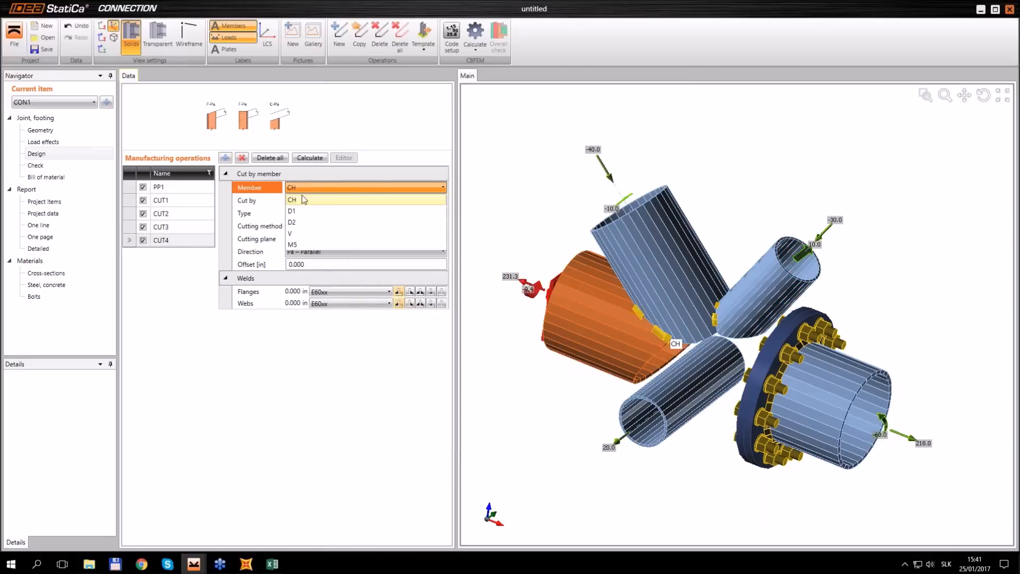
pyautogui.click(298, 234)
pyautogui.click(310, 200)
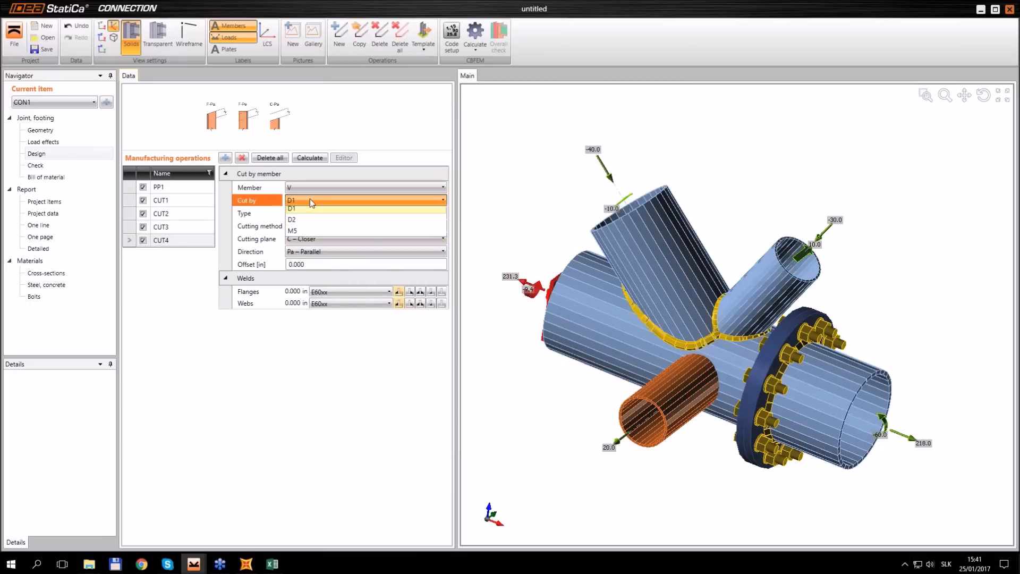
pyautogui.click(305, 211)
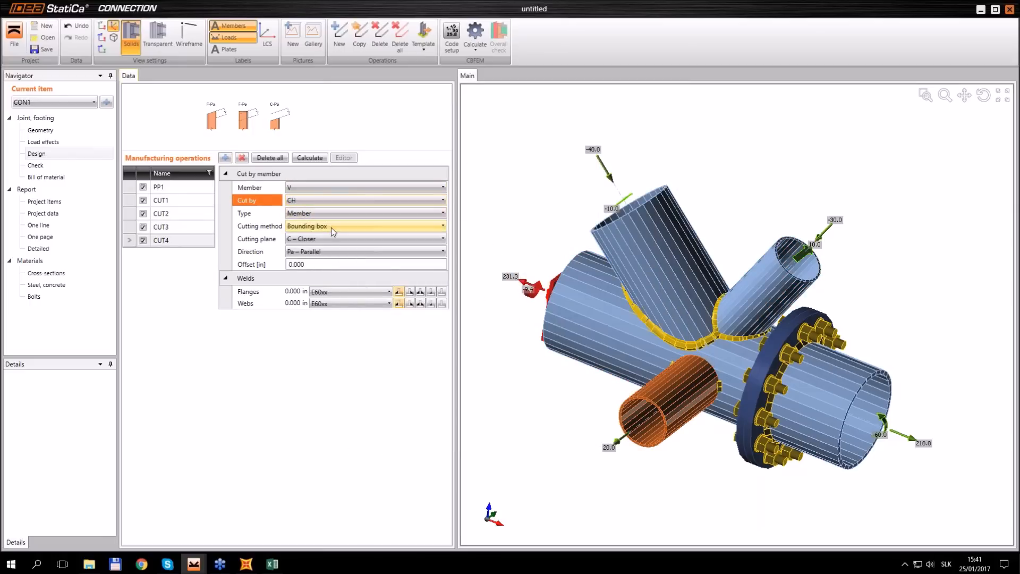
pyautogui.click(330, 228)
pyautogui.click(314, 251)
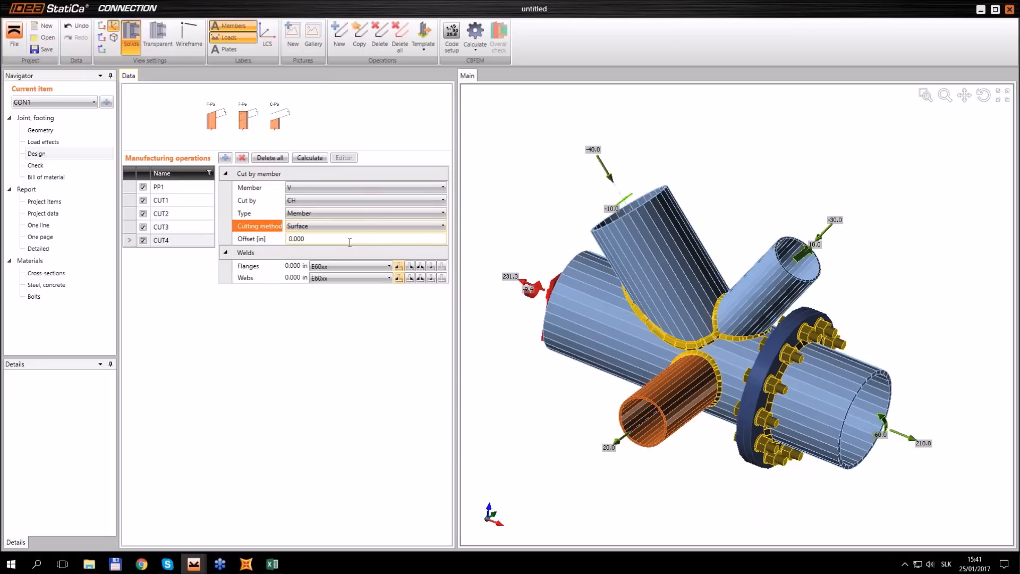
# Set the flange and web welds of the V cut to 0.25 in with E80xx electrodes.
pyautogui.click(294, 266)
pyautogui.write('0.25')
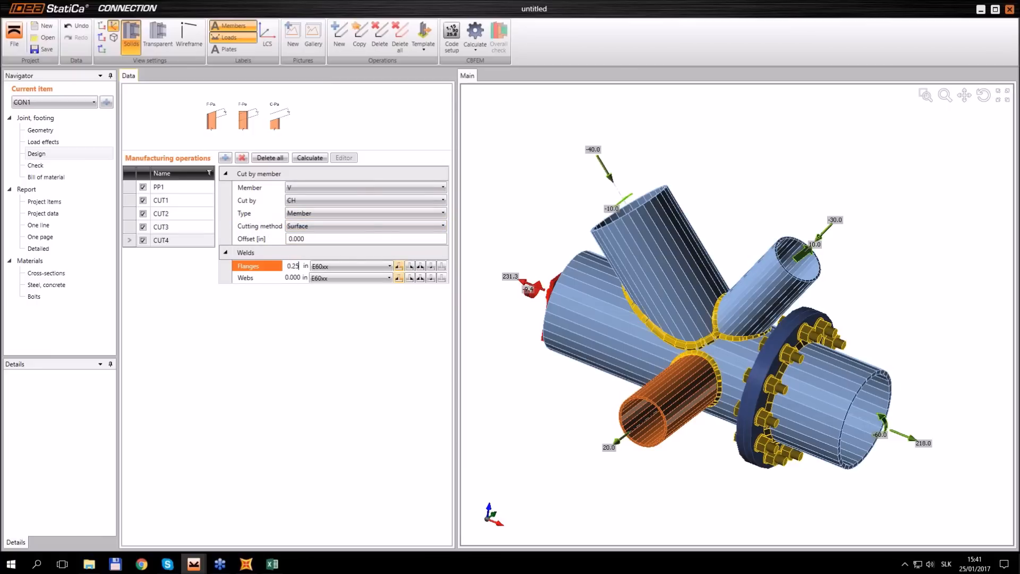
pyautogui.press('Tab')
pyautogui.write('.25')
pyautogui.press('Tab')
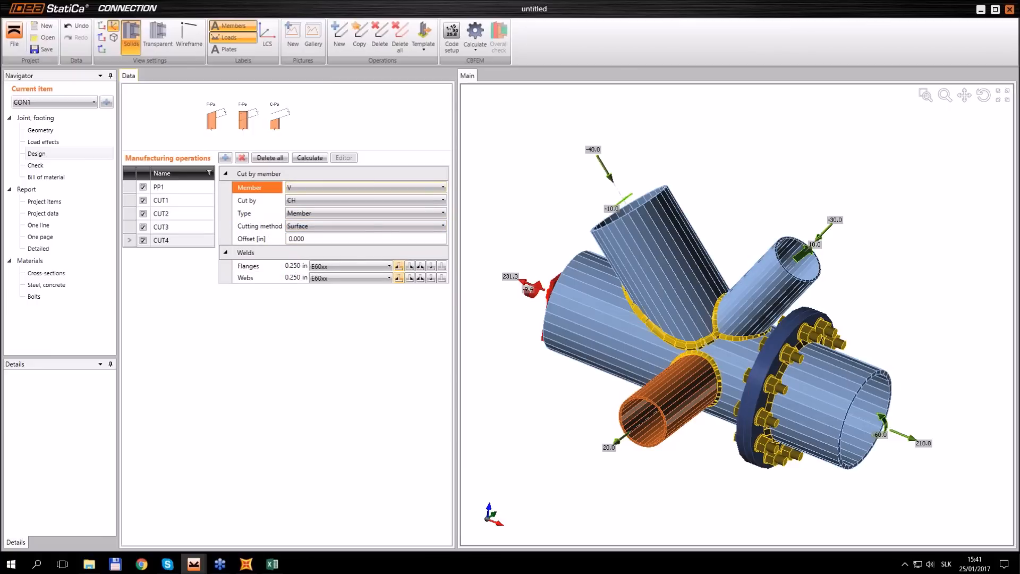
pyautogui.click(340, 268)
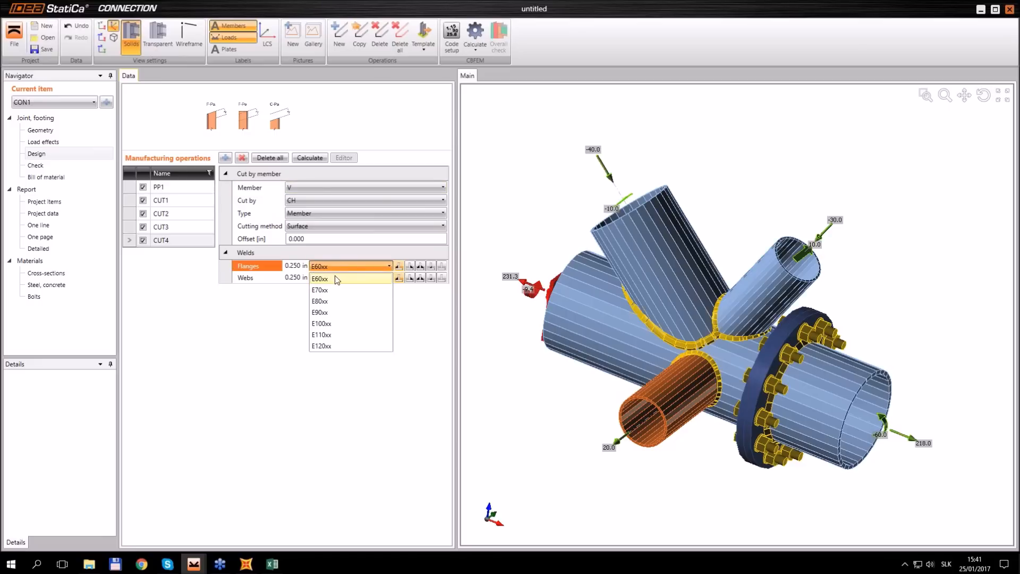
pyautogui.click(329, 300)
pyautogui.click(342, 277)
pyautogui.click(331, 314)
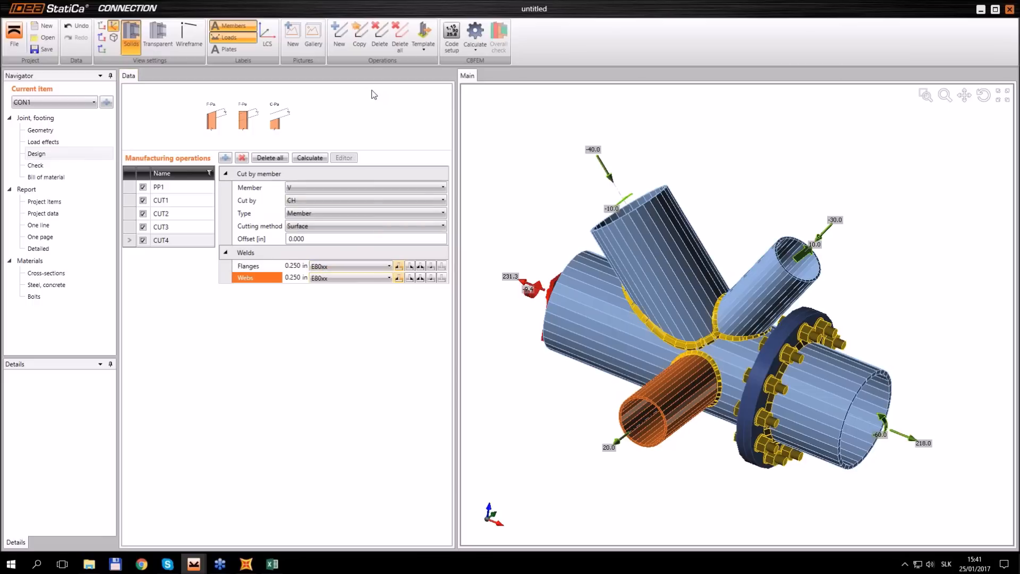
# Set the weld stress evaluation in the code and calculation settings to Plastic redistribution.
pyautogui.click(462, 49)
pyautogui.moveTo(161, 20); pyautogui.dragTo(212, 30)
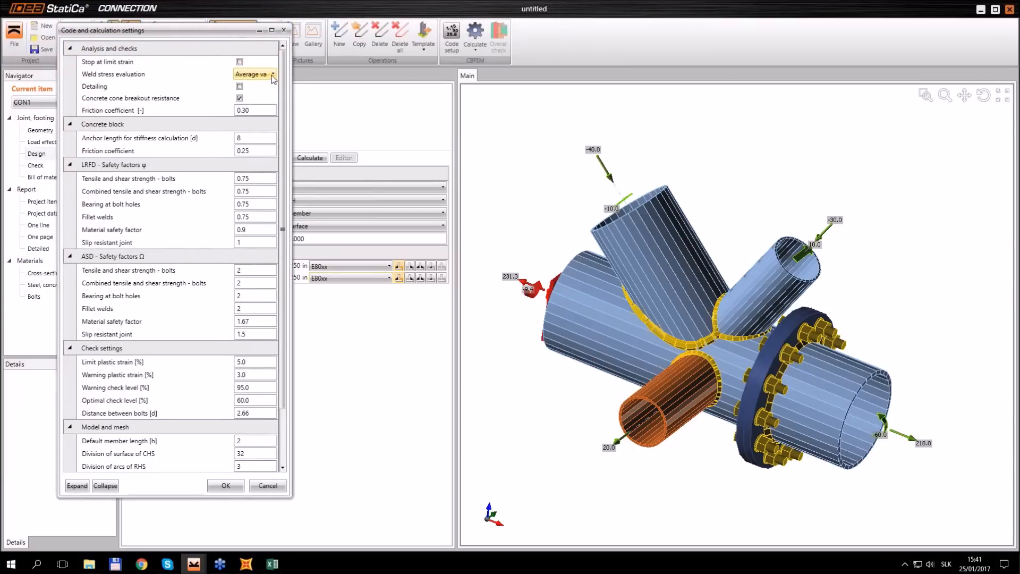
pyautogui.click(273, 75)
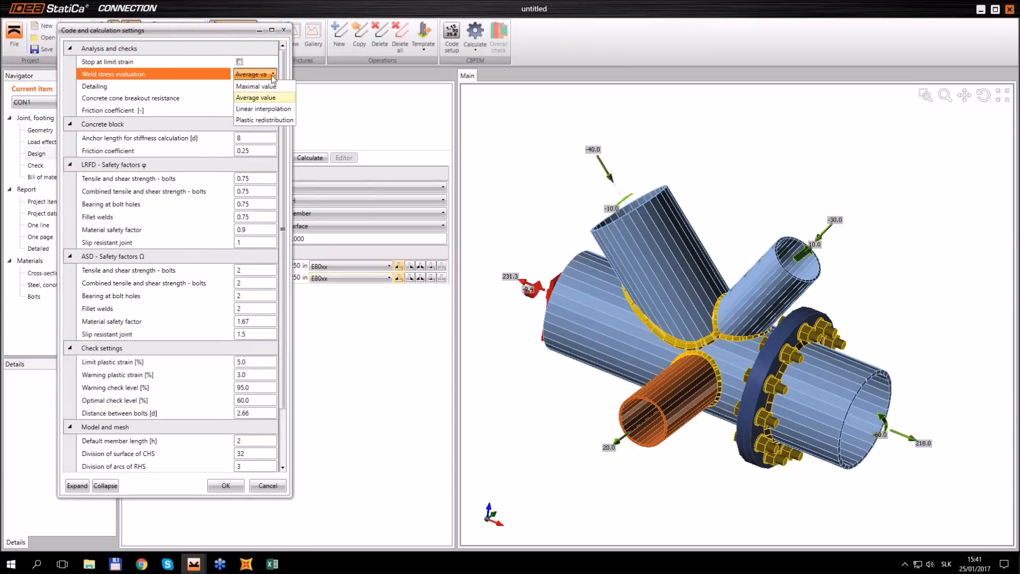
pyautogui.click(273, 120)
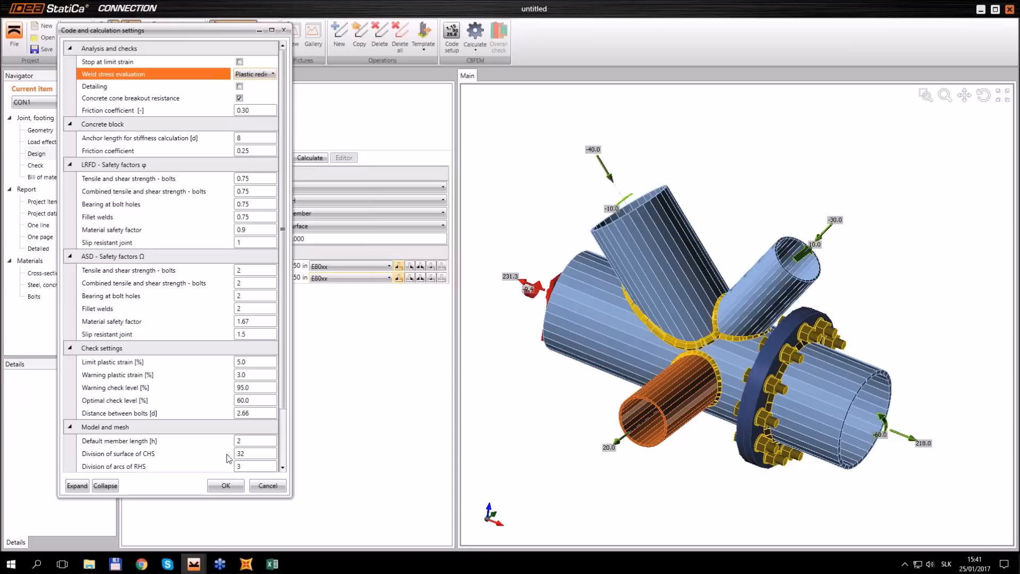
pyautogui.click(223, 484)
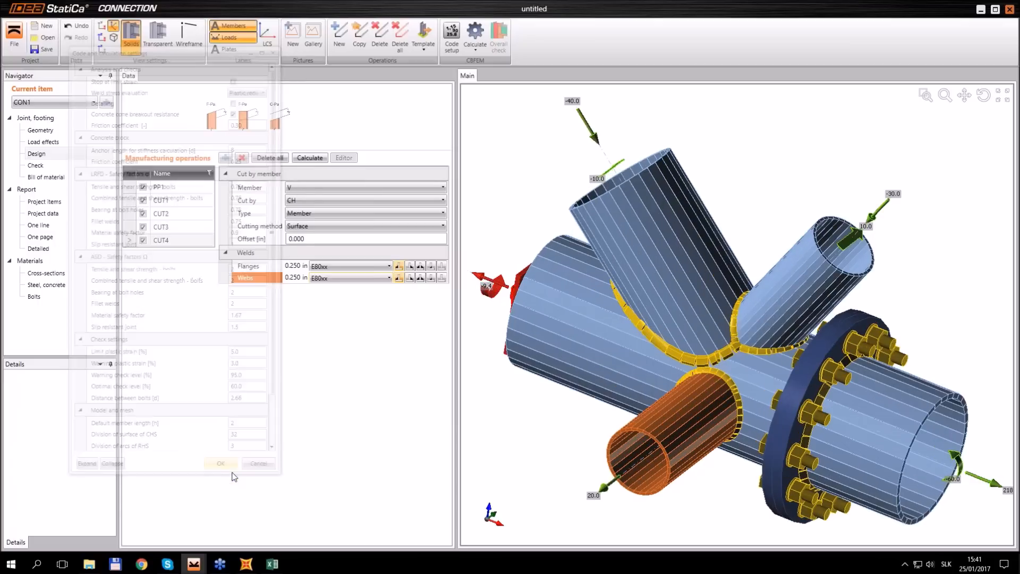
# Calculate the joint and examine the overall check on the model, especially the flange splice bolts.
pyautogui.click(35, 165)
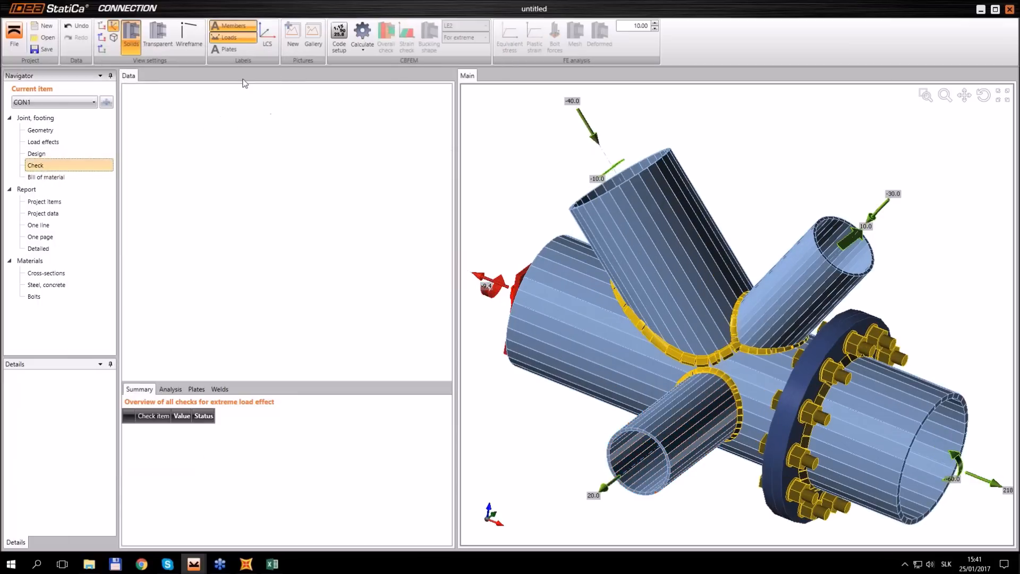
pyautogui.click(363, 34)
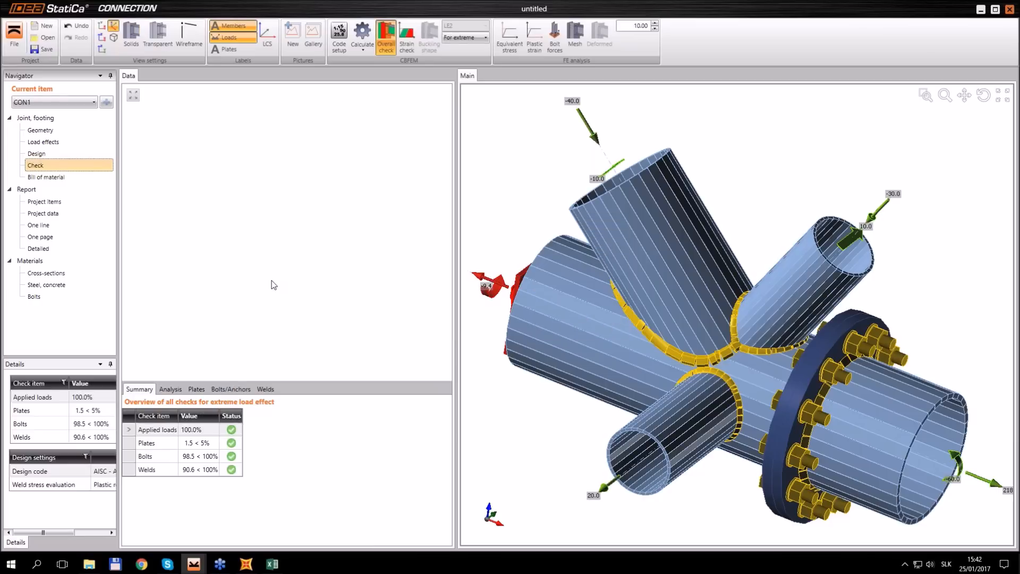
pyautogui.moveTo(691, 372); pyautogui.dragTo(771, 355, button='right')
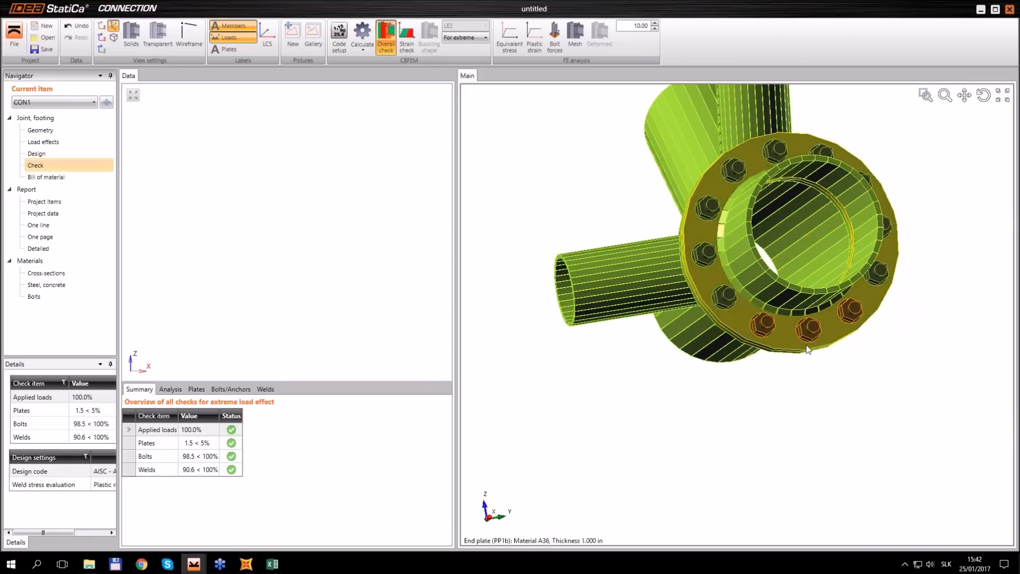
pyautogui.moveTo(831, 317); pyautogui.dragTo(739, 330, button='right')
pyautogui.scroll(4, 789, 244)
pyautogui.scroll(-3, 739, 330)
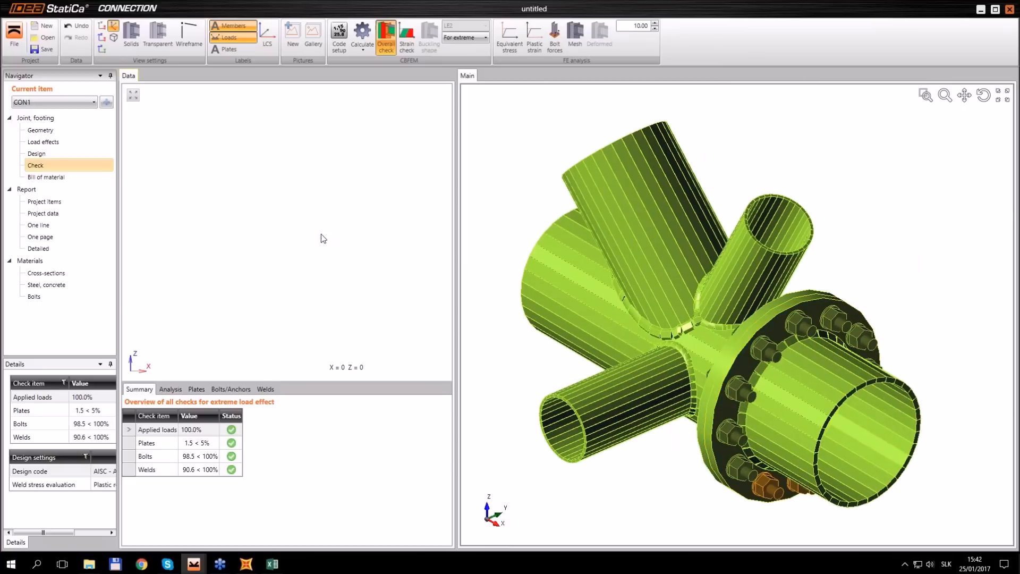
# Display the equivalent stress on the joint and examine its distribution over the members and flange.
pyautogui.click(509, 37)
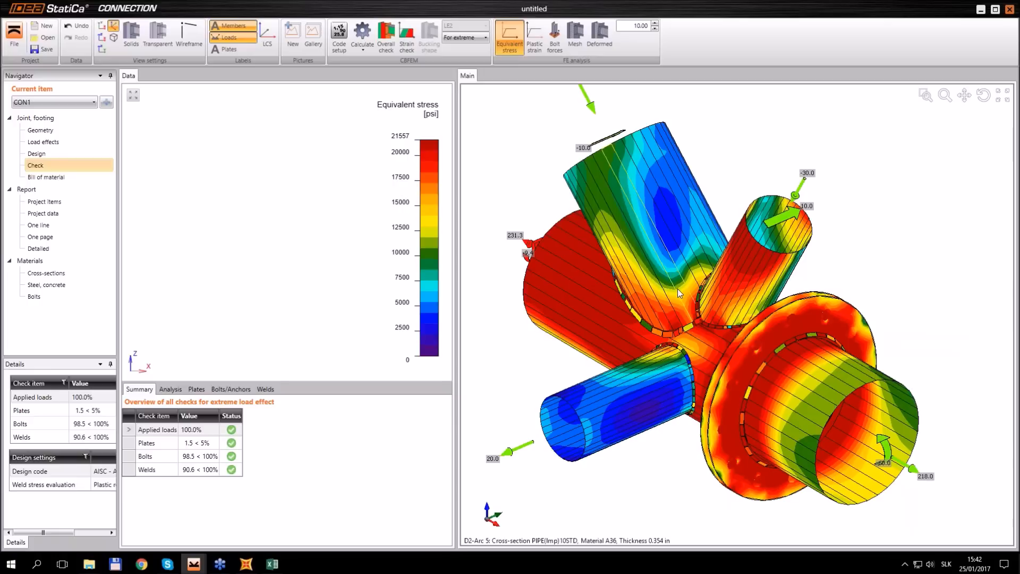
pyautogui.moveTo(678, 288)
pyautogui.mouseDown(button='right')
pyautogui.moveTo(627, 292)
pyautogui.moveTo(683, 290)
pyautogui.mouseUp(button='right')
pyautogui.moveTo(635, 272); pyautogui.dragTo(663, 277, button='middle')
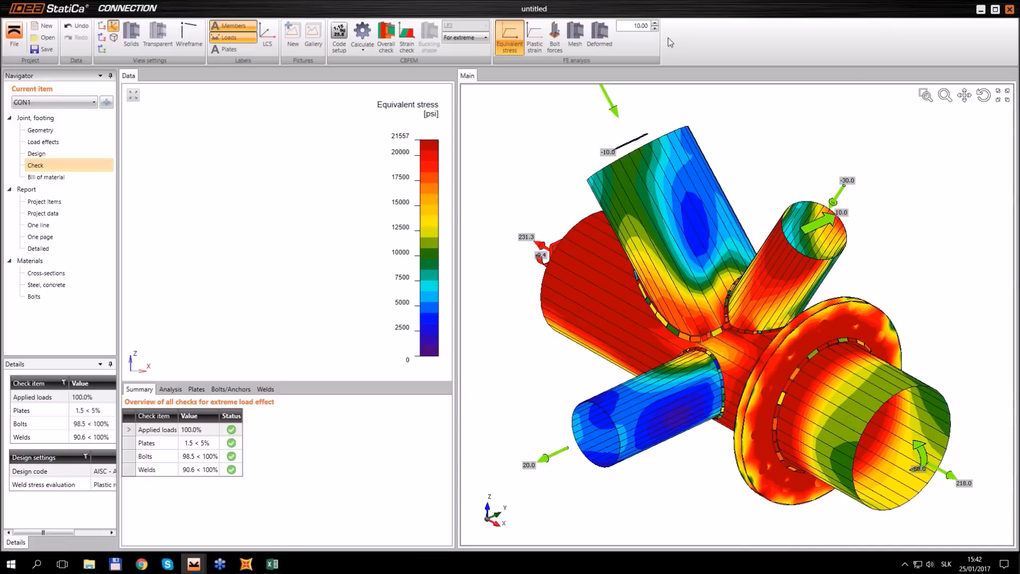
# Switch to SAP2000 and select the roof-edge node at the brace apex with its IPE240 beam and two 2UPN140/10/ braces.
pyautogui.click(246, 564)
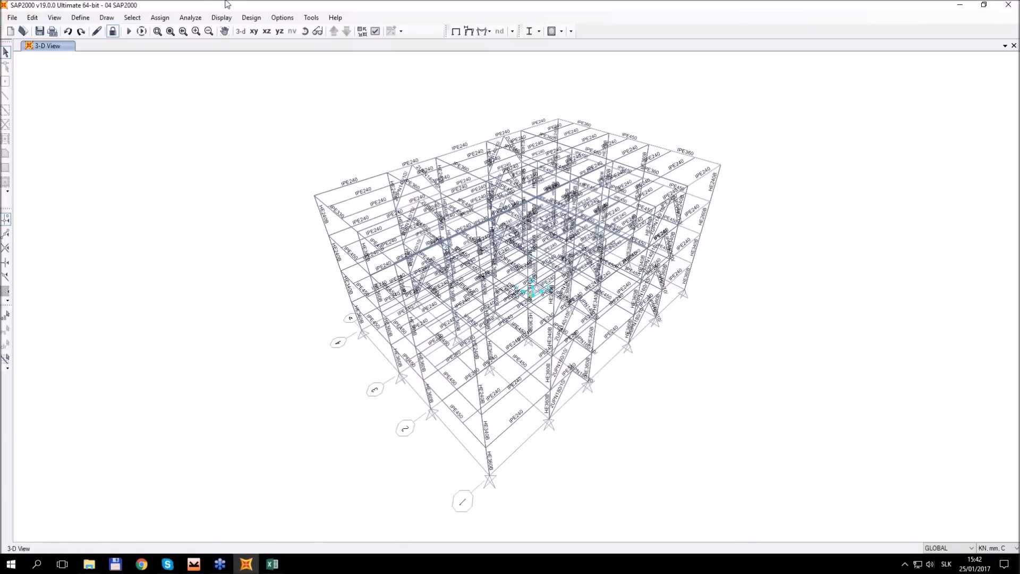
pyautogui.moveTo(369, 102); pyautogui.dragTo(374, 138, button='middle')
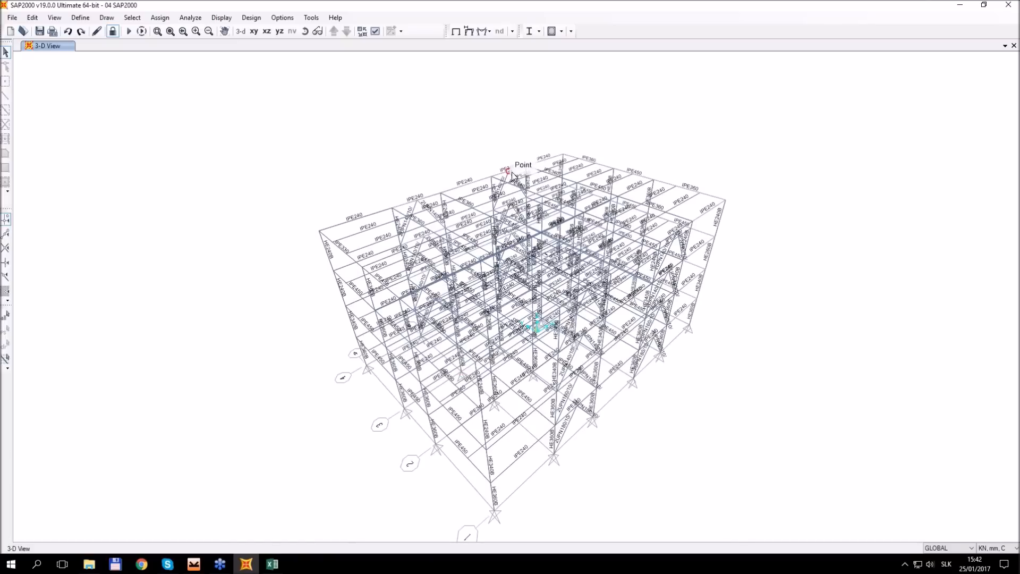
pyautogui.scroll(5, 510, 173)
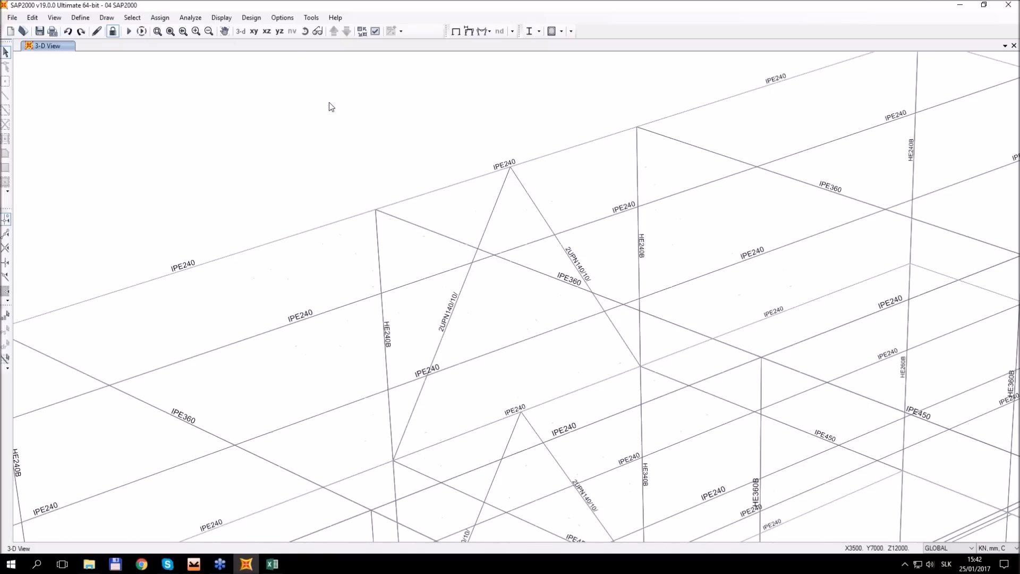
pyautogui.click(312, 17)
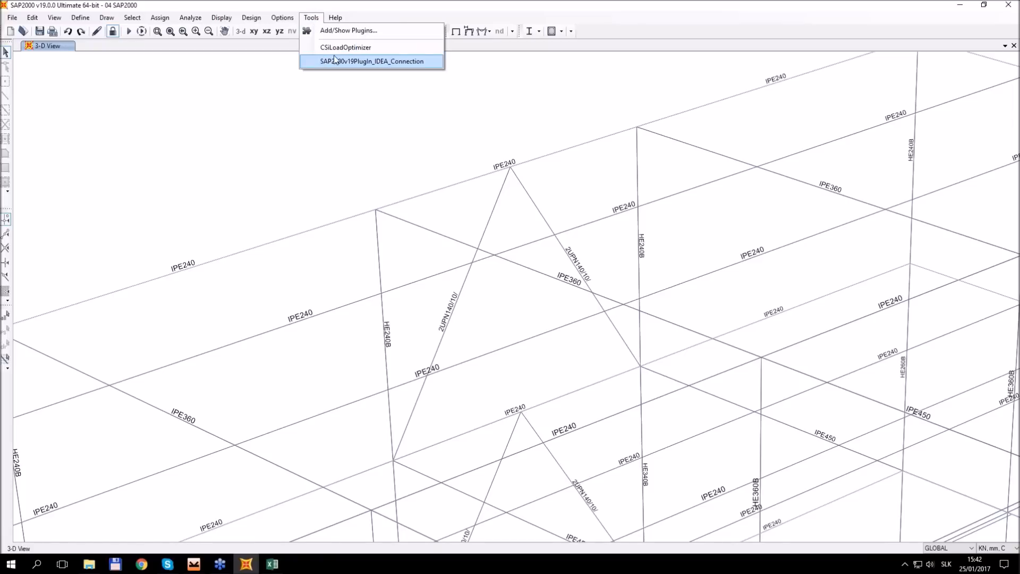
pyautogui.click(363, 10)
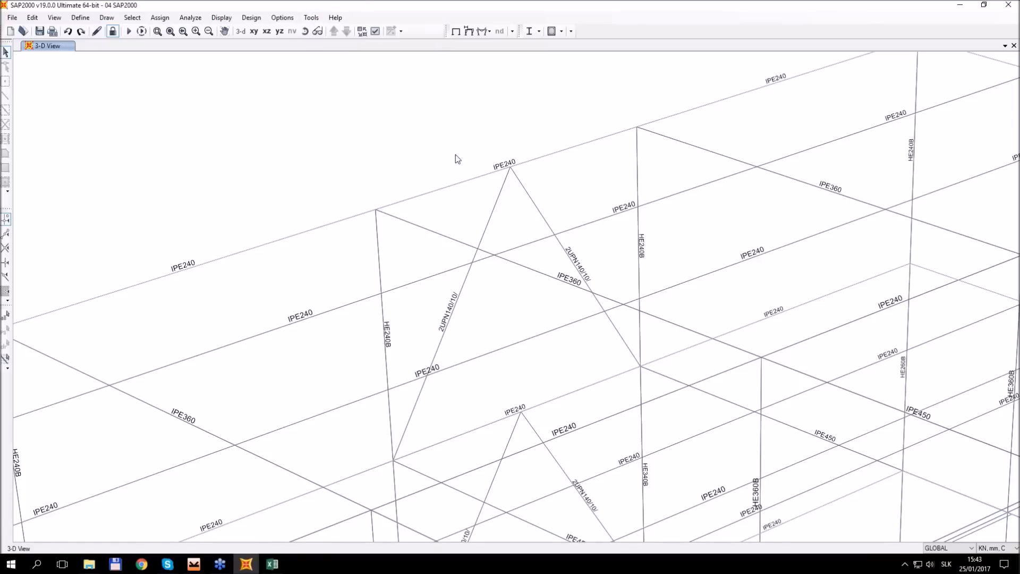
pyautogui.click(510, 168)
pyautogui.click(477, 177)
pyautogui.click(501, 197)
pyautogui.click(525, 192)
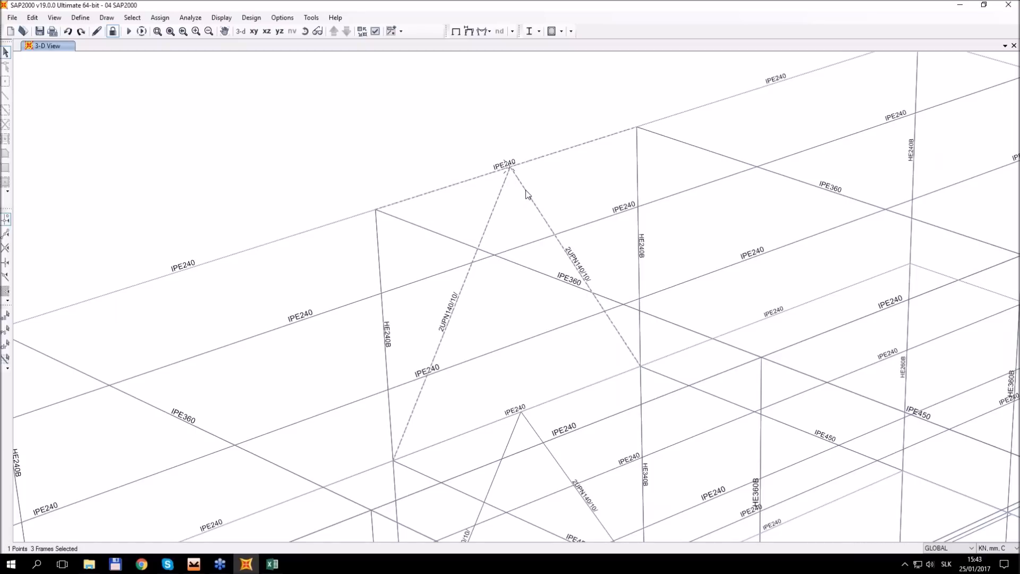
# Launch the IDEA Connection plug-in for the selected node and its members, accepting the external plug-in warning.
pyautogui.click(312, 20)
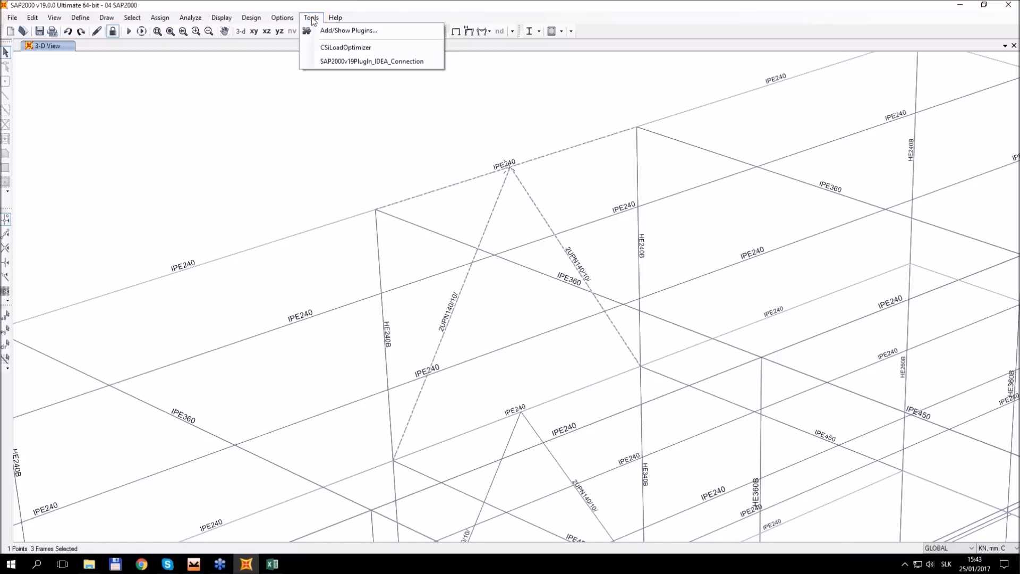
pyautogui.click(344, 62)
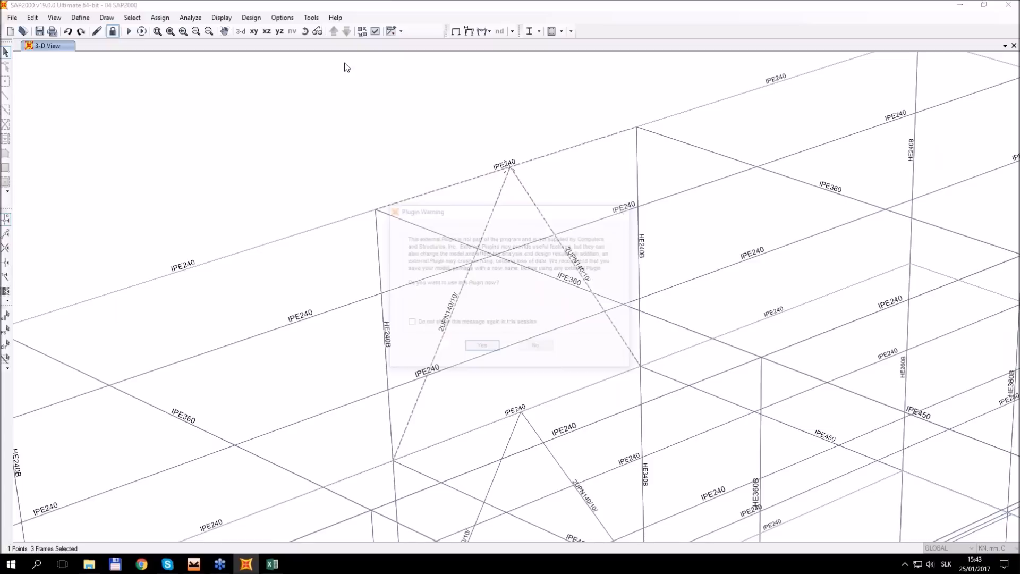
pyautogui.click(474, 348)
pyautogui.moveTo(529, 112); pyautogui.dragTo(479, 107)
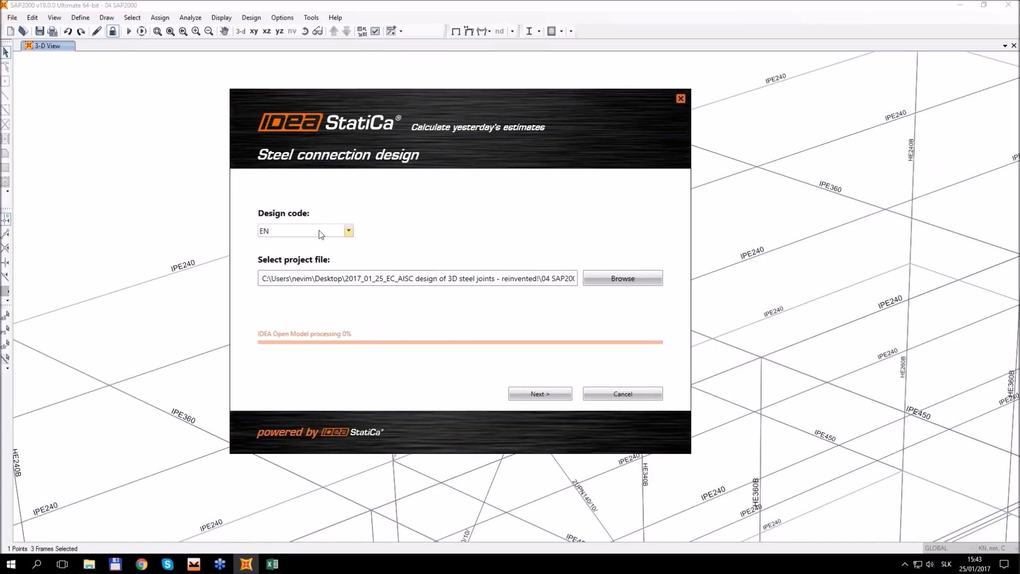
# Export the joint with design code EN and the General structure type, and start its connection design.
pyautogui.click(273, 231)
pyautogui.click(286, 231)
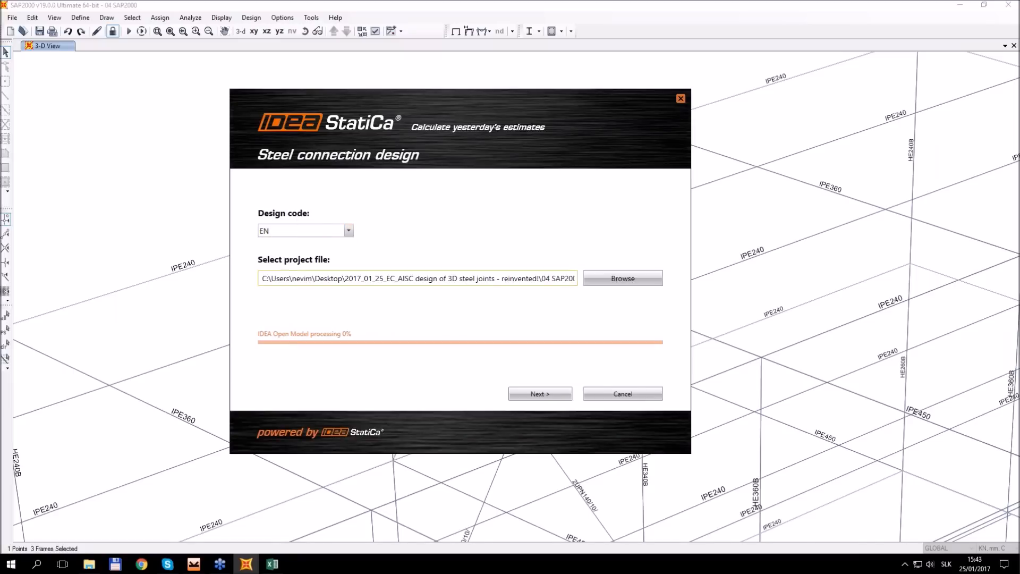
pyautogui.click(548, 393)
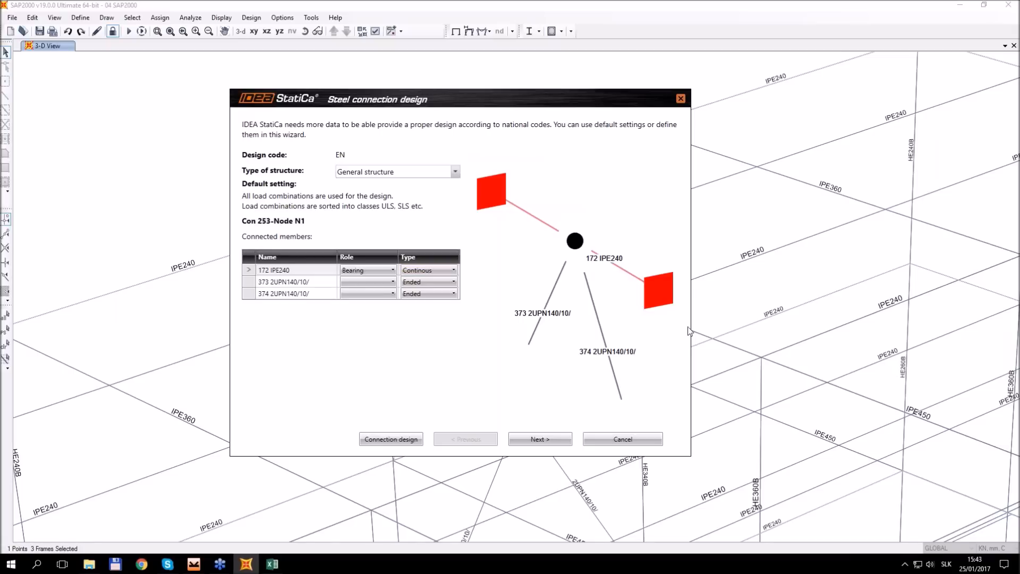
pyautogui.click(543, 444)
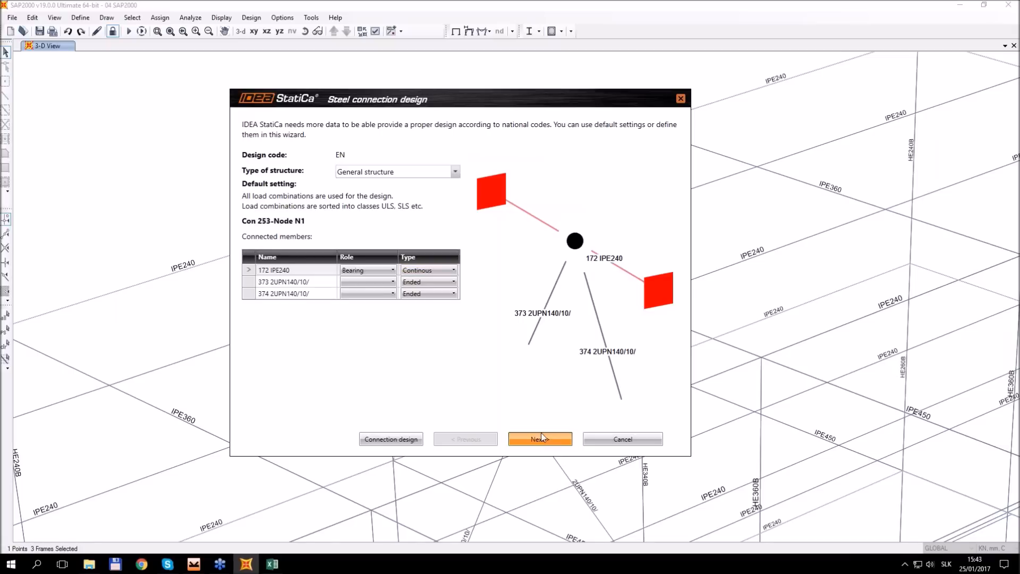
pyautogui.click(385, 442)
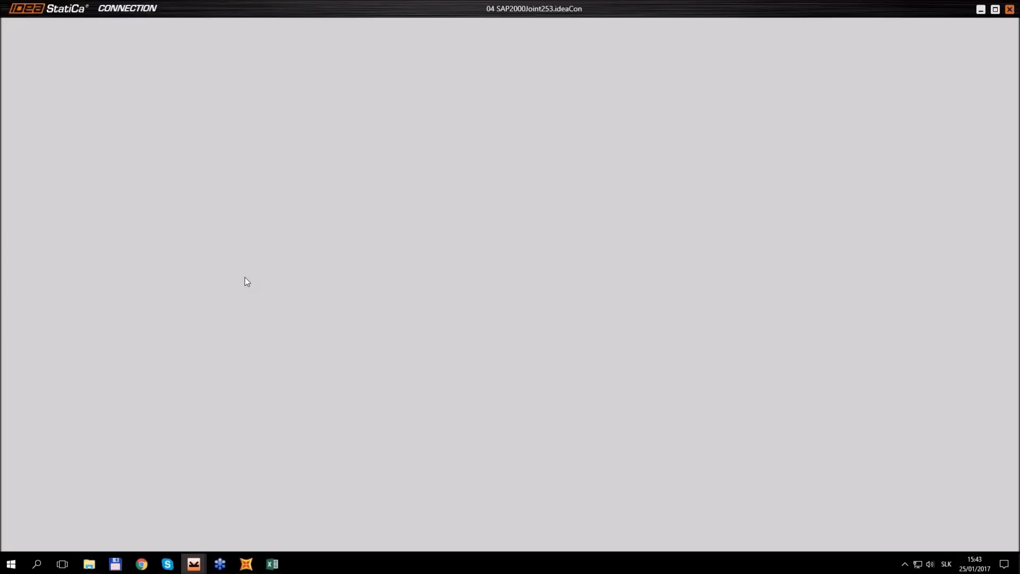
# Switch to the IDEA StatiCa Connection project 04 SAP2000.ideaCon and inspect the imported beam and brace geometry.
pyautogui.hotkey('alt', 'Tab')
pyautogui.hotkey('alt', 'Tab')
pyautogui.hotkey('alt', 'Tab')
pyautogui.hotkey('alt', 'Tab')
pyautogui.hotkey('alt', 'Tab')
pyautogui.hotkey('alt', 'Tab')
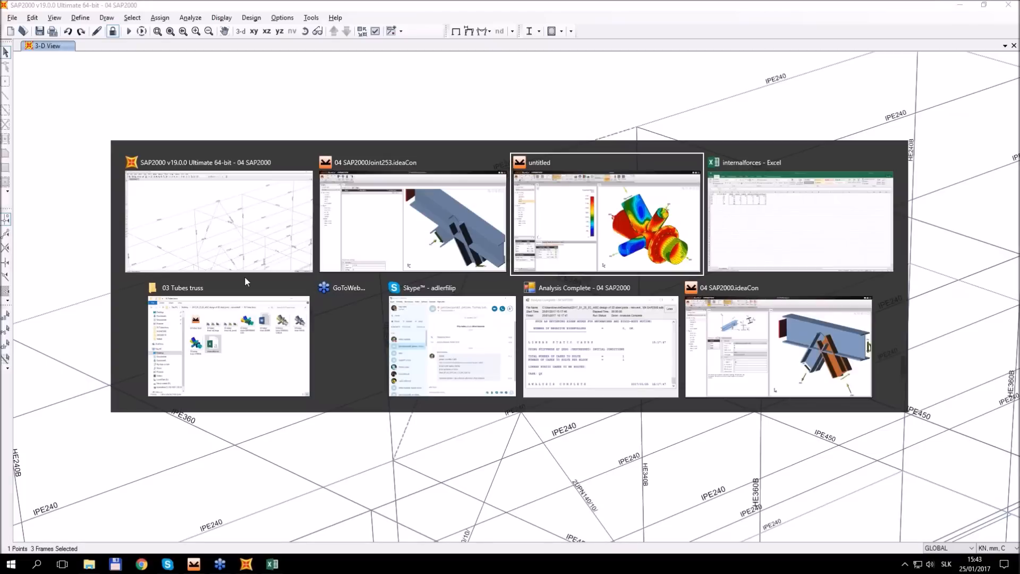
pyautogui.hotkey('alt', 'Tab')
pyautogui.hotkey('alt', 'Tab')
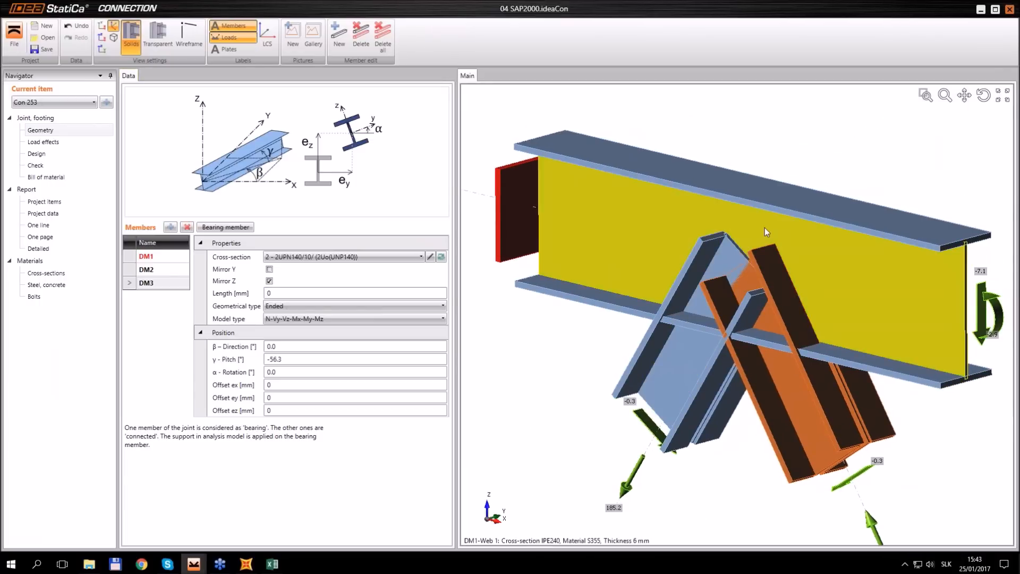
pyautogui.moveTo(767, 233); pyautogui.dragTo(837, 222, button='right')
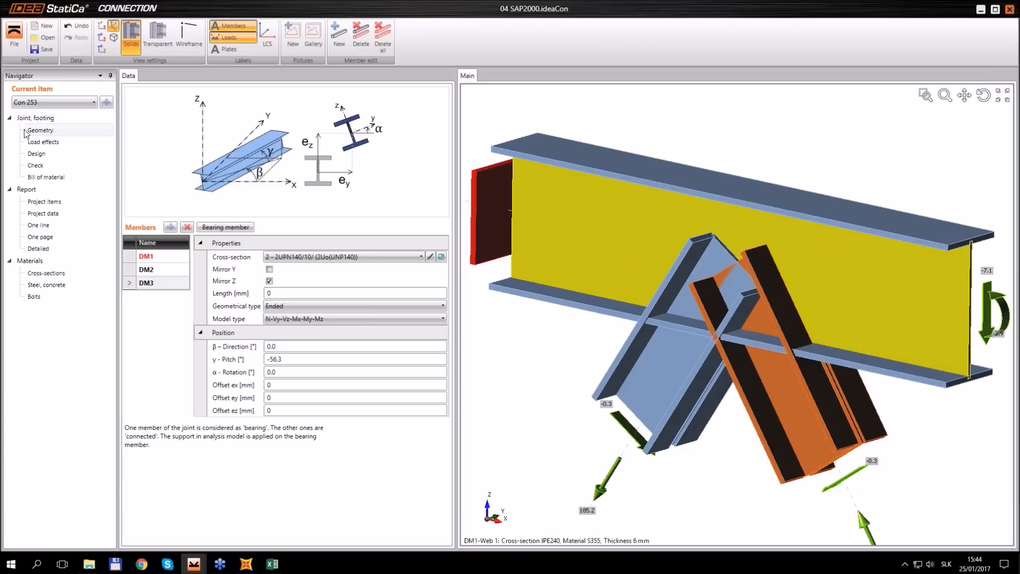
# Examine the internal forces of the imported load effects, including COMBO_DEAD(1) and WS(5).
pyautogui.click(42, 142)
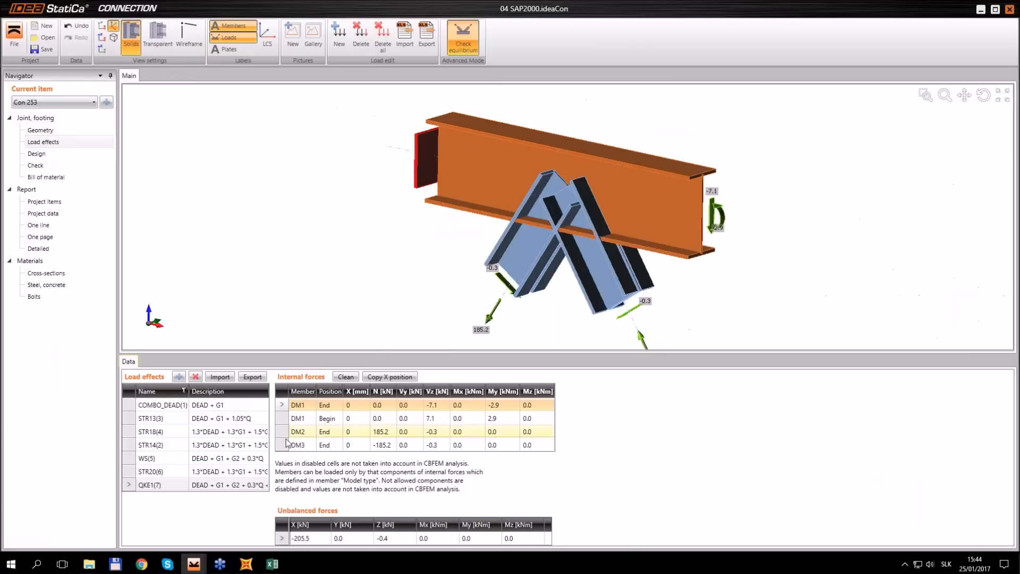
pyautogui.click(151, 419)
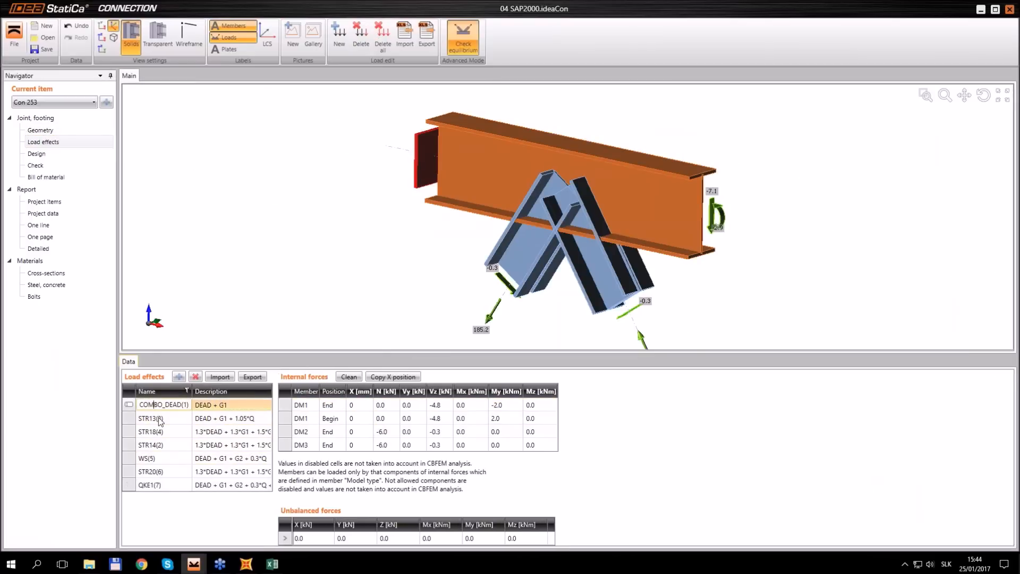
pyautogui.click(147, 459)
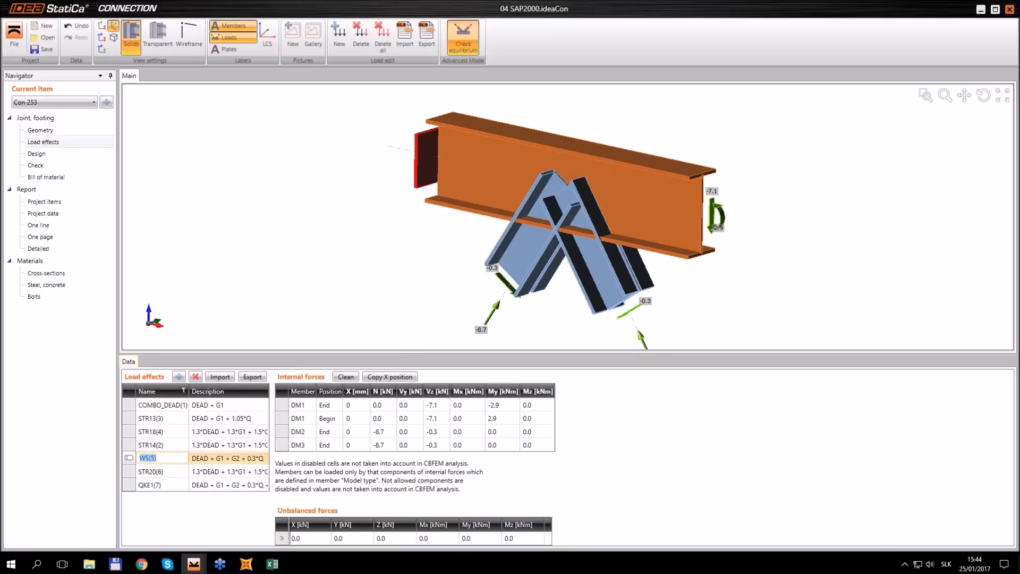
# Set the length of both brace members, DM2 and DM3, to 500 mm.
pyautogui.click(54, 132)
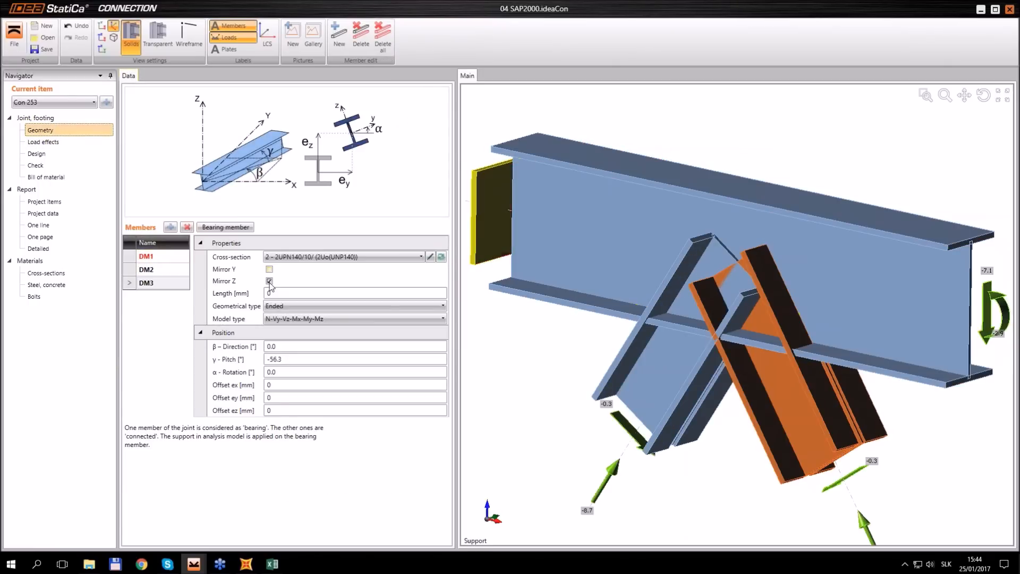
pyautogui.click(147, 269)
pyautogui.click(292, 294)
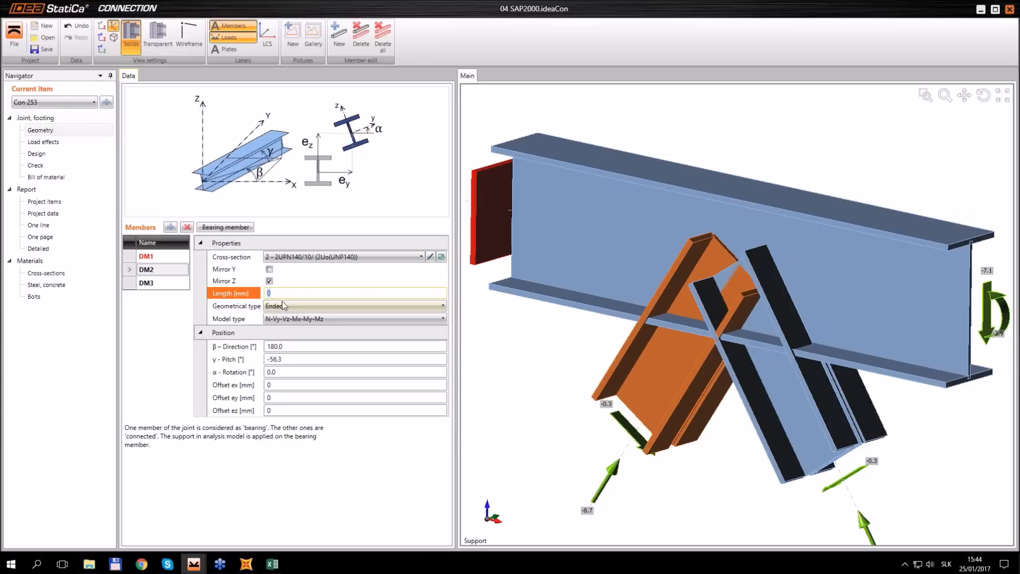
pyautogui.write('500')
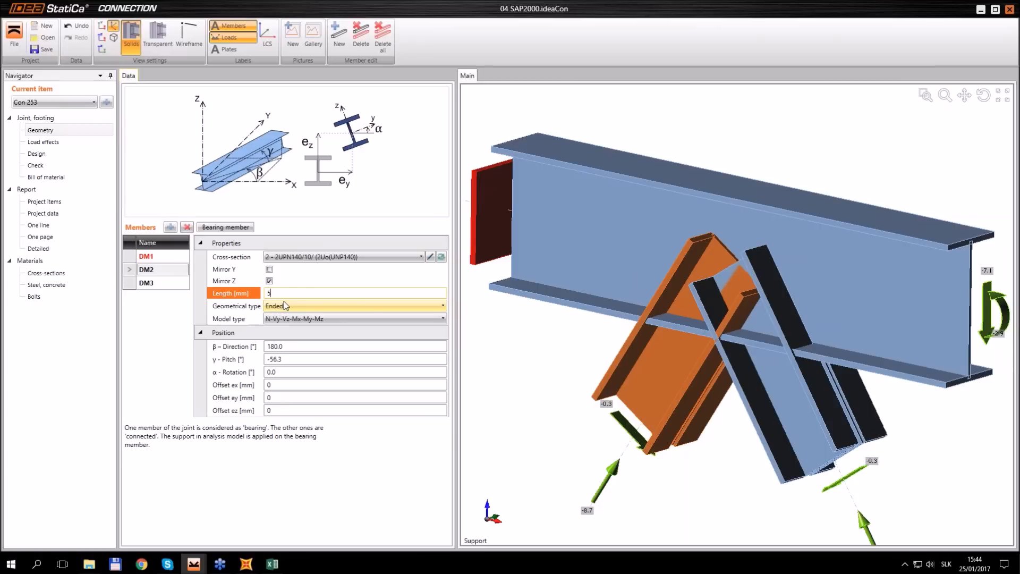
pyautogui.press('Tab')
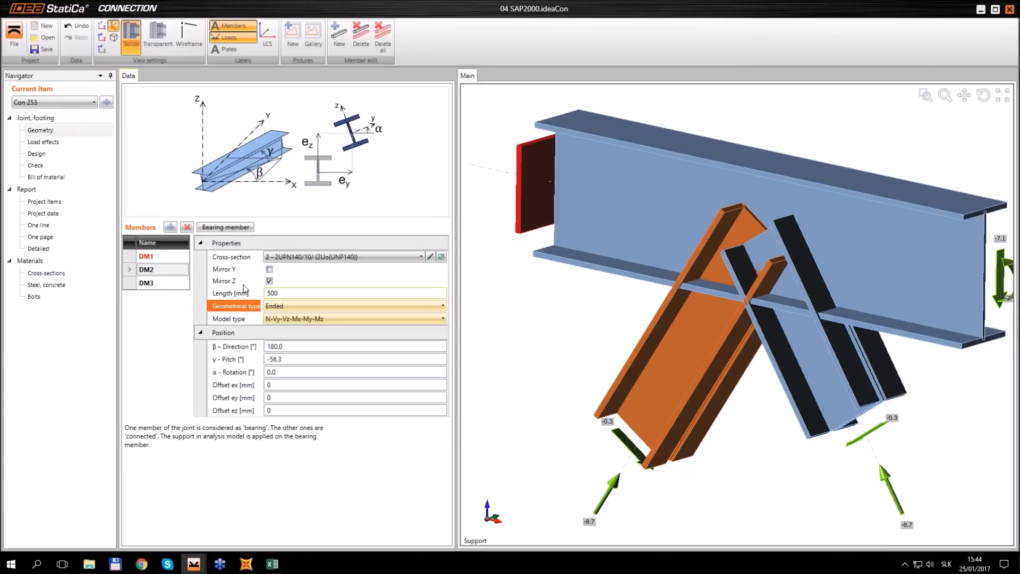
pyautogui.click(147, 282)
pyautogui.click(236, 293)
pyautogui.write('500')
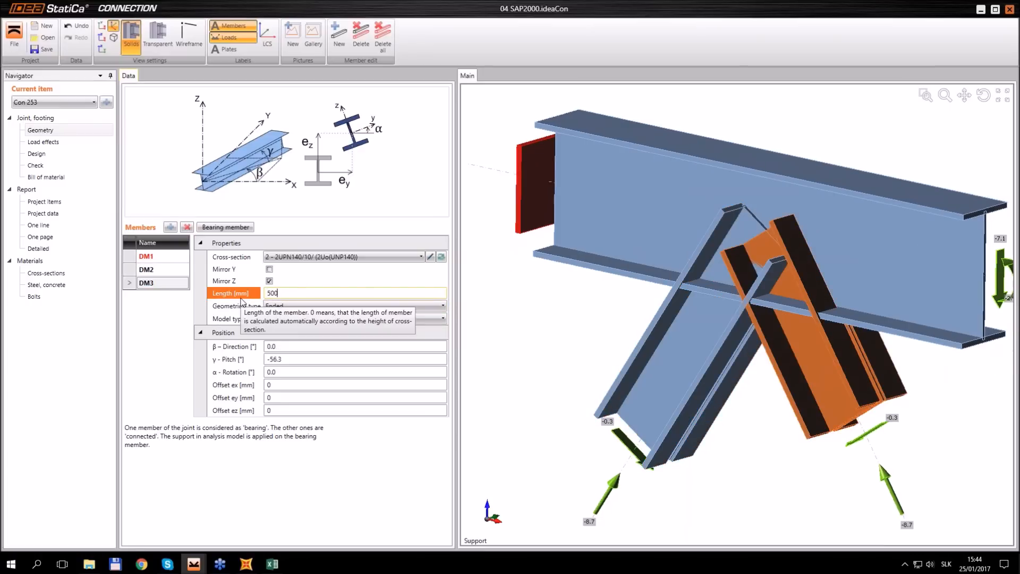
pyautogui.press('Tab')
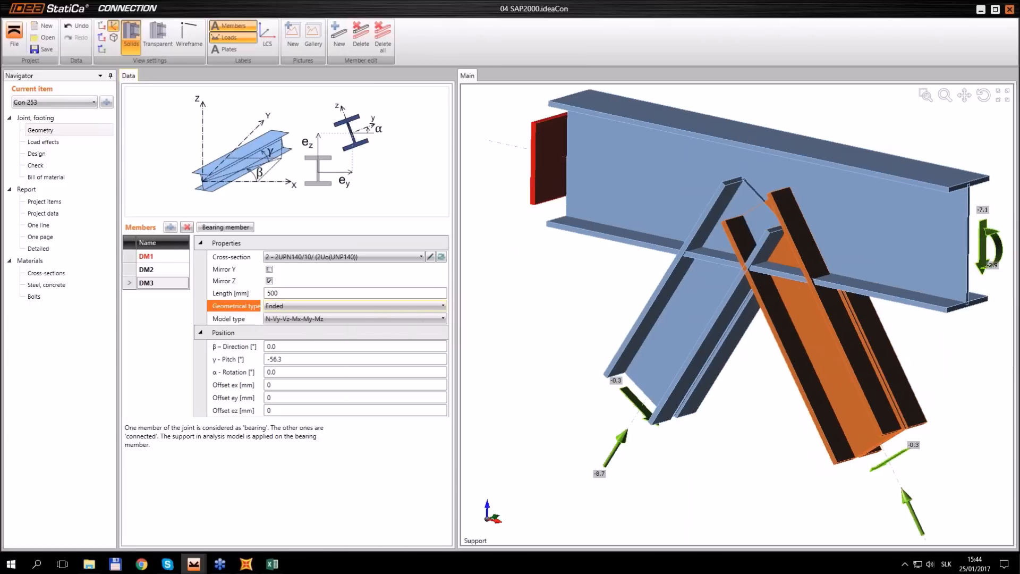
# Apply the SAP_Webinar connection template to the joint's design and inspect the resulting gusset plate connection.
pyautogui.click(50, 154)
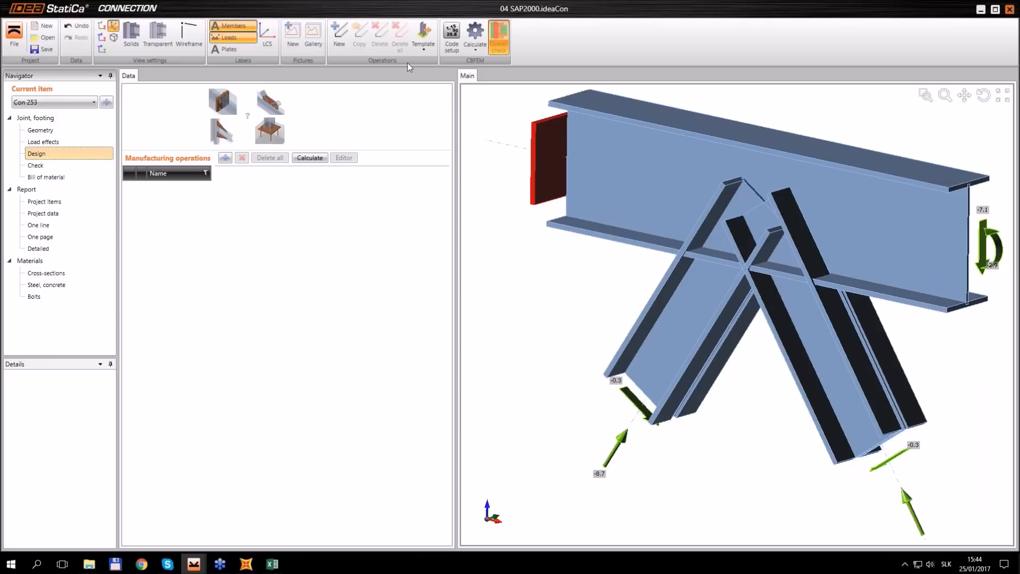
pyautogui.click(424, 47)
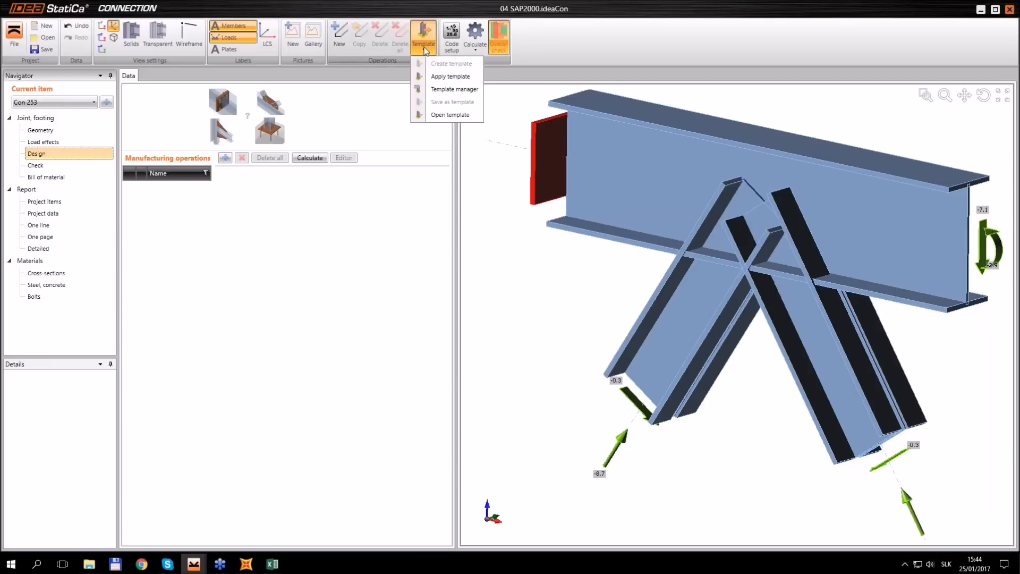
pyautogui.click(451, 76)
pyautogui.click(130, 206)
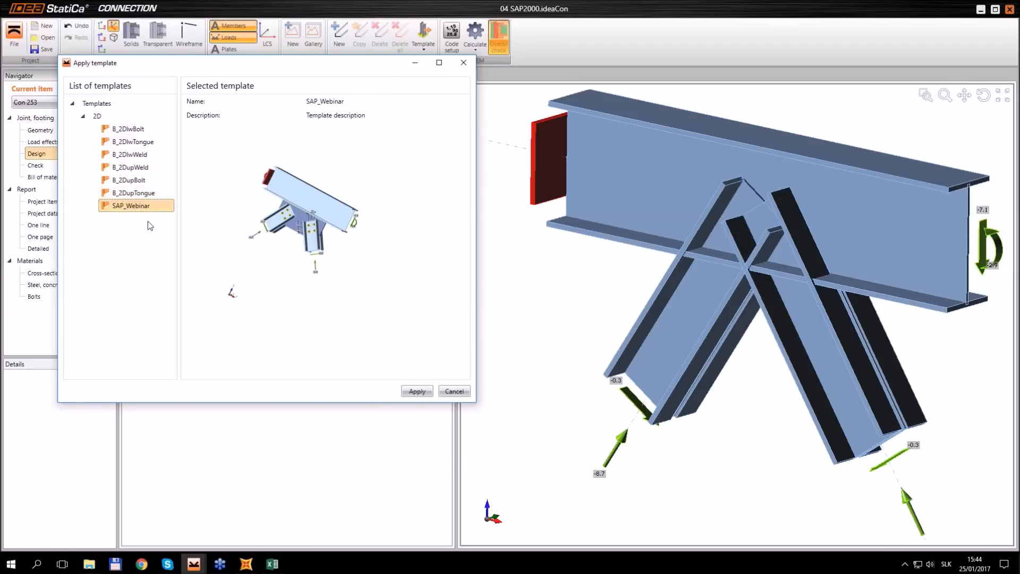
pyautogui.click(425, 394)
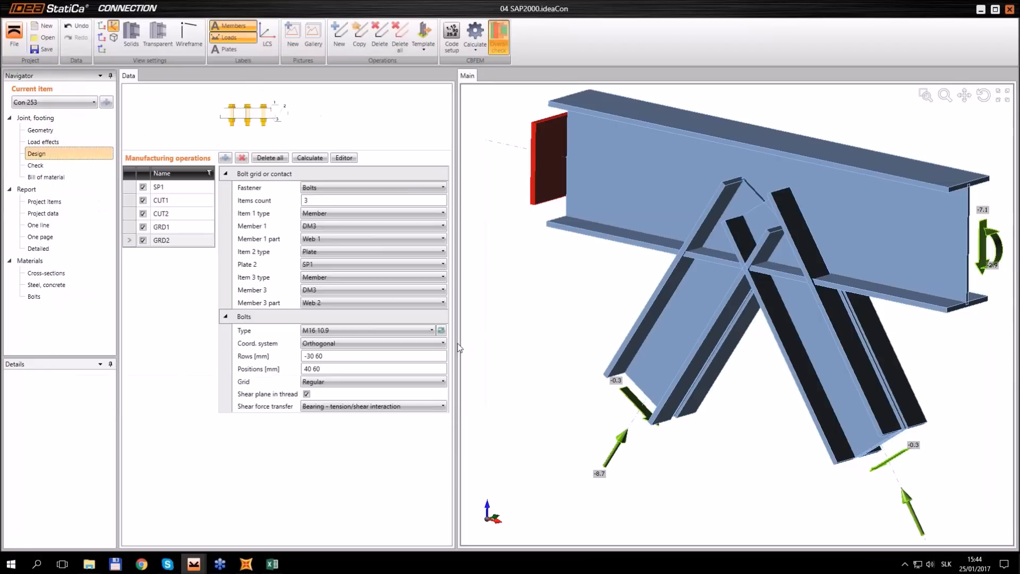
pyautogui.moveTo(686, 319); pyautogui.dragTo(709, 293, button='right')
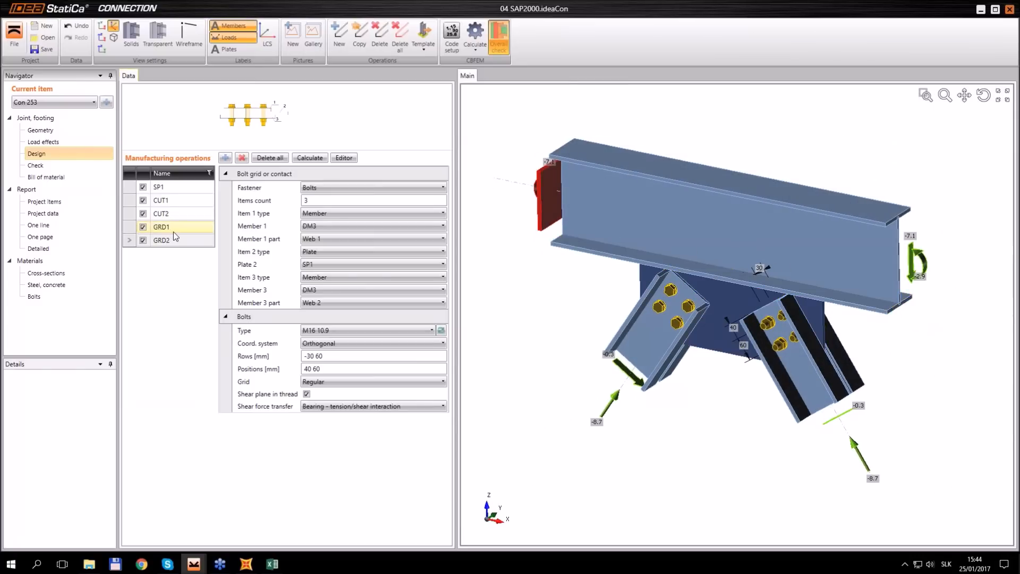
# Review the CUT2 cut settings and the available bolt types of bolt grid GRD1.
pyautogui.click(180, 214)
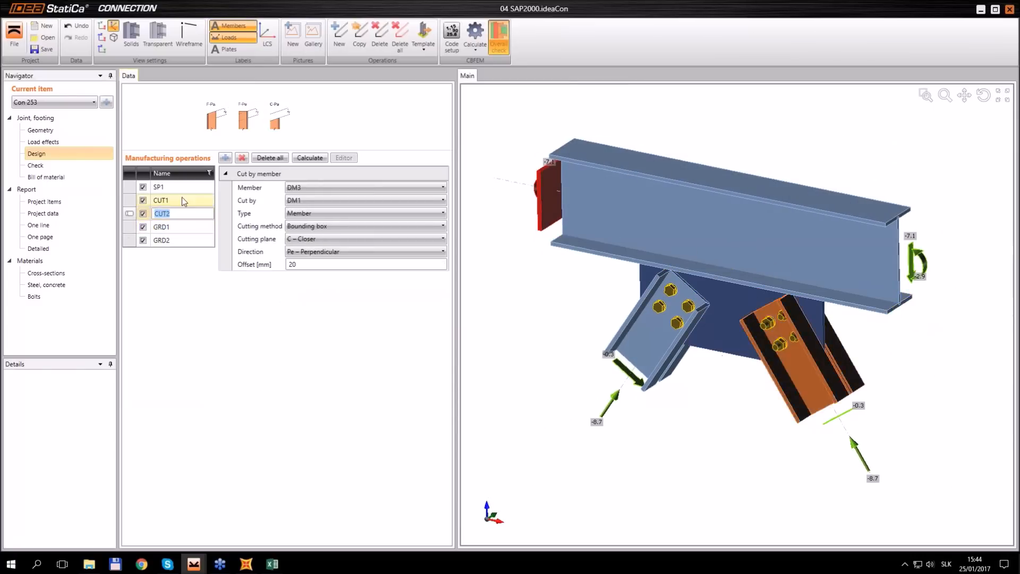
pyautogui.click(172, 230)
pyautogui.click(336, 328)
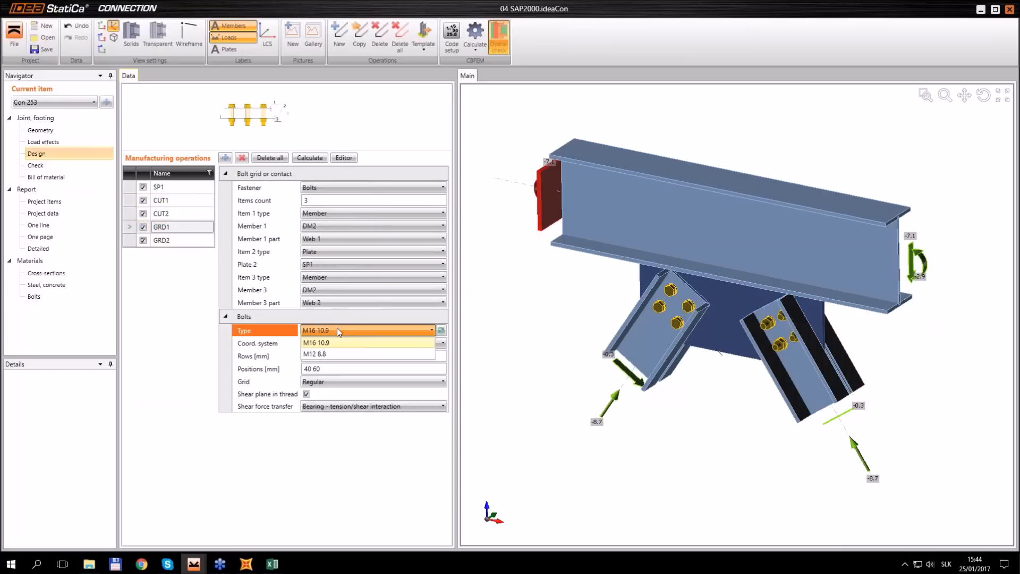
pyautogui.click(337, 329)
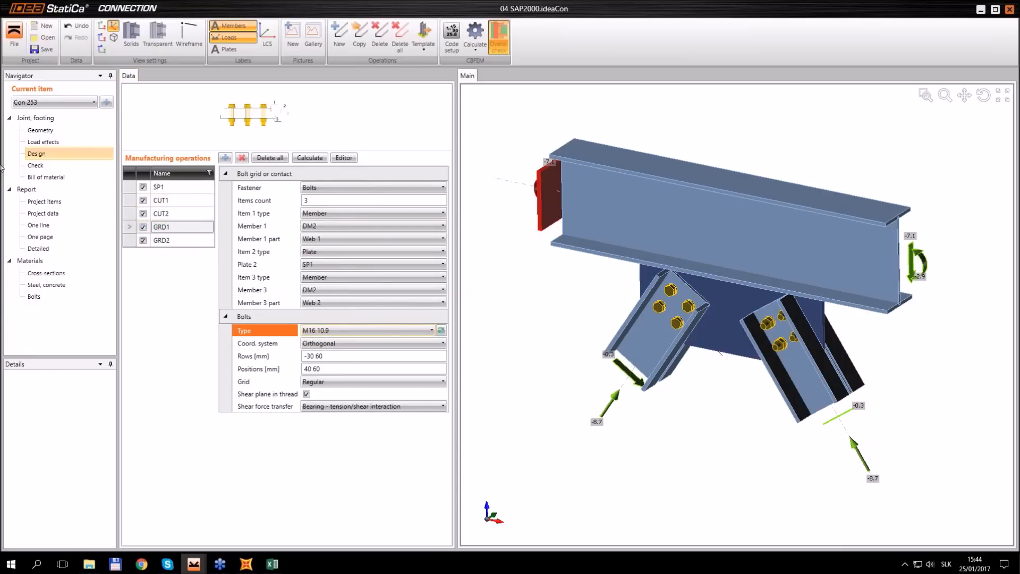
pyautogui.click(424, 49)
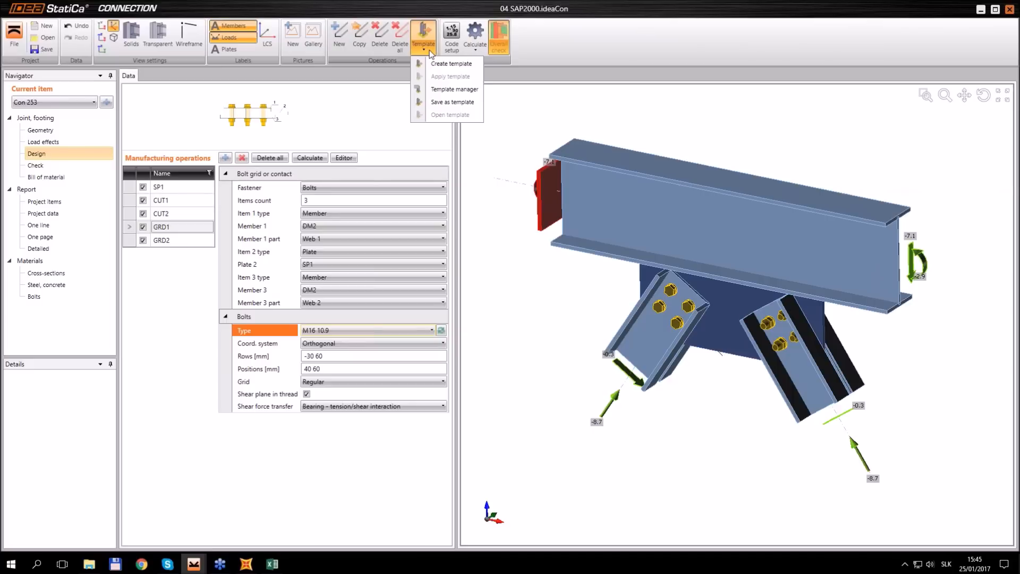
pyautogui.click(431, 52)
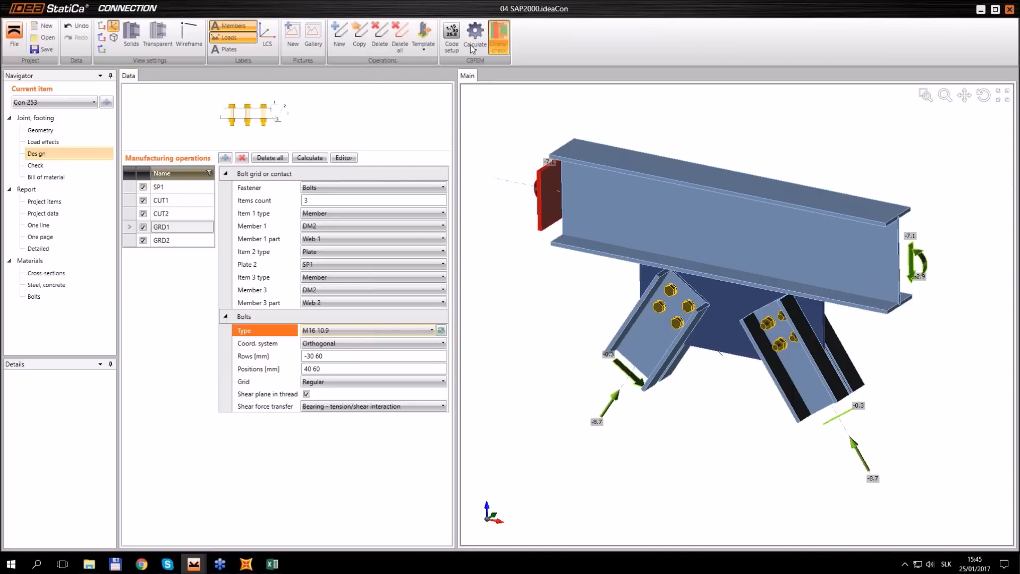
pyautogui.click(419, 47)
pyautogui.click(451, 104)
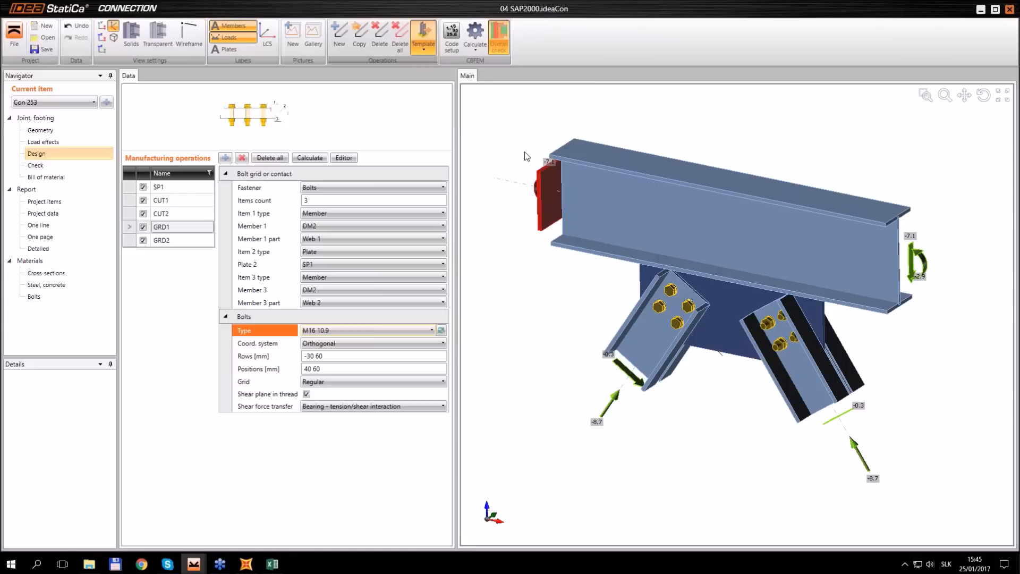
pyautogui.click(496, 8)
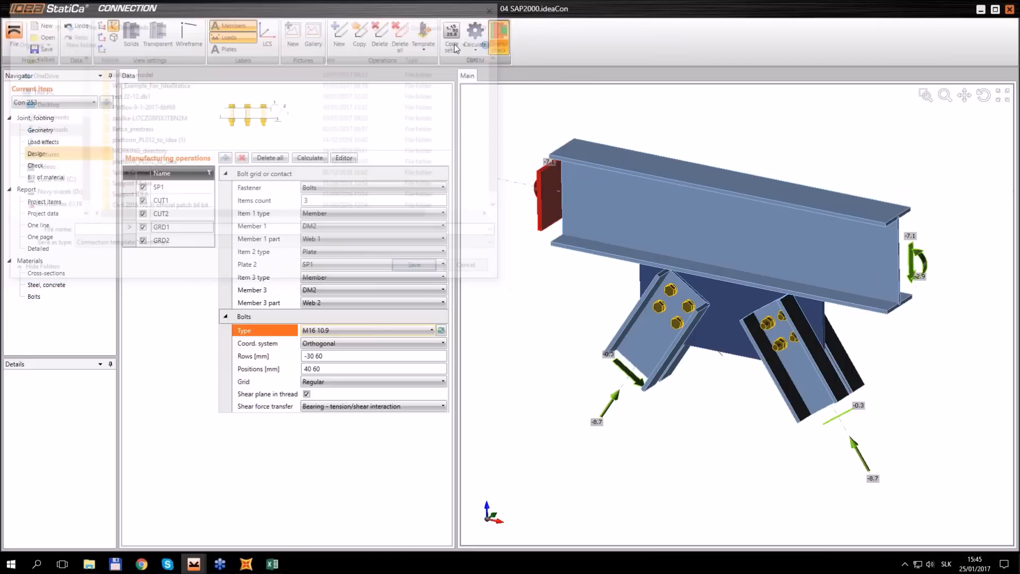
pyautogui.click(421, 48)
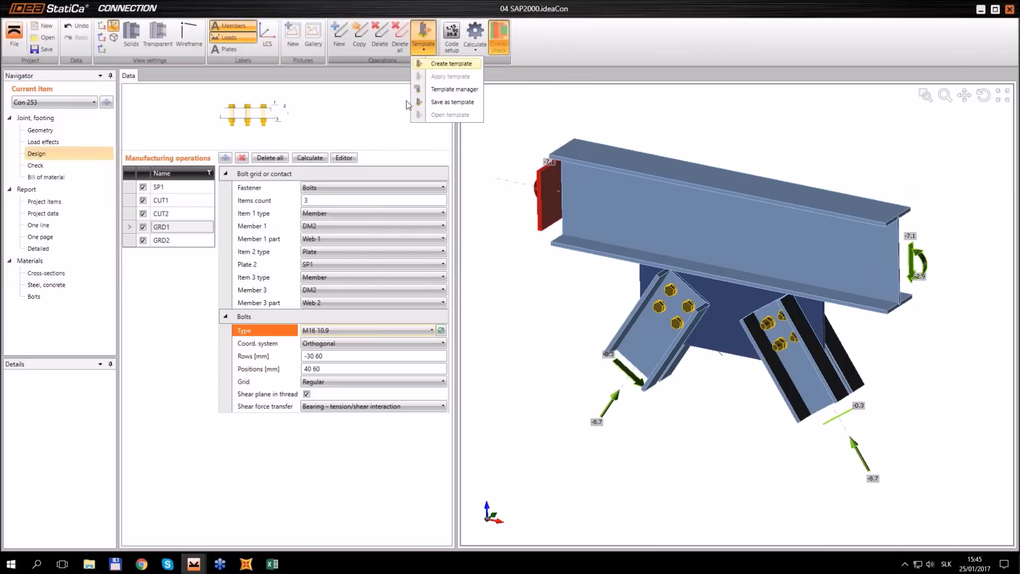
pyautogui.click(445, 64)
pyautogui.moveTo(183, 147)
pyautogui.mouseDown()
pyautogui.moveTo(187, 332)
pyautogui.moveTo(190, 149)
pyautogui.mouseUp()
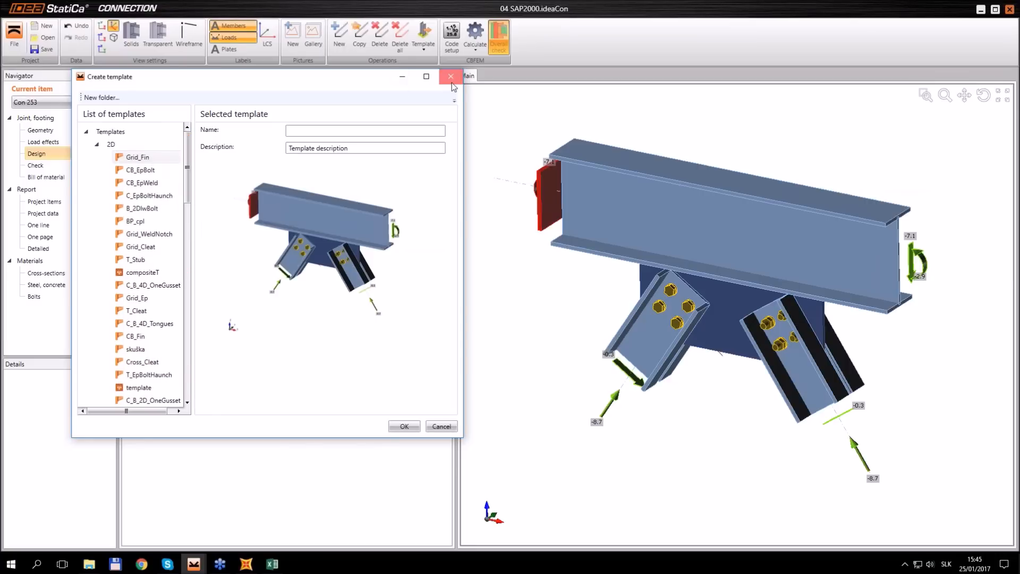
pyautogui.click(451, 76)
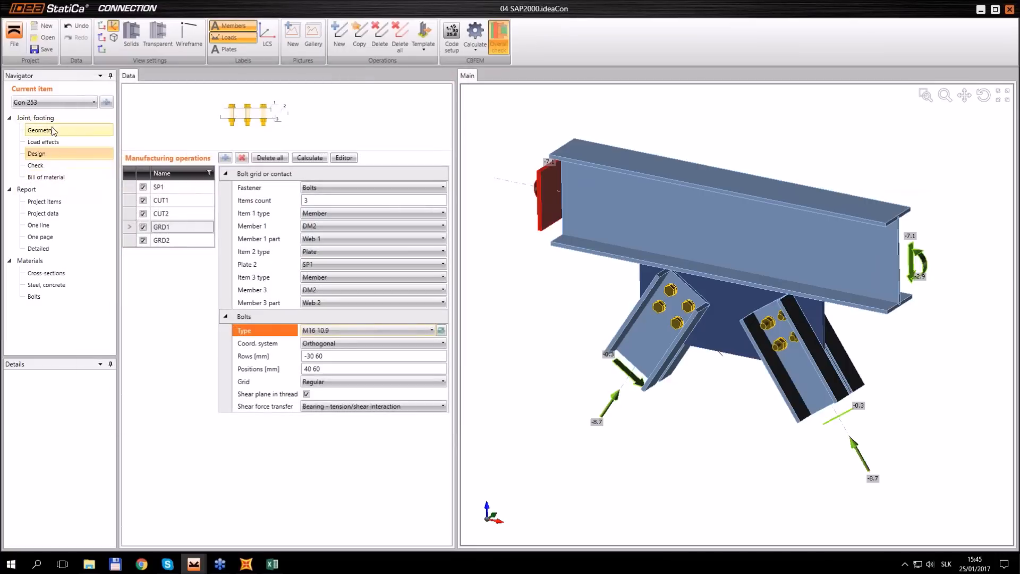
# Calculate the SAP2000 joint Con 253 and examine the equivalent stress and check results of its individual plates.
pyautogui.click(55, 169)
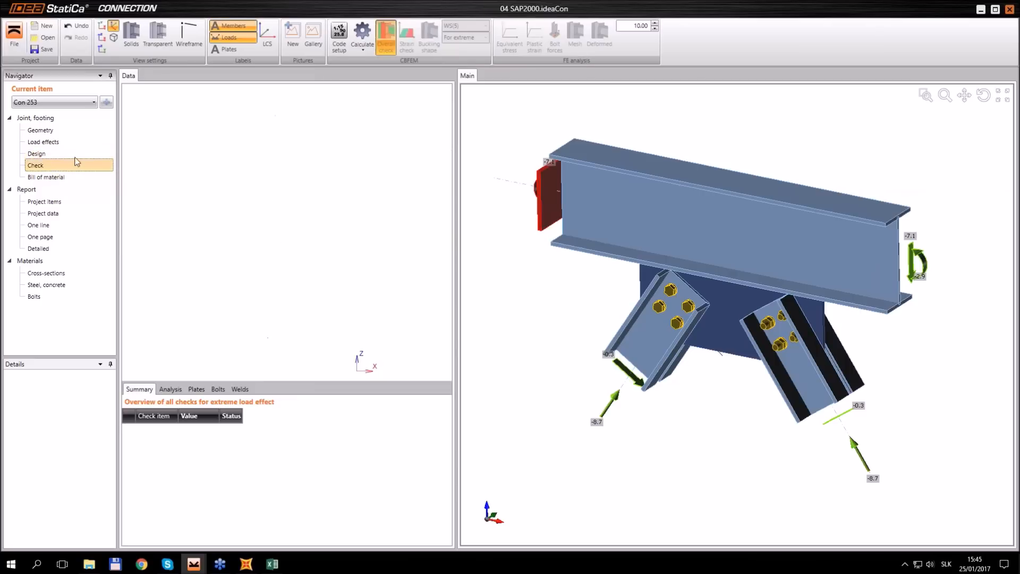
pyautogui.click(366, 37)
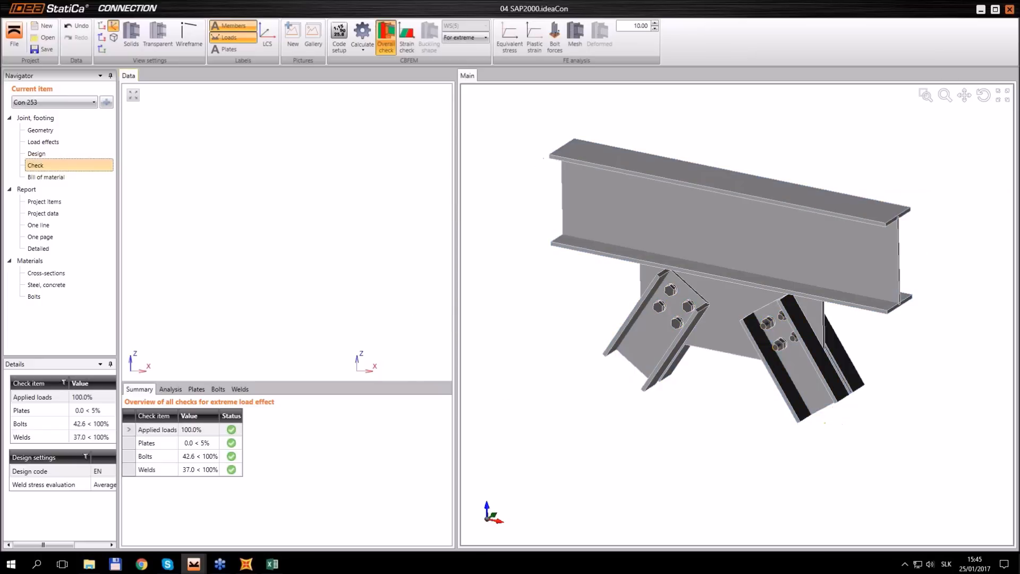
pyautogui.click(211, 389)
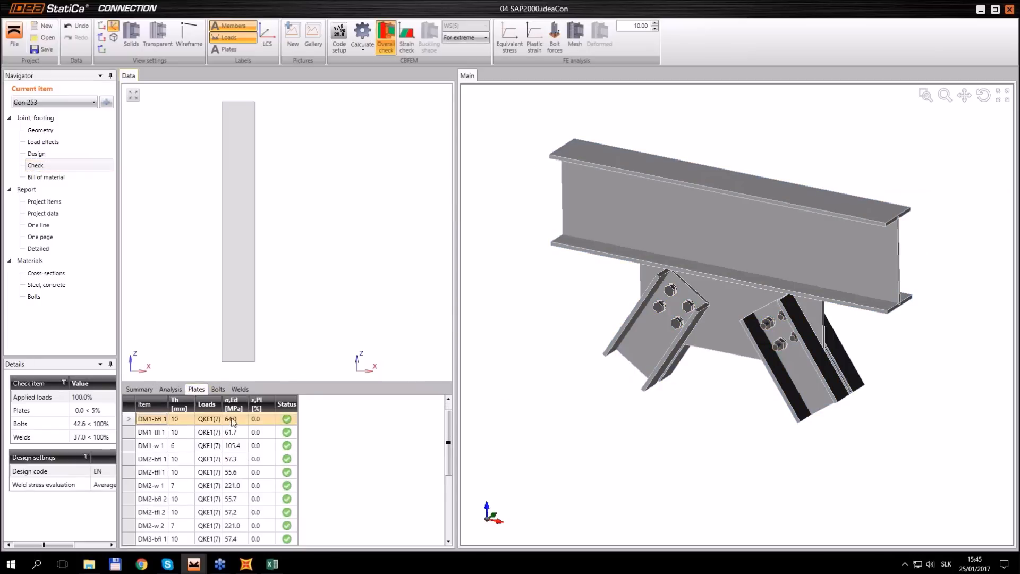
pyautogui.click(511, 37)
pyautogui.click(154, 432)
pyautogui.click(154, 445)
pyautogui.click(166, 472)
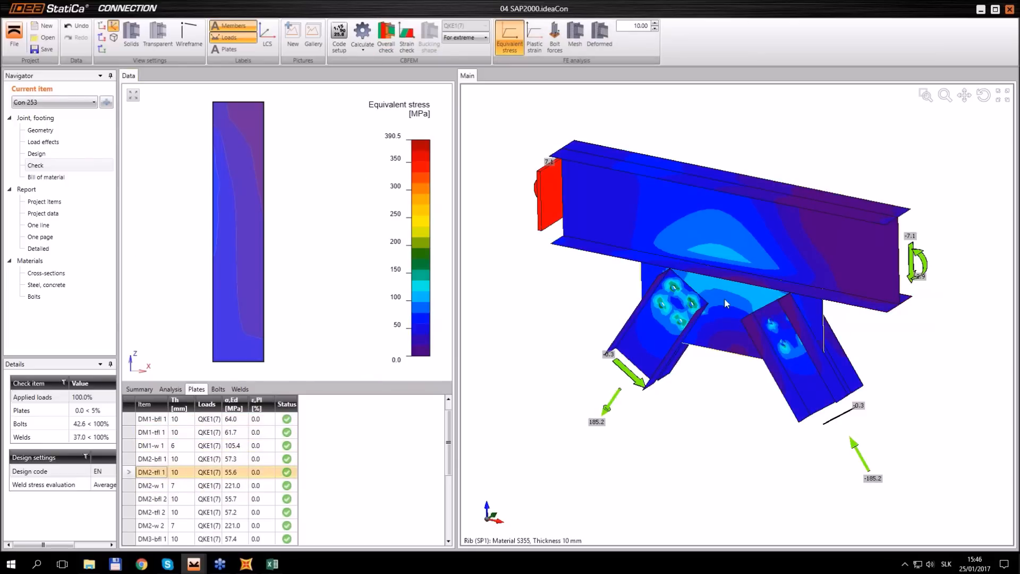
pyautogui.click(655, 336)
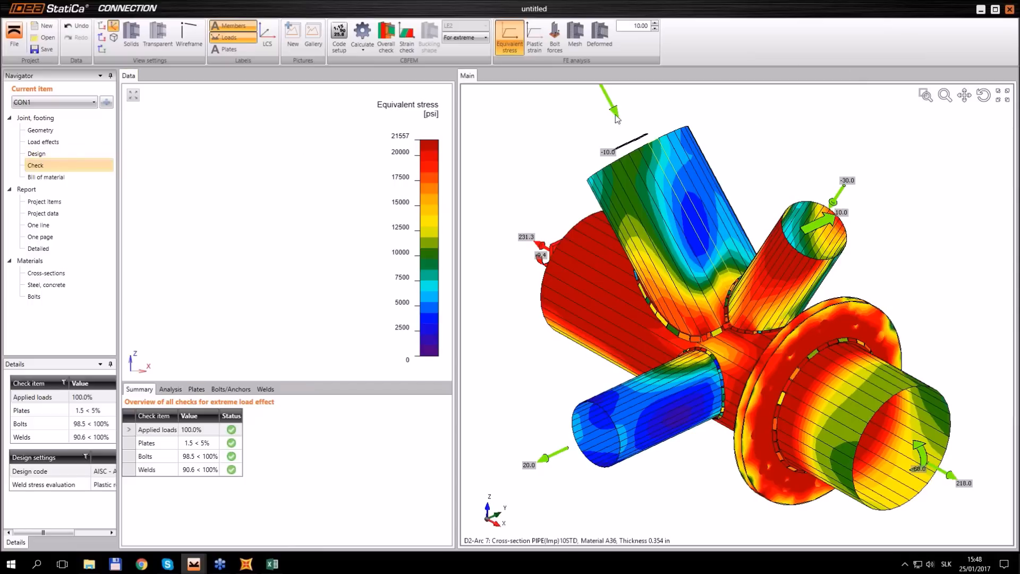
# Display the plastic strain on the pipe joint and inspect the bolted end plates.
pyautogui.click(534, 45)
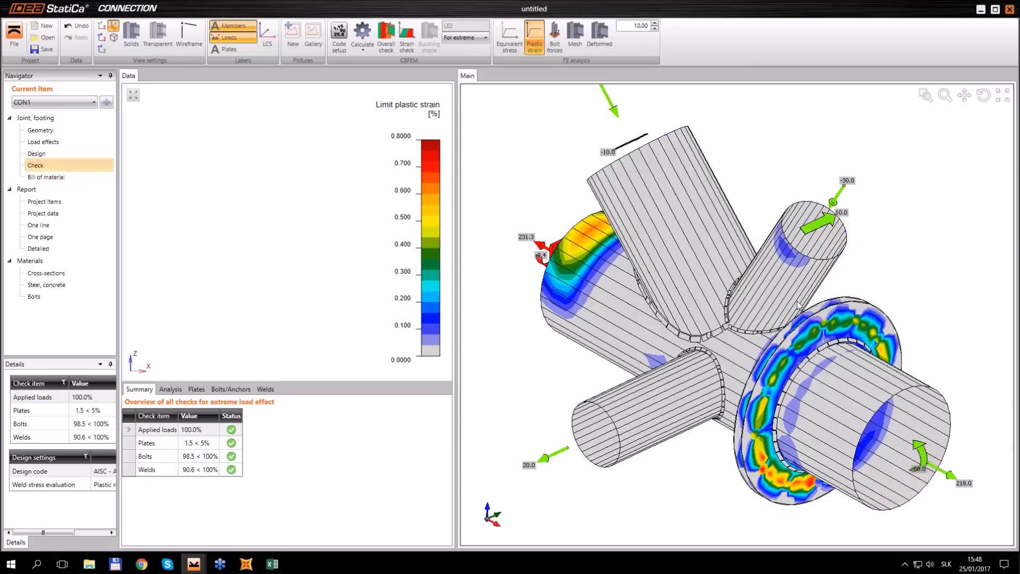
pyautogui.moveTo(837, 355); pyautogui.dragTo(667, 346, button='right')
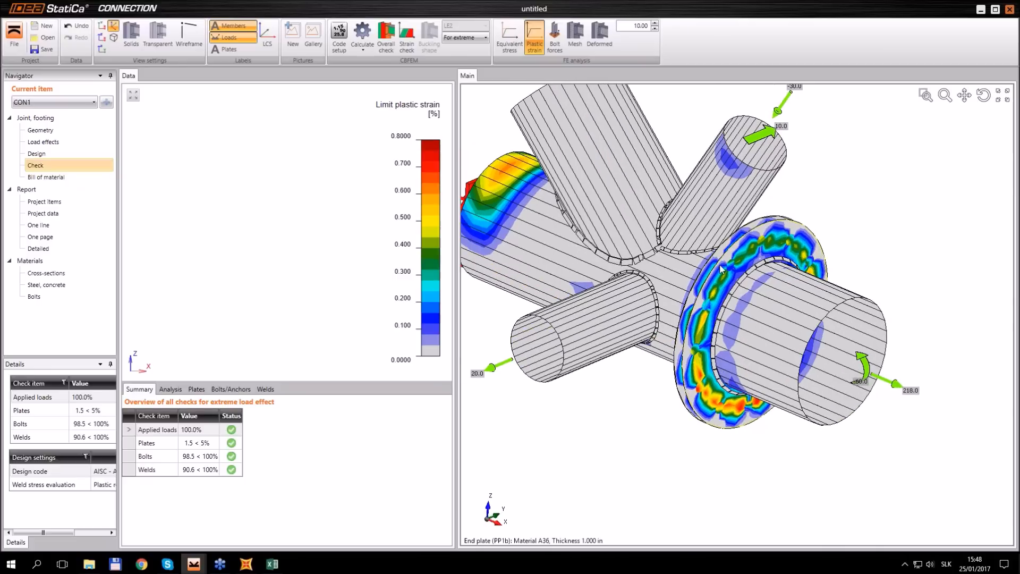
# Set the shear force transfer of the PP1 plate-to-plate bolts to Friction and recalculate the pipe joint.
pyautogui.click(36, 153)
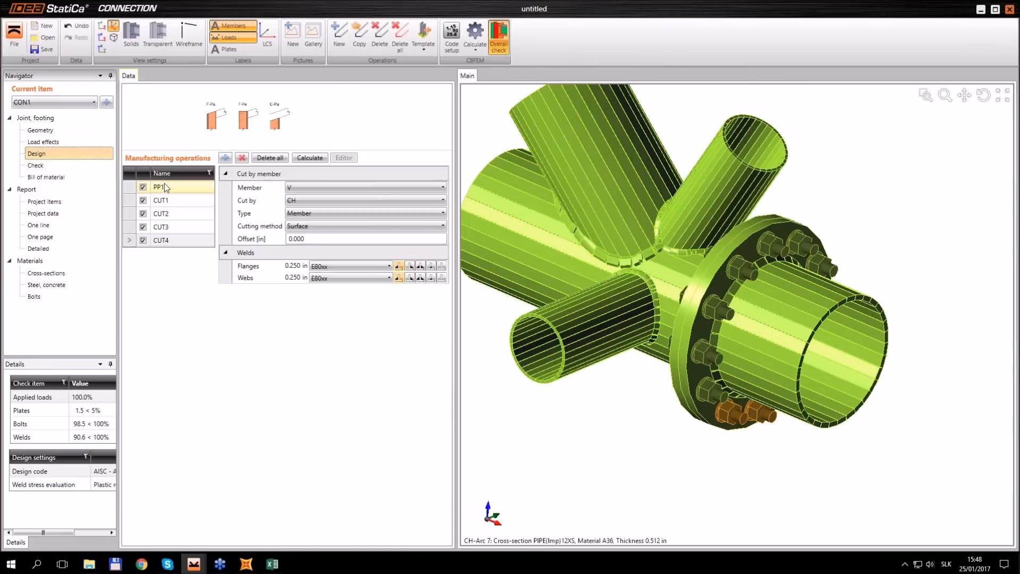
pyautogui.click(164, 186)
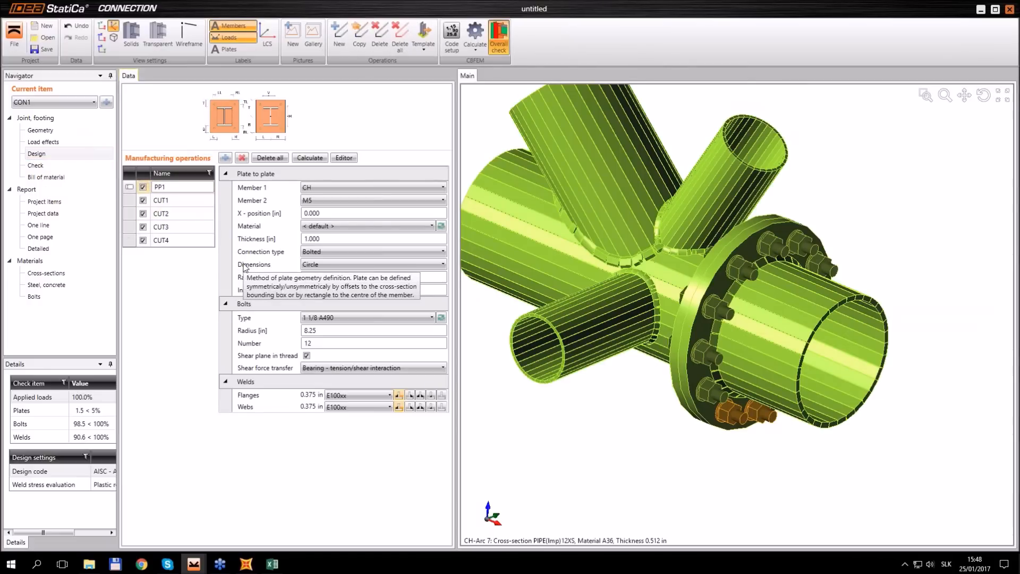
pyautogui.click(360, 370)
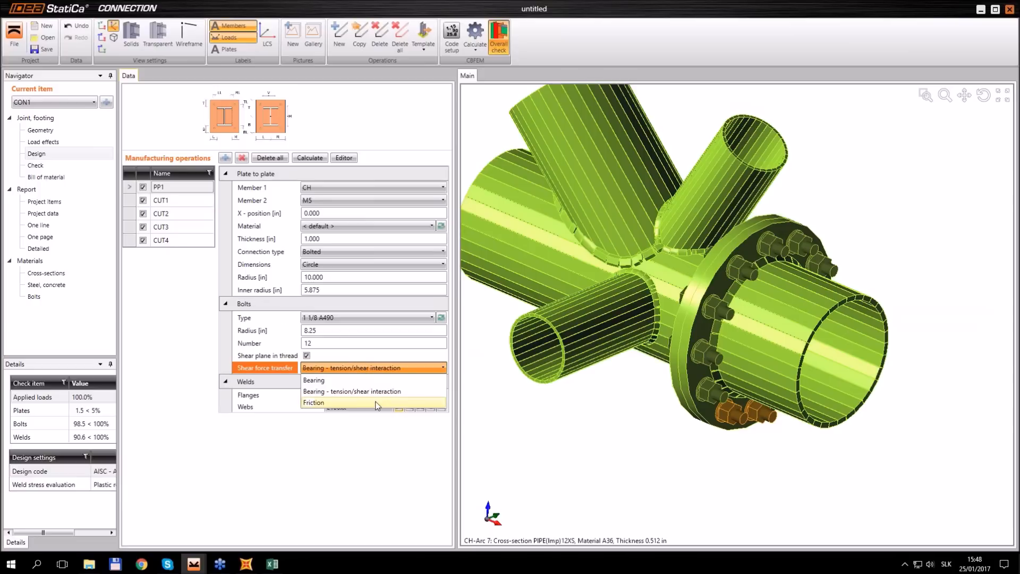
pyautogui.click(368, 403)
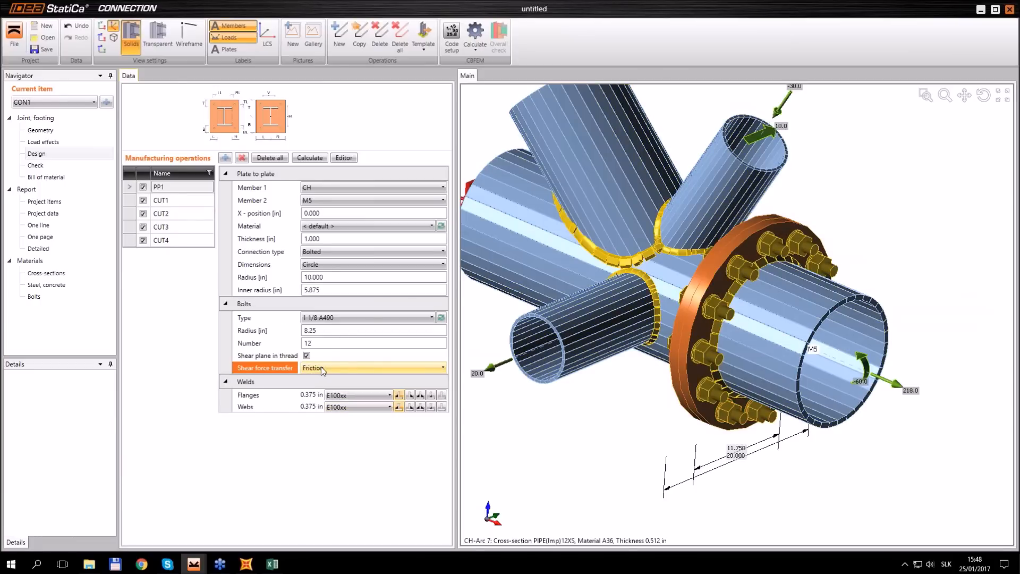
pyautogui.click(475, 33)
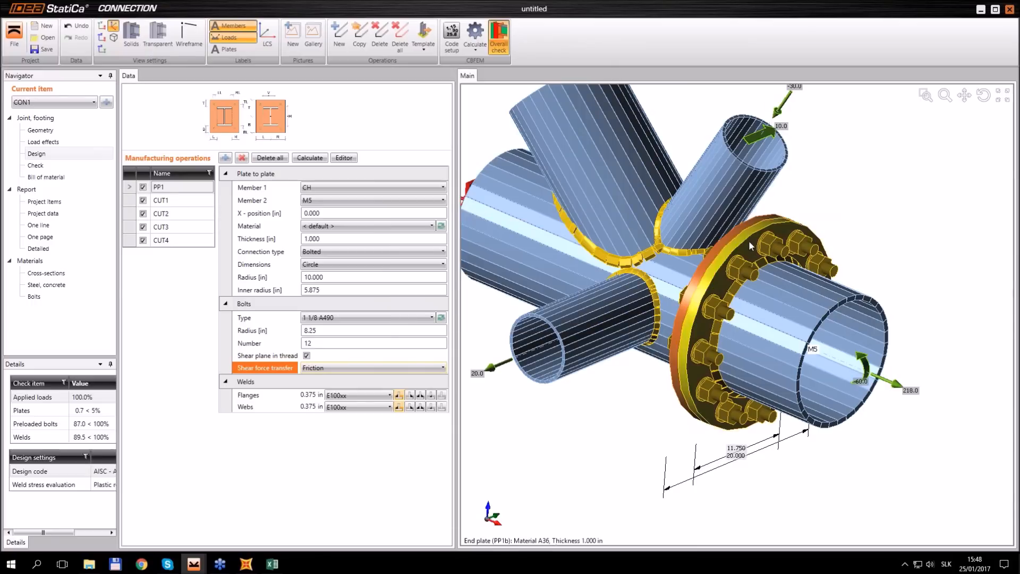
# Review the recalculated pipe joint's plastic strain and the tension and slip checks of its pre-loaded bolts.
pyautogui.click(69, 167)
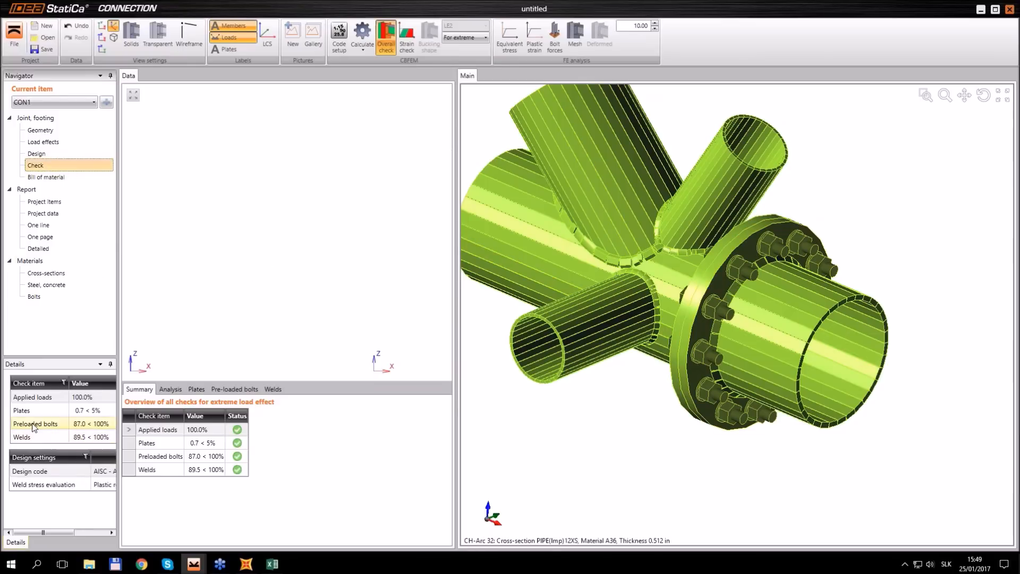
pyautogui.moveTo(606, 434); pyautogui.dragTo(772, 374, button='right')
pyautogui.moveTo(784, 475); pyautogui.dragTo(789, 297, button='right')
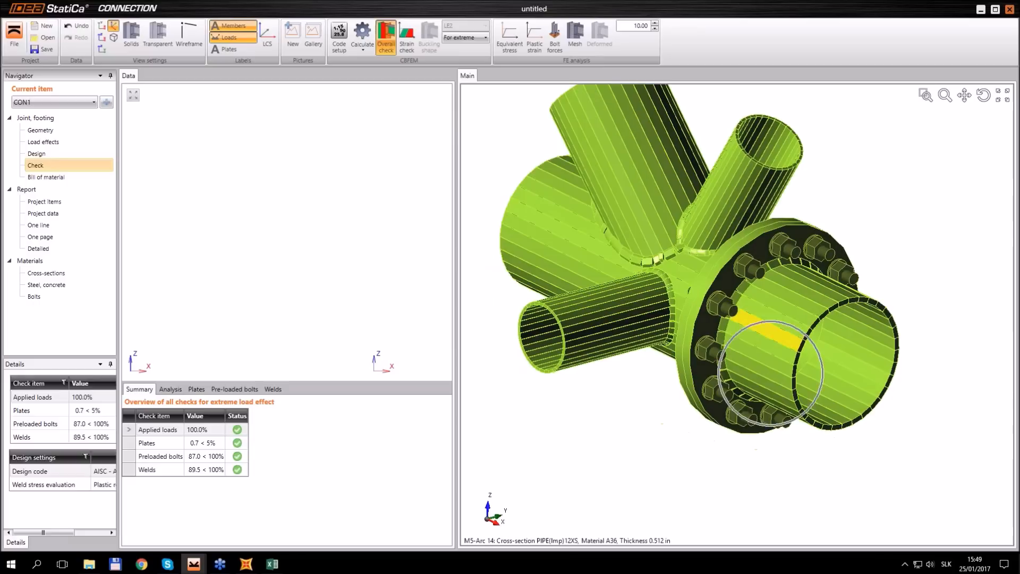
pyautogui.moveTo(774, 276); pyautogui.dragTo(787, 316, button='middle')
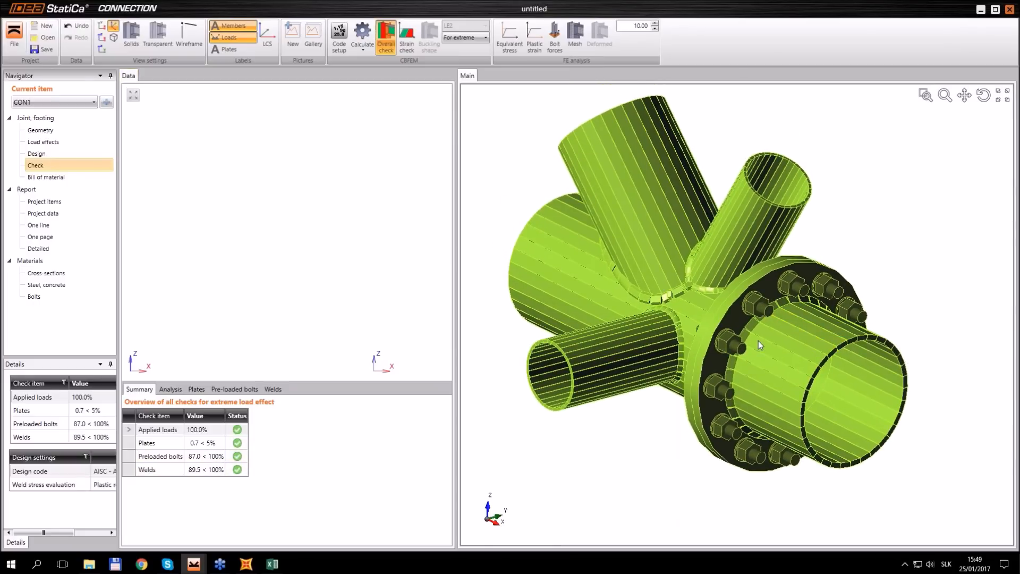
pyautogui.click(535, 39)
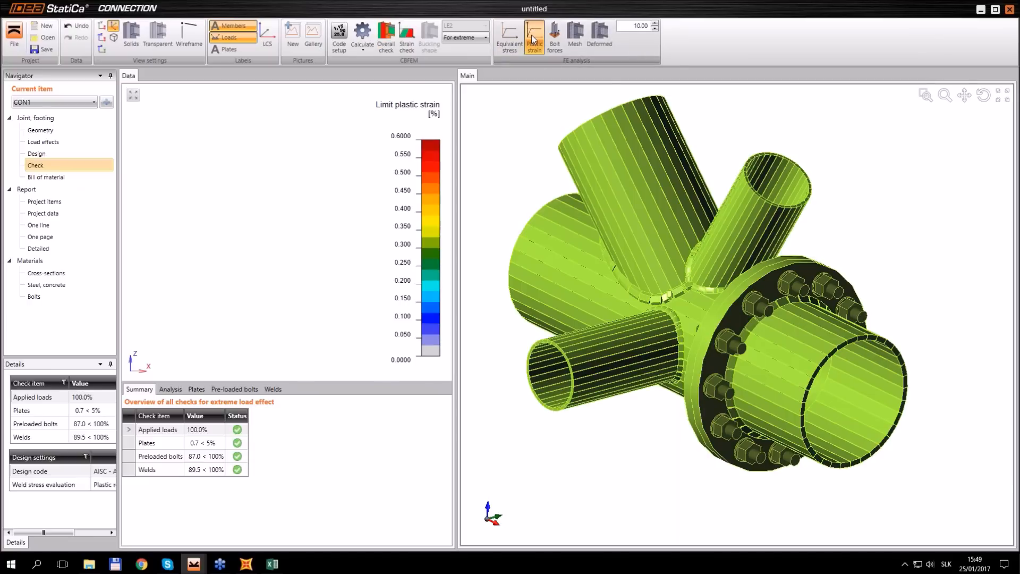
pyautogui.moveTo(684, 242); pyautogui.dragTo(211, 369, button='right')
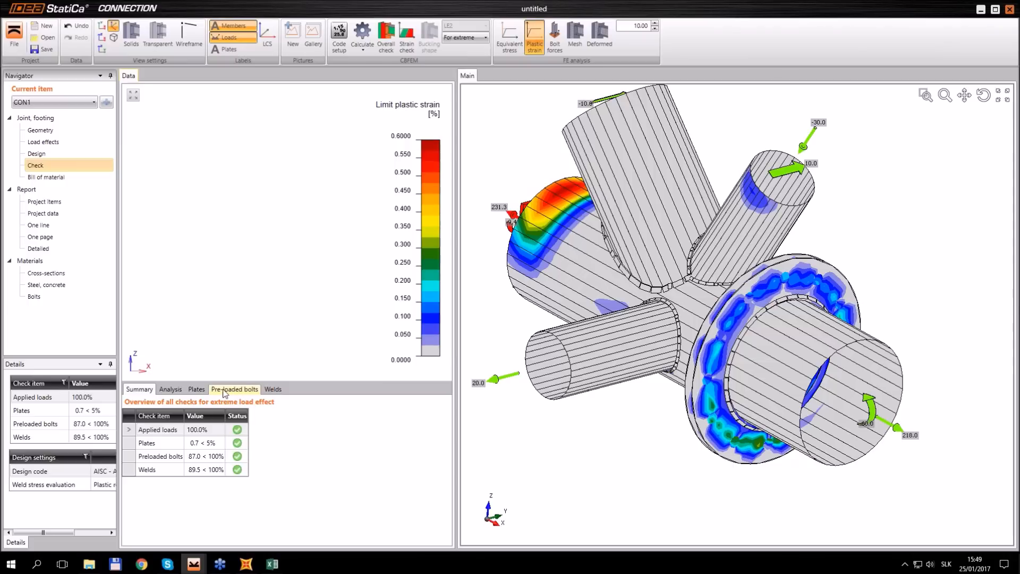
pyautogui.click(246, 389)
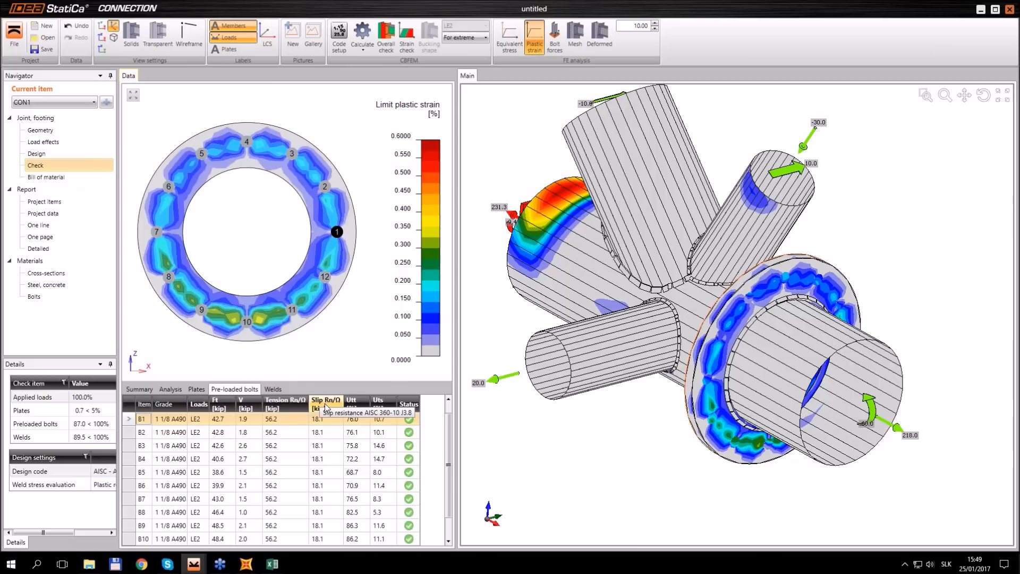
pyautogui.moveTo(448, 434); pyautogui.dragTo(453, 409)
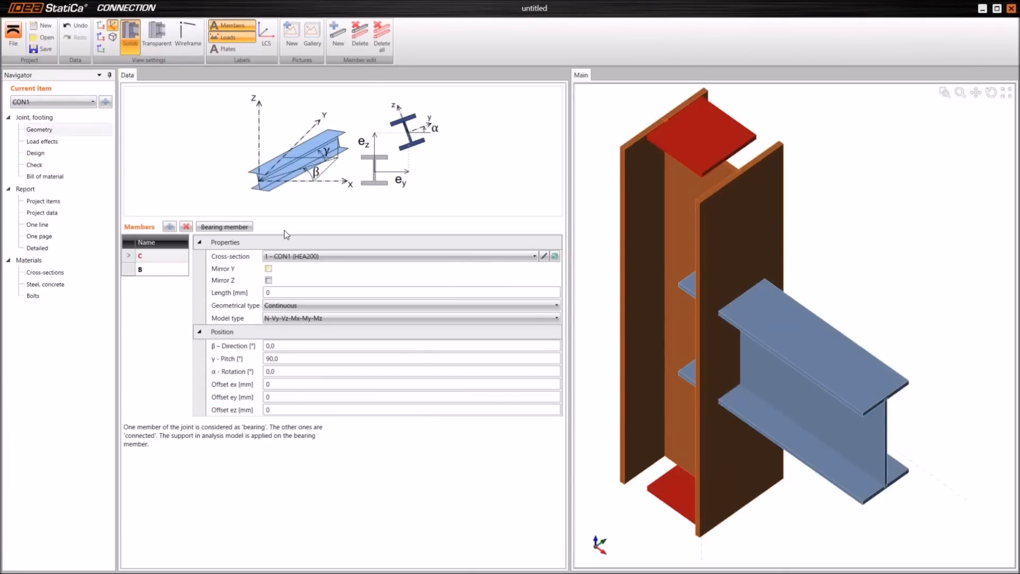
# Start a new cold-formed general angle cross-section (CFLgen) for beam member B.
pyautogui.click(145, 264)
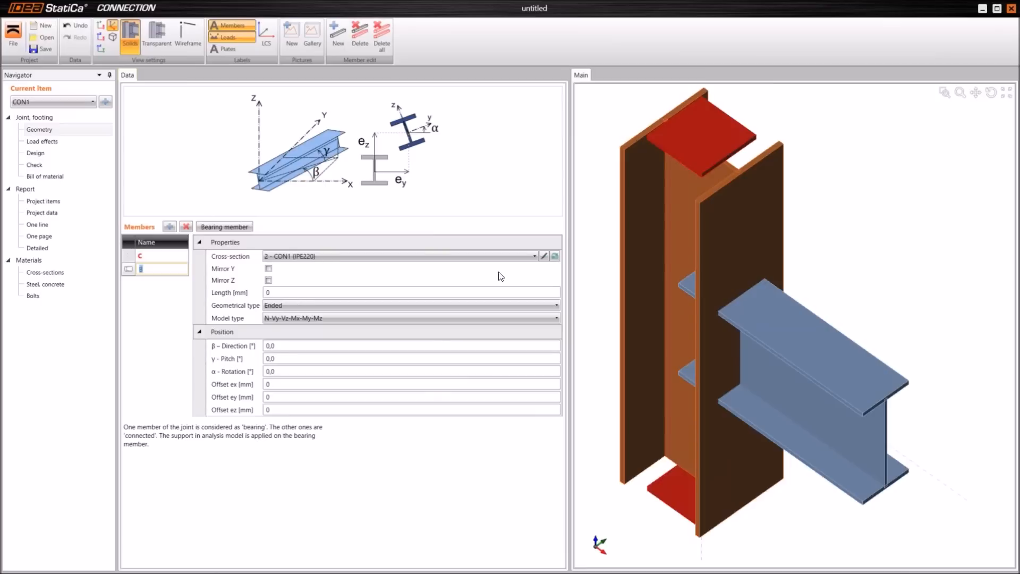
pyautogui.click(554, 257)
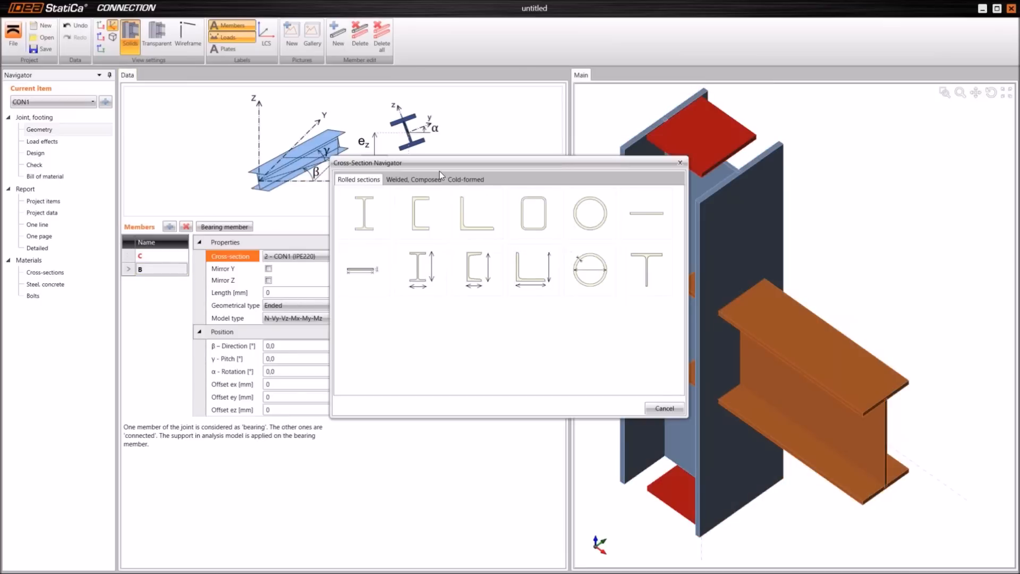
pyautogui.click(461, 180)
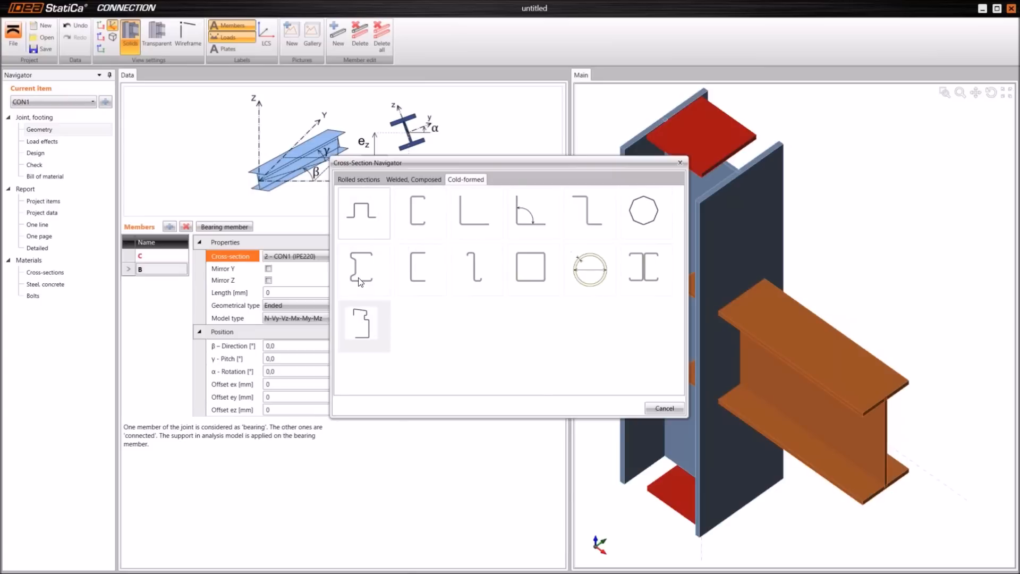
pyautogui.click(528, 215)
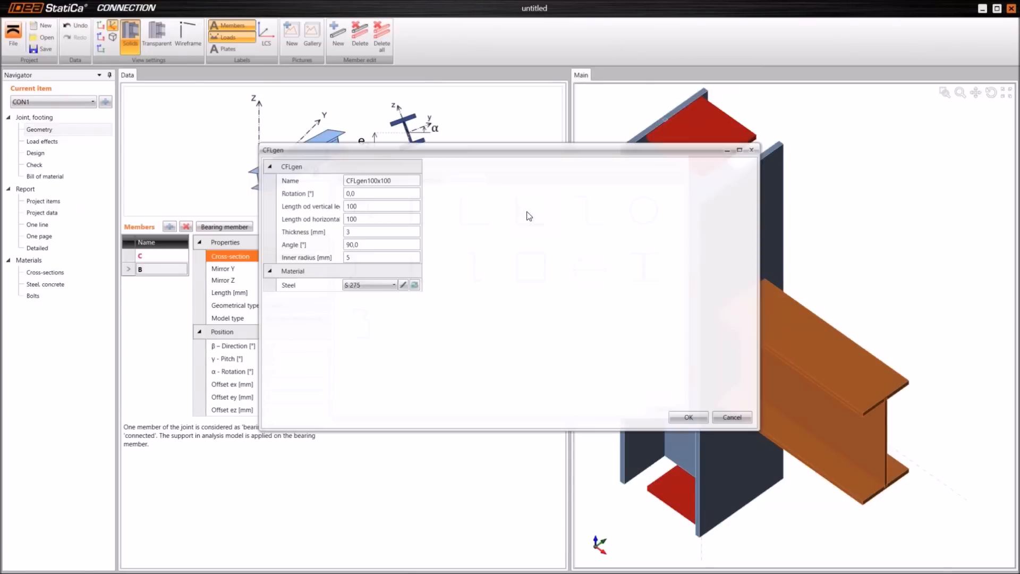
# Try angles of 45° and -45° between the legs of the cold-formed section.
pyautogui.click(363, 243)
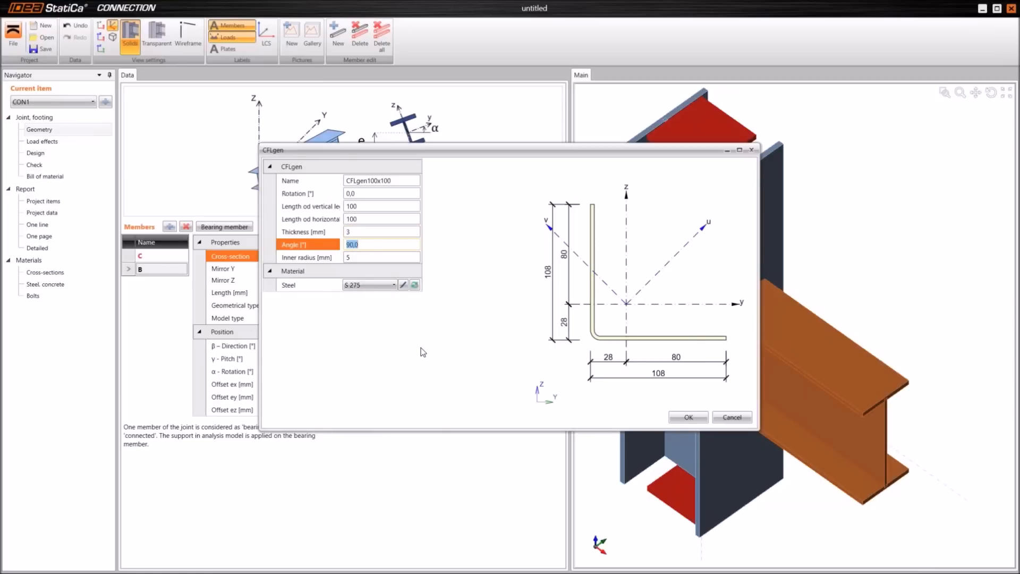
pyautogui.write('45')
pyautogui.press('Tab')
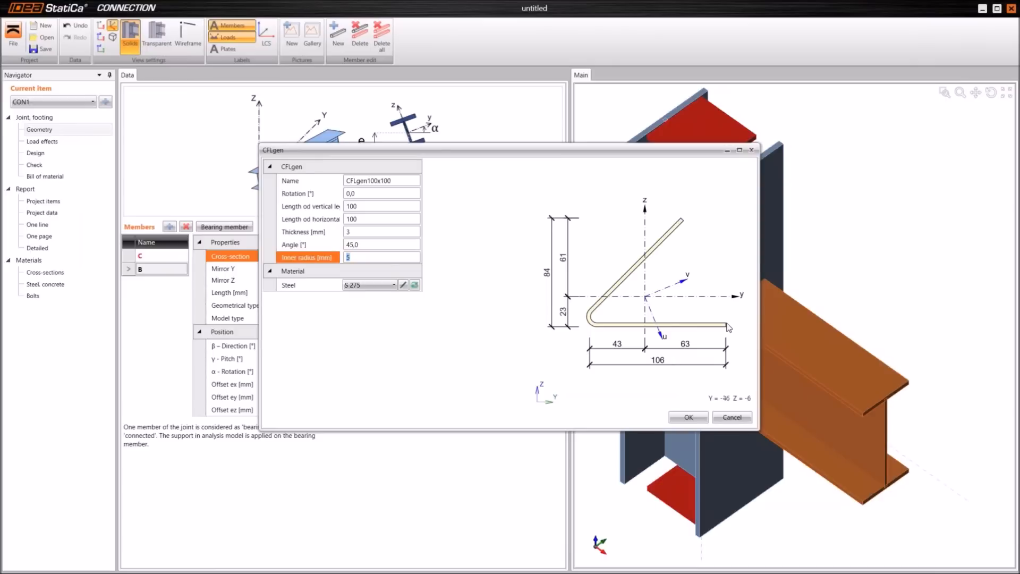
pyautogui.click(349, 245)
pyautogui.write('-')
pyautogui.press('Tab')
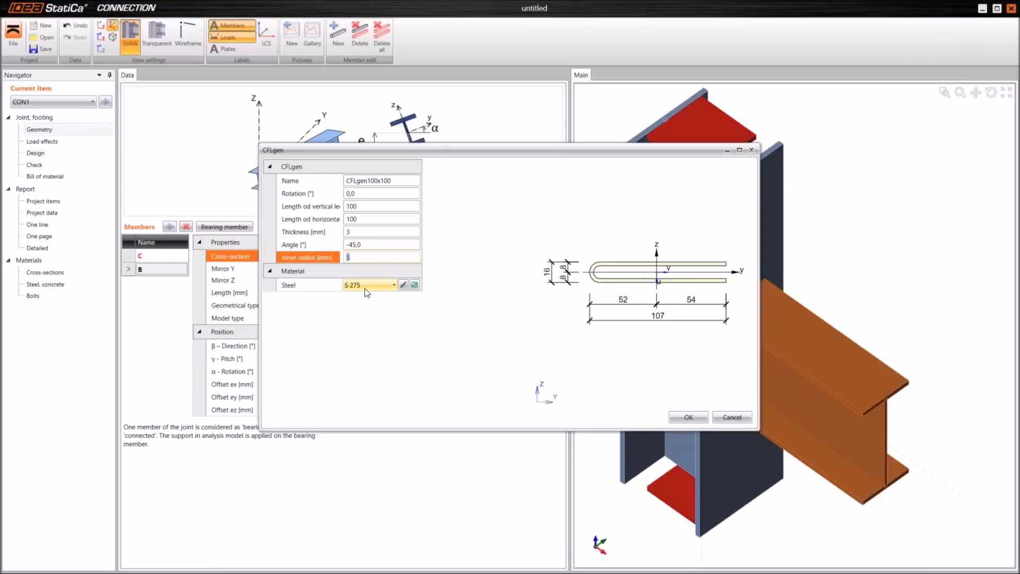
# Set the cold-formed section's angle to 110° and assign the CFLgen100x100 section to member B.
pyautogui.click(365, 244)
pyautogui.hotkey('shift', 'Home')
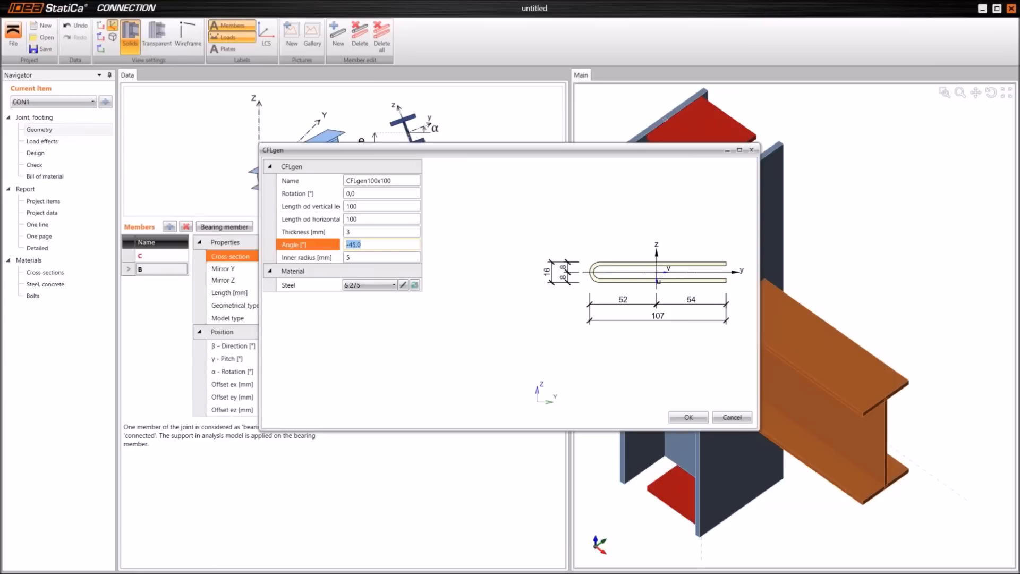
pyautogui.write('110')
pyautogui.press('Tab')
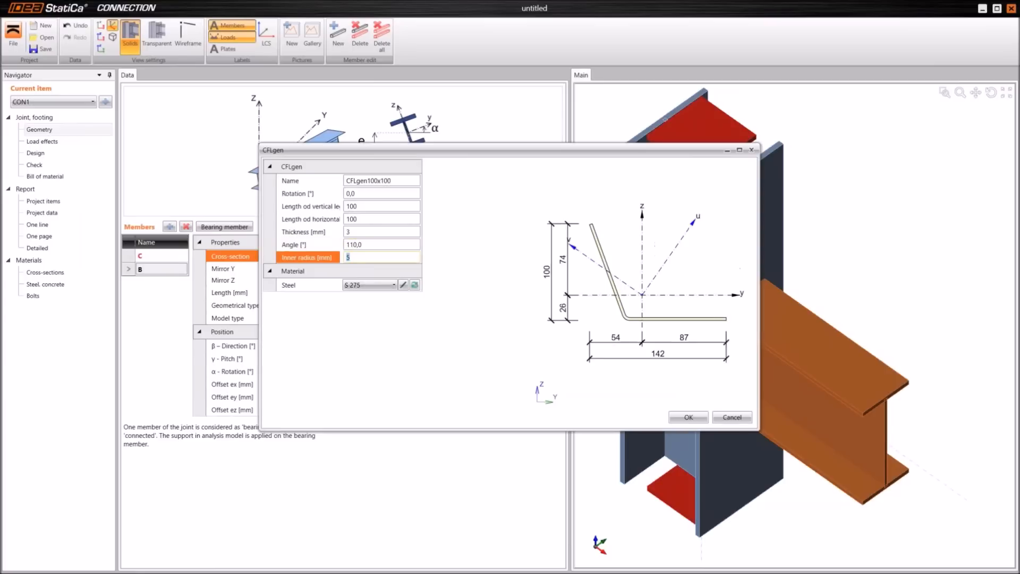
pyautogui.click(689, 418)
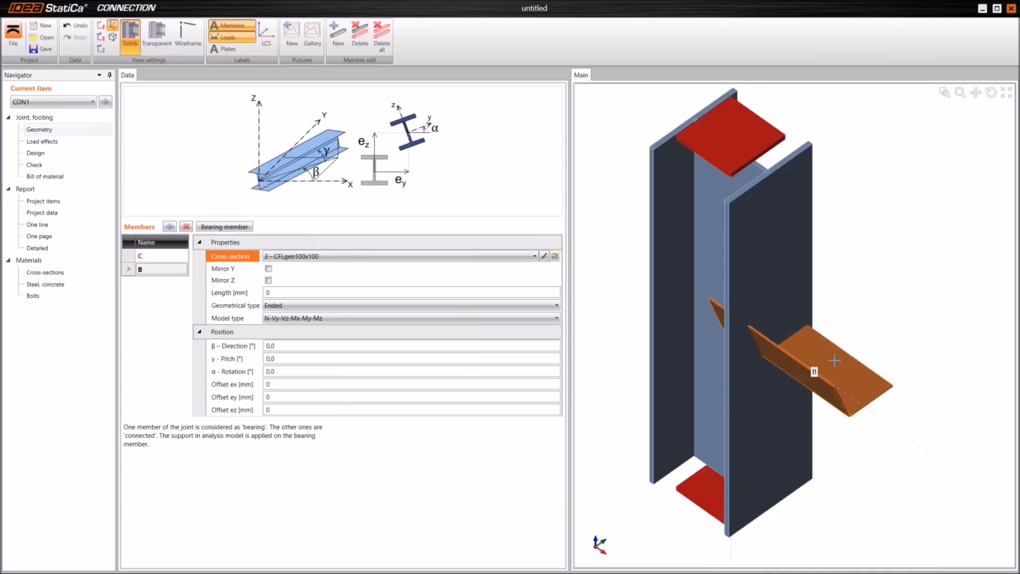
pyautogui.click(991, 93)
pyautogui.moveTo(829, 352); pyautogui.dragTo(815, 312)
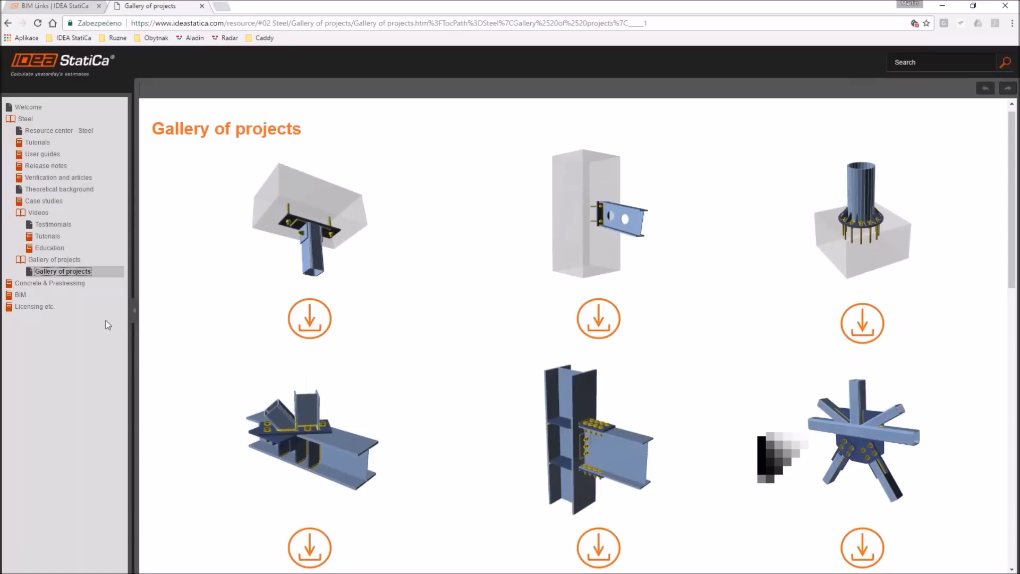
# Switch to the IDEA StatiCa resource center in the browser and read the IOM - IDEA Open Model page in the BIM section.
pyautogui.click(11, 299)
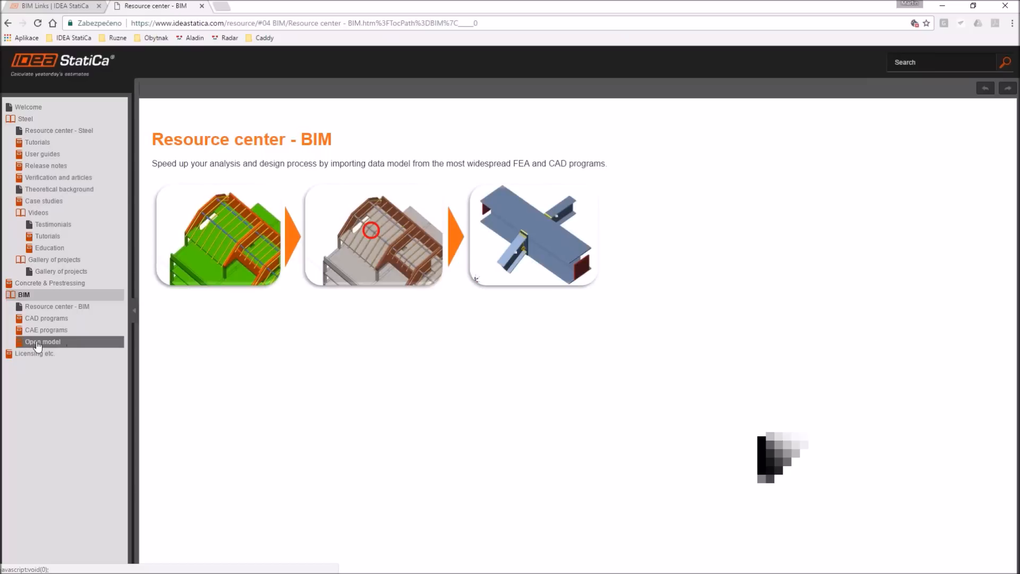
pyautogui.click(37, 346)
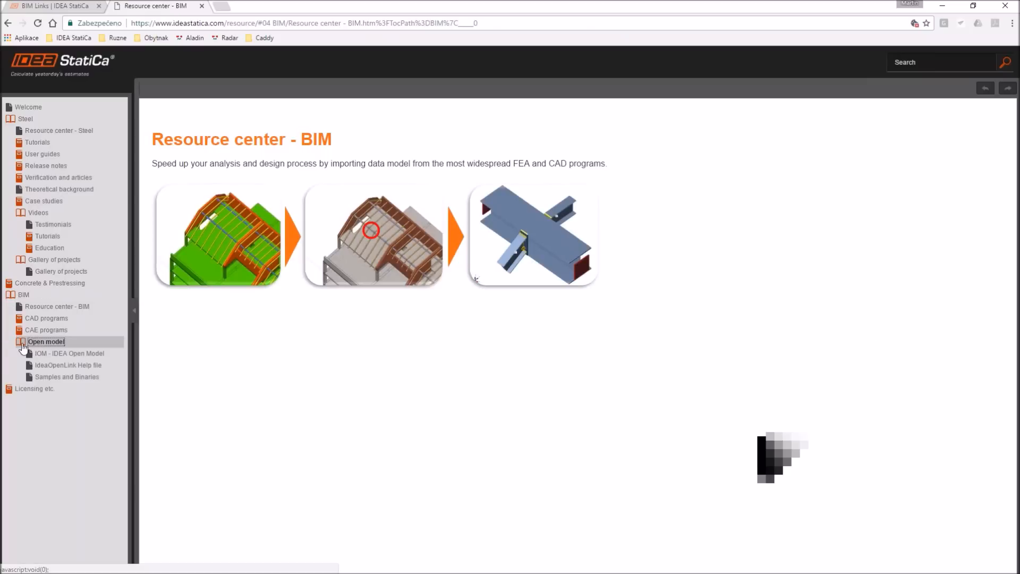
pyautogui.click(70, 356)
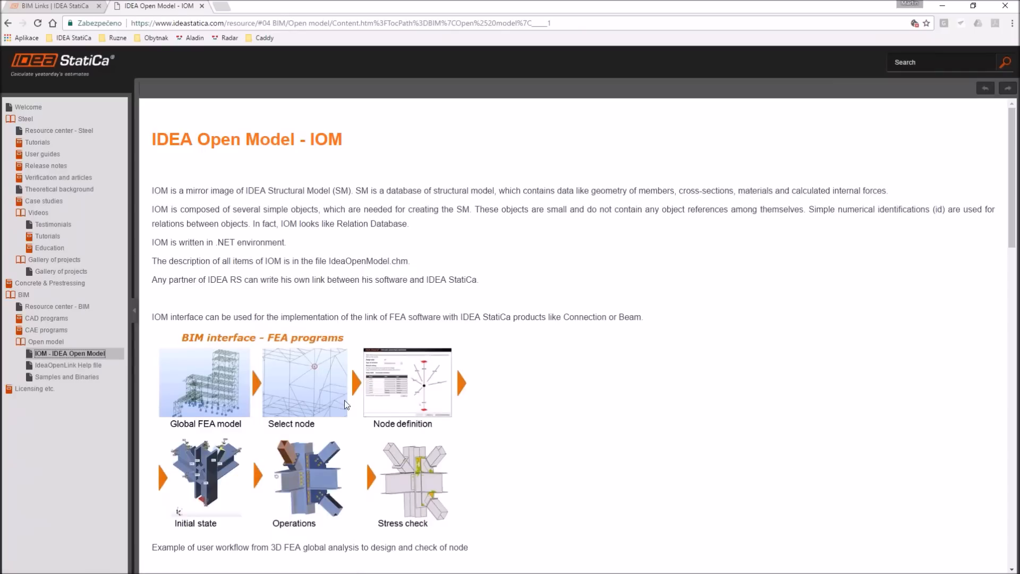
pyautogui.scroll(-10, 242, 316)
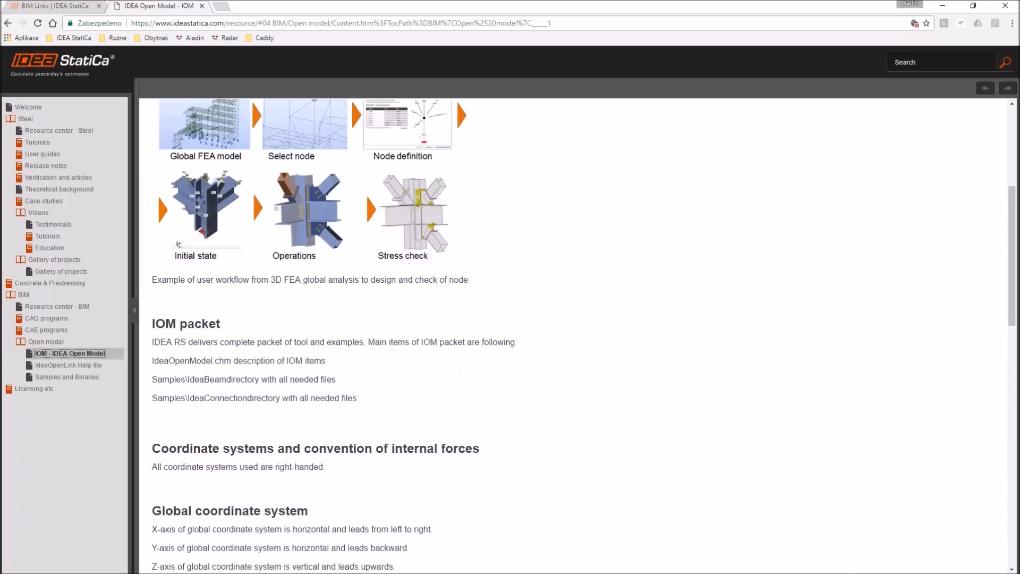
pyautogui.scroll(10, 244, 323)
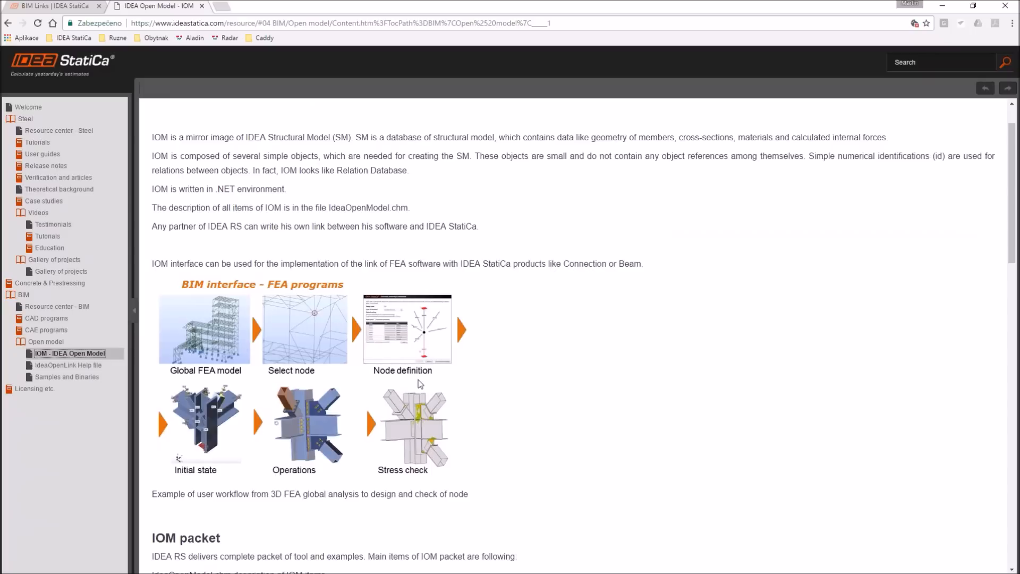
# Switch back to IDEA StatiCa Connection and open the code and calculation settings for the joint's check.
pyautogui.hotkey('alt', 'Tab')
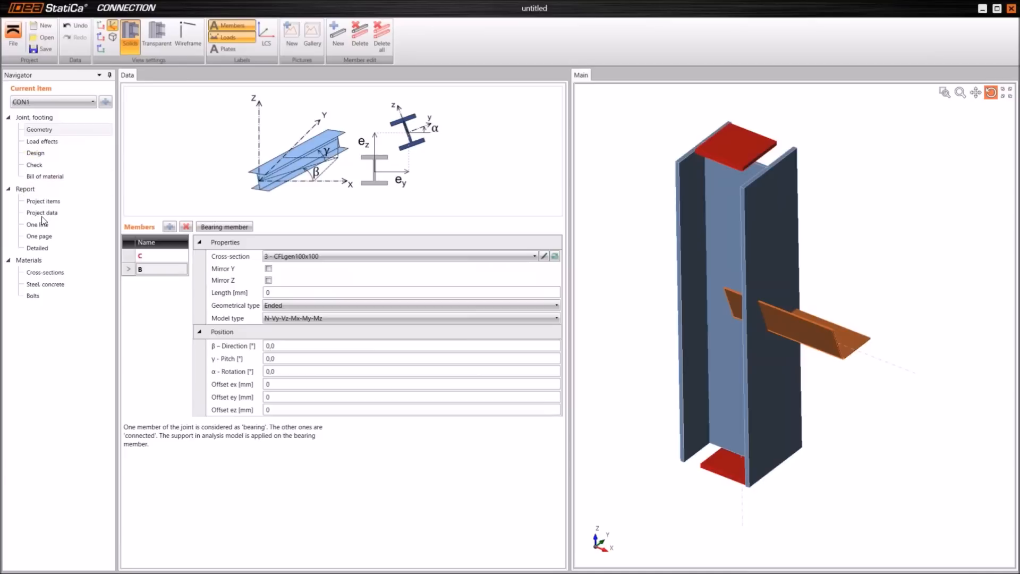
pyautogui.click(40, 162)
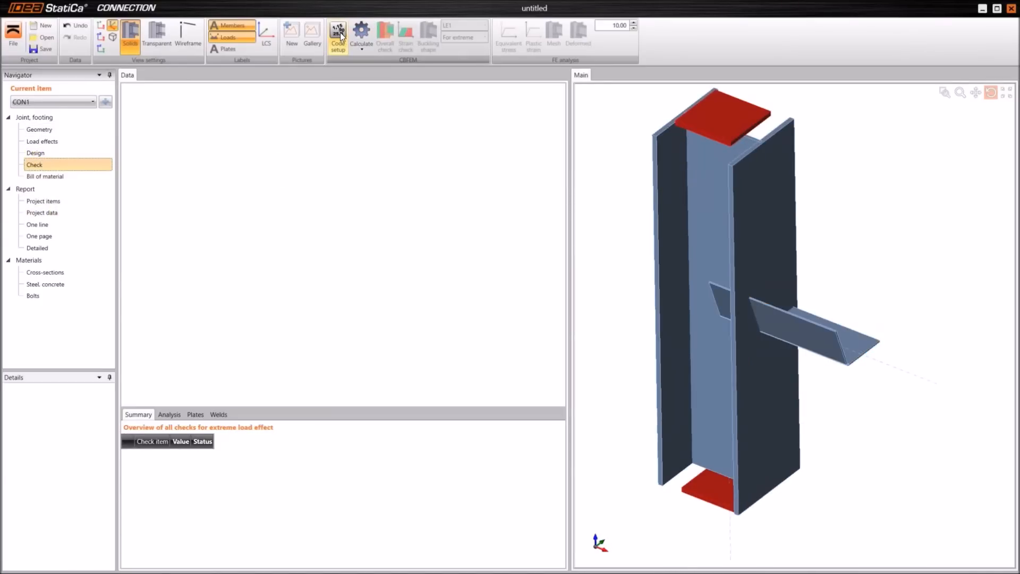
pyautogui.click(339, 36)
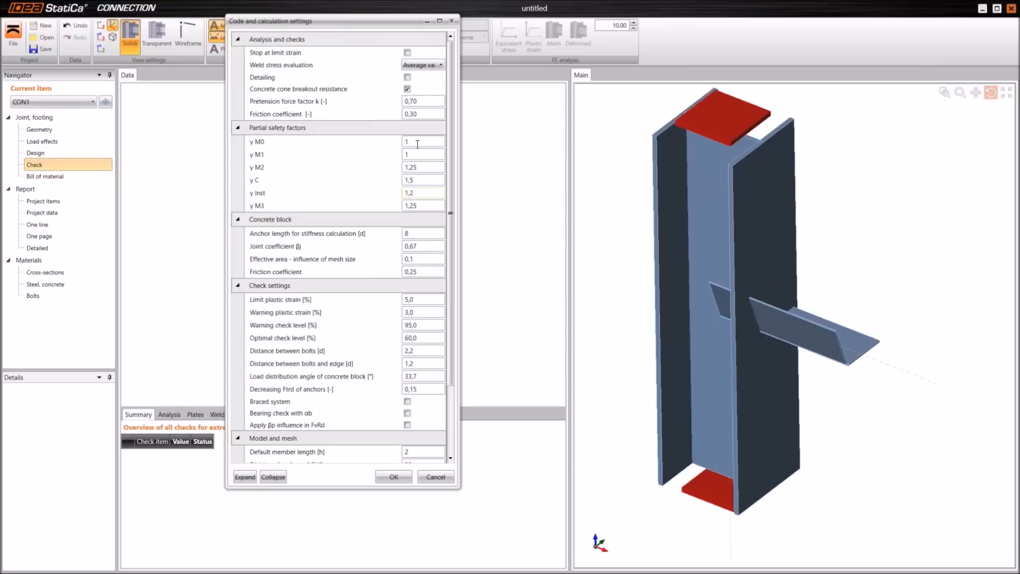
# Examine the Model and mesh settings, including CHS surface division, RHS arc division and number of elements on edge, and close the settings without saving.
pyautogui.moveTo(451, 286)
pyautogui.mouseDown()
pyautogui.moveTo(451, 353)
pyautogui.moveTo(451, 269)
pyautogui.mouseUp()
pyautogui.scroll(-3, 450, 216)
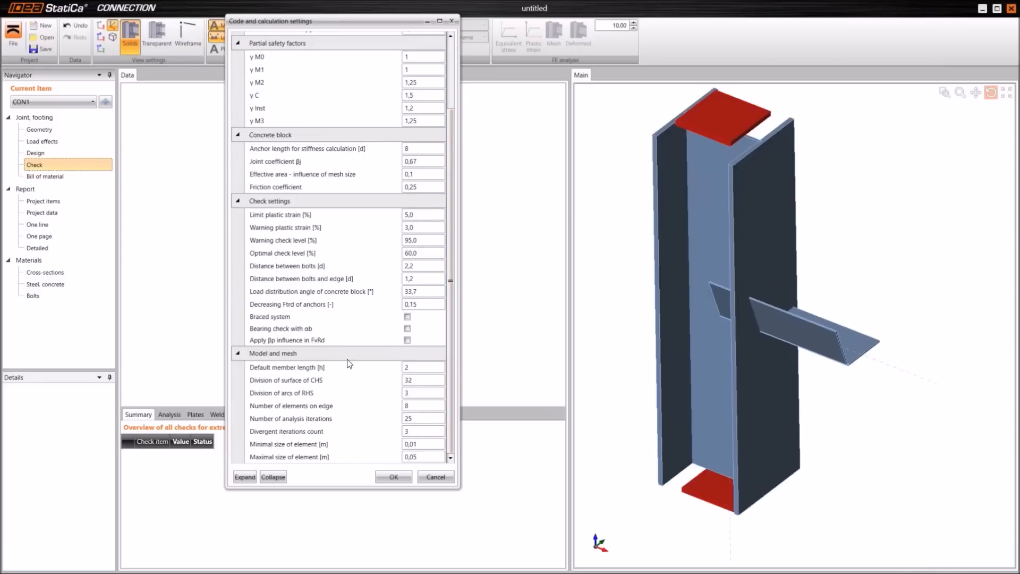
pyautogui.click(421, 381)
pyautogui.click(420, 391)
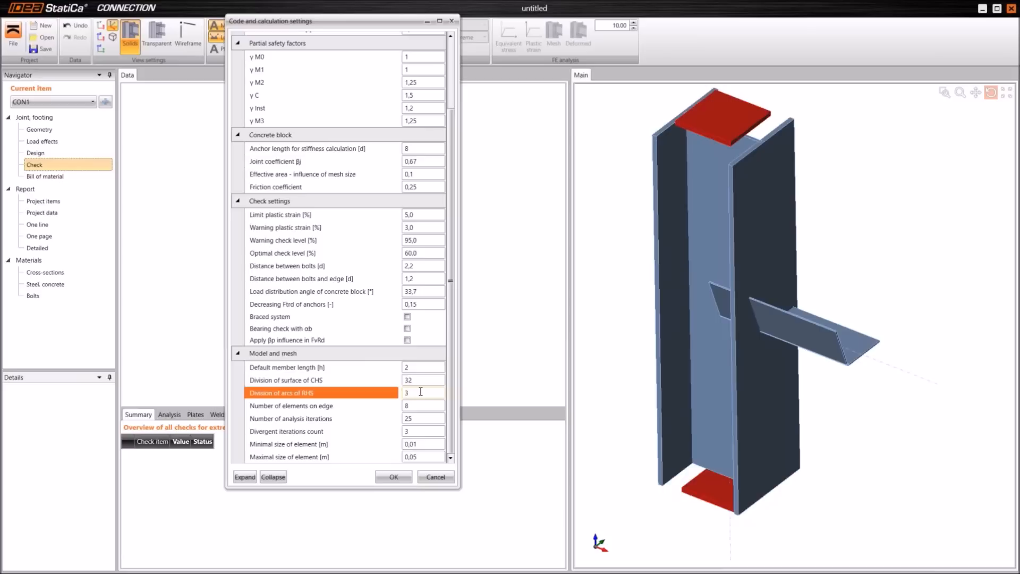
pyautogui.click(420, 406)
pyautogui.click(420, 415)
pyautogui.click(420, 406)
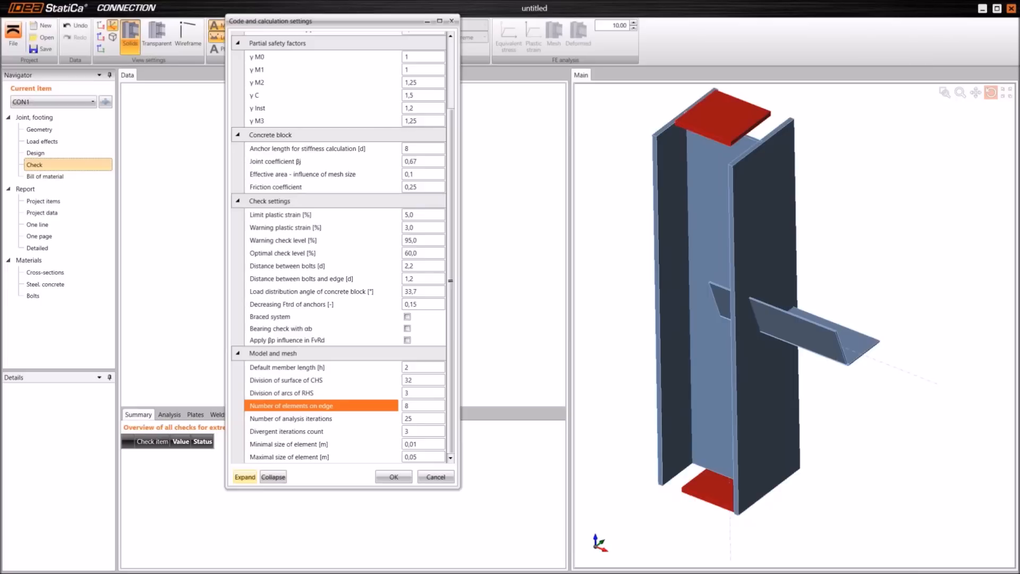
pyautogui.click(447, 474)
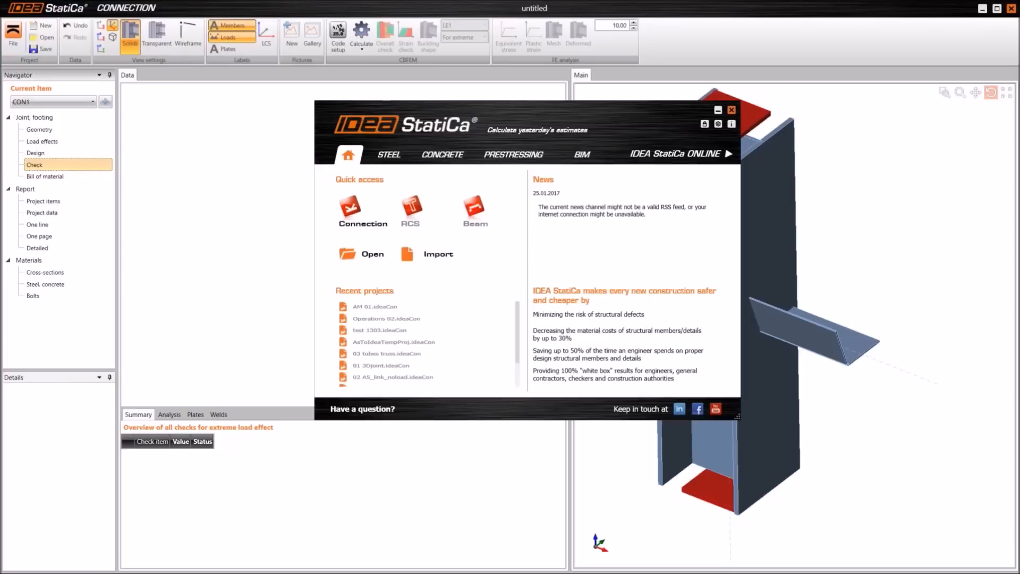
# Show the steel design applications in the IDEA StatiCa launcher.
pyautogui.click(401, 155)
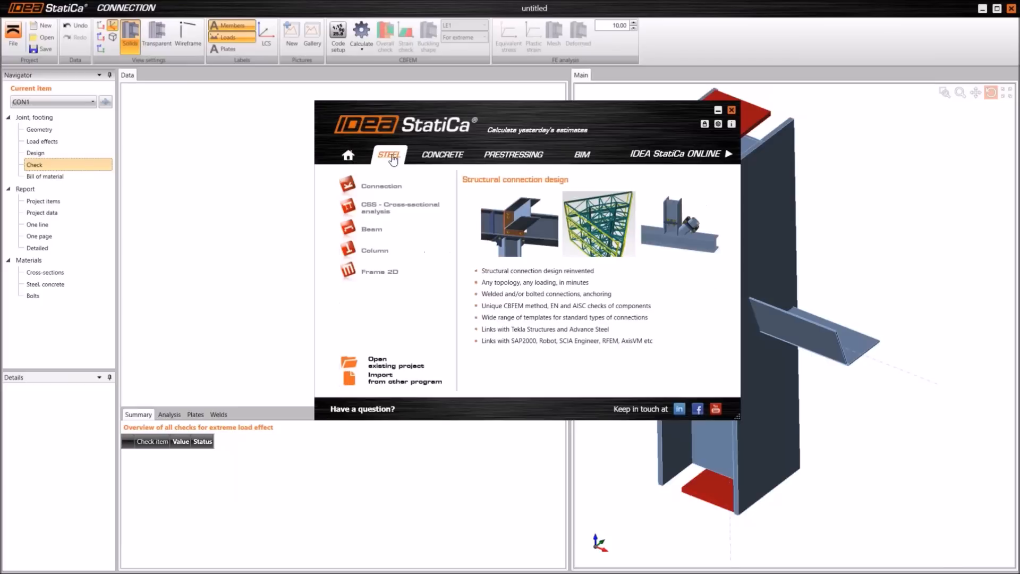